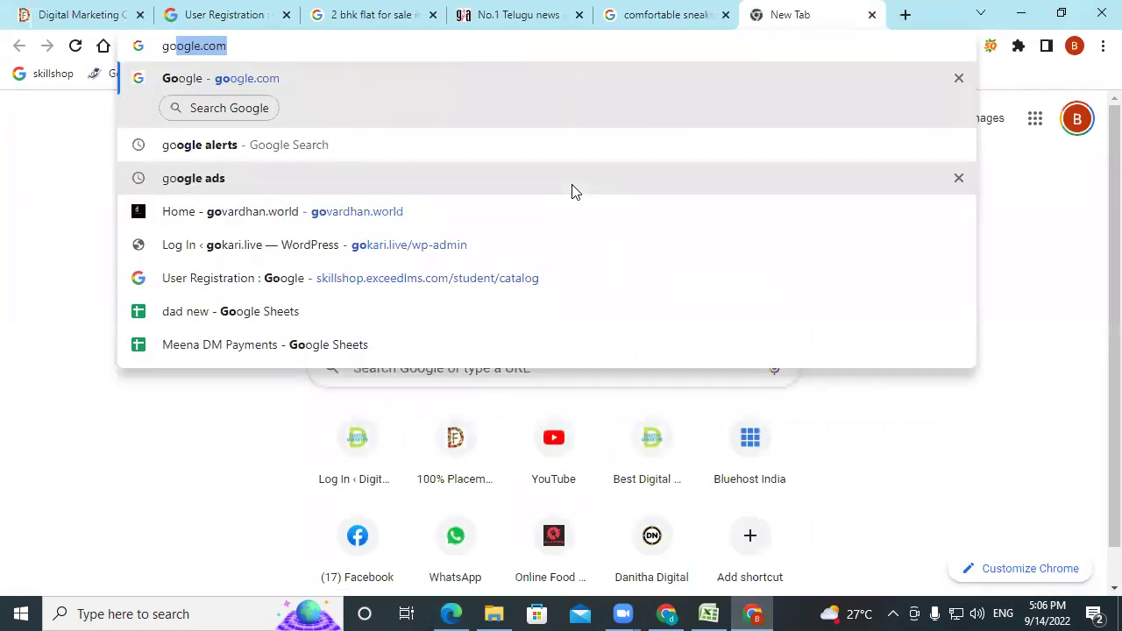
Search Google for google ads, open the Google Ads site and sign in to the existing advertising account
left_click(463, 176)
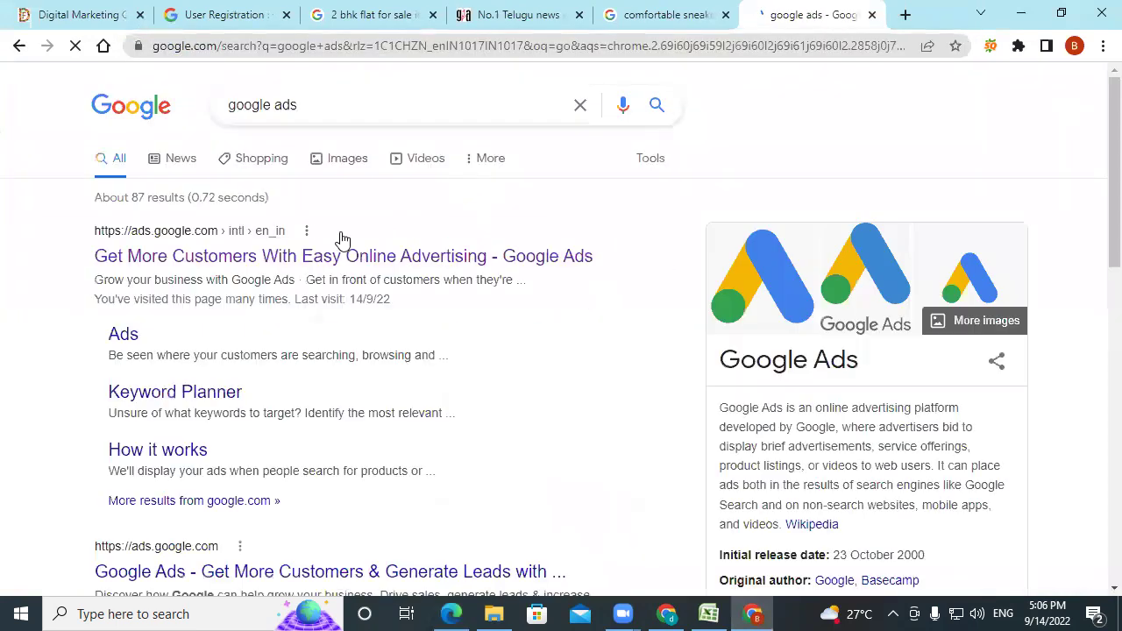
left_click(388, 256)
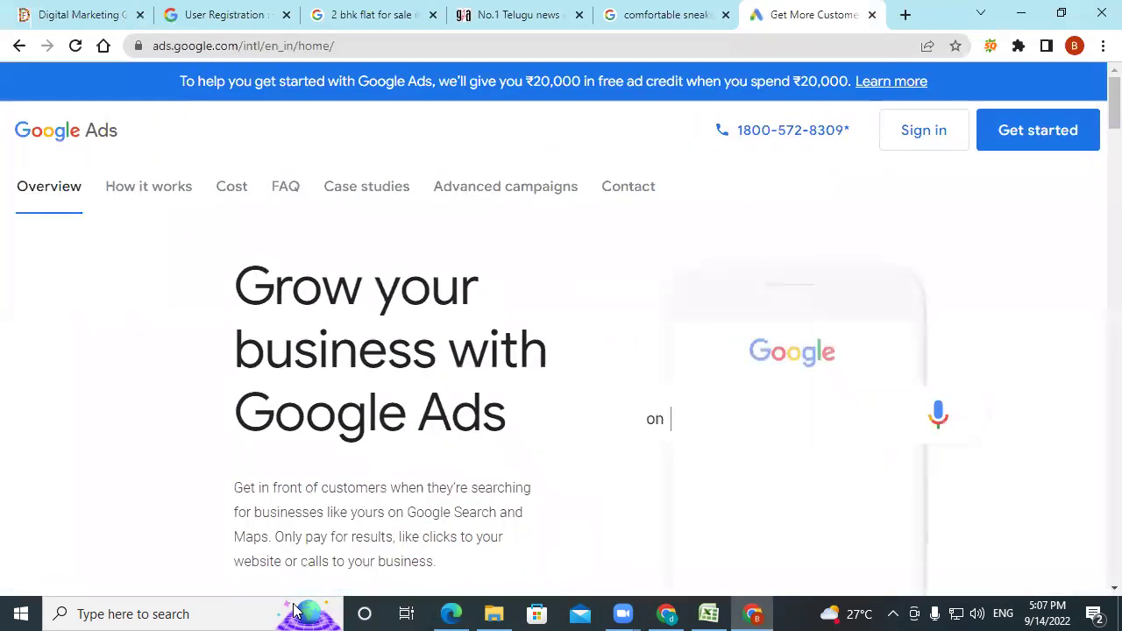
left_click(934, 146)
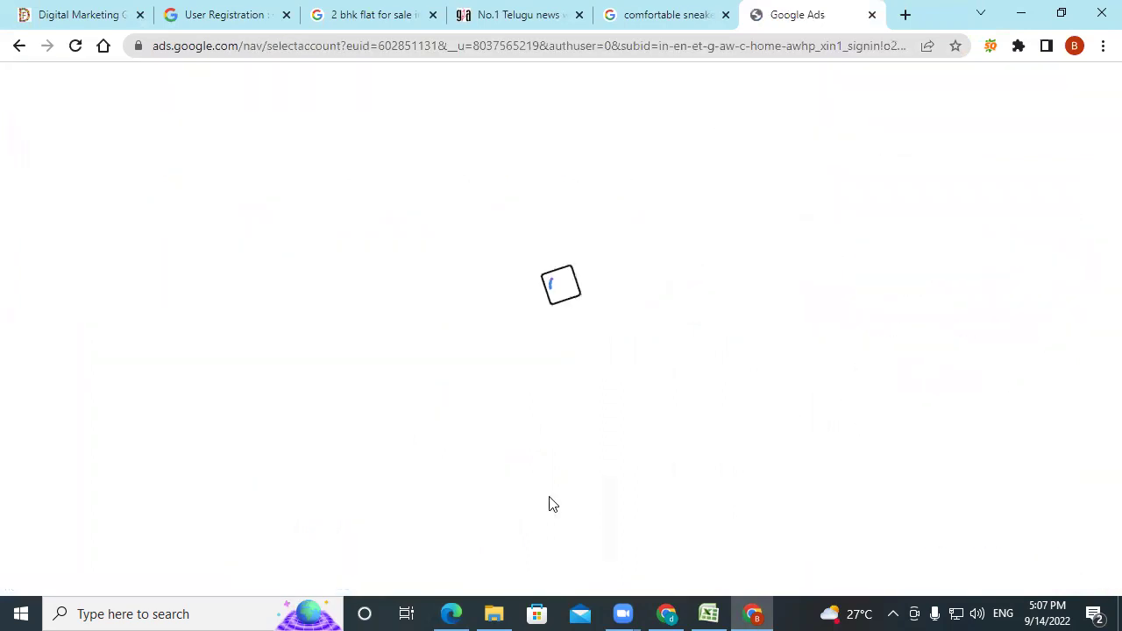
left_click(506, 447)
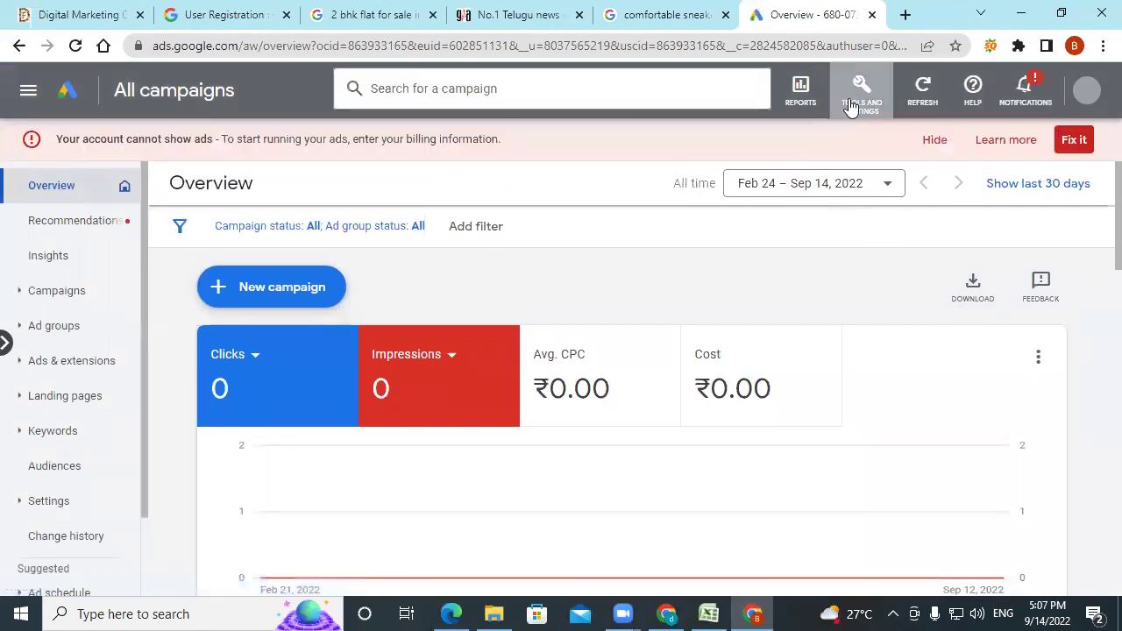
Open Keyword Planner from the account's planning tools
left_click(849, 107)
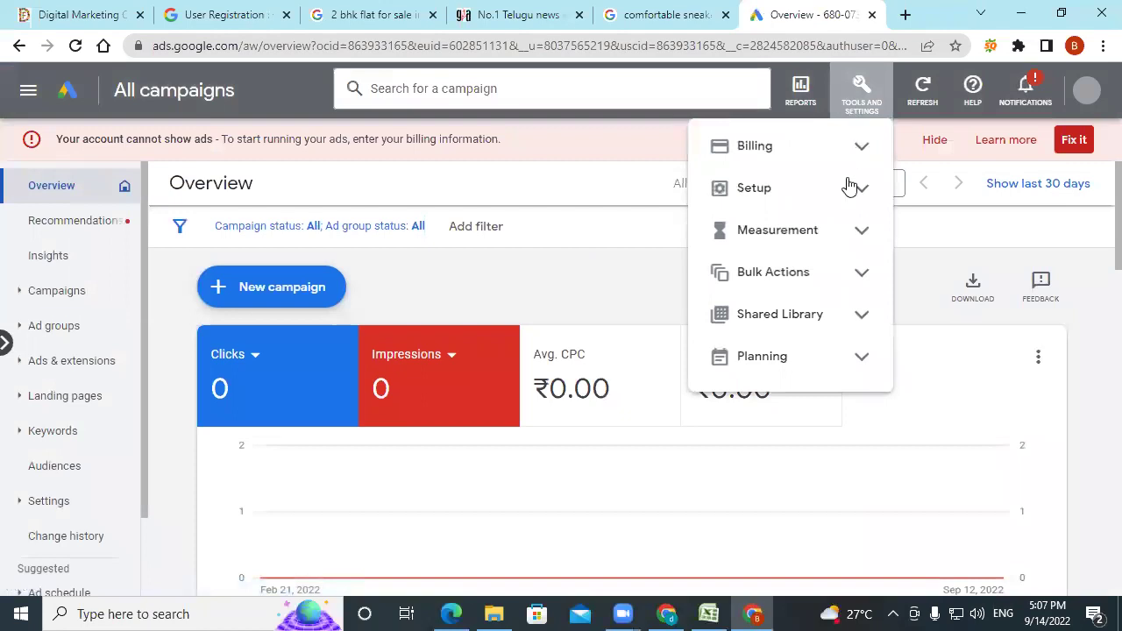
left_click(849, 367)
left_click(814, 426)
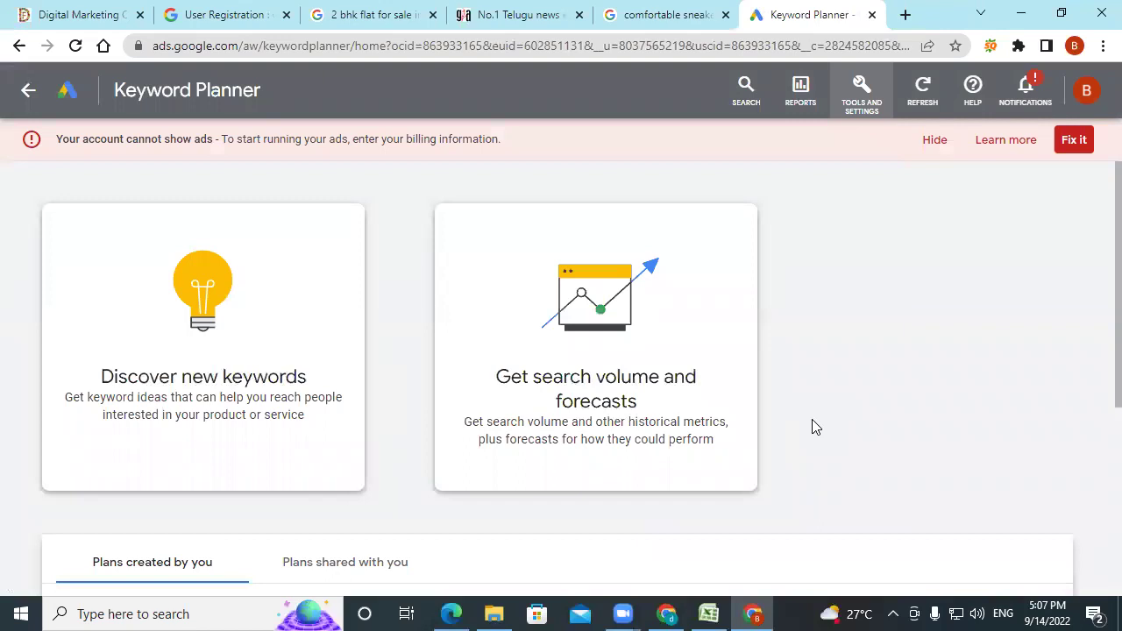
Discover new keywords for "digital marketing course online" and get the keyword ideas
left_click(93, 396)
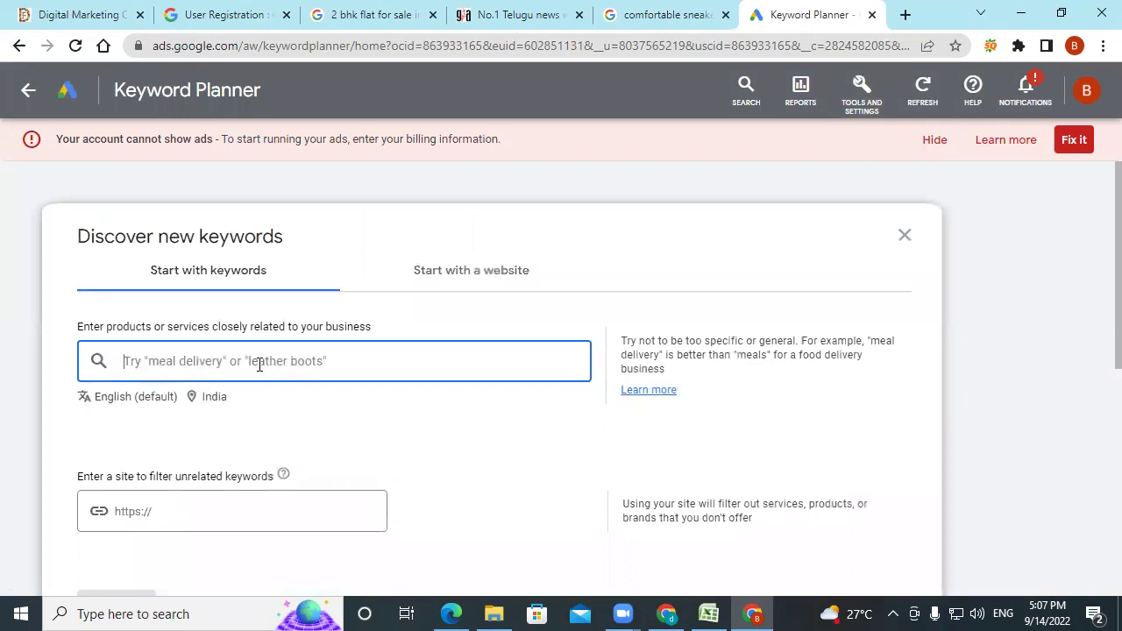
type("digital ma")
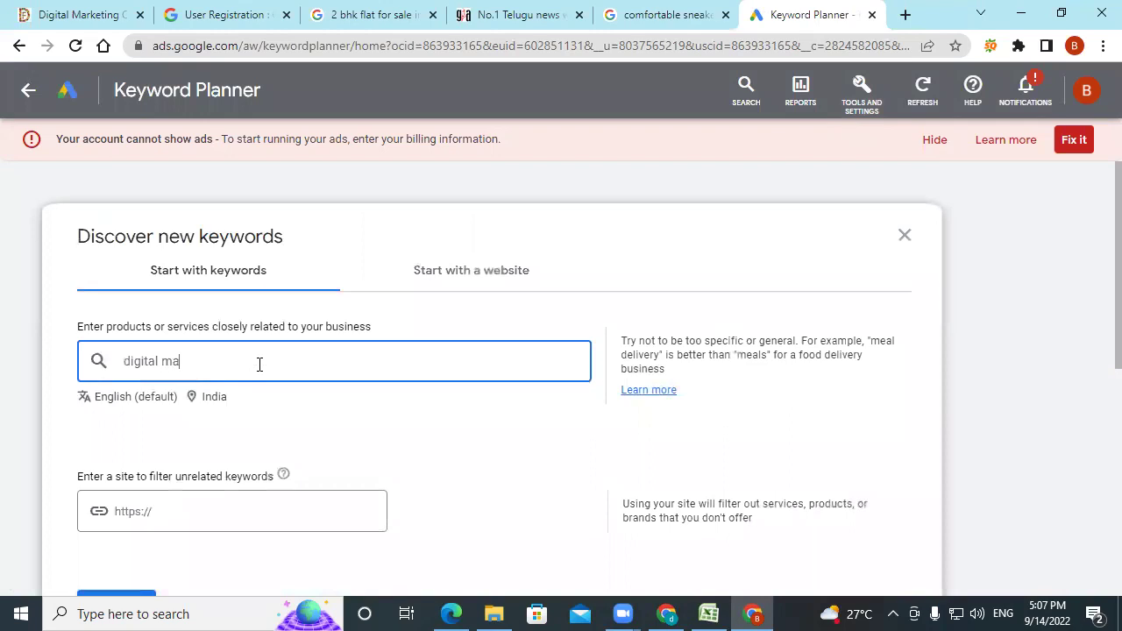
type("rketing course onlie")
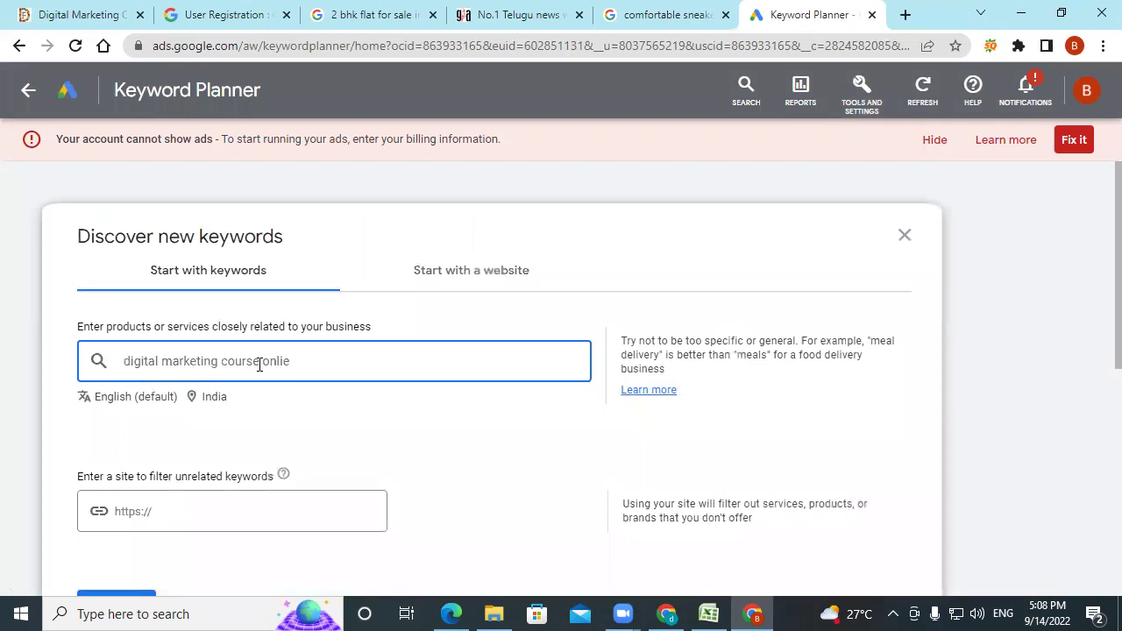
key("BackSpace")
type("ne")
scroll(384, 430, "down", 4)
left_click(117, 254)
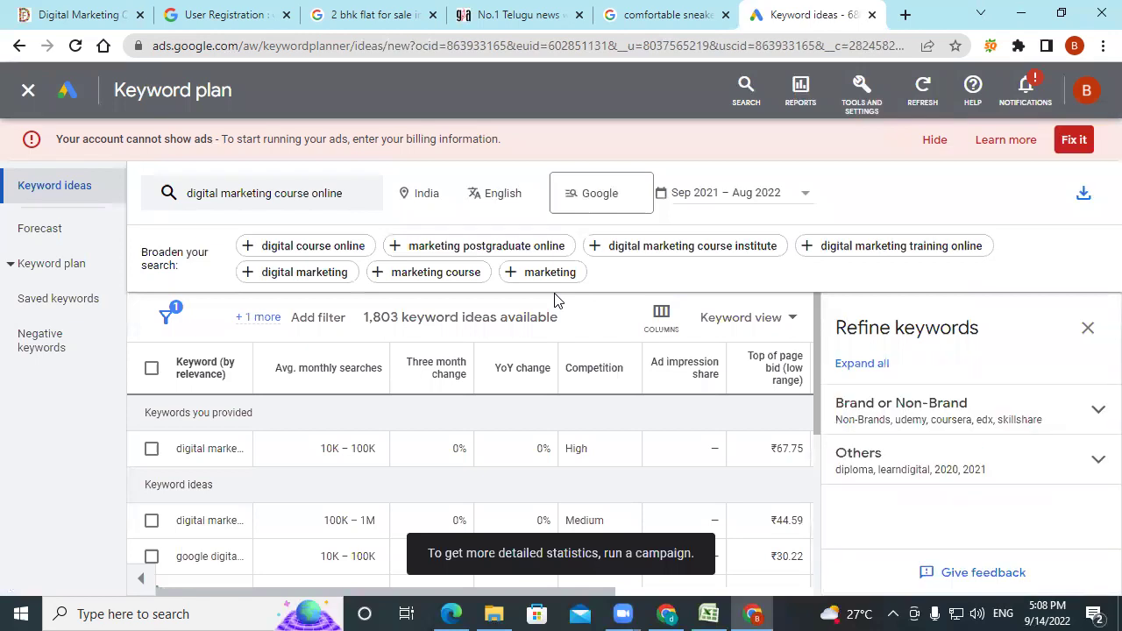
Download the keyword ideas as a .csv file to the Desktop under the suggested file name
left_click(1085, 198)
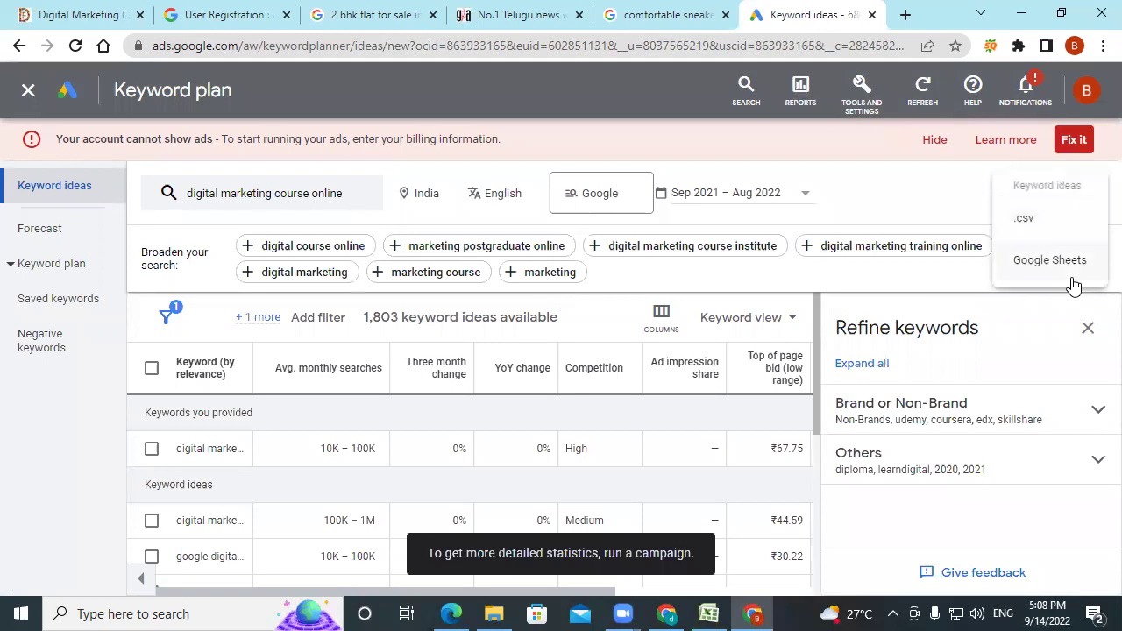
left_click(1053, 217)
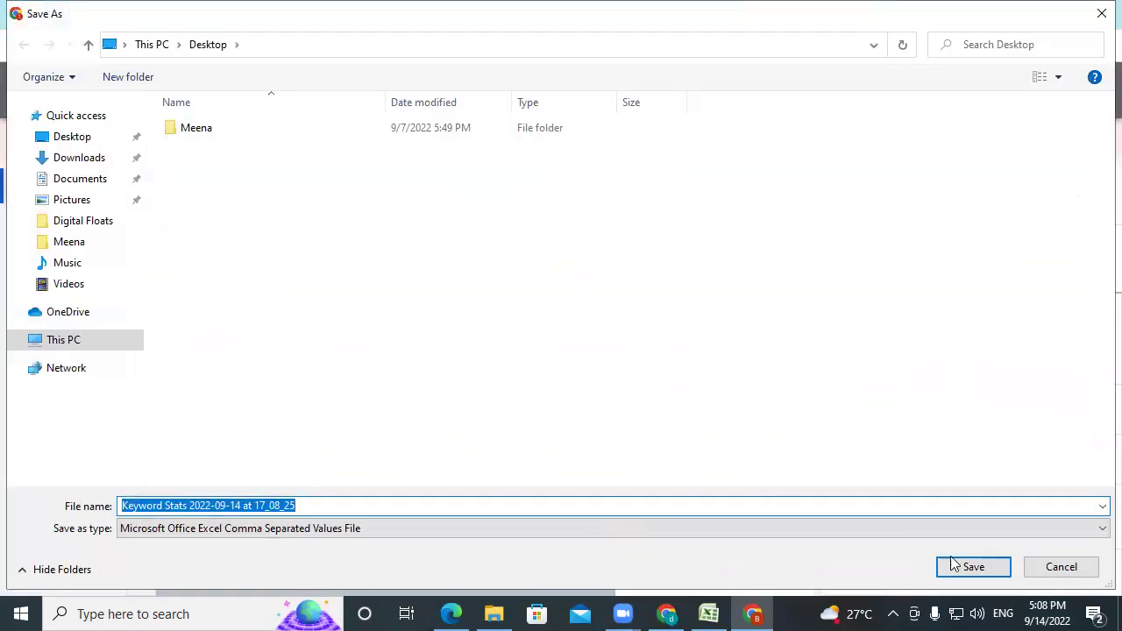
left_click(989, 578)
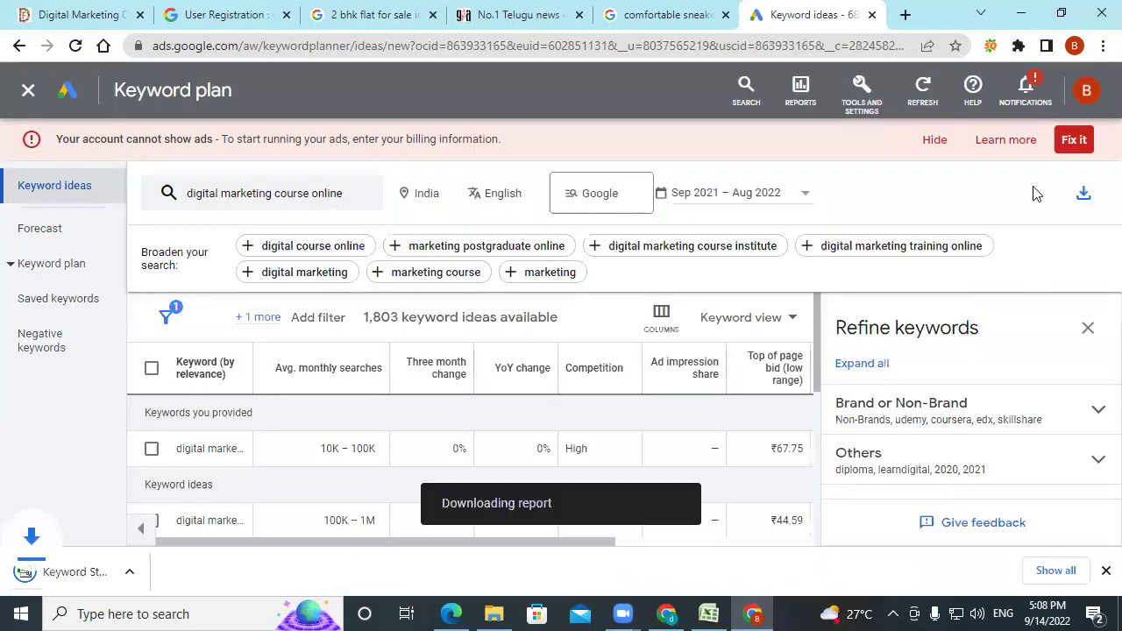
Go to the desktop, refresh it and open the downloaded Keyword Stats file in Excel
key("alt+Tab")
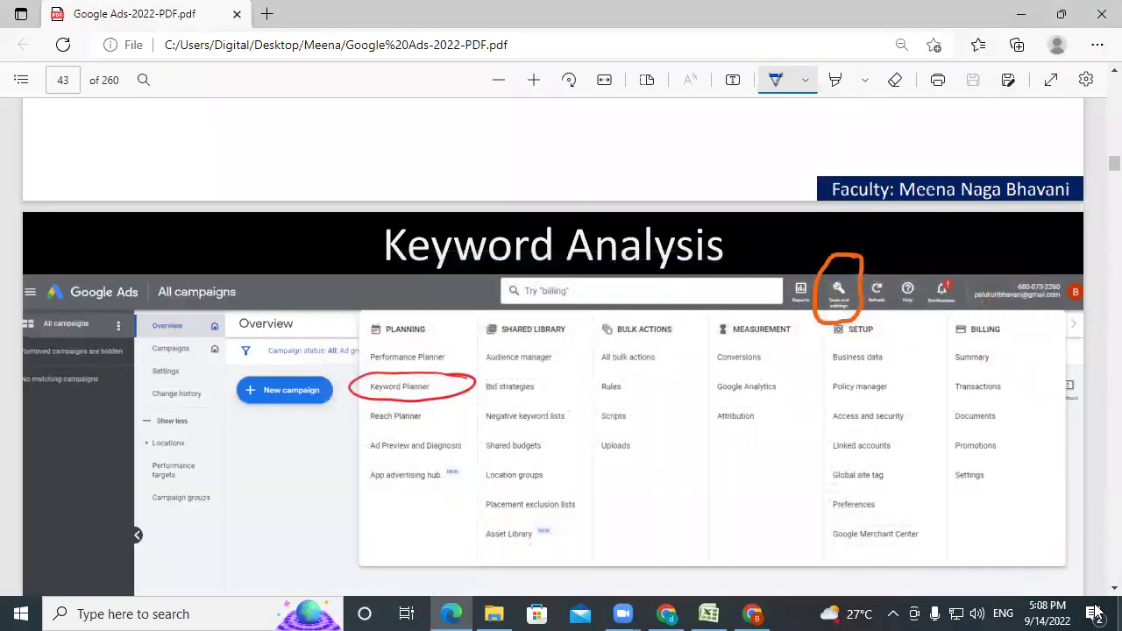
left_click(1120, 614)
right_click(374, 229)
left_click(397, 273)
double_click(179, 247)
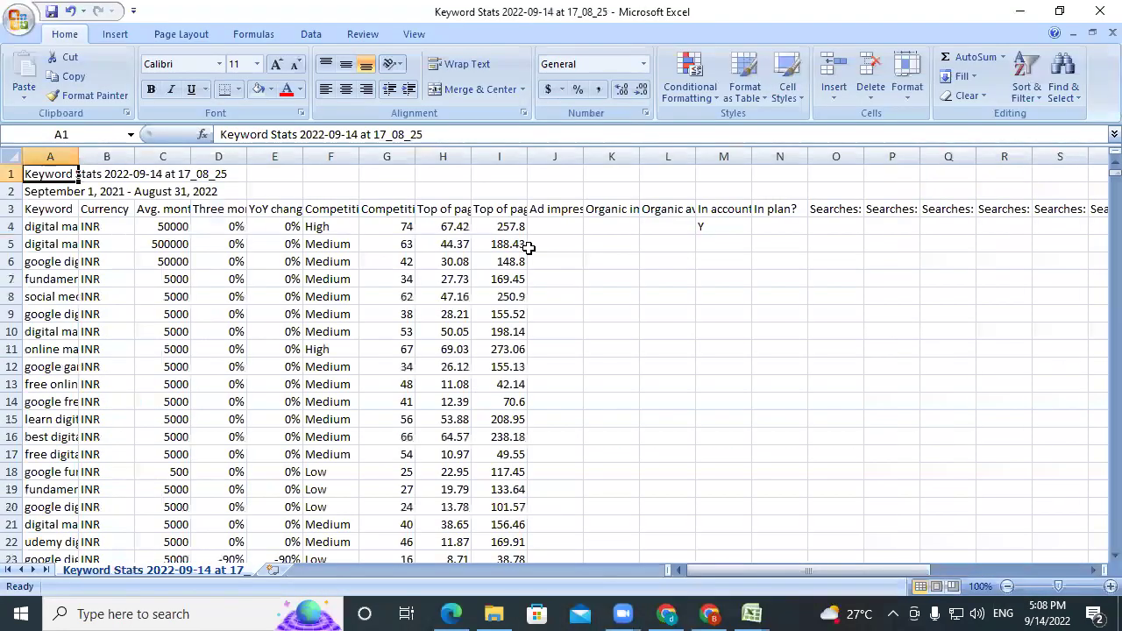
Delete rows 1 and 2 with the report title and date range above the column headers
left_click(12, 174)
left_click_drag(12, 174, 12, 192)
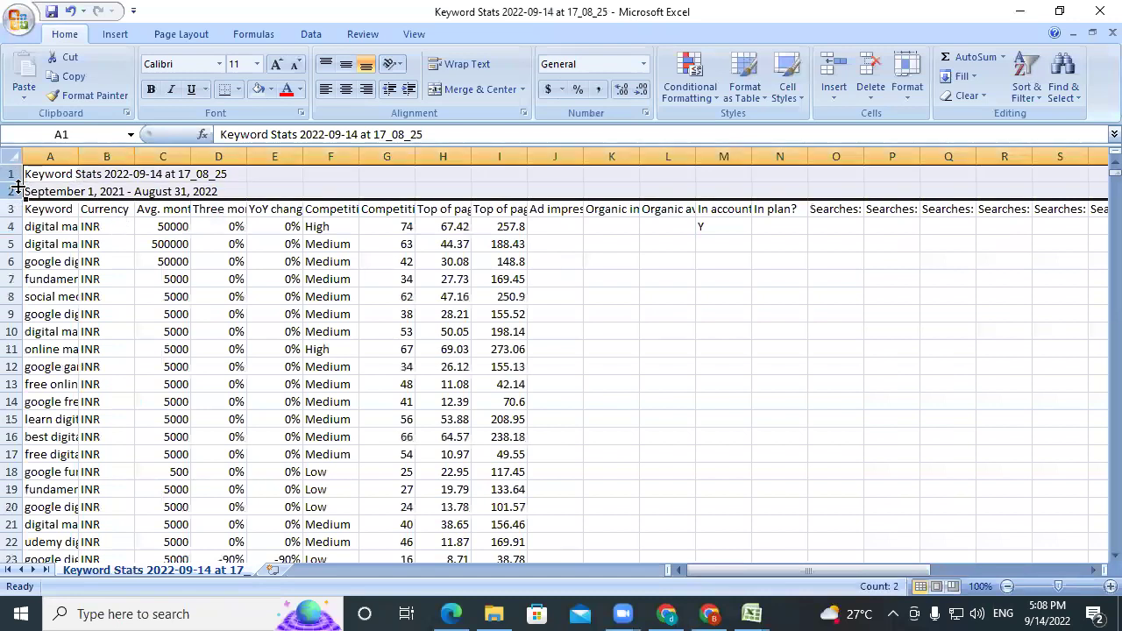
right_click(14, 189)
left_click(76, 301)
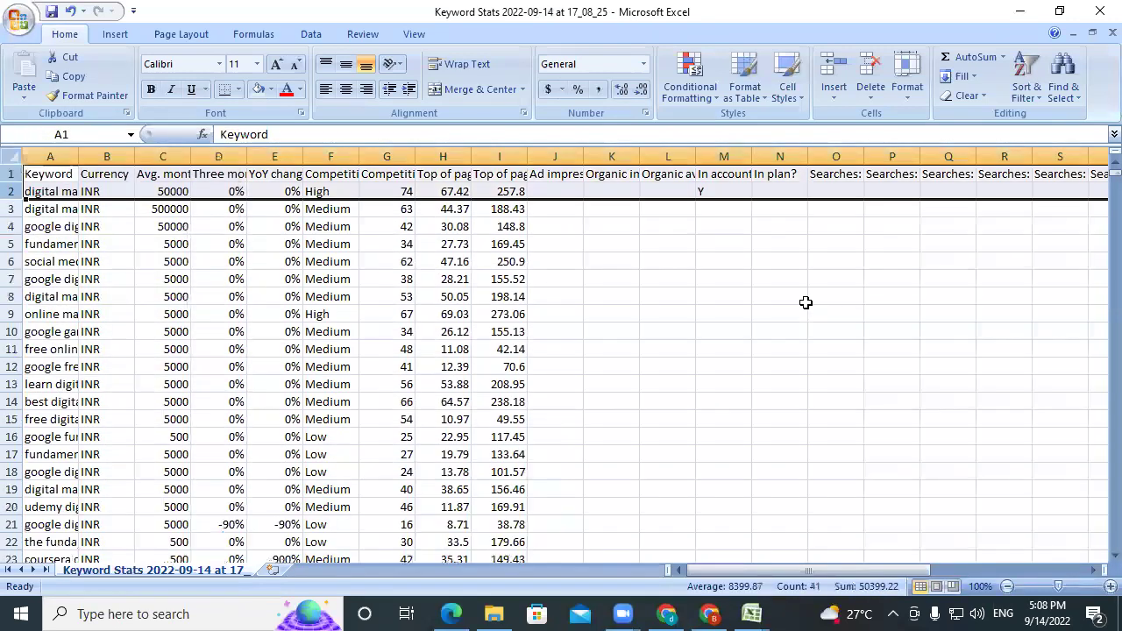
left_click(792, 296)
Delete columns J to AF, starting at Ad impression share, as well as the Currency column
left_click_drag(555, 156, 1053, 190)
right_click(1052, 194)
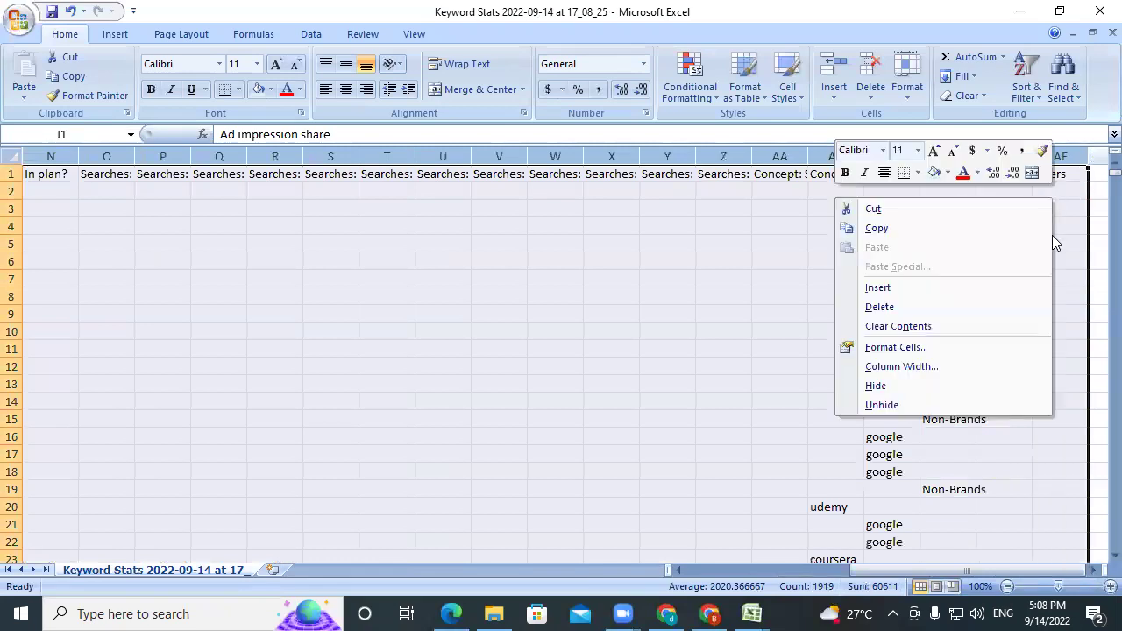
left_click(916, 306)
left_click(816, 279)
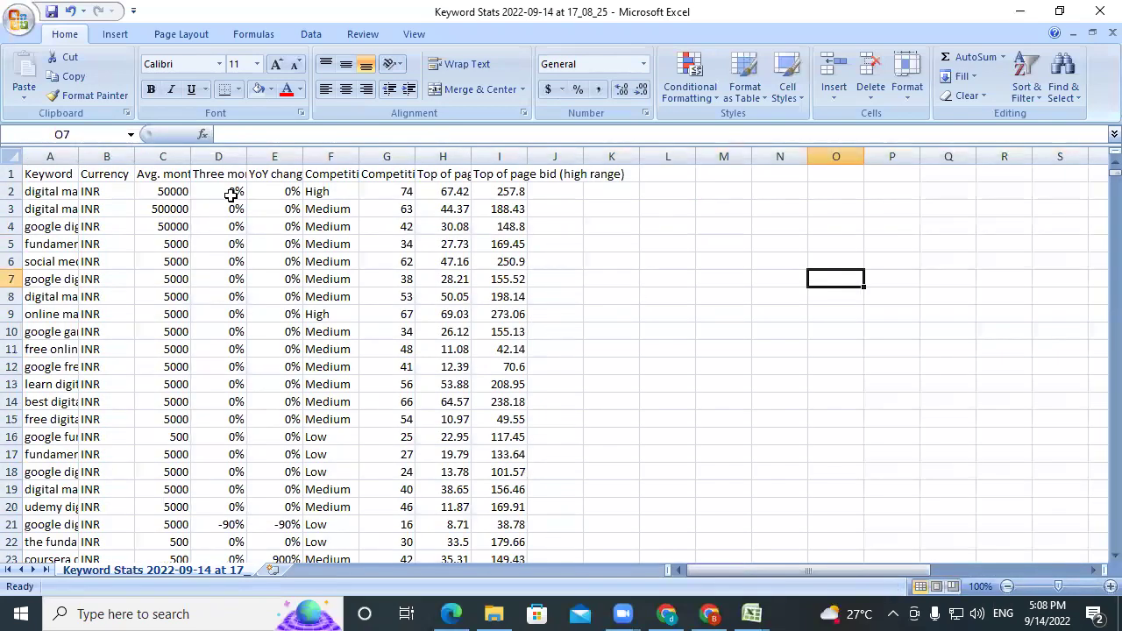
right_click(102, 156)
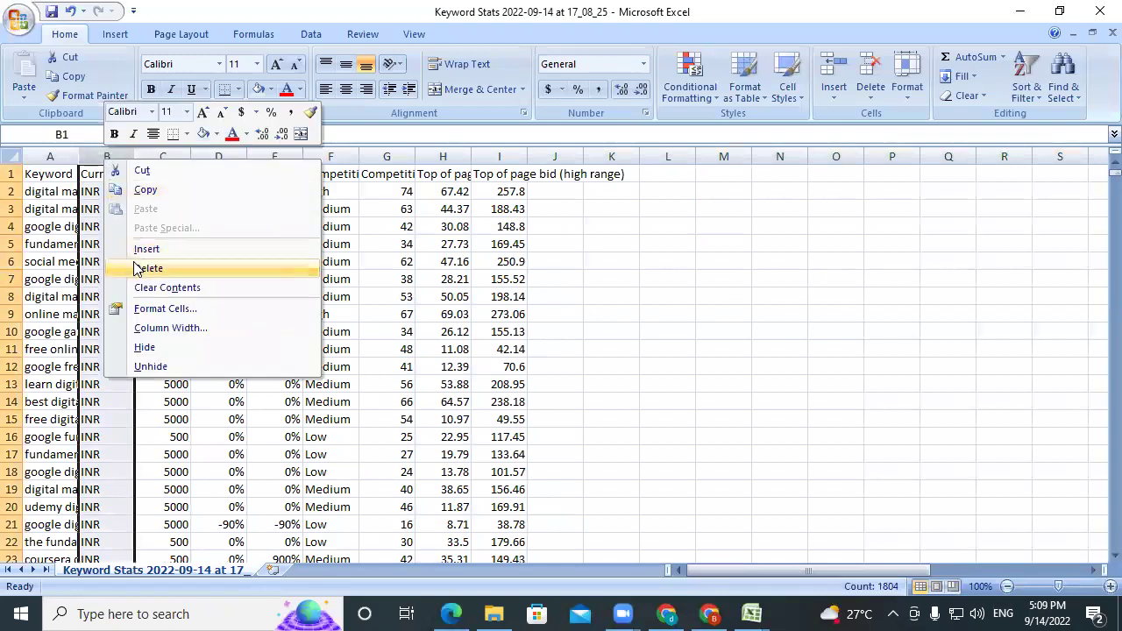
left_click(147, 268)
Check the Three month change and YoY change headers, and widen column A to show the full keywords
left_click(171, 171)
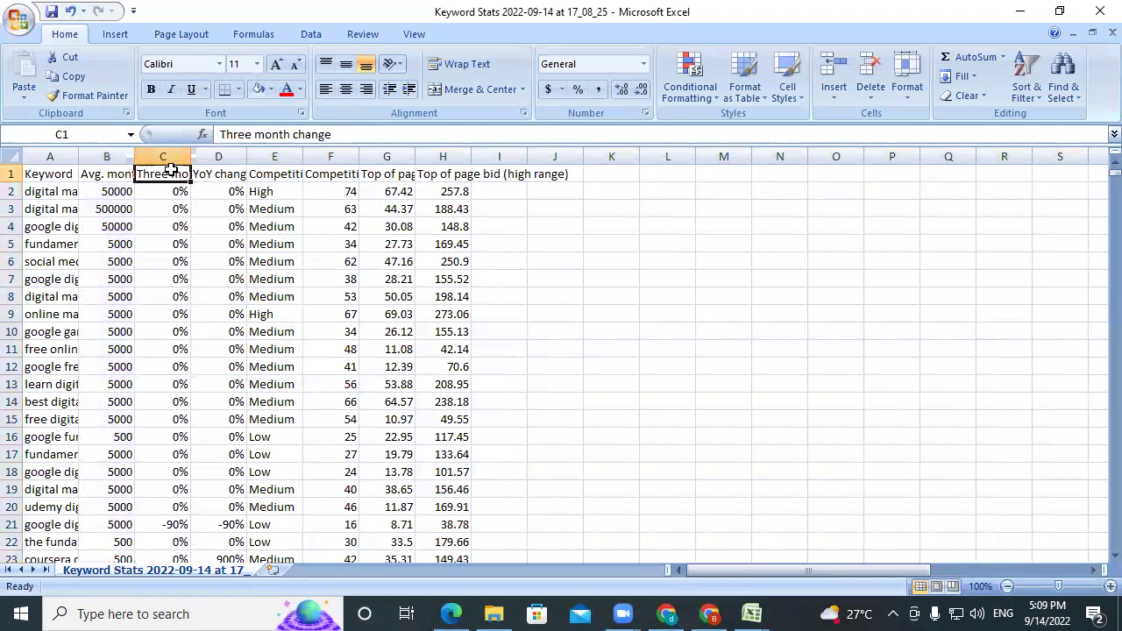
left_click(225, 174)
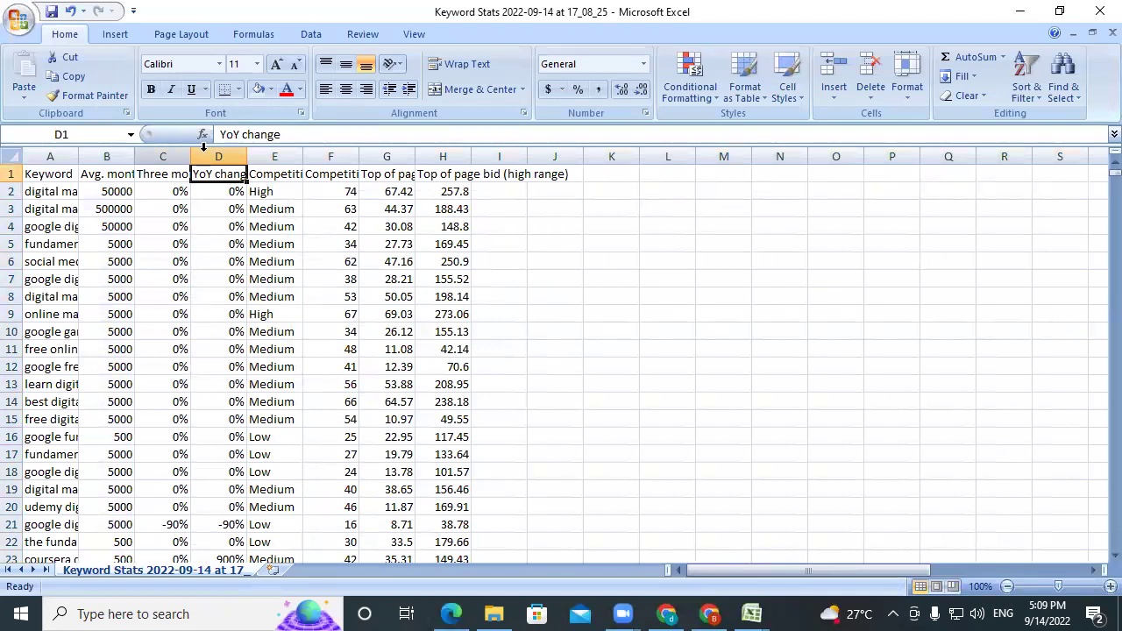
left_click(63, 157)
left_click_drag(71, 163, 318, 159)
left_click(815, 261)
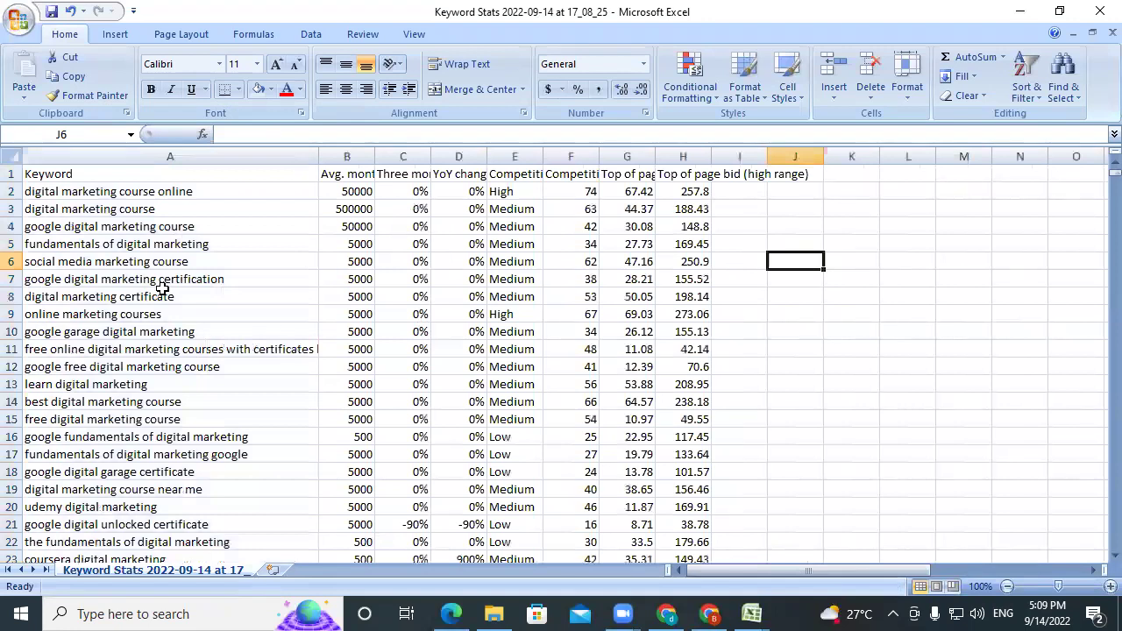
Examine the three-month and YoY changes for "digital marketing course online" and "google digital unlocked certificate"
left_click(209, 189)
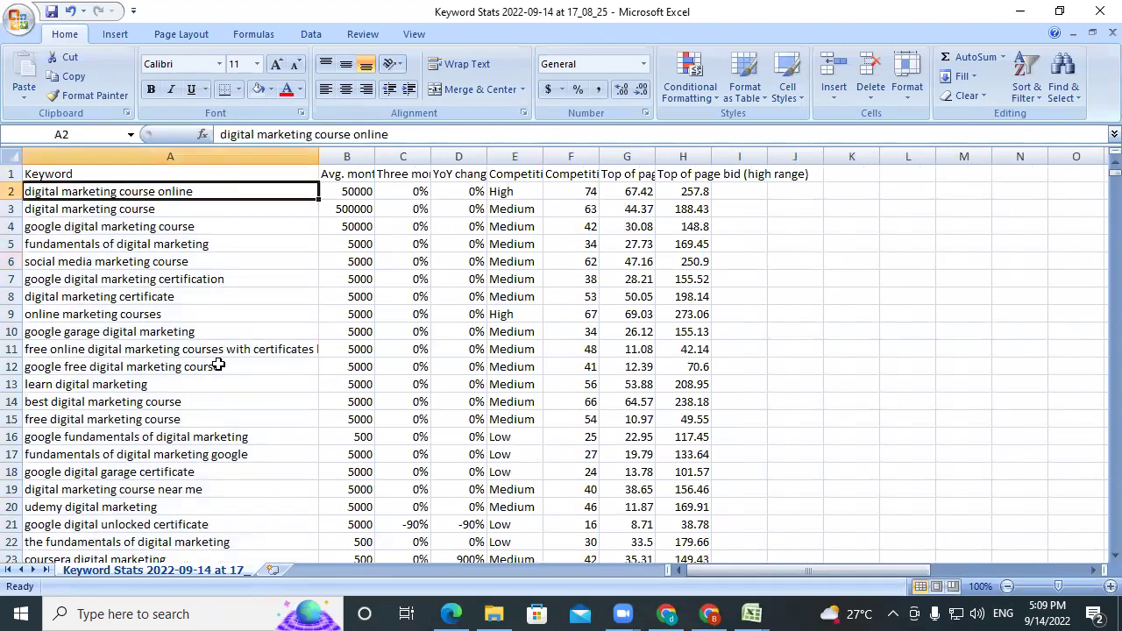
left_click(420, 190)
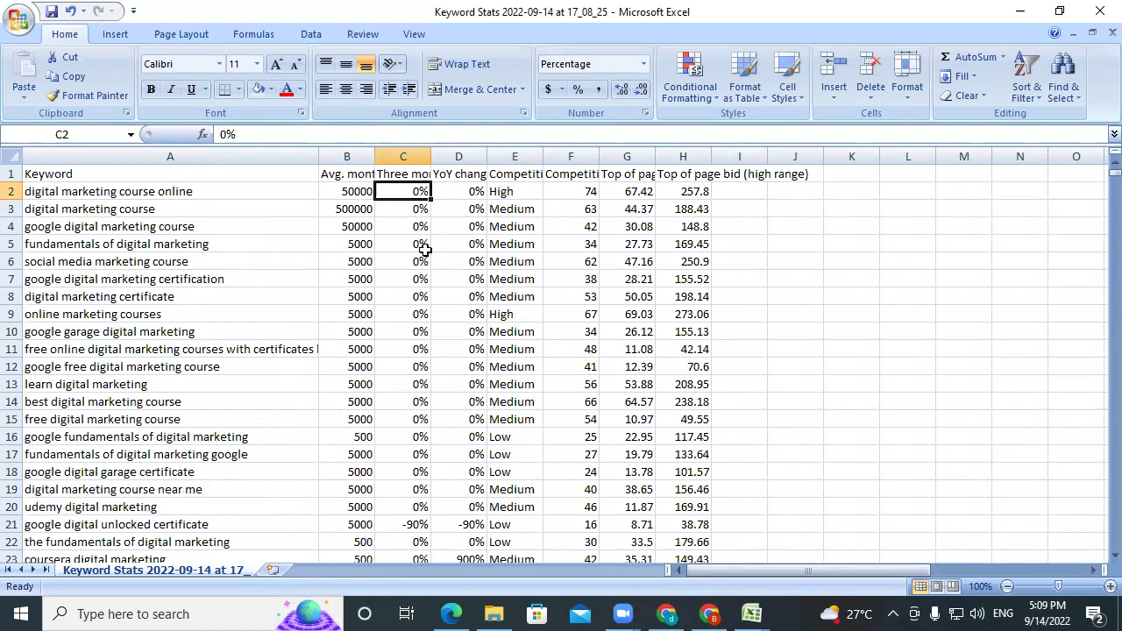
left_click(452, 194)
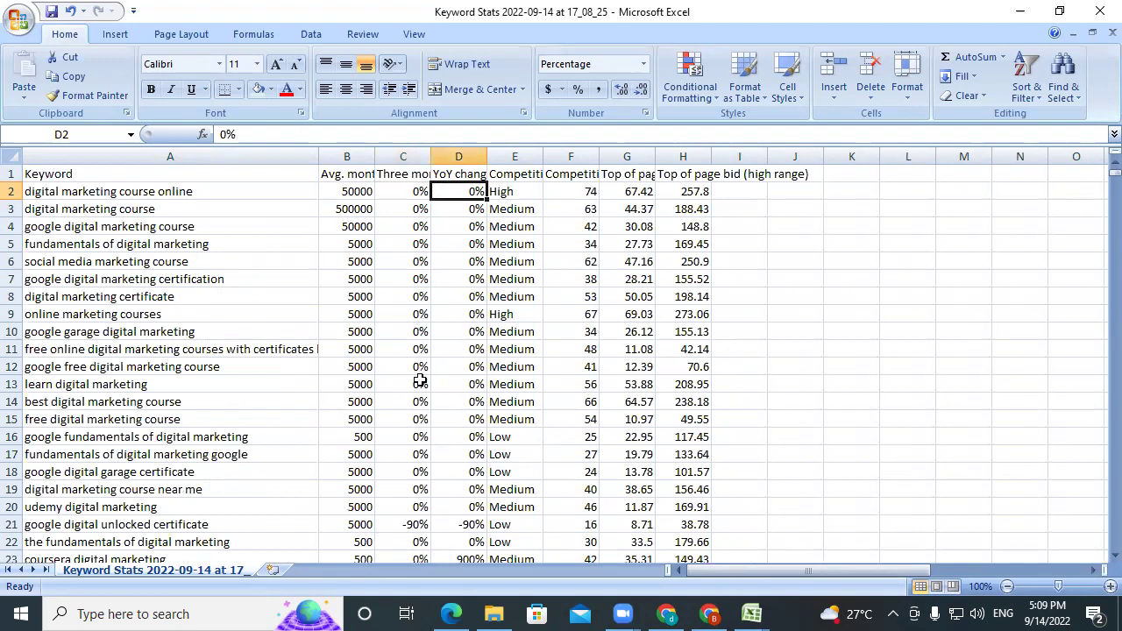
scroll(416, 423, "down", 1)
left_click(410, 471)
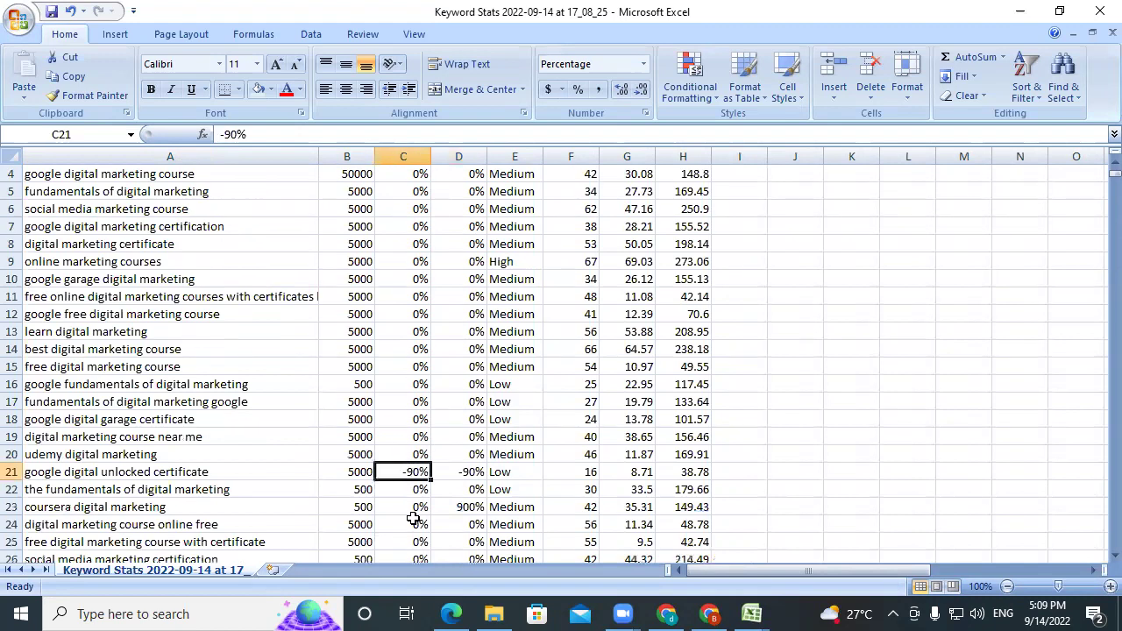
left_click(125, 479)
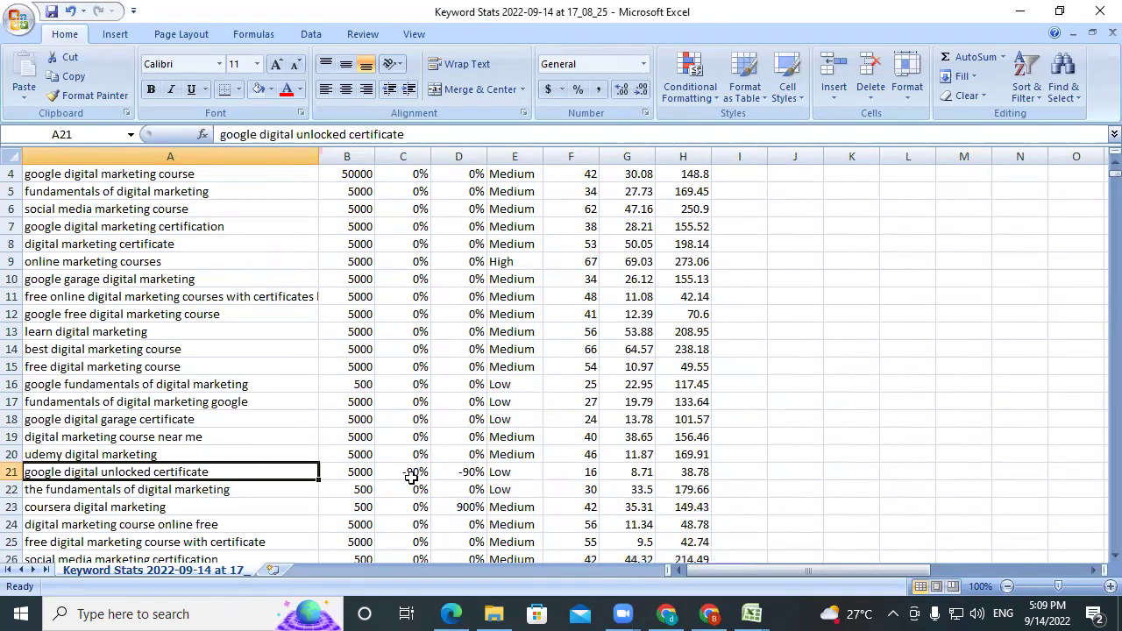
left_click(444, 473)
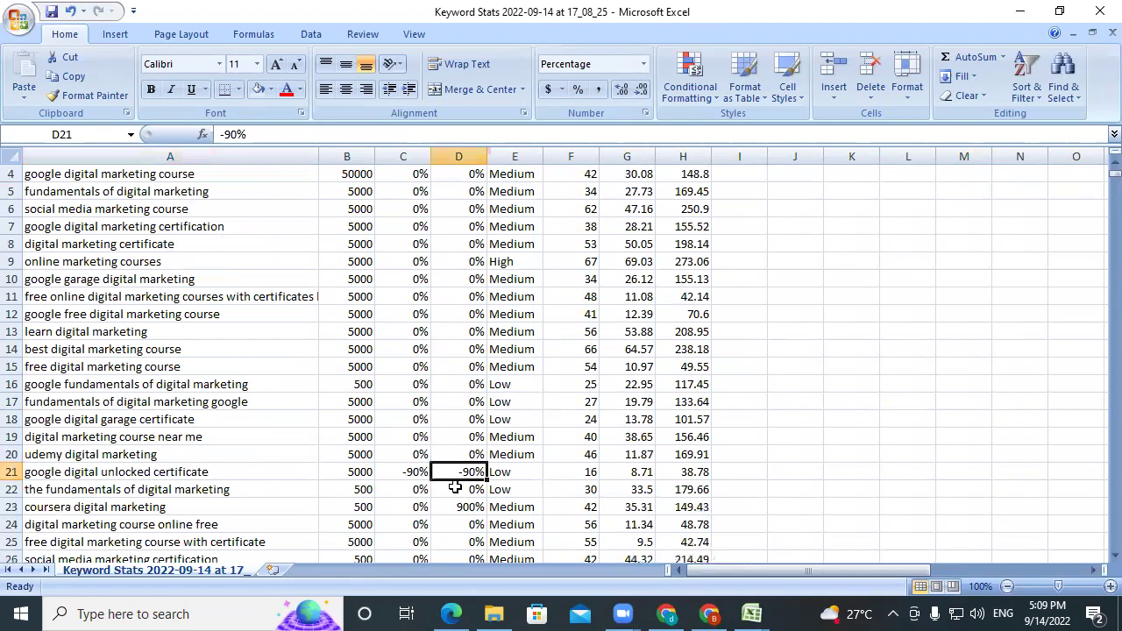
Examine the YoY change for "coursera digital marketing" and "digital marketing classes", and return to the header row
scroll(455, 487, "down", 1)
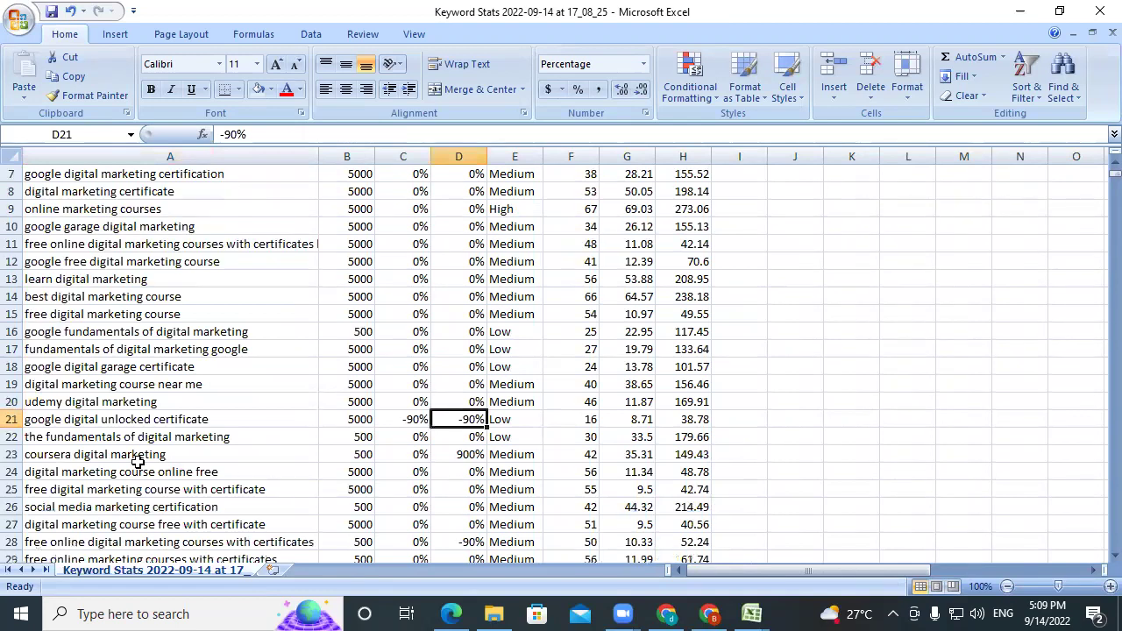
left_click(458, 453)
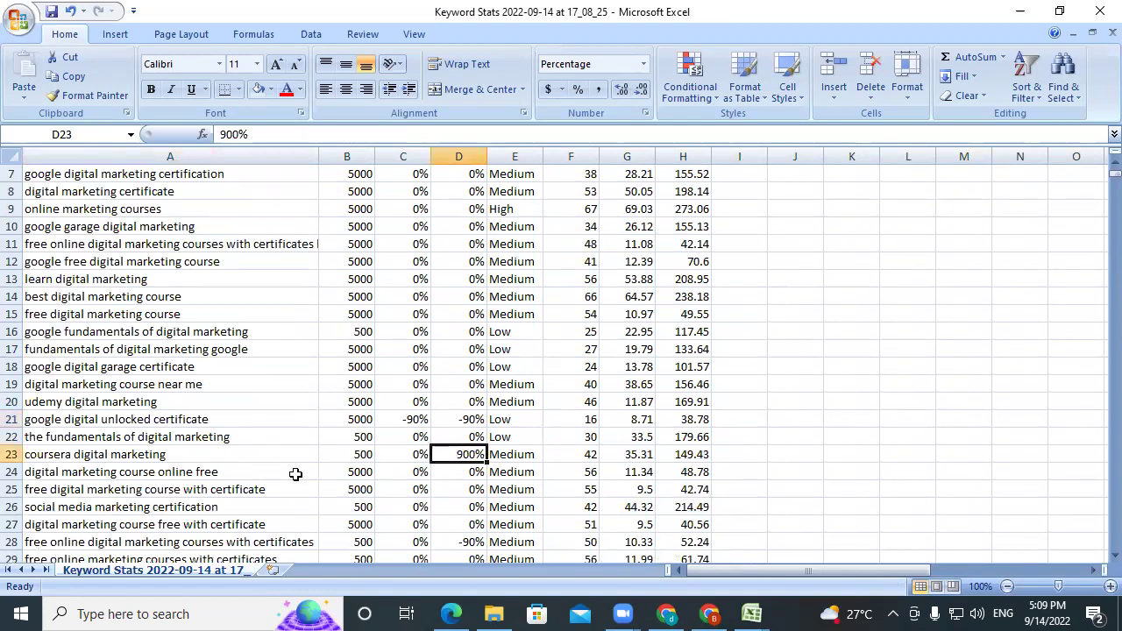
left_click(219, 458)
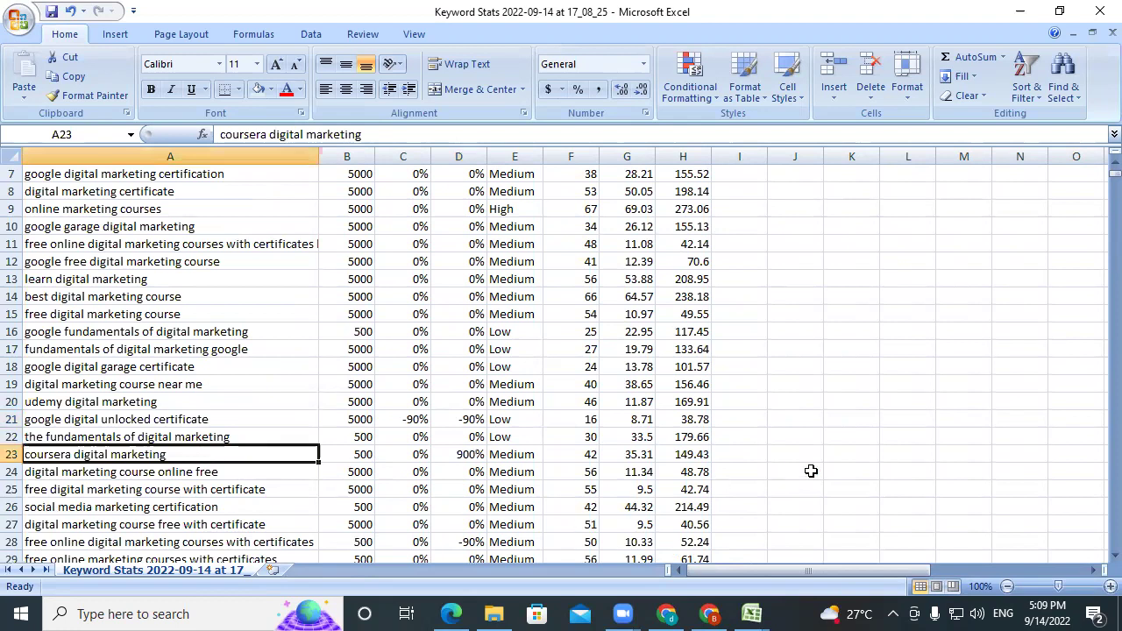
scroll(303, 390, "down", 2)
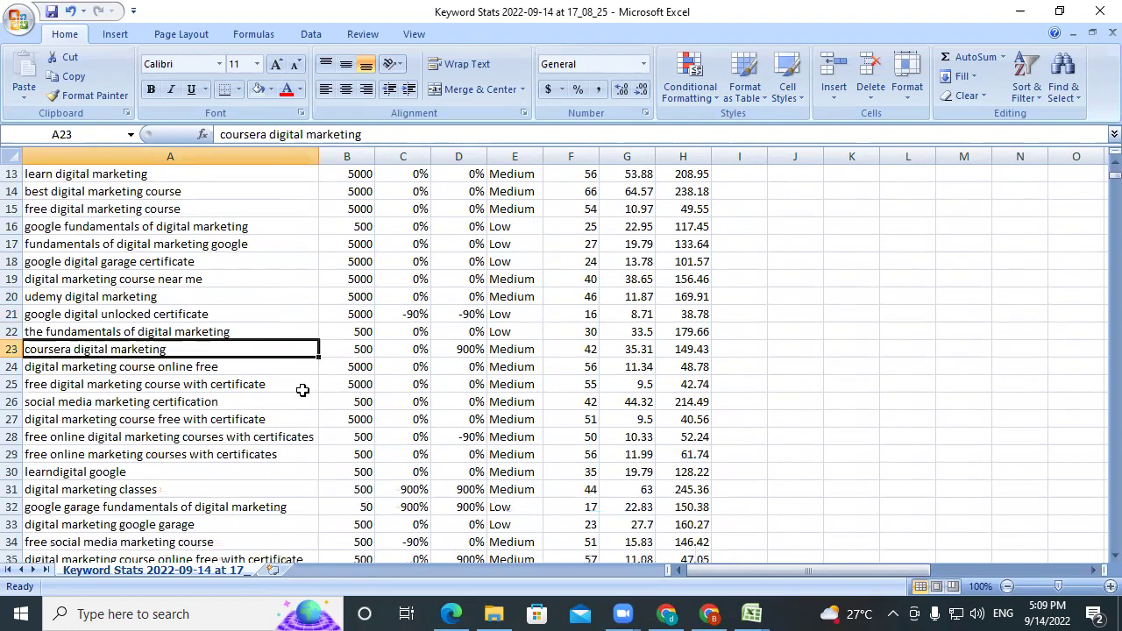
left_click(177, 493)
left_click(461, 493)
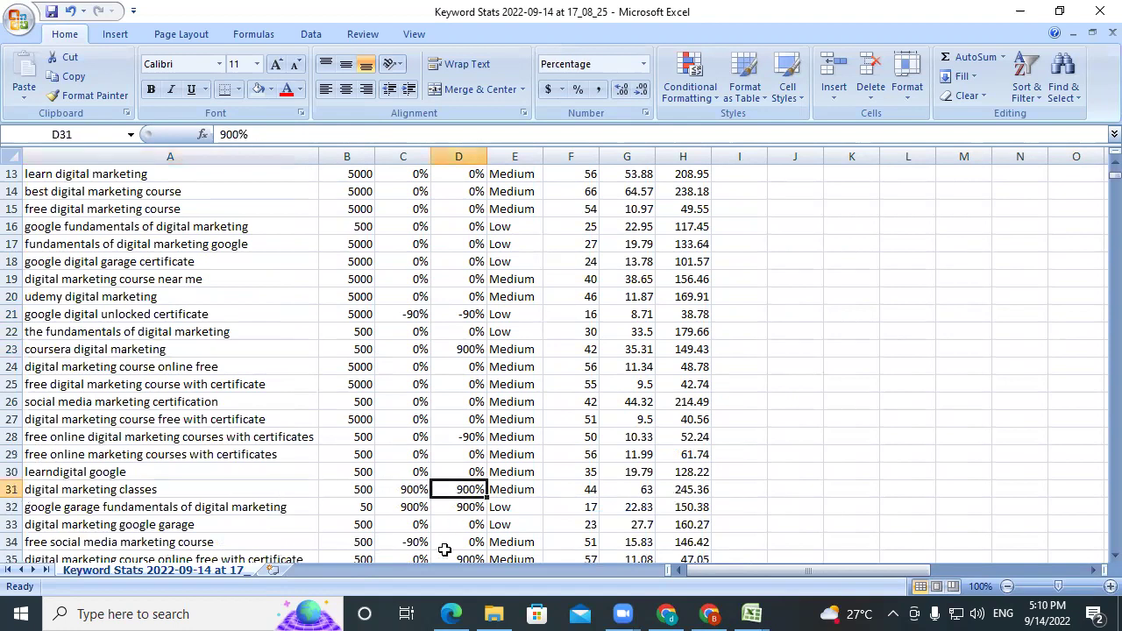
scroll(440, 410, "up", 4)
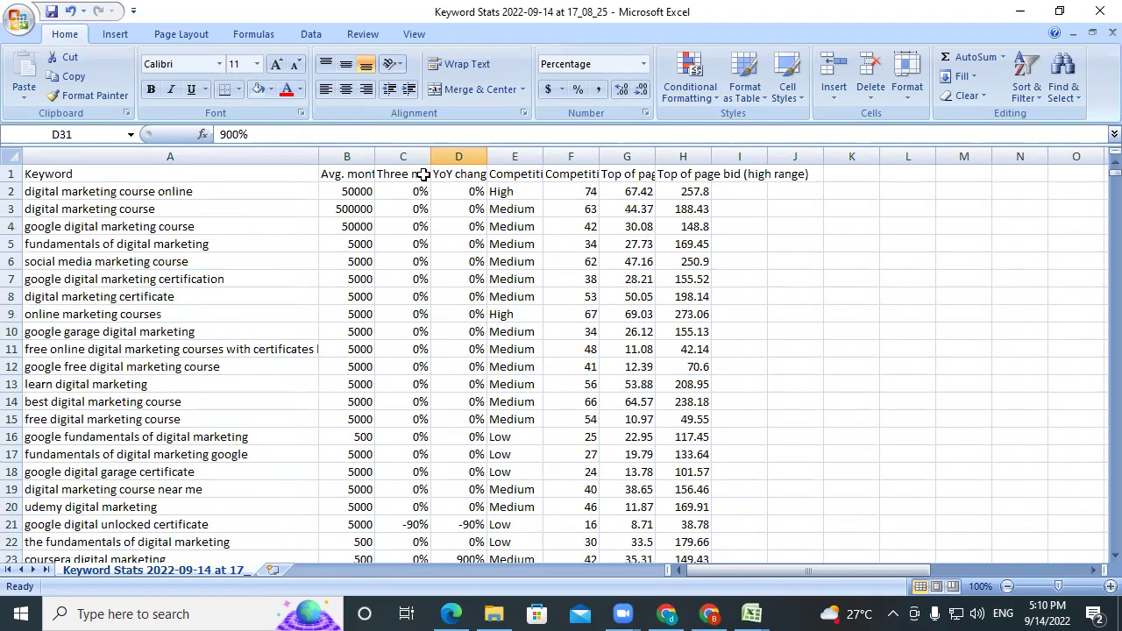
Delete the Three month change and YoY change columns, and check the Keyword, Avg. monthly searches and Competition headers
left_click_drag(403, 149, 443, 149)
right_click(446, 156)
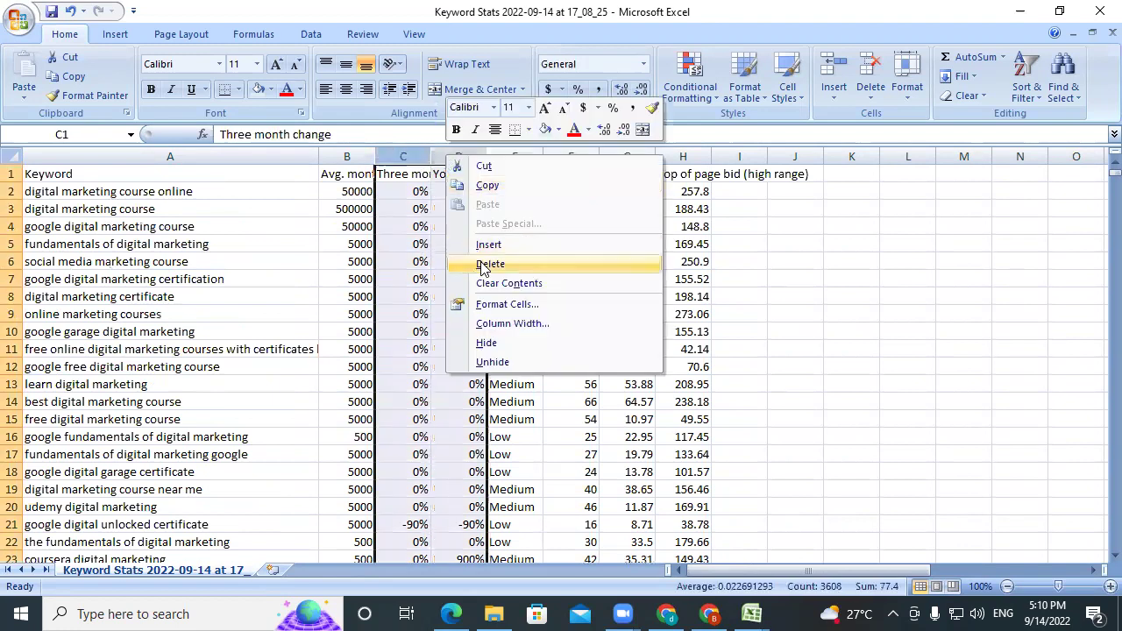
left_click(651, 261)
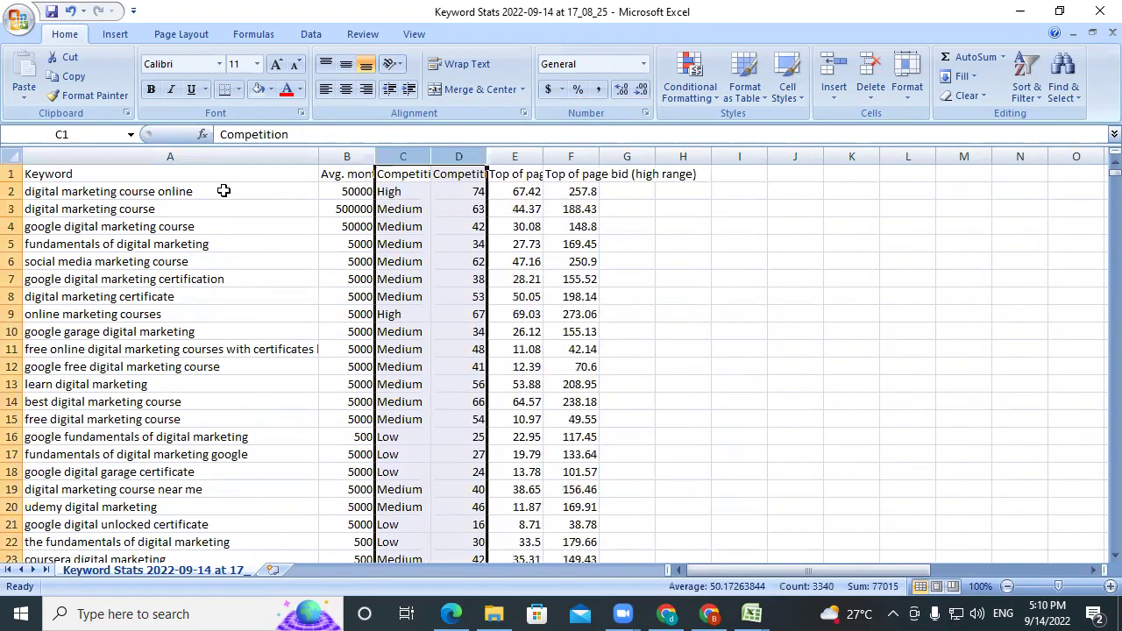
left_click(177, 179)
left_click(330, 174)
left_click(399, 176)
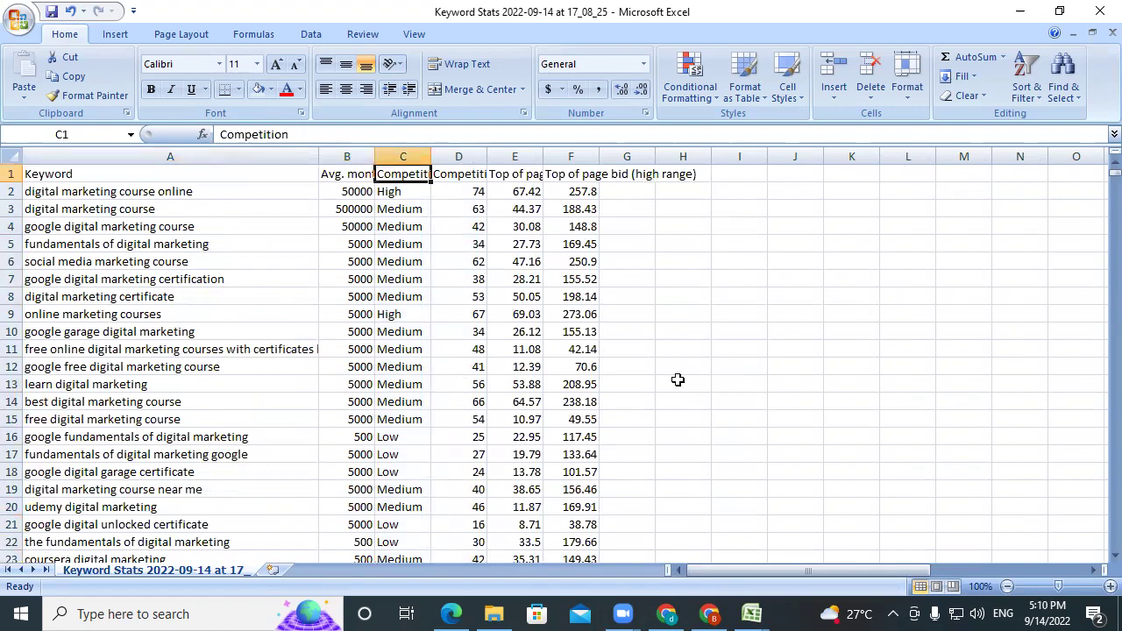
Delete the Competition (indexed value) column and widen the two Top of page bid columns to show their full headers
left_click(462, 150)
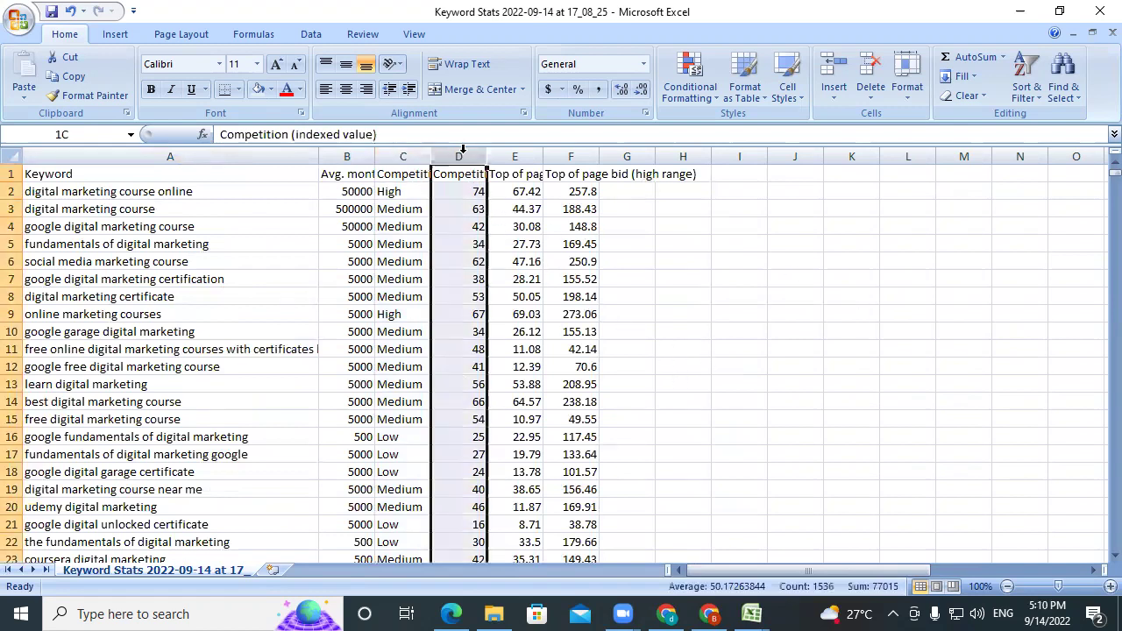
right_click(462, 150)
left_click(507, 261)
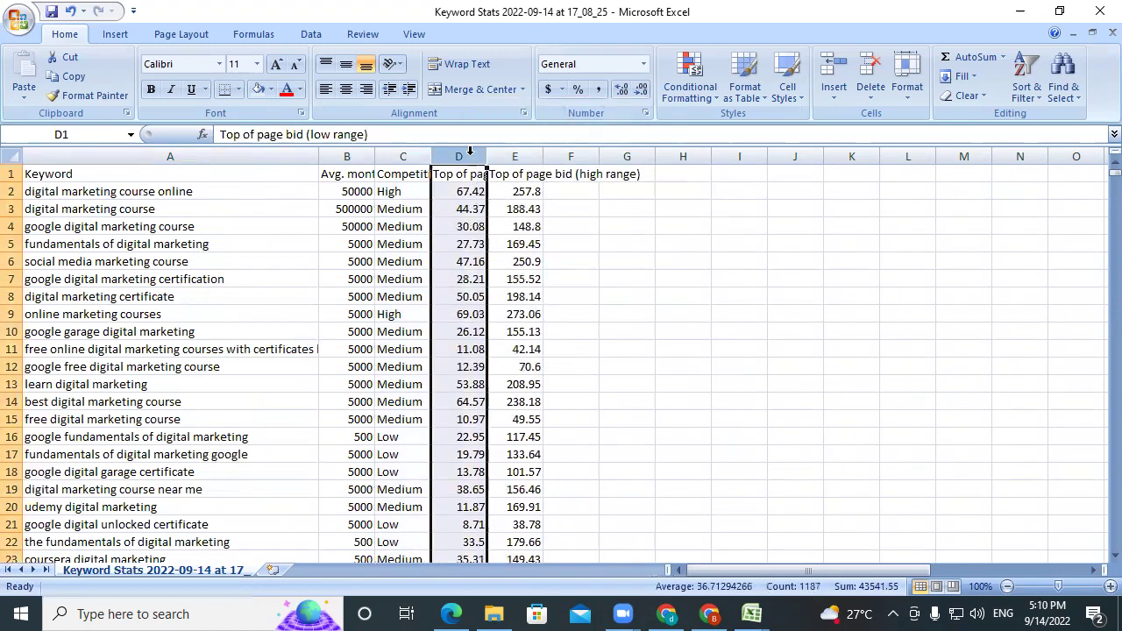
left_click_drag(484, 156, 827, 156)
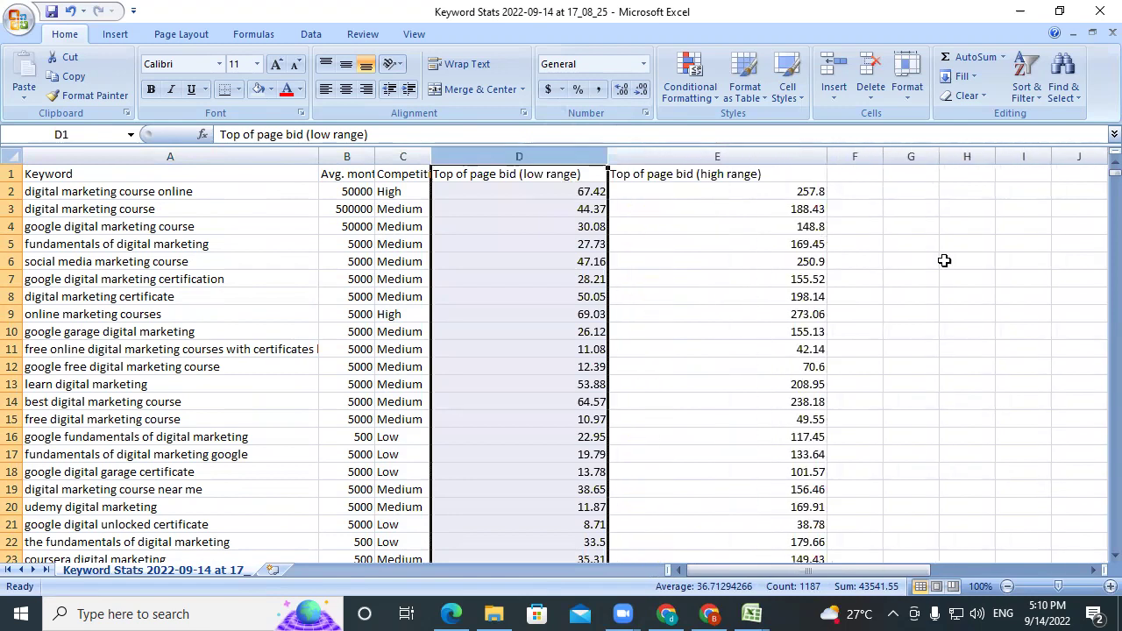
left_click(945, 260)
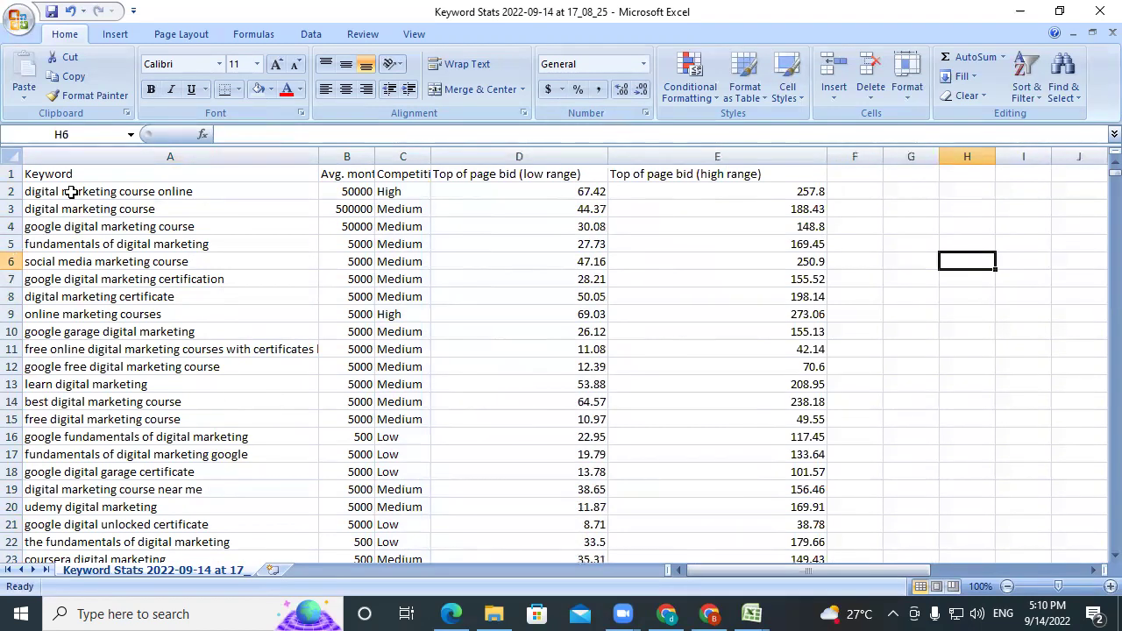
Sort the whole sheet by Avg. monthly searches from largest to smallest, treating the first row as headers
left_click(15, 159)
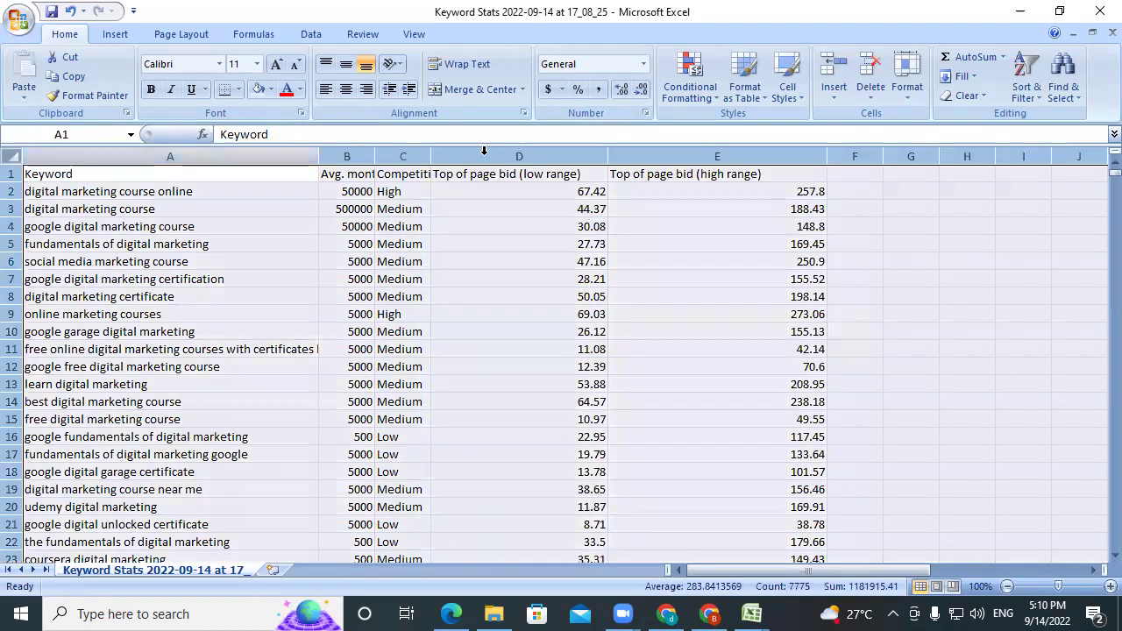
left_click(1027, 83)
left_click(1024, 155)
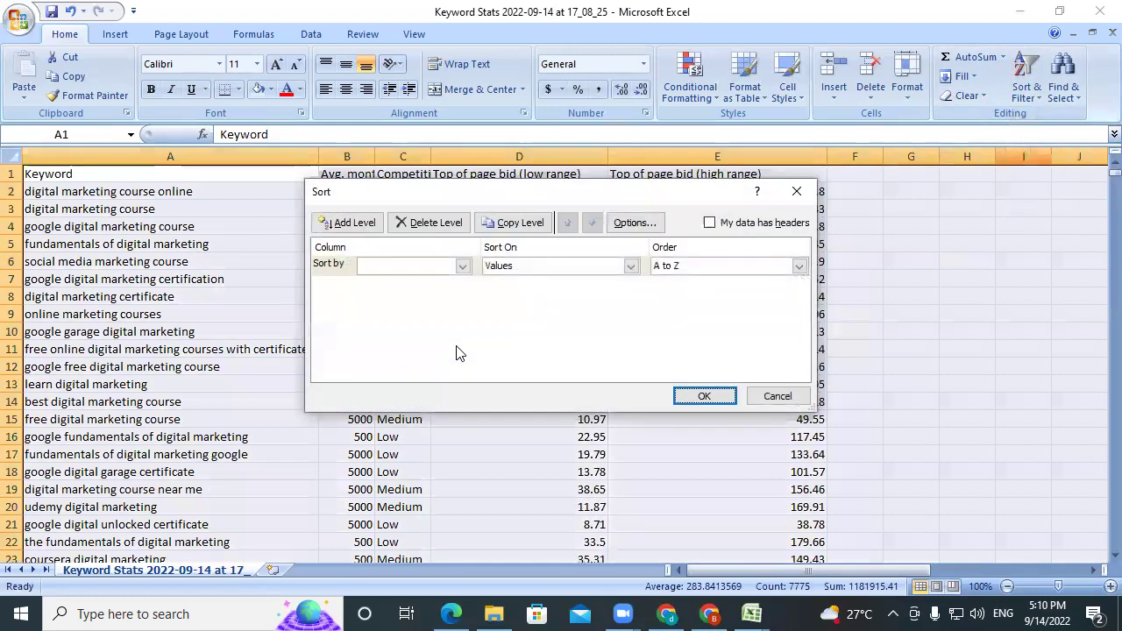
left_click(710, 223)
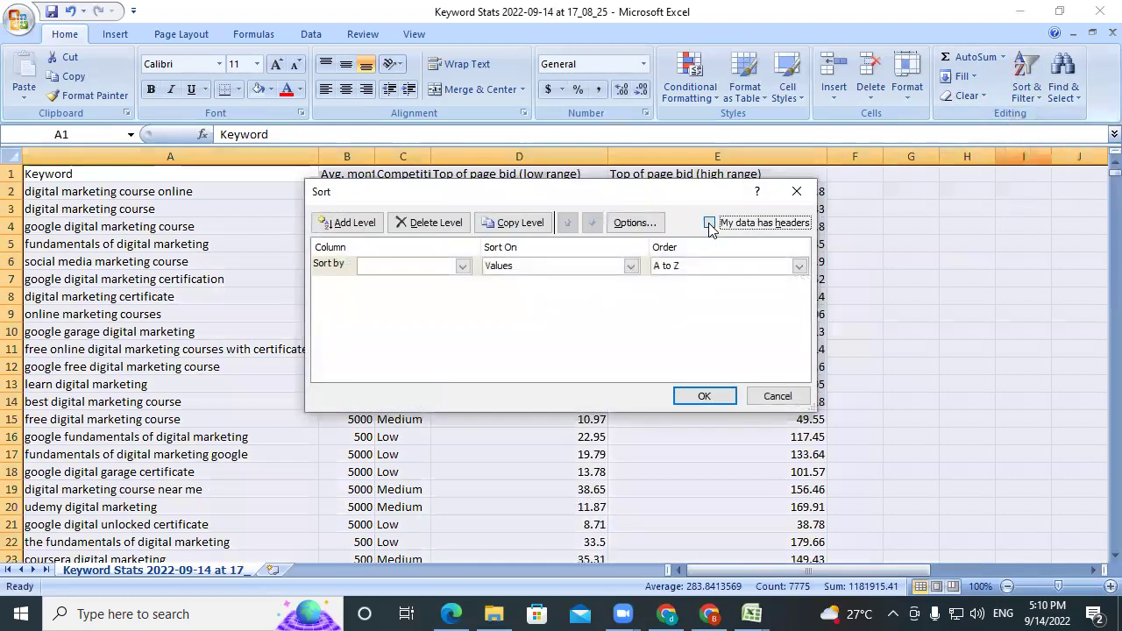
left_click(425, 268)
left_click(420, 295)
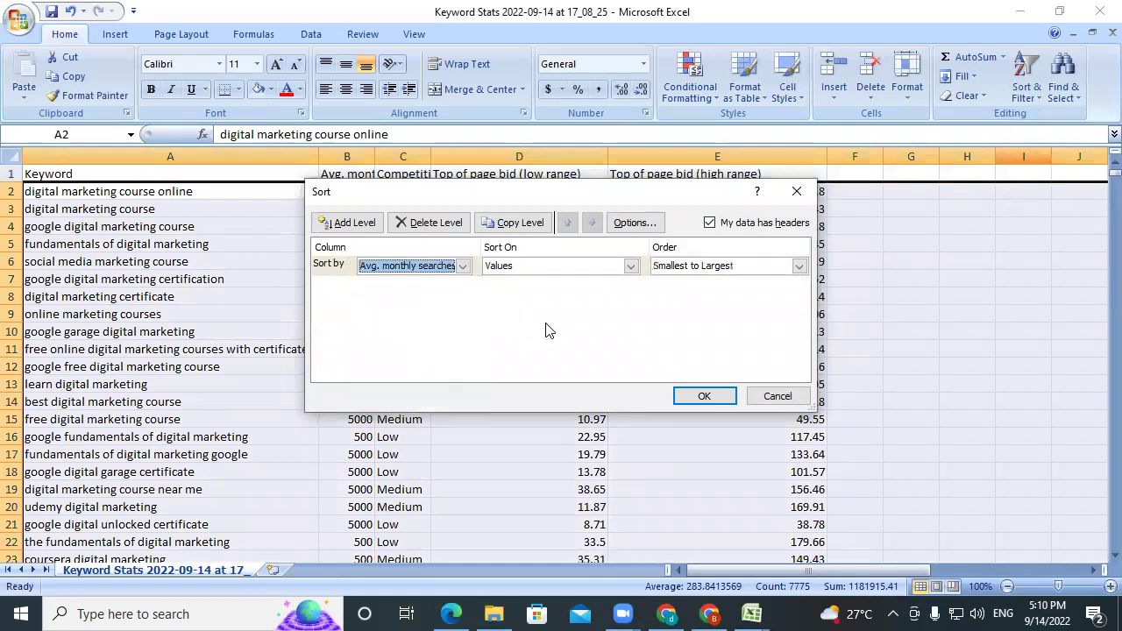
left_click(745, 267)
left_click(744, 294)
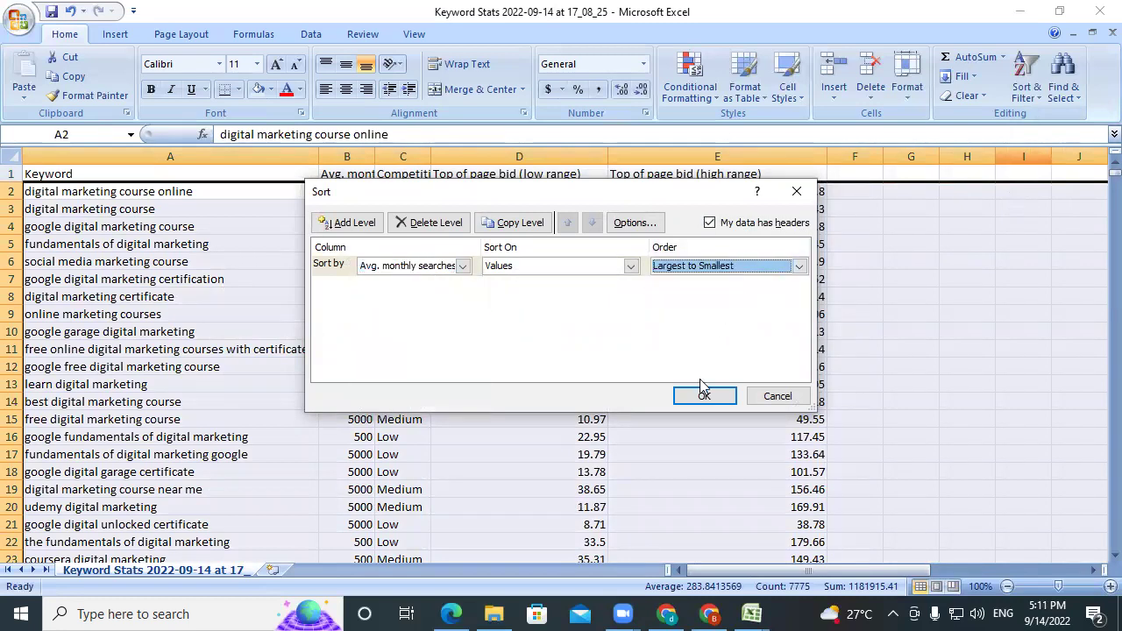
left_click(704, 397)
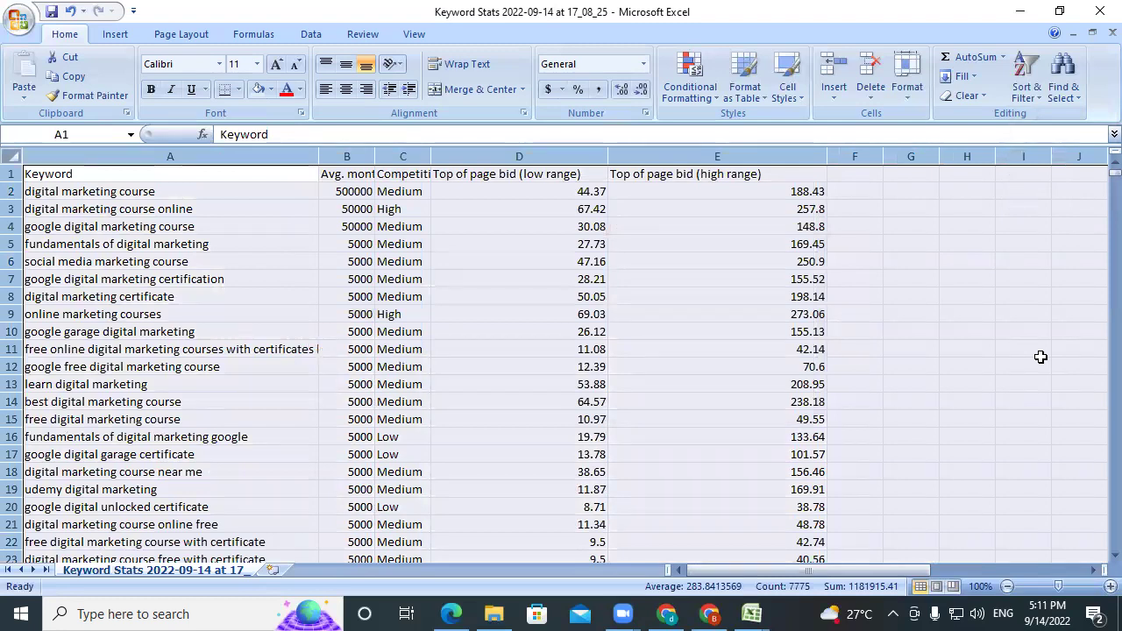
left_click(1041, 357)
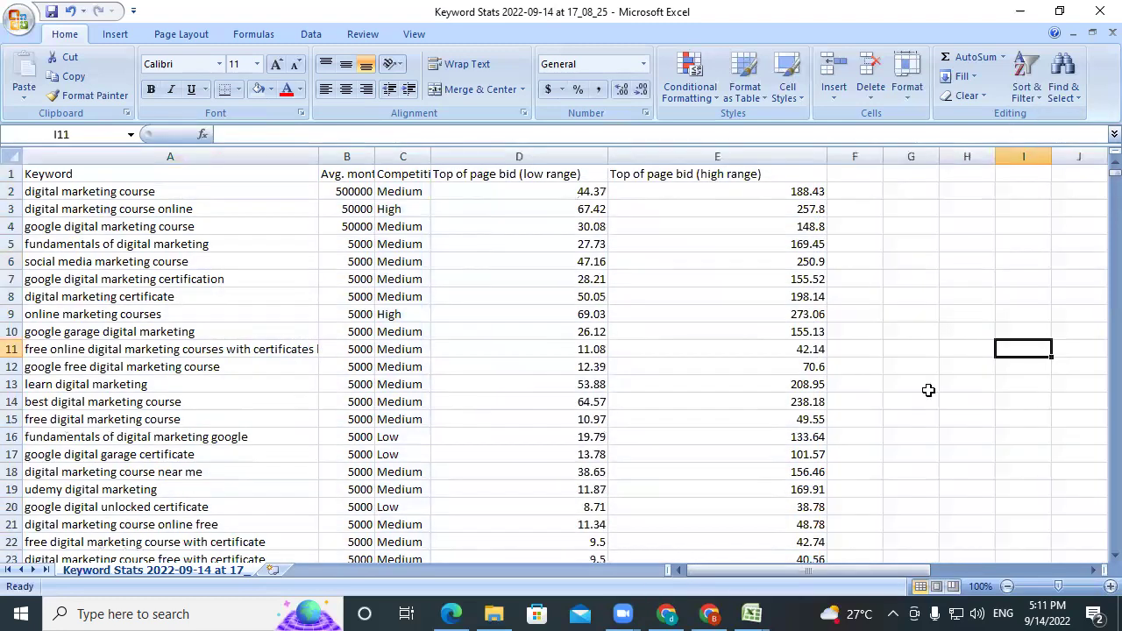
Delete rows 11 and 12, the free online certificate courses and "google free digital marketing course" keywords
left_click(133, 194)
left_click(134, 211)
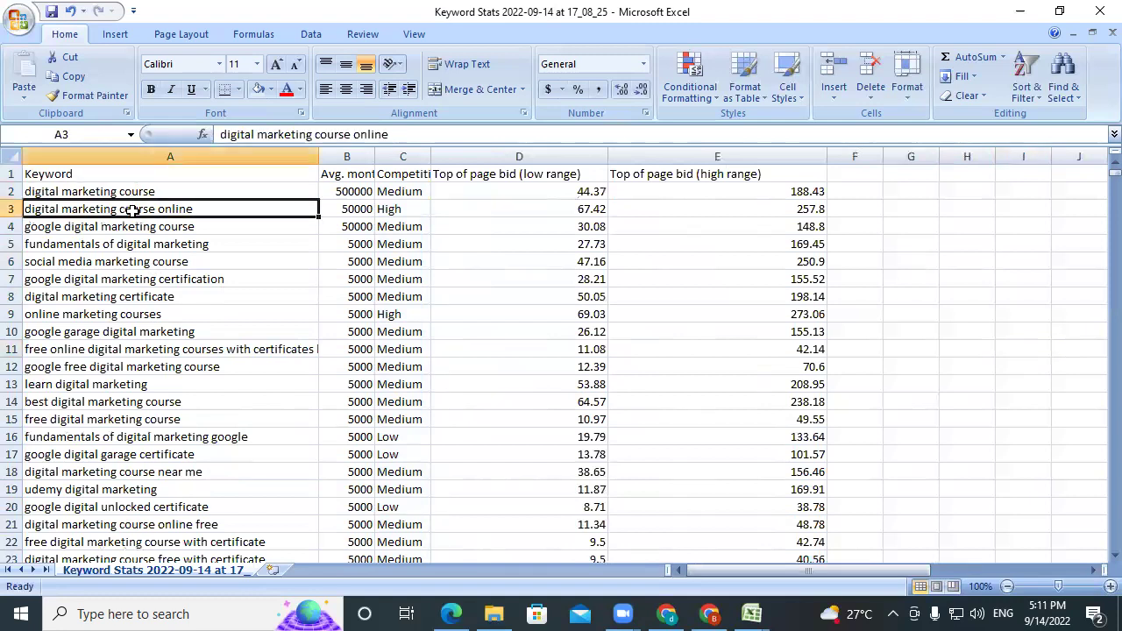
left_click(137, 246)
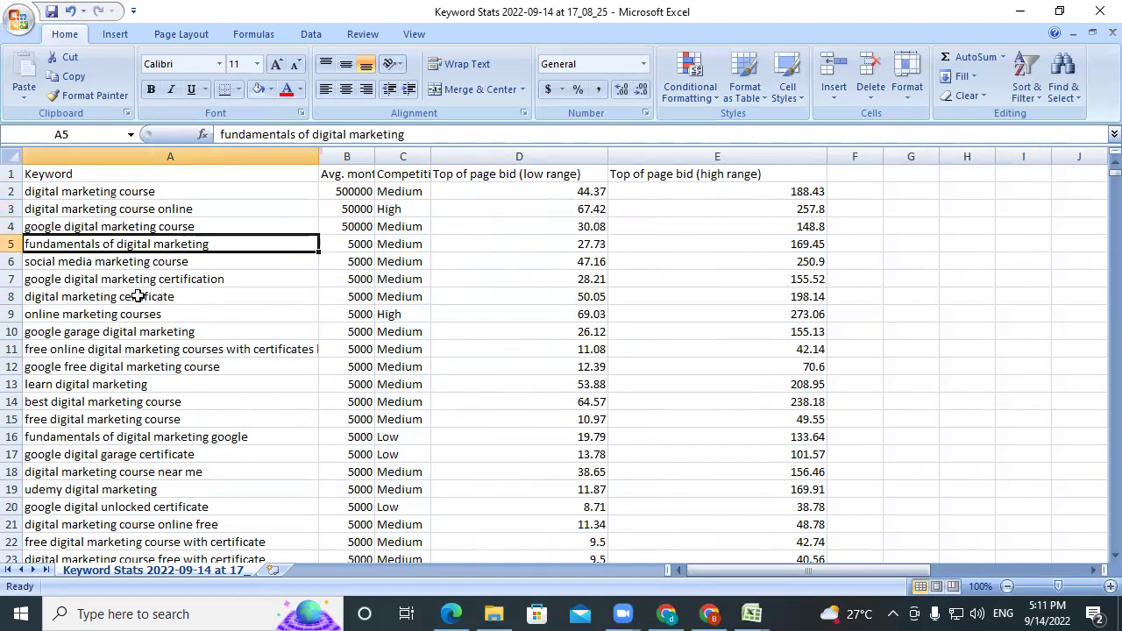
left_click(114, 351)
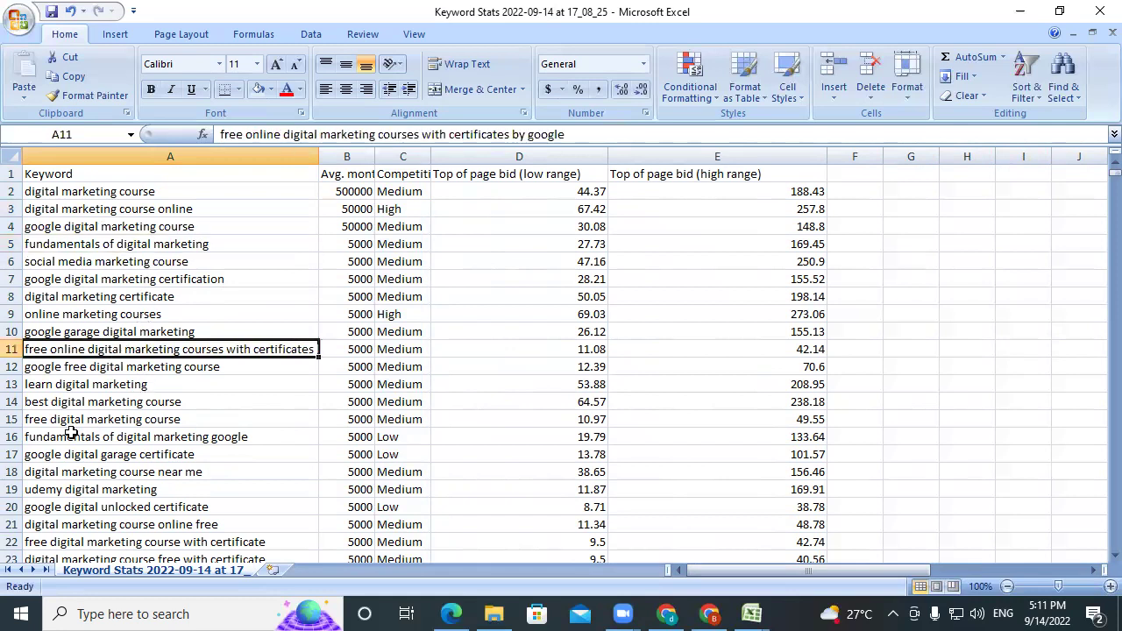
left_click(12, 349)
left_click_drag(13, 349, 13, 366)
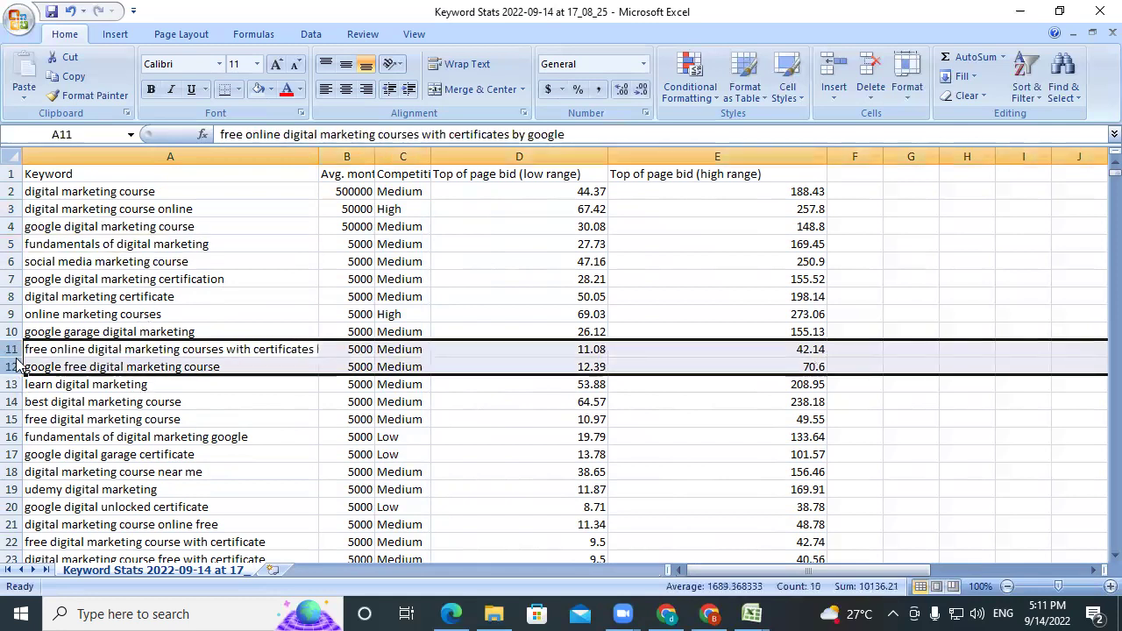
right_click(14, 362)
left_click(87, 465)
key("ctrl+z")
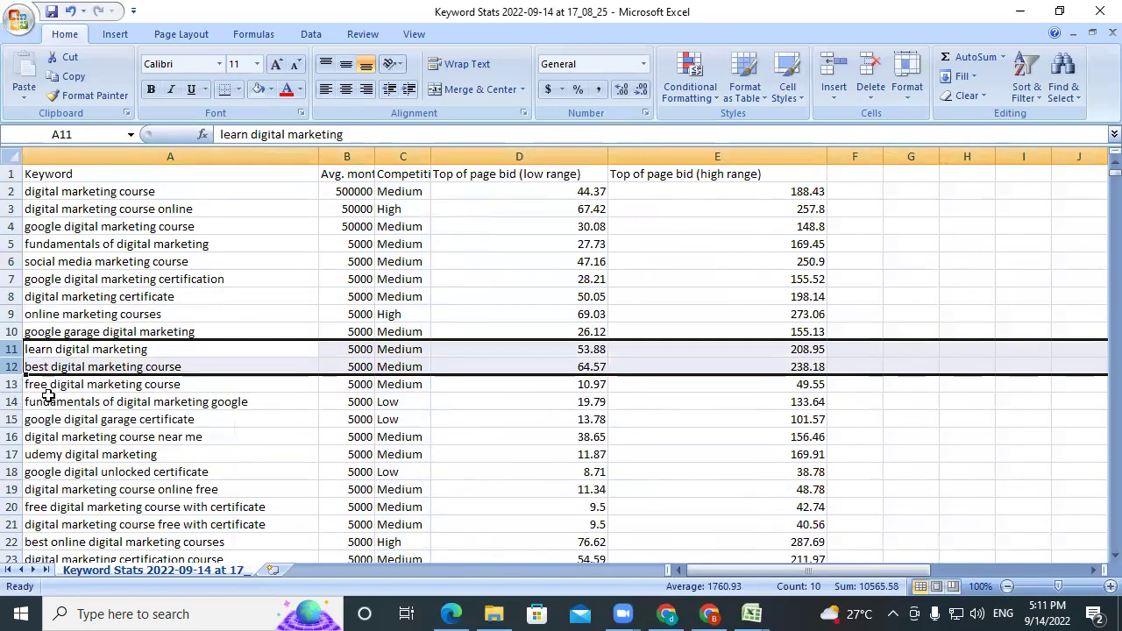
Delete all rows from row 13, "free digital marketing course", through row 1805, and return to the header row
left_click_drag(31, 381, 92, 512)
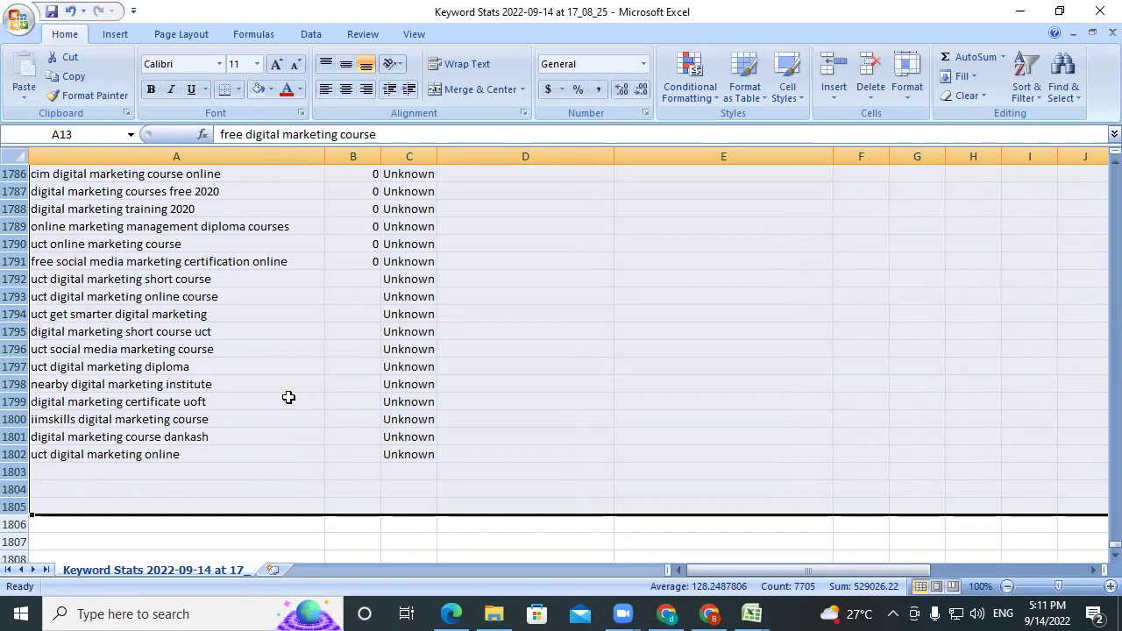
scroll(289, 398, "up", 1)
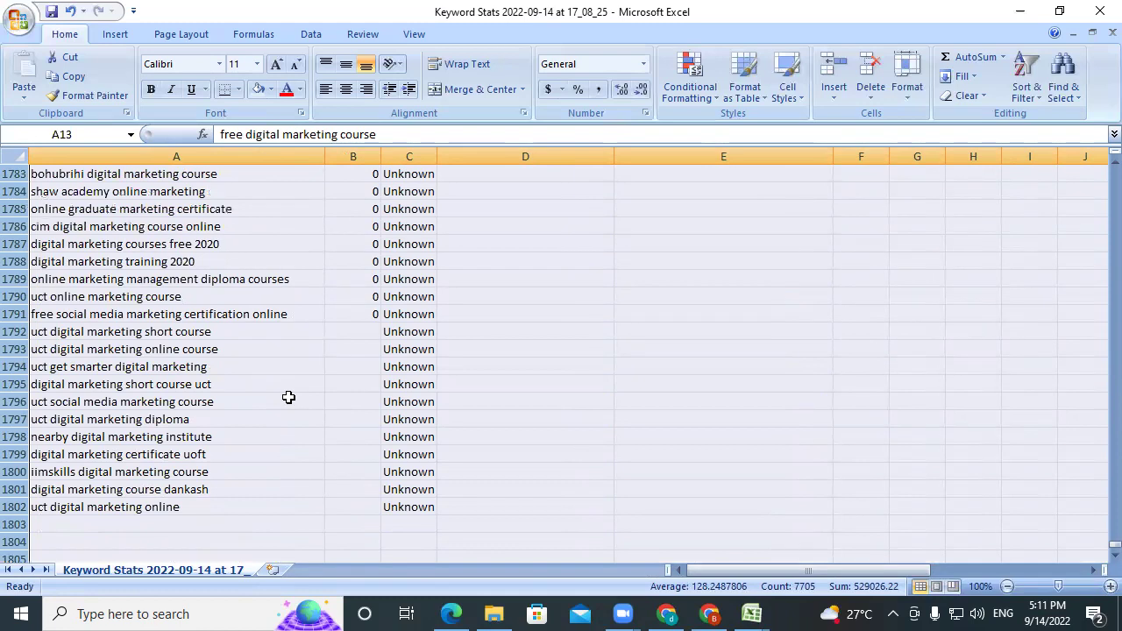
key("ctrl+minus")
left_click(289, 428)
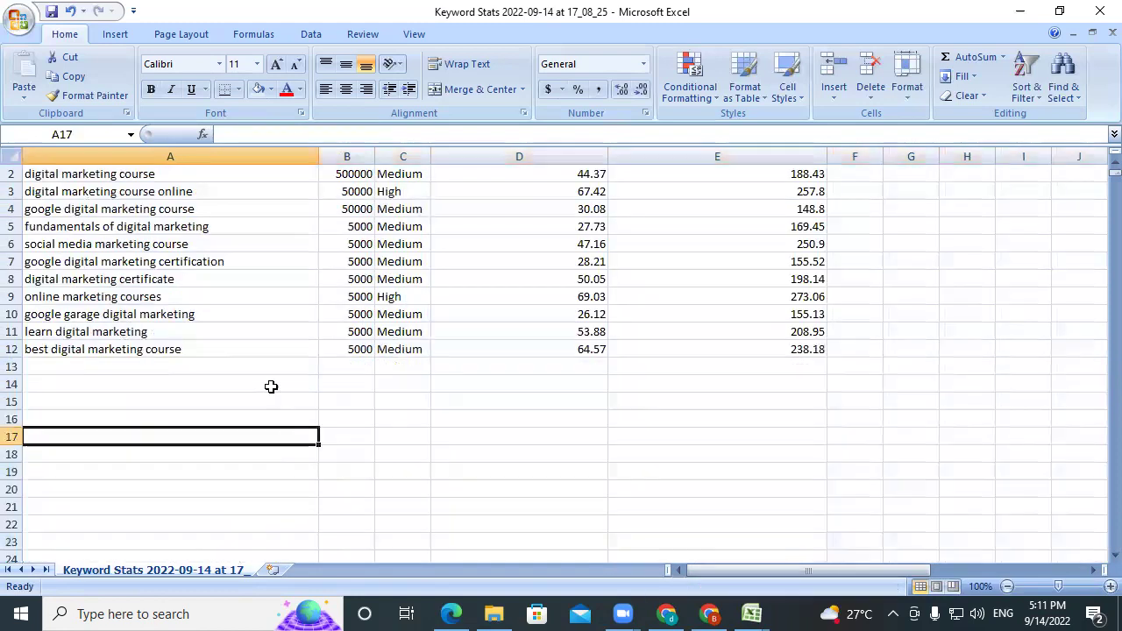
scroll(271, 385, "up", 1)
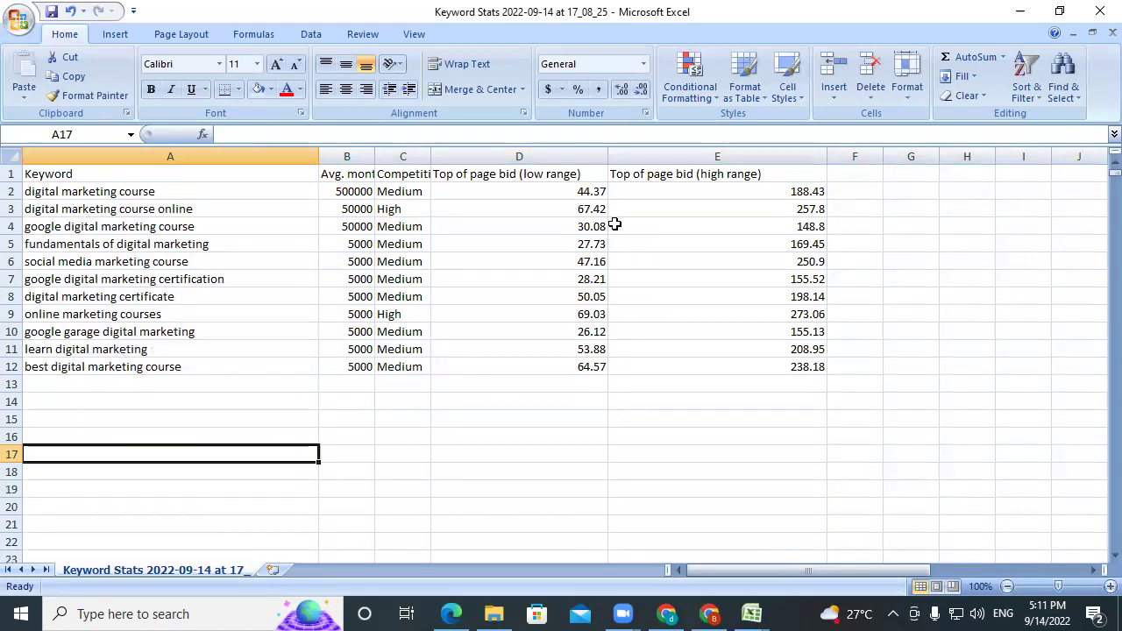
Examine the low-range and high-range top of page bids for the keyword "digital marketing course"
left_click(582, 194)
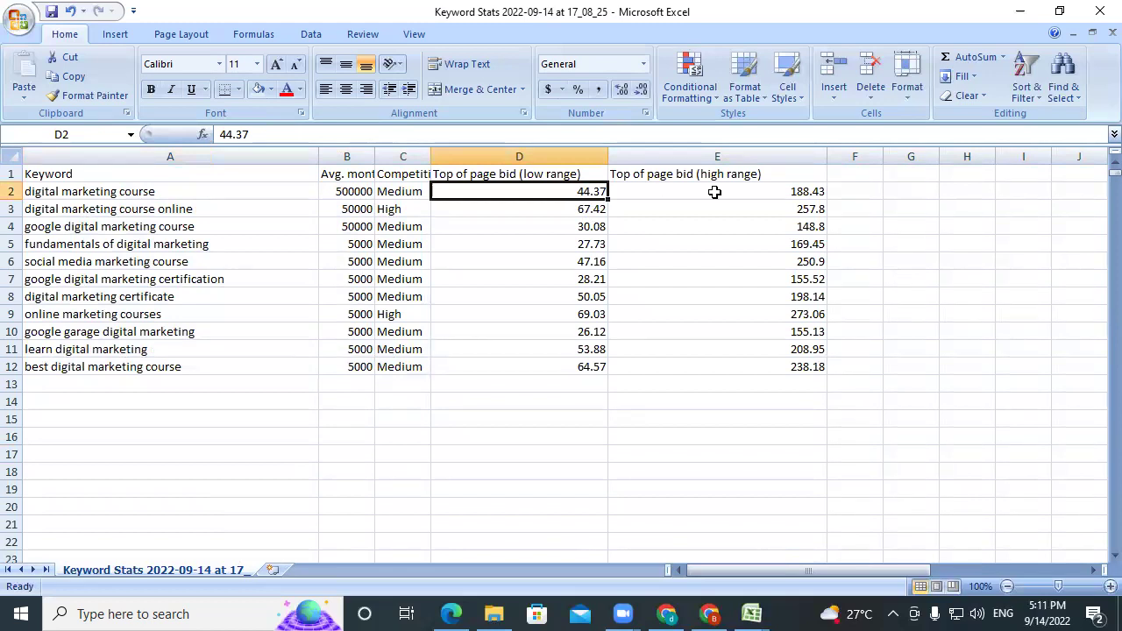
left_click(771, 189)
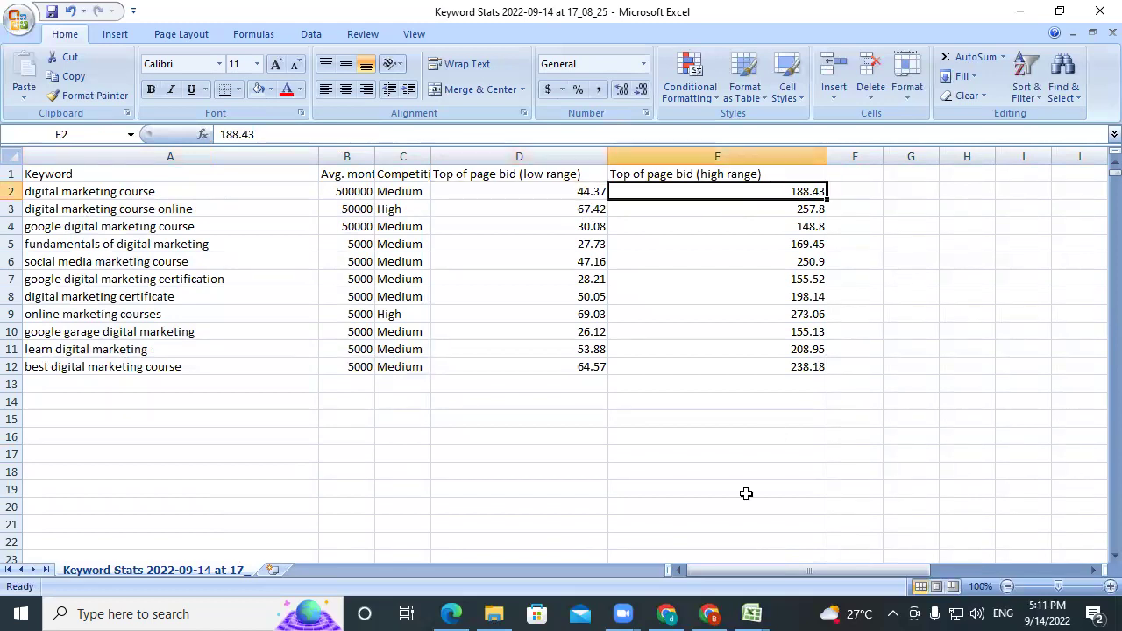
left_click(141, 193)
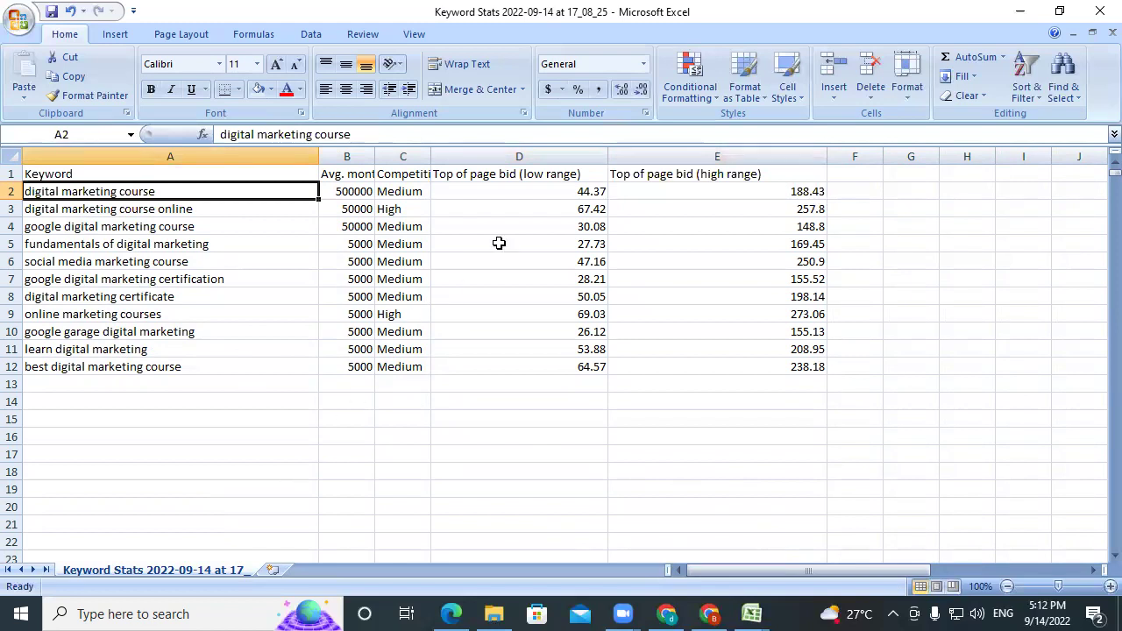
left_click(547, 192)
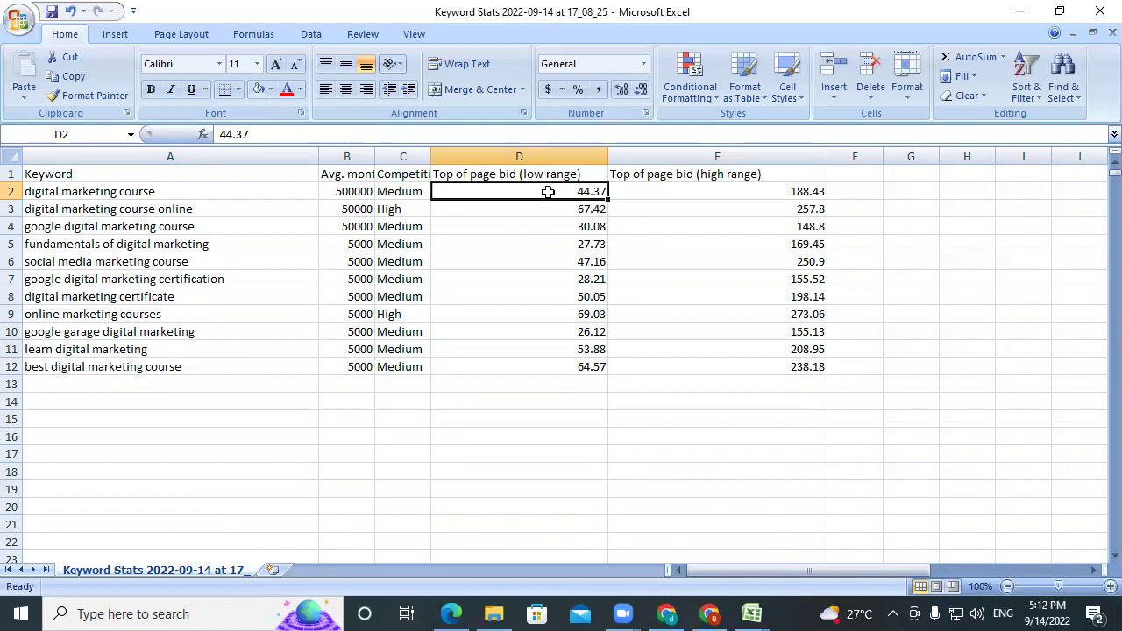
left_click(234, 188)
left_click(771, 192)
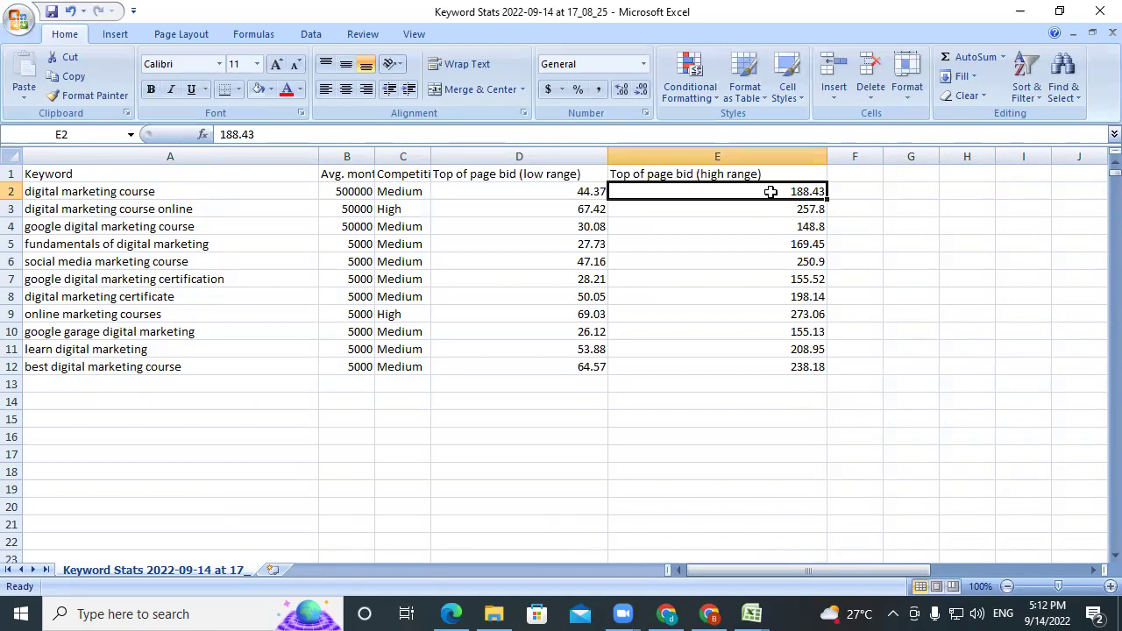
Examine the low-range and high-range bids across all listed keywords, including the high-range bid for "online marketing courses"
left_click_drag(563, 193, 586, 379)
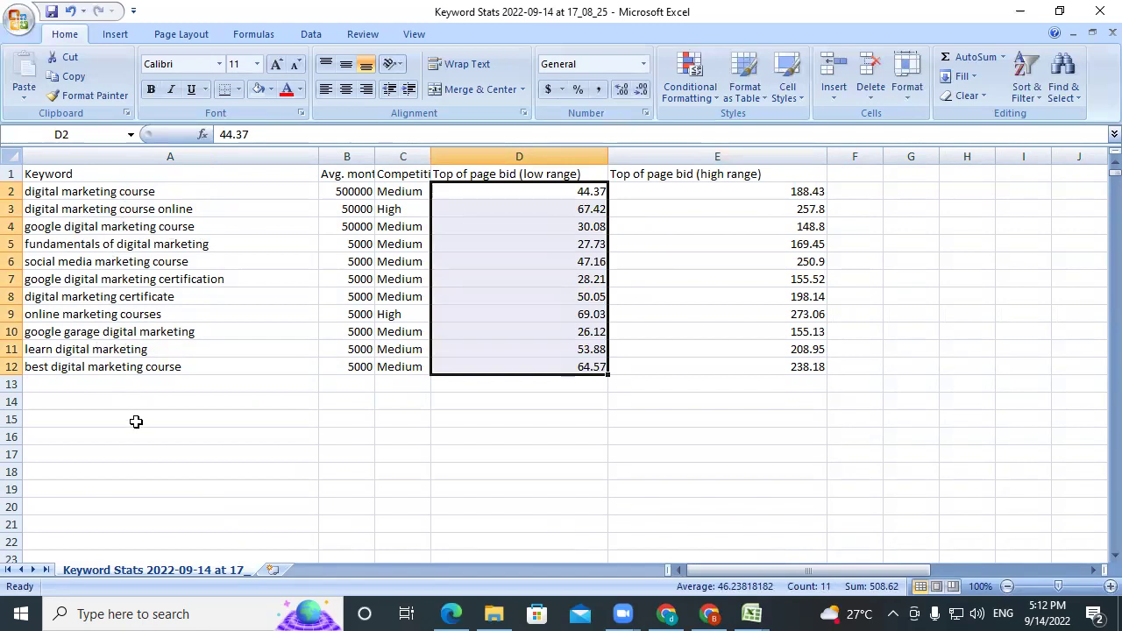
left_click(768, 184)
left_click_drag(769, 181, 646, 368)
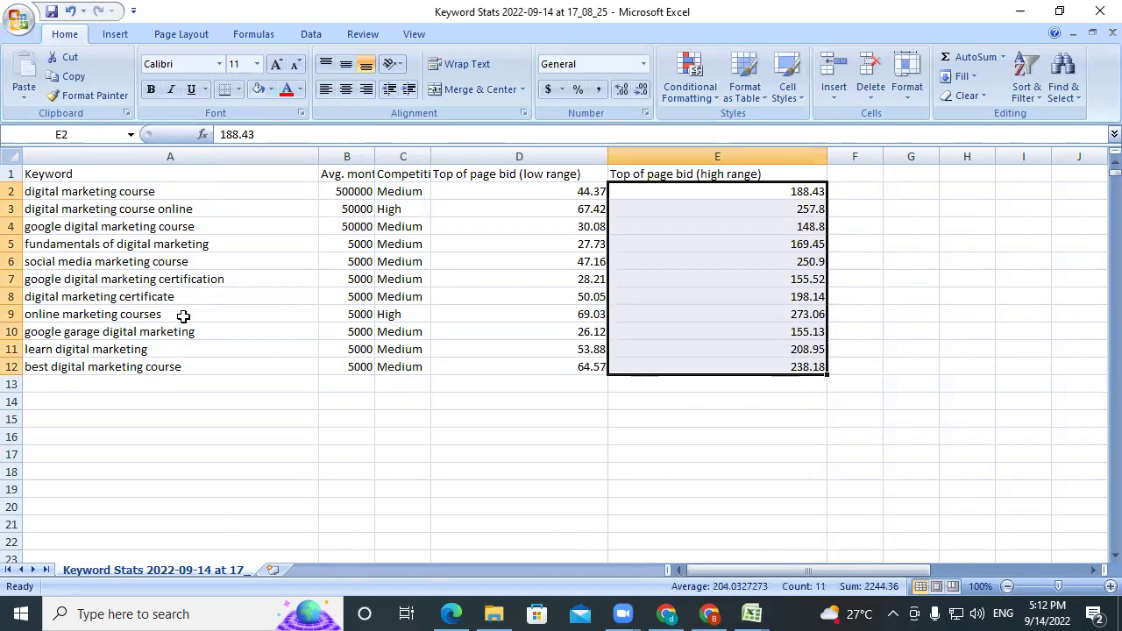
left_click(159, 439)
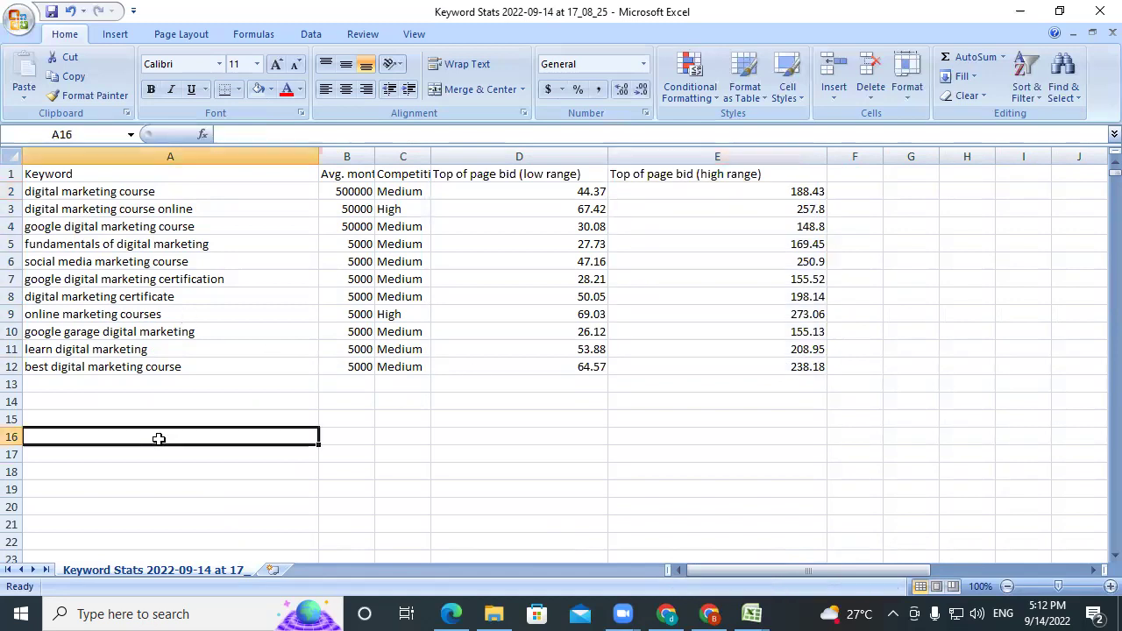
left_click(151, 281)
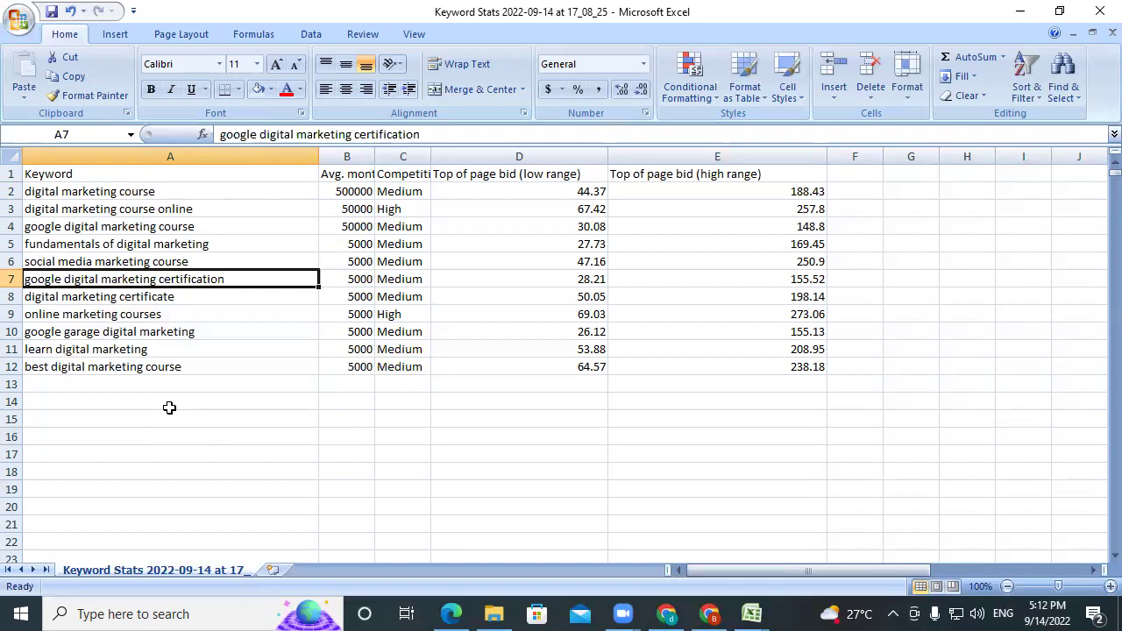
left_click(328, 436)
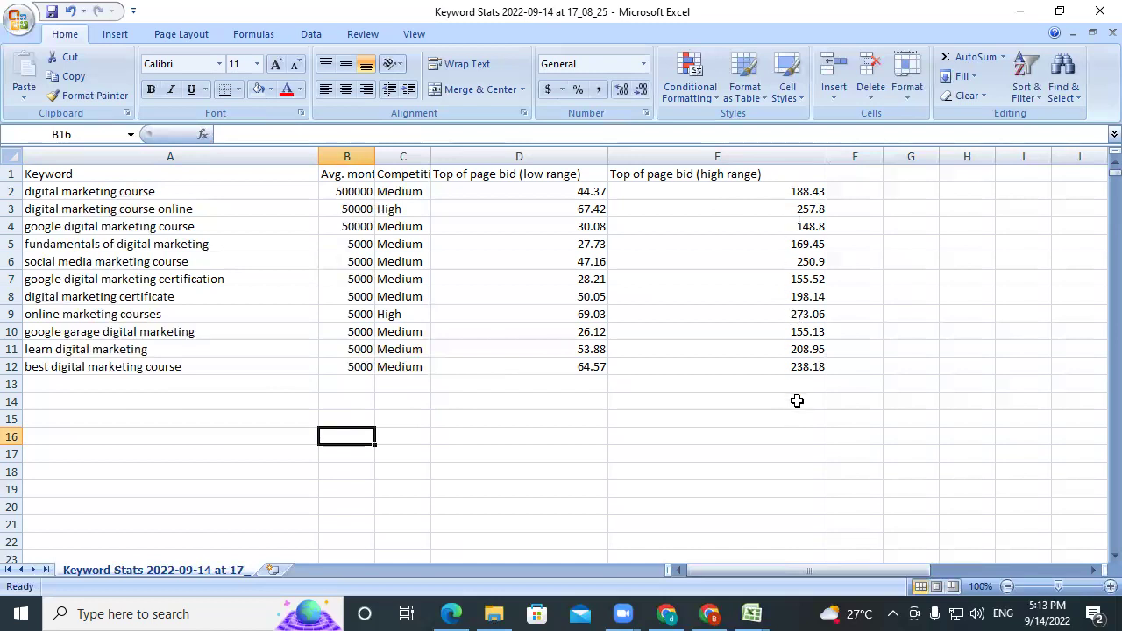
left_click(779, 315)
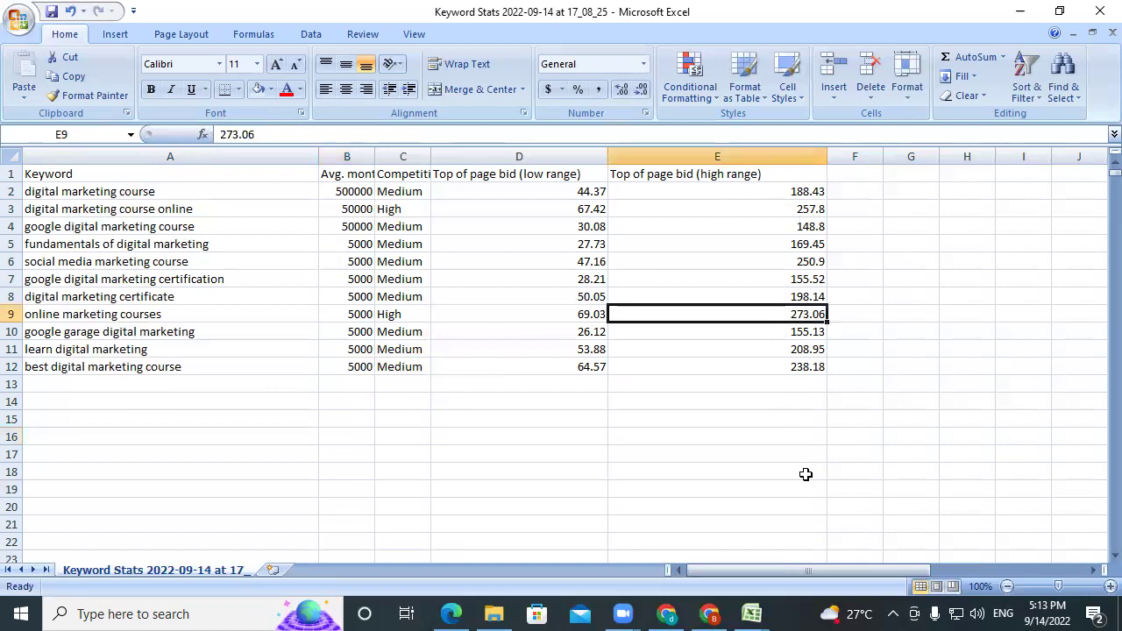
left_click(956, 274)
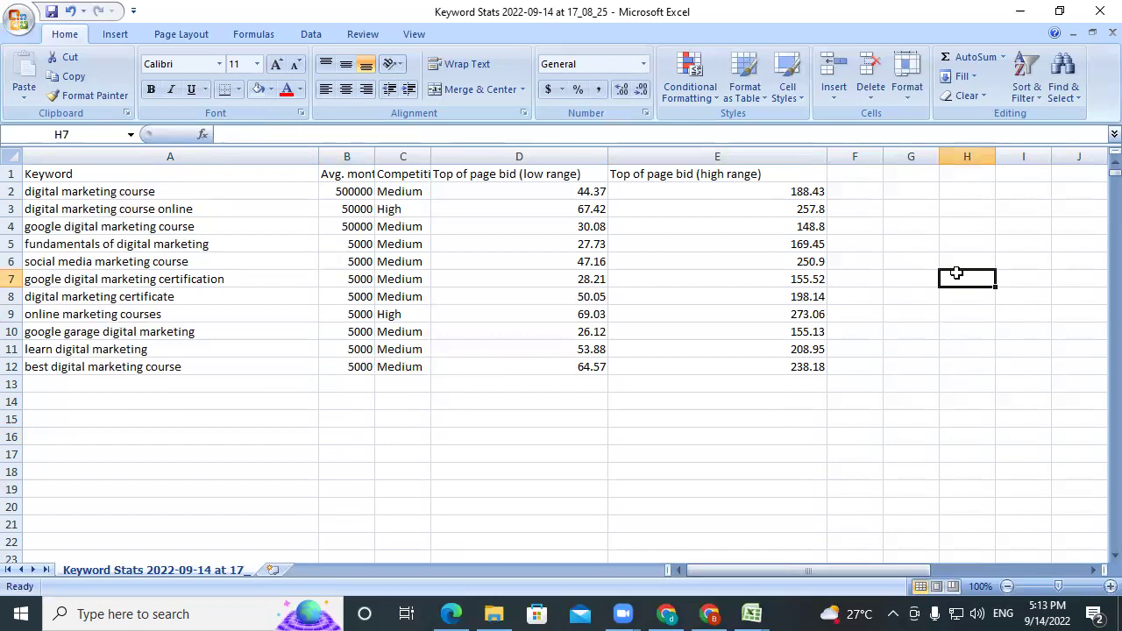
Enter 200 in cell H7 beside the keyword list
type("275")
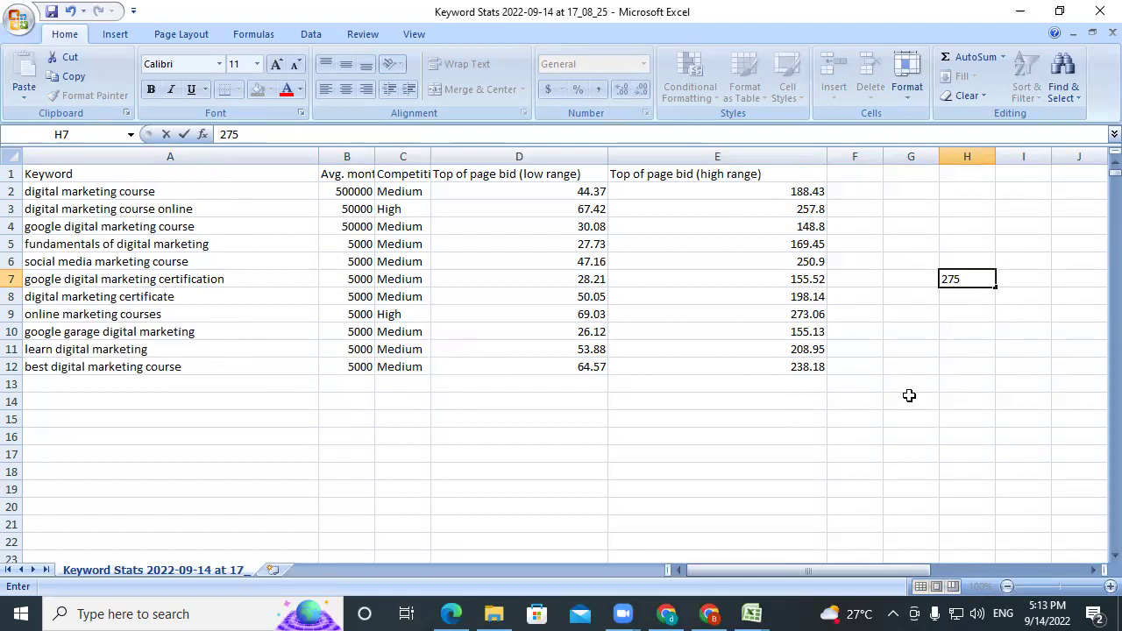
key("BackSpace")
key("BackSpace")
type("00")
Compare the high-range bids of the listed keywords, such as "digital marketing course online" and "social media marketing course", with the 200 in cell H7
left_click(172, 321)
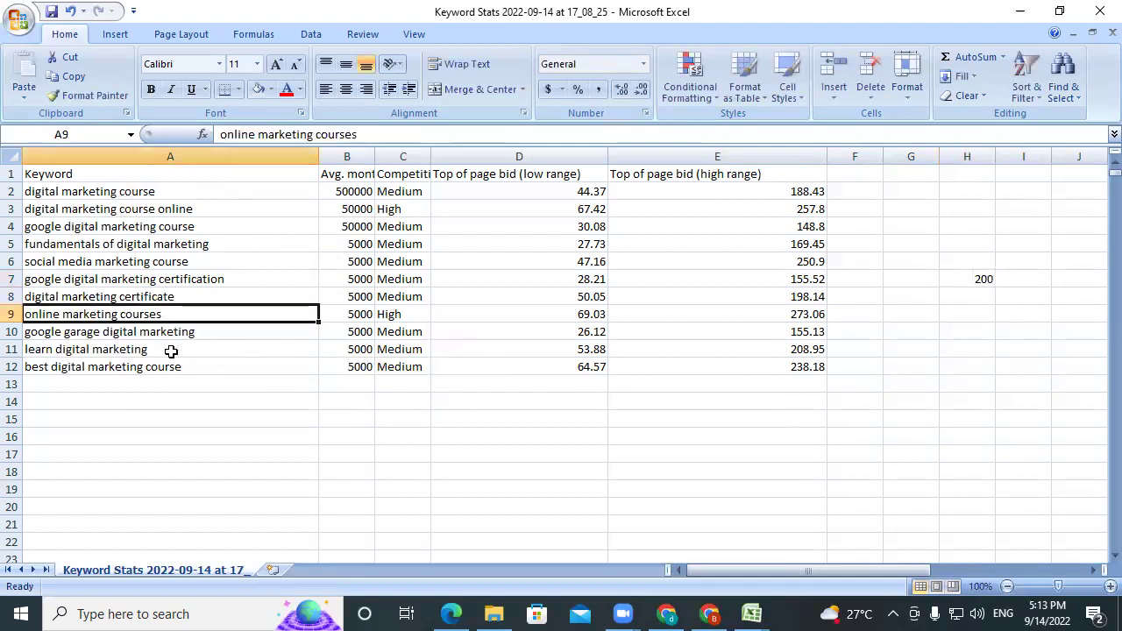
left_click(172, 354)
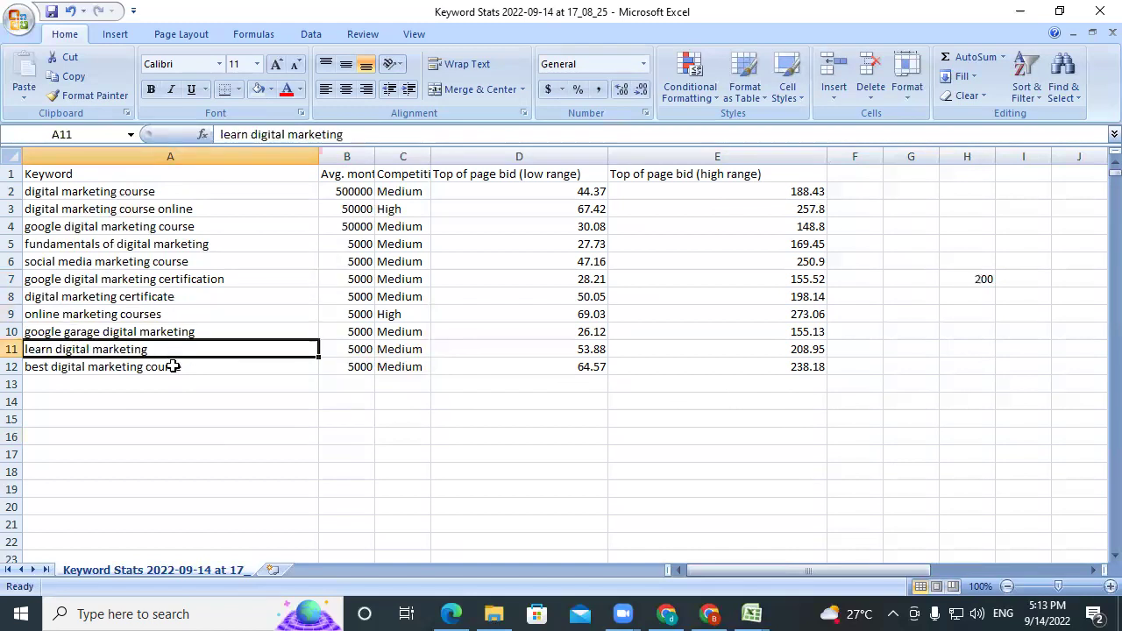
left_click(172, 367)
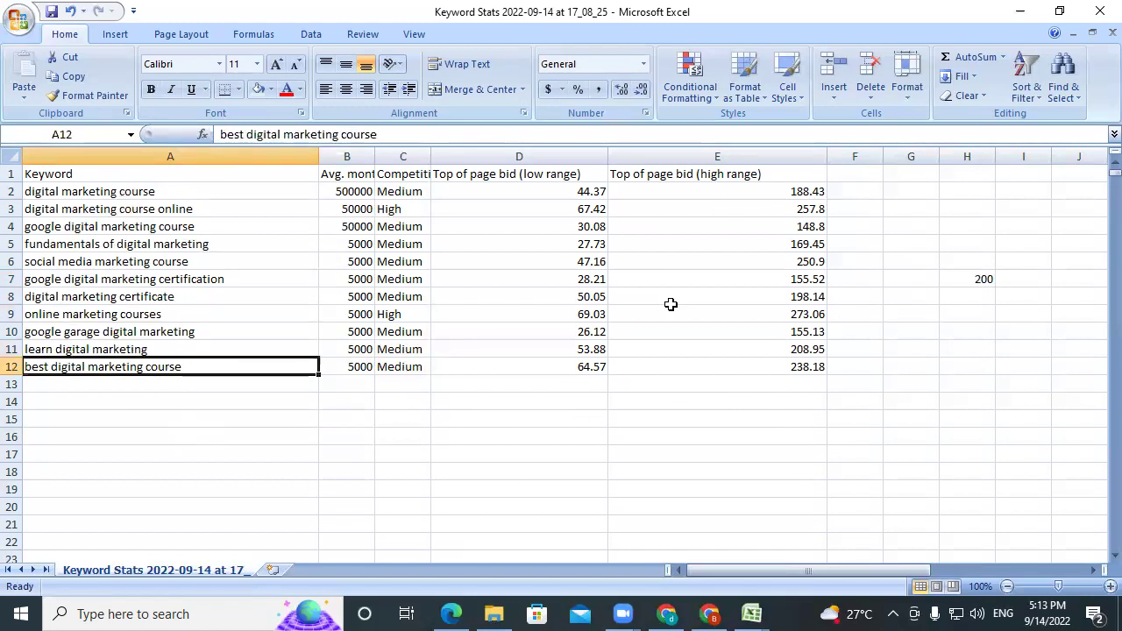
left_click(257, 209)
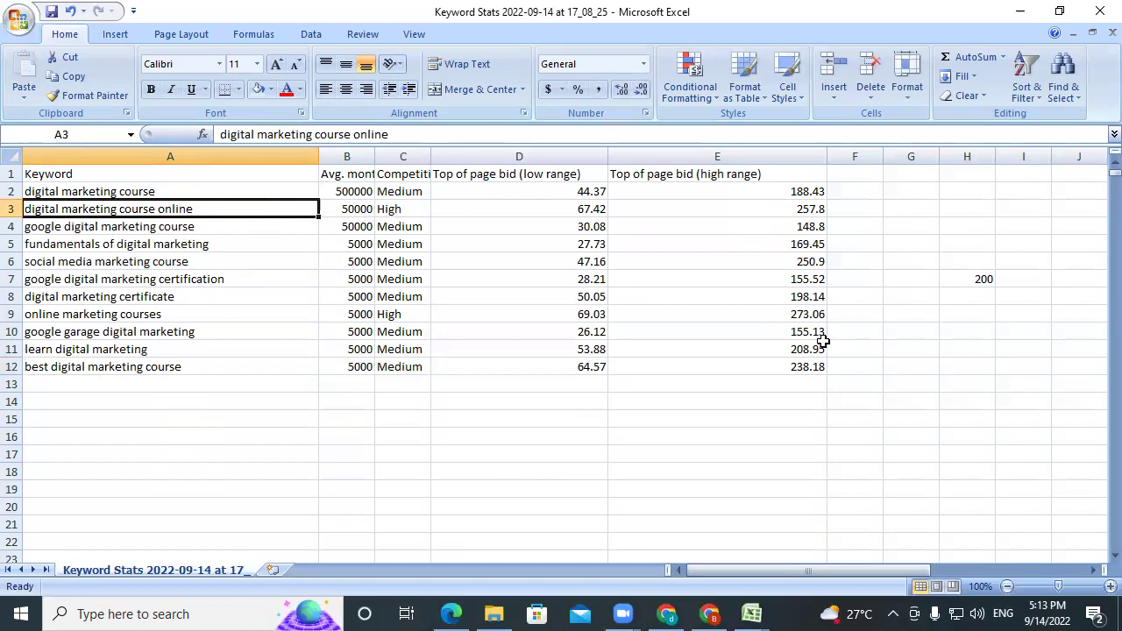
left_click(200, 265)
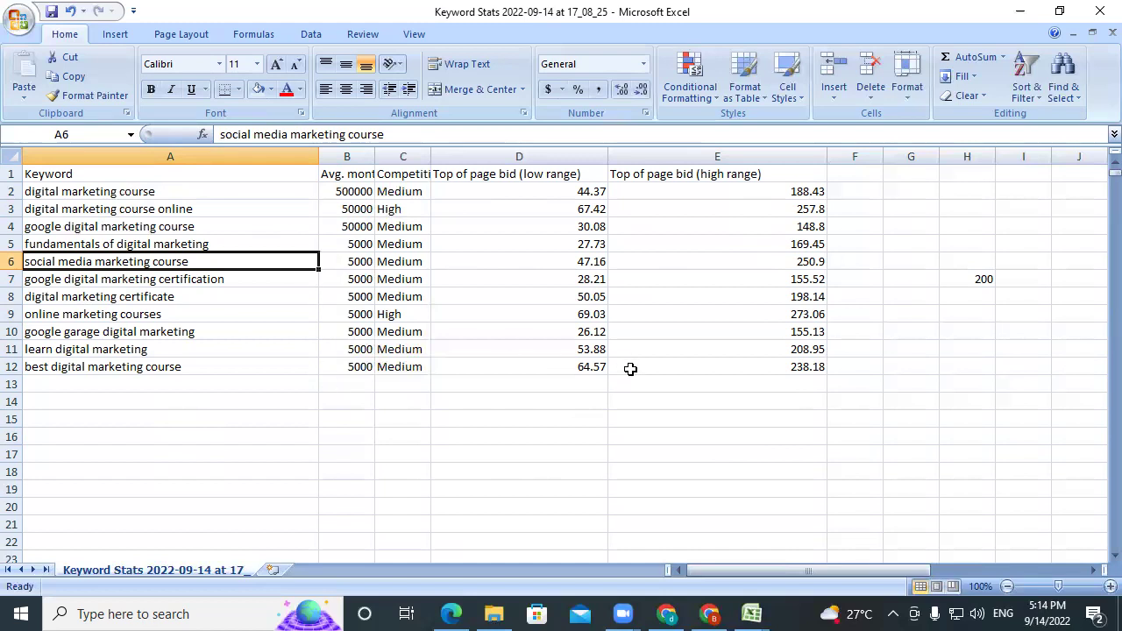
left_click(946, 280)
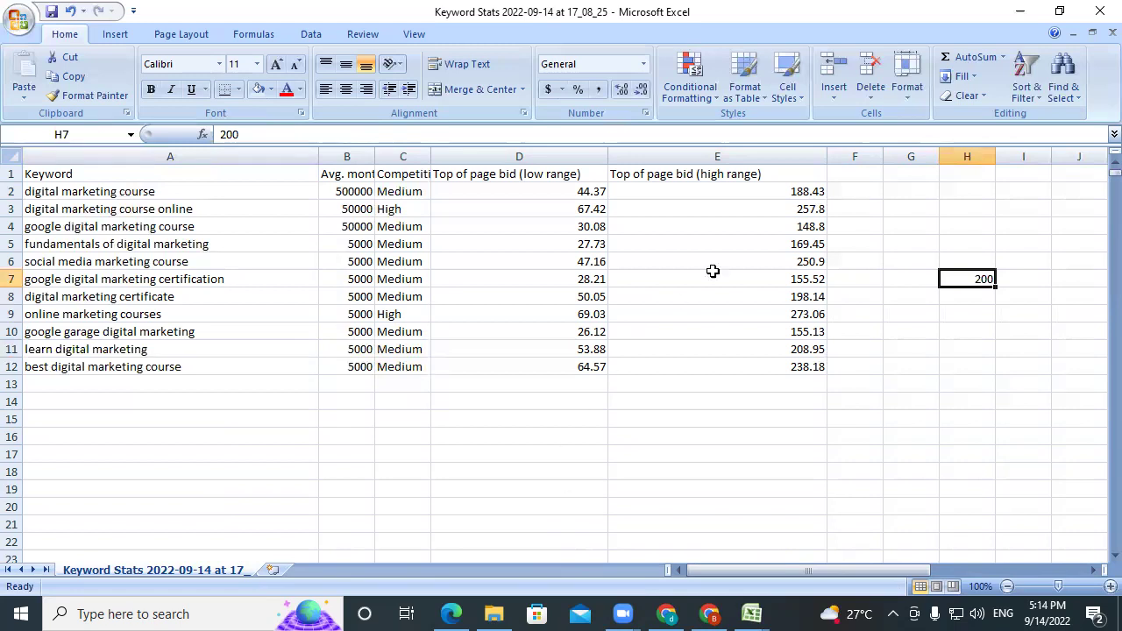
left_click(763, 197)
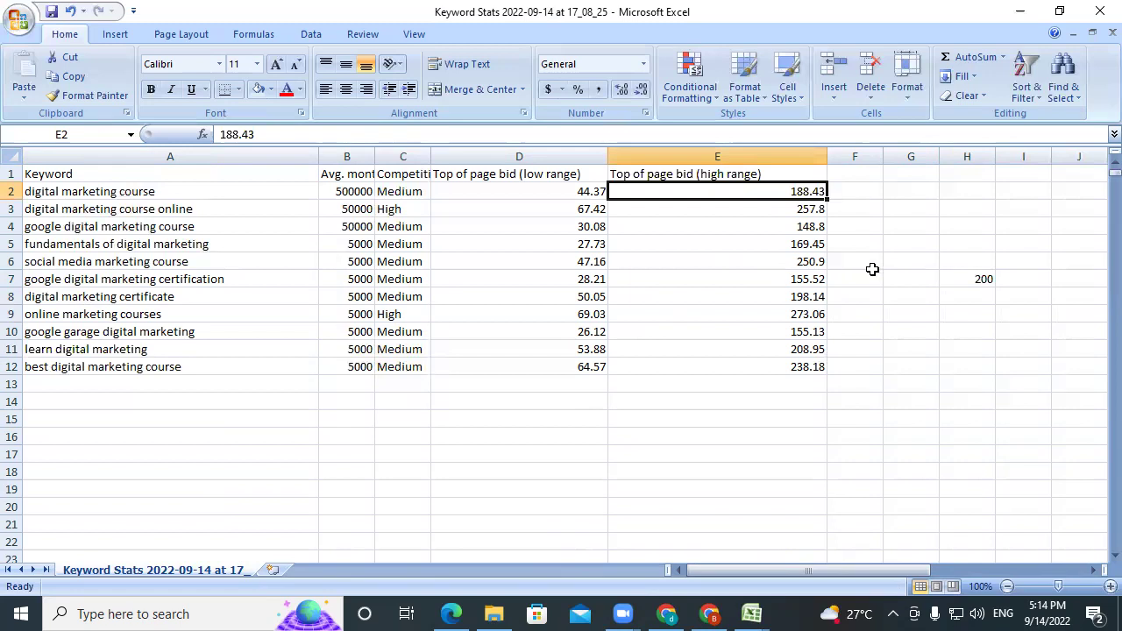
Set cell H7 to 275 and minimize the workbook
left_click(965, 279)
type("275")
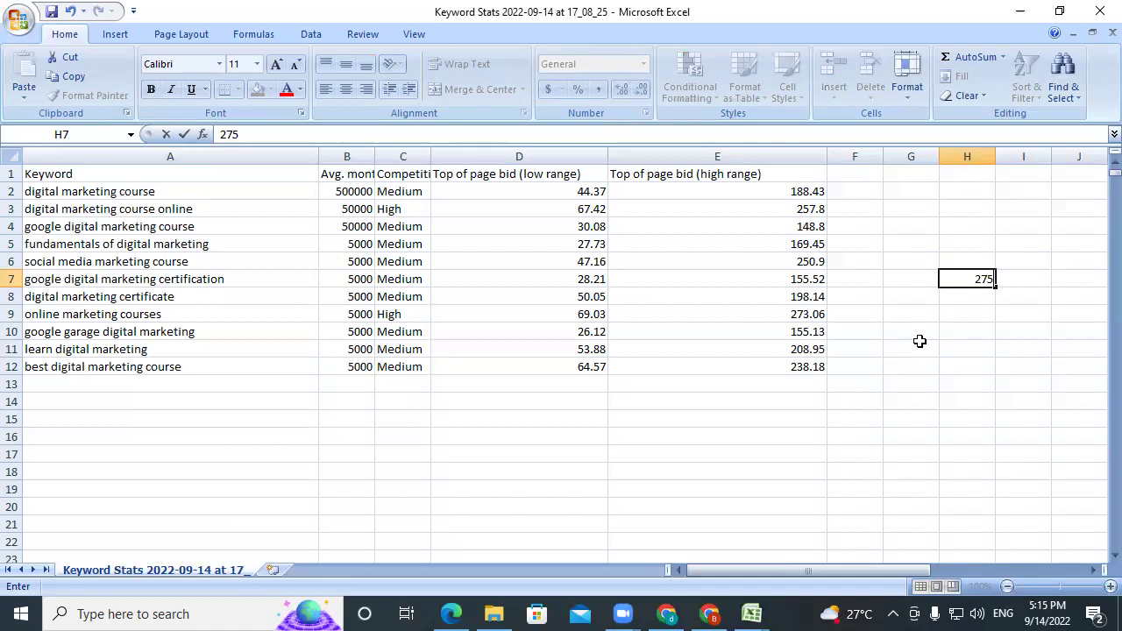
left_click(1020, 11)
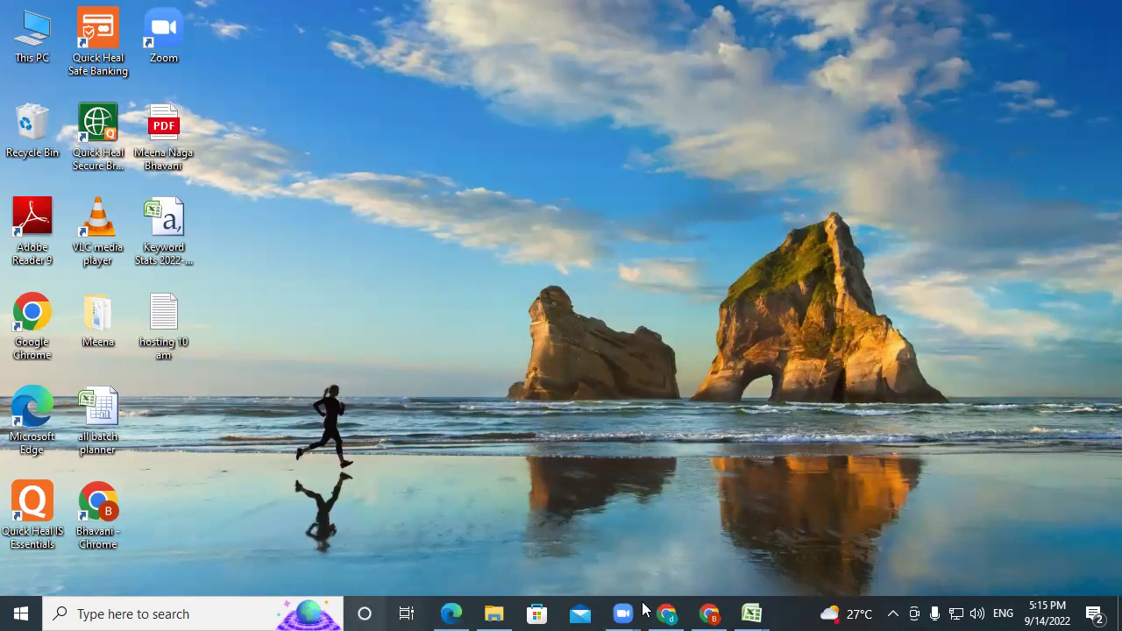
Switch to the Google Ads PDF in Edge and review the Keyword Analysis slides through to the Keyword CPC Analysis slide
left_click(450, 614)
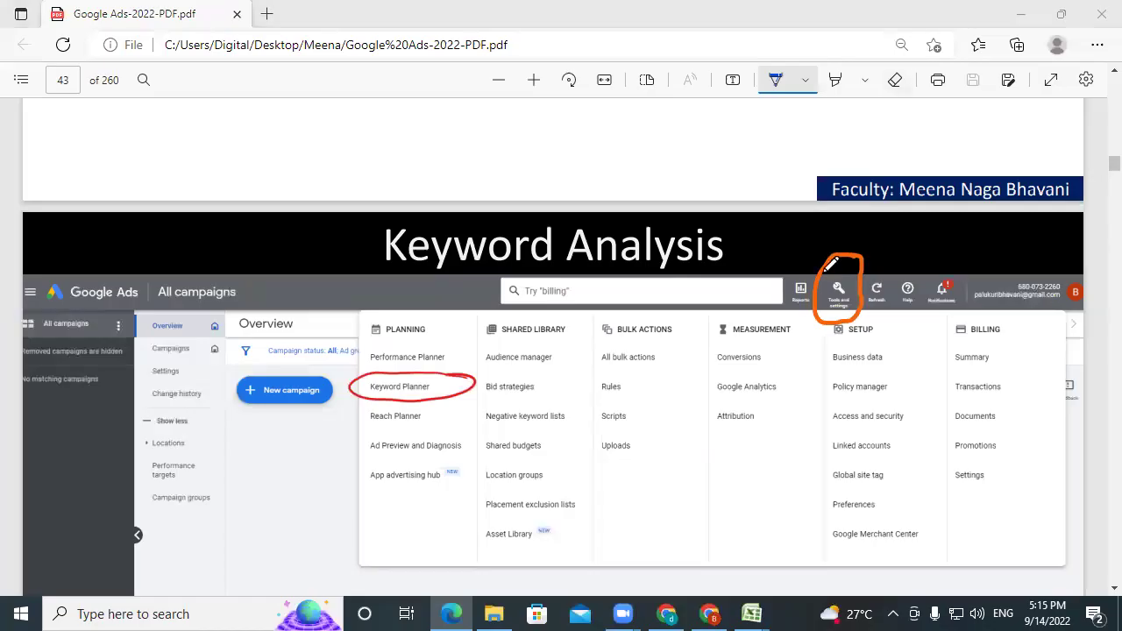
scroll(830, 266, "down", 1)
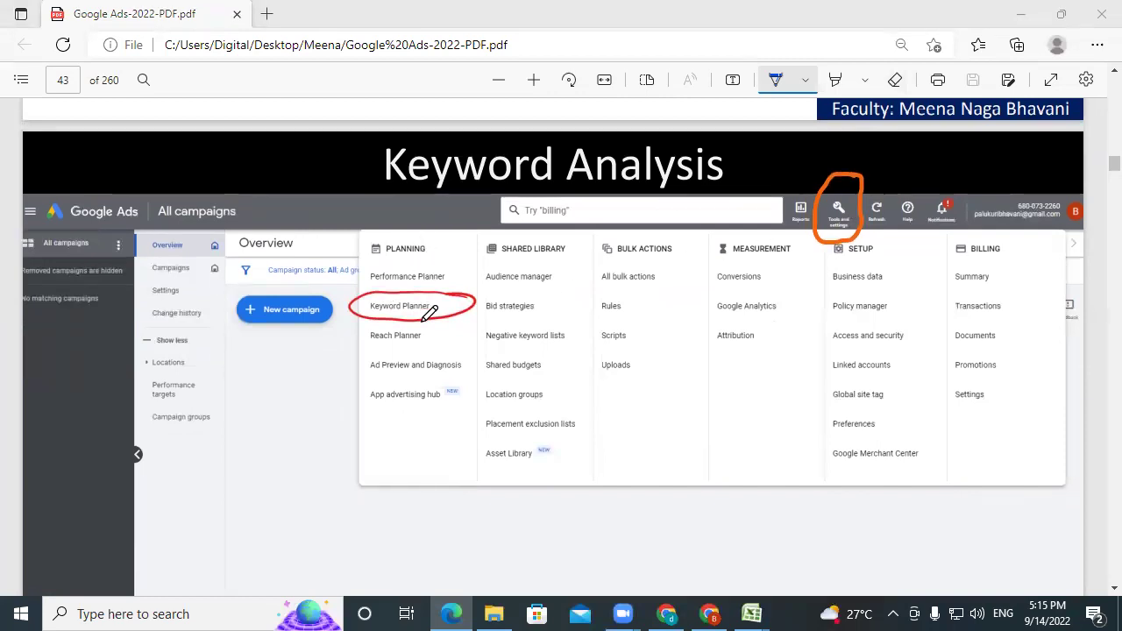
scroll(622, 379, "down", 5)
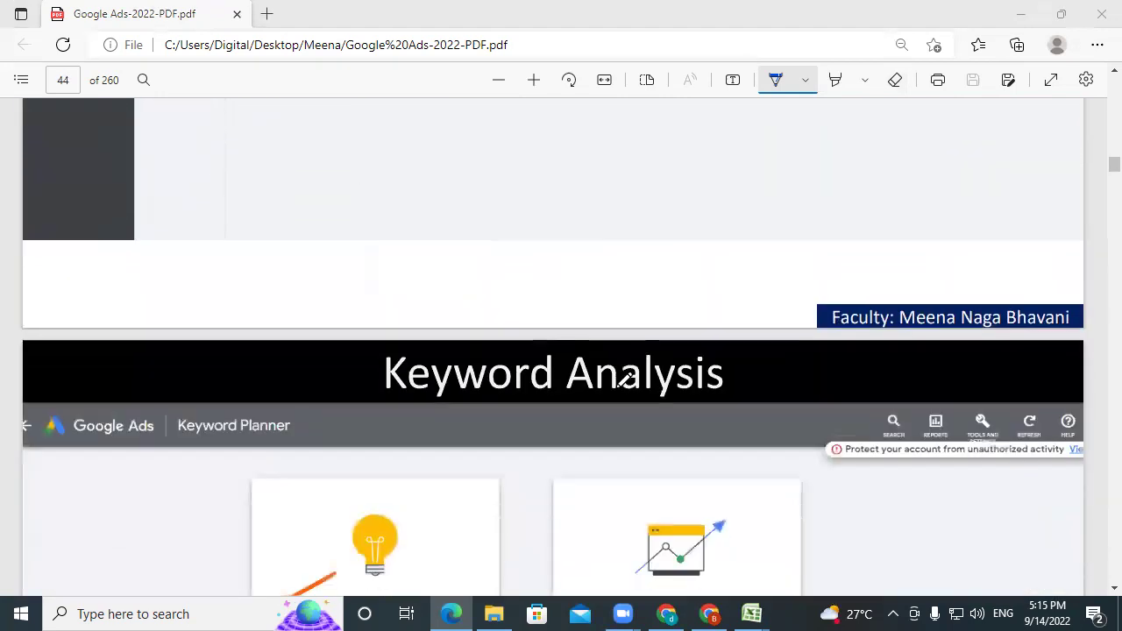
scroll(622, 379, "down", 5)
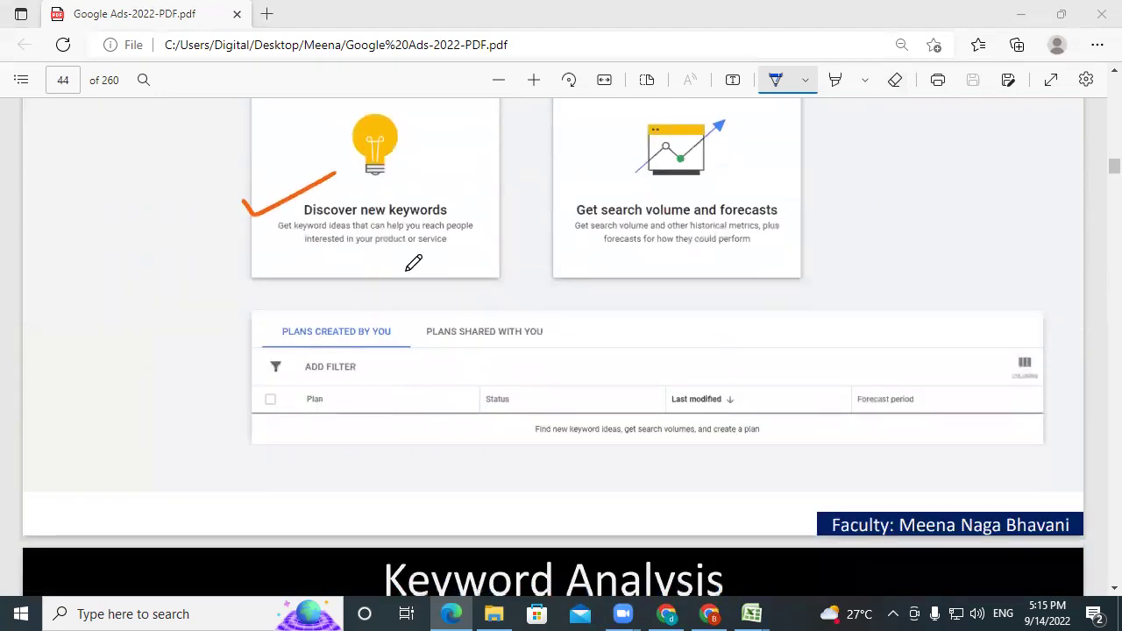
scroll(643, 323, "down", 7)
scroll(431, 335, "down", 1)
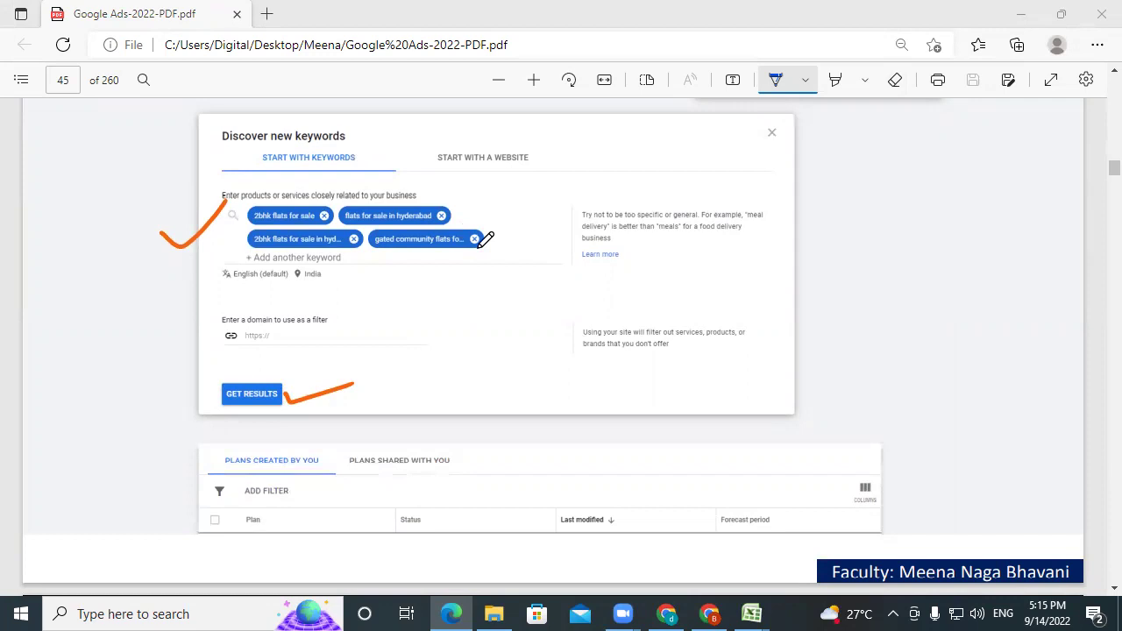
scroll(486, 238, "down", 15)
scroll(876, 193, "up", 1)
scroll(876, 193, "up", 2)
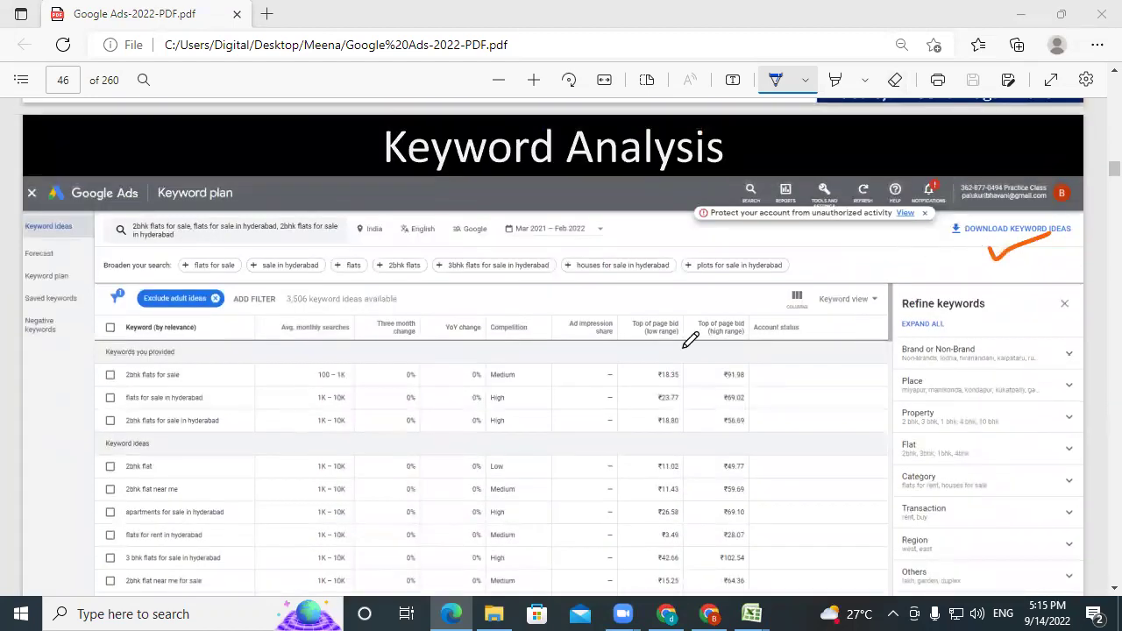
scroll(649, 353, "down", 2)
scroll(649, 352, "down", 5)
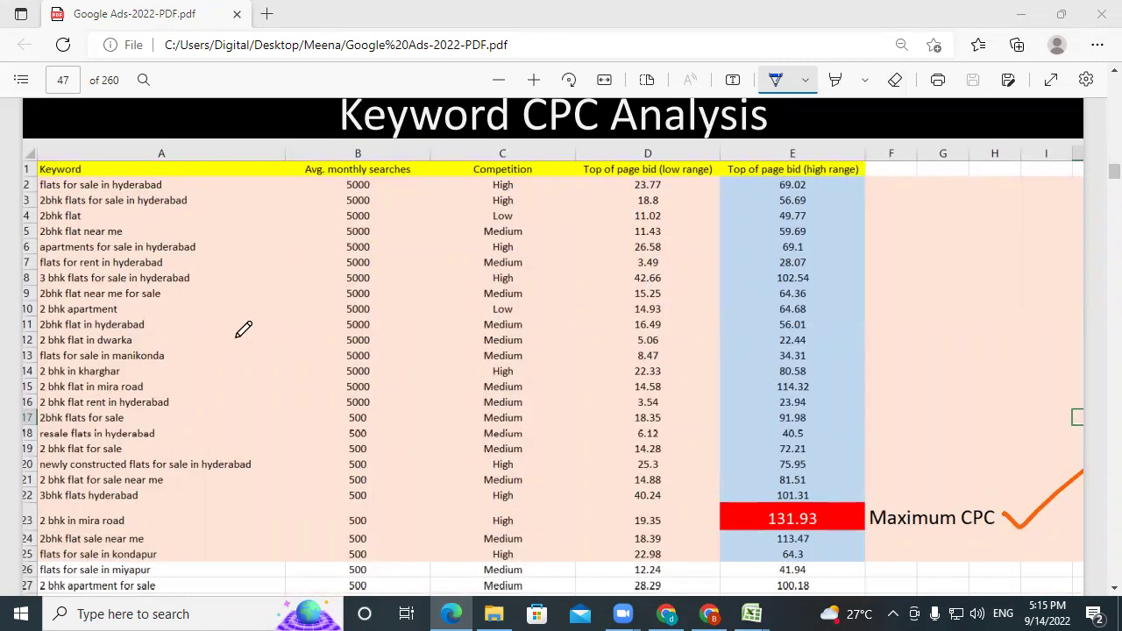
Tick the keyword, average monthly searches, competition, low-range and high-range bid columns on the Keyword CPC Analysis slide with the pen
left_click_drag(88, 167, 141, 139)
left_click_drag(361, 186, 409, 166)
left_click_drag(478, 178, 589, 134)
left_click_drag(648, 173, 704, 158)
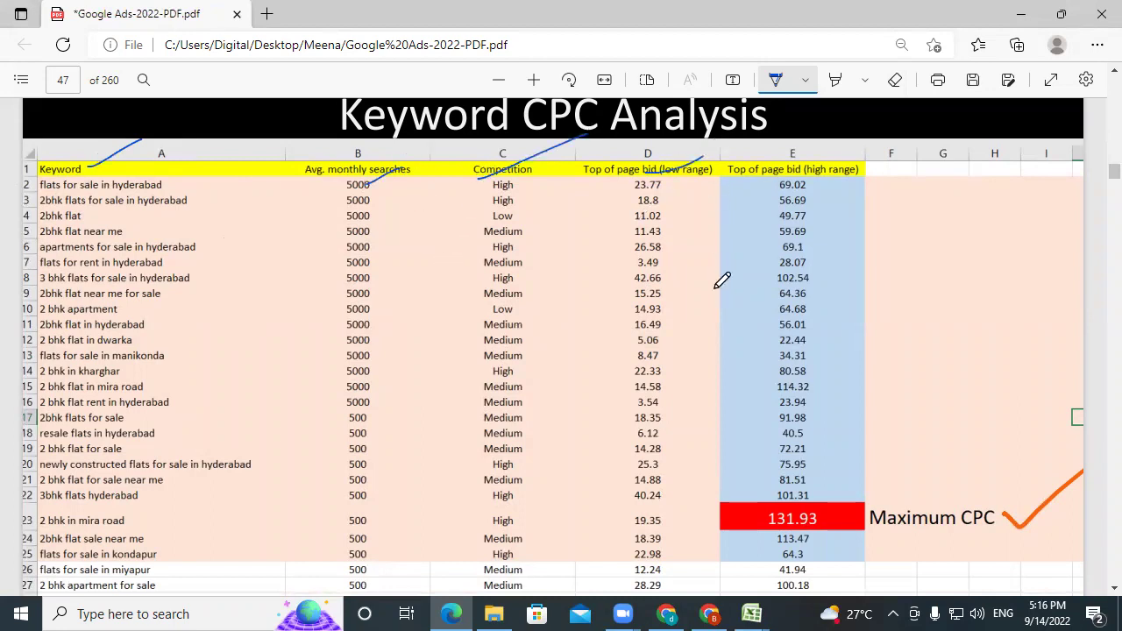
left_click_drag(861, 182, 912, 156)
left_click_drag(666, 189, 701, 173)
left_click_drag(839, 198, 868, 181)
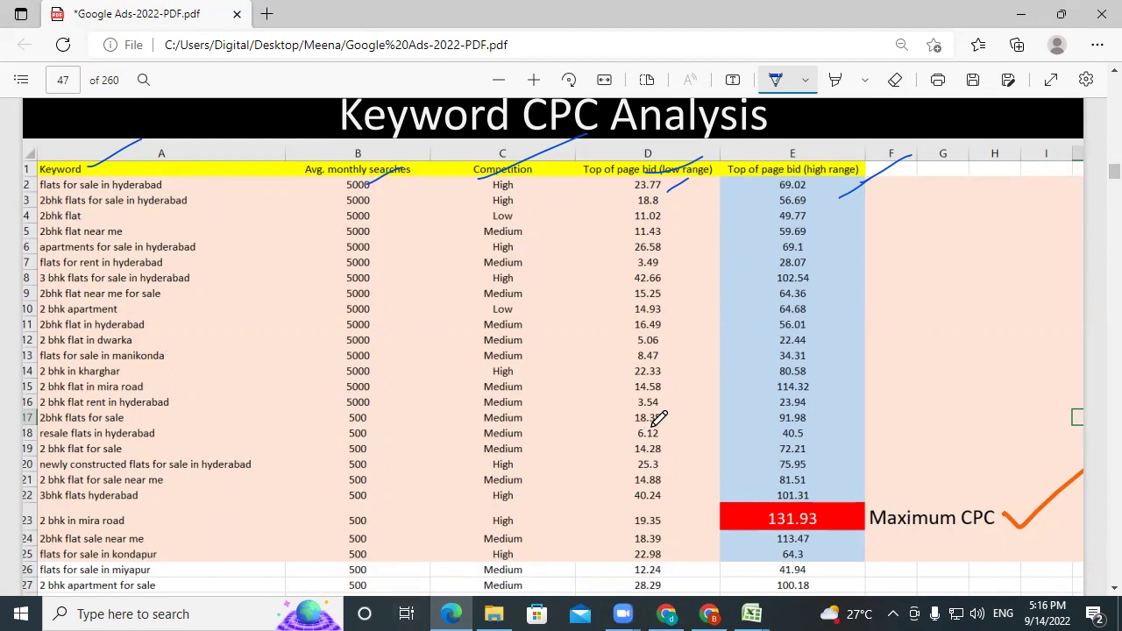
Review the Keywords finalization slide and the Search Network Ads goals slide, including its ad labels
scroll(660, 419, "down", 4)
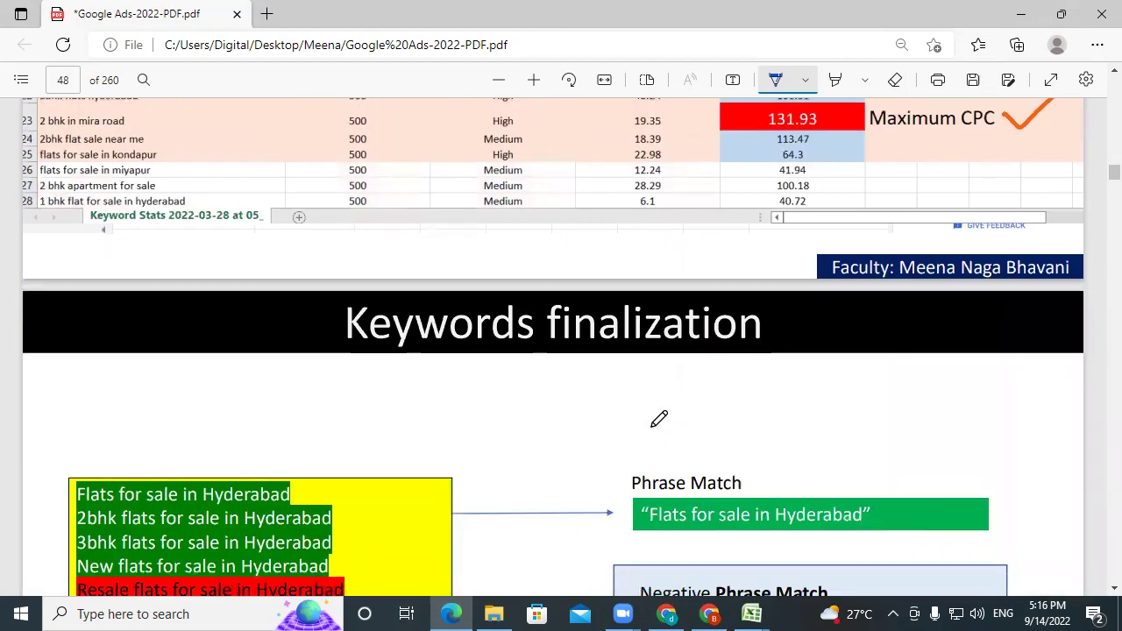
scroll(659, 419, "down", 2)
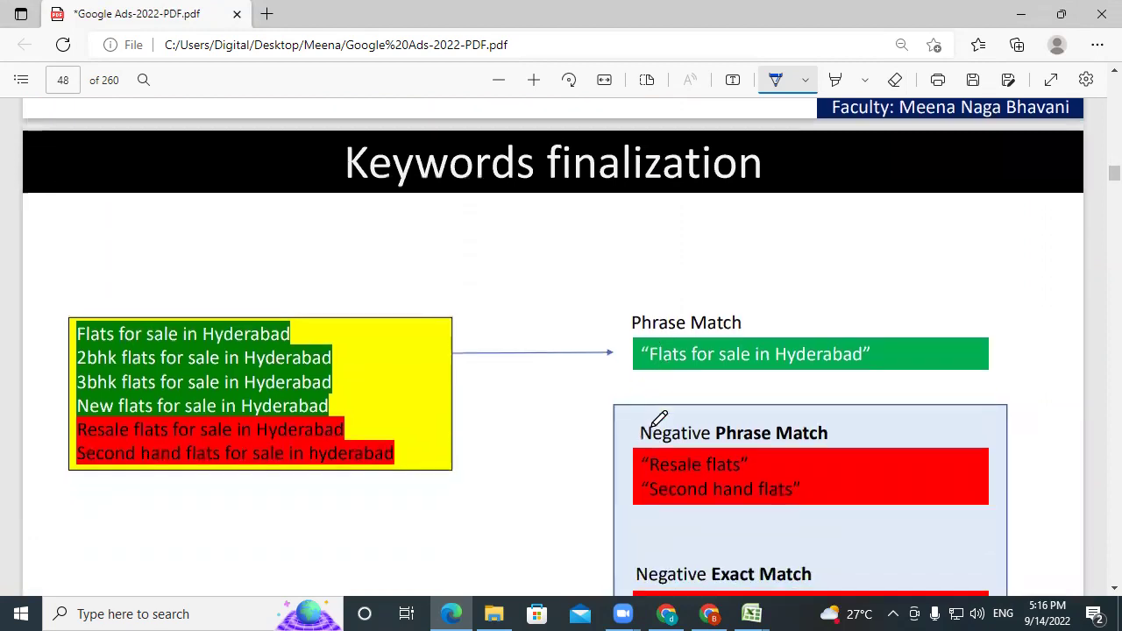
scroll(660, 419, "up", 5)
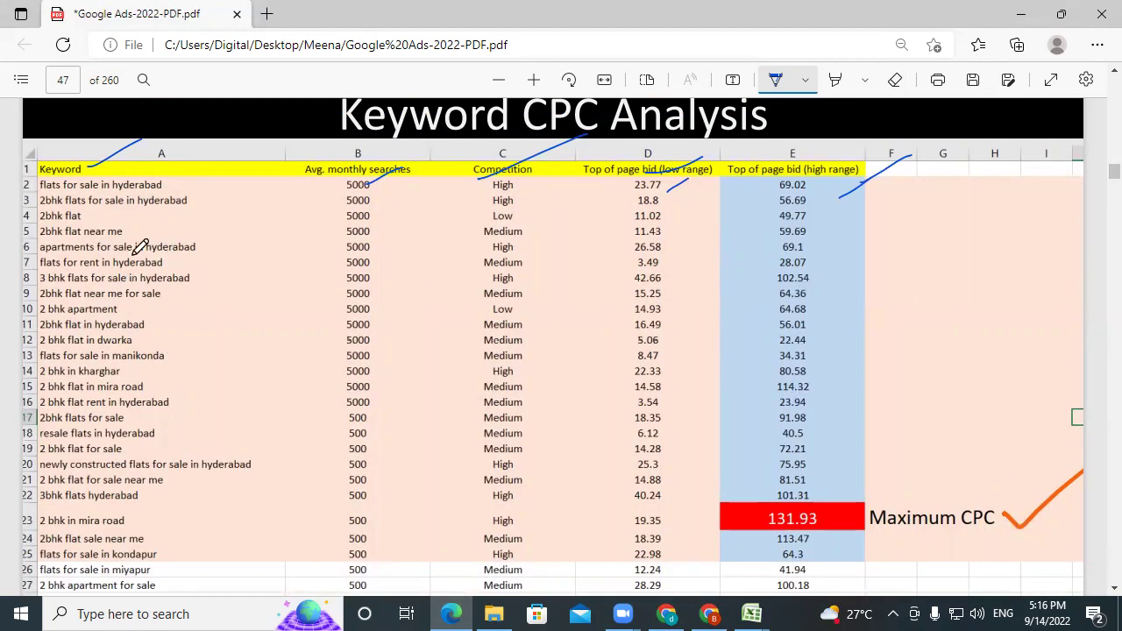
scroll(550, 386, "down", 7)
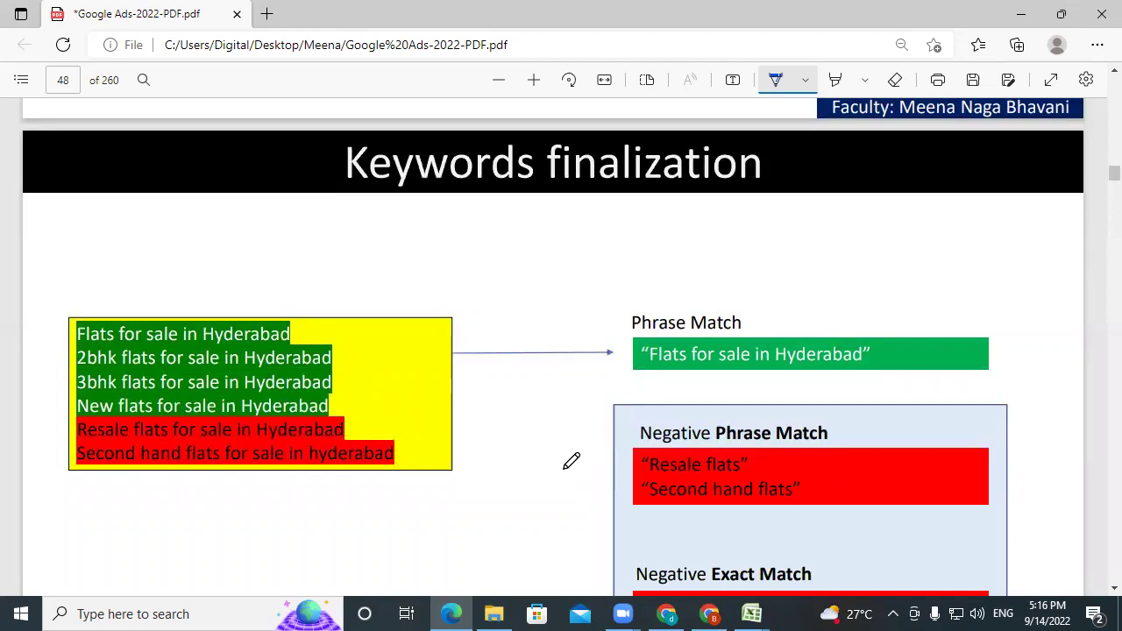
scroll(571, 461, "down", 8)
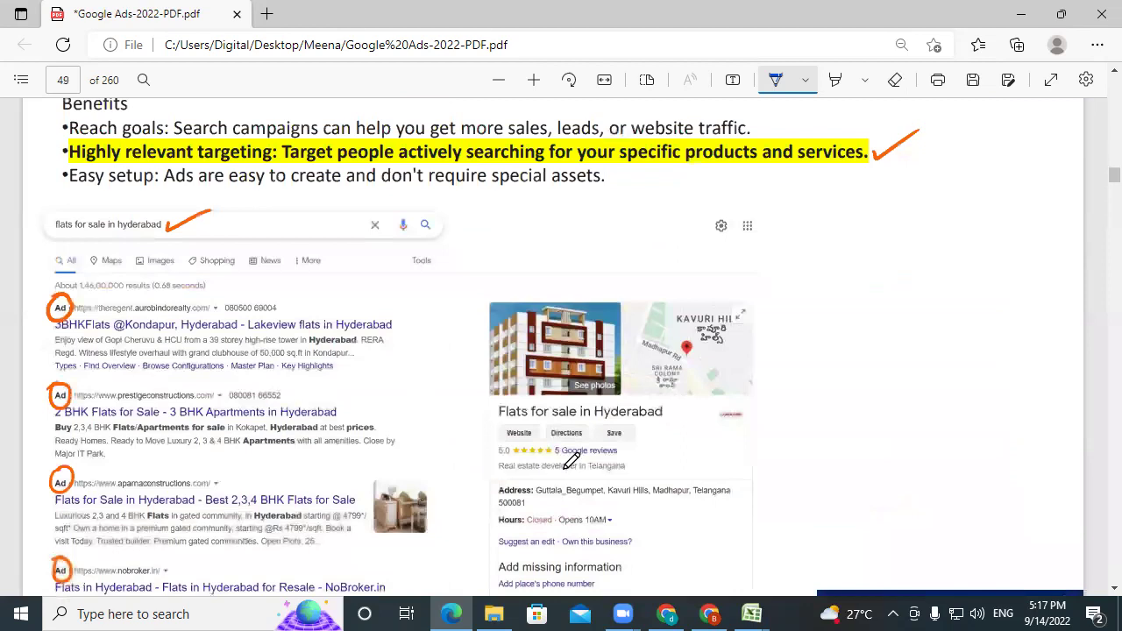
scroll(571, 461, "up", 2)
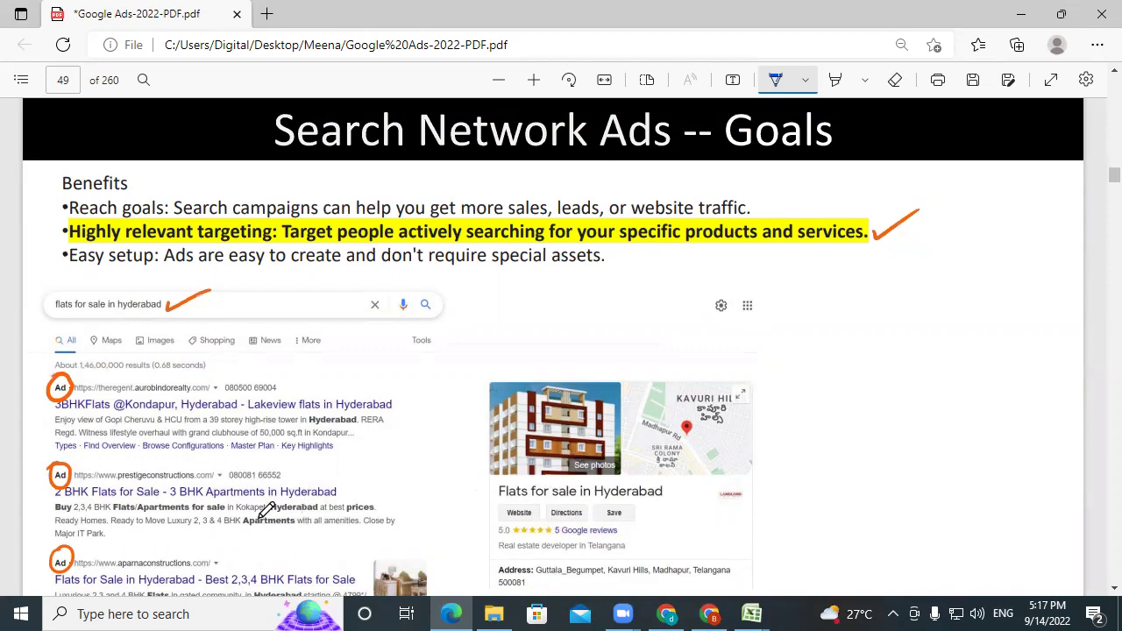
left_click_drag(28, 403, 55, 402)
Switch to Chrome and search Google for "2 bhk flat for sale hyderabad" from the existing flat-search results page
left_click(710, 614)
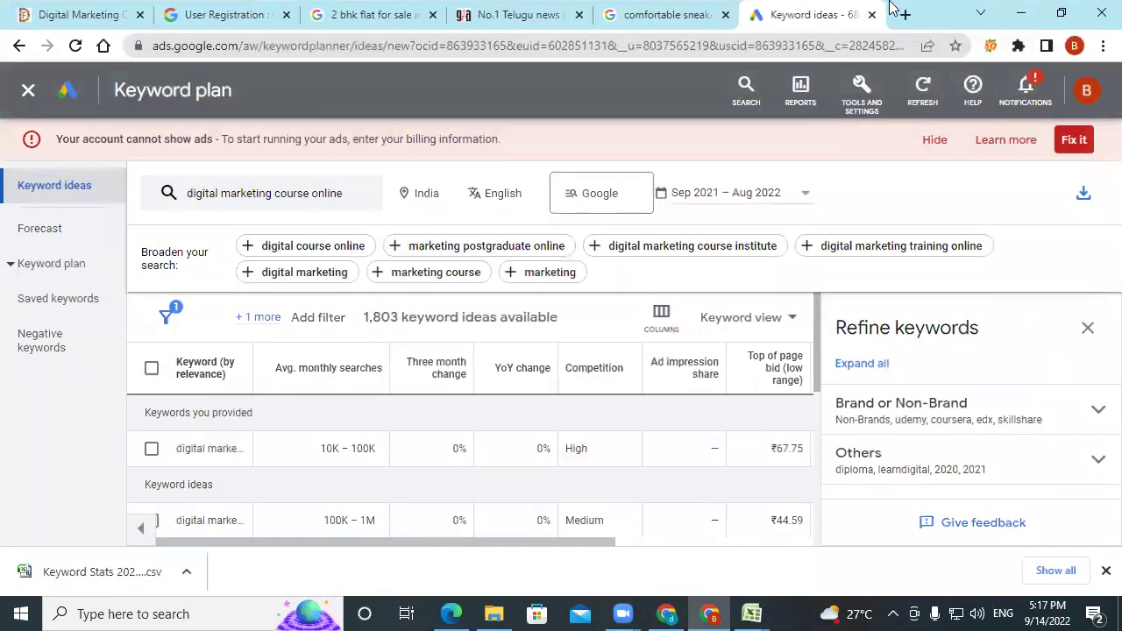
left_click(905, 15)
left_click(334, 15)
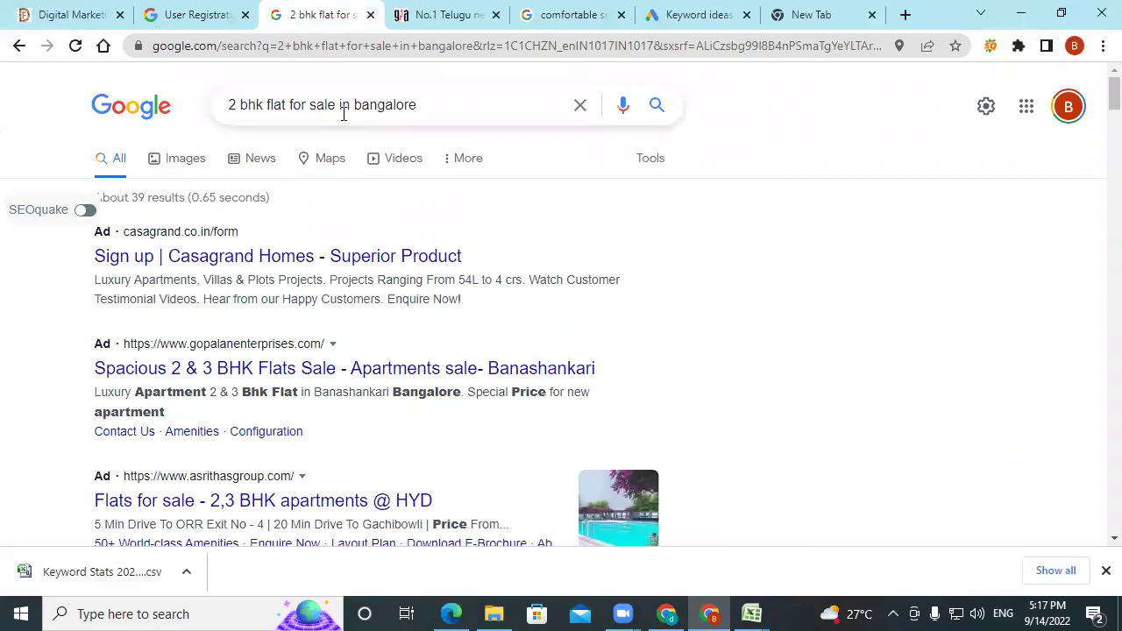
left_click_drag(341, 107, 479, 105)
type("hy")
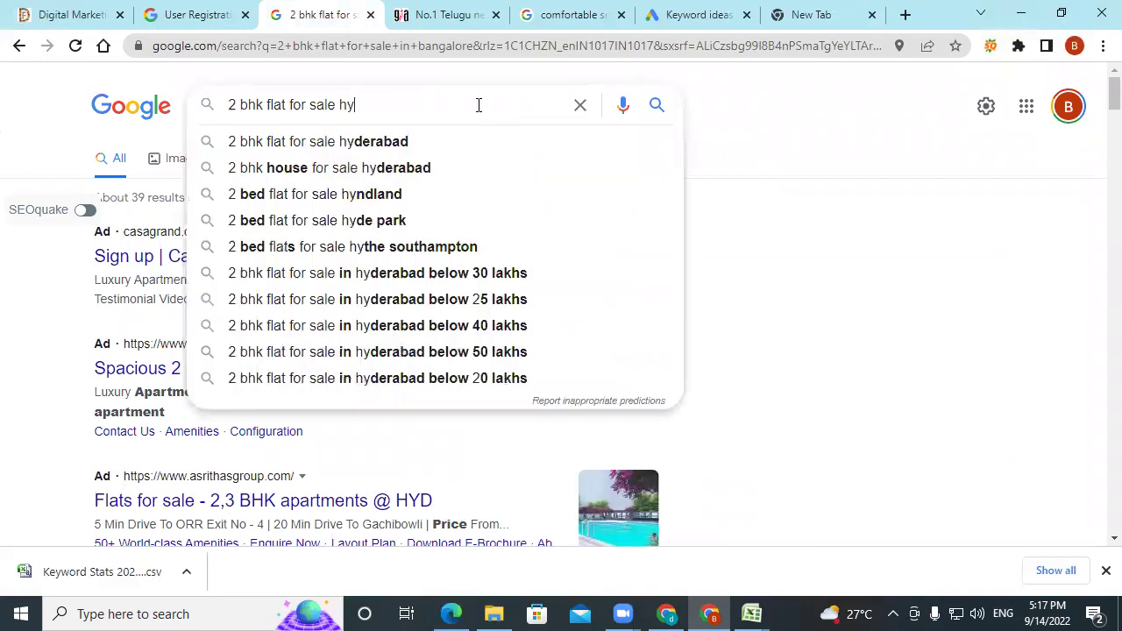
left_click(415, 140)
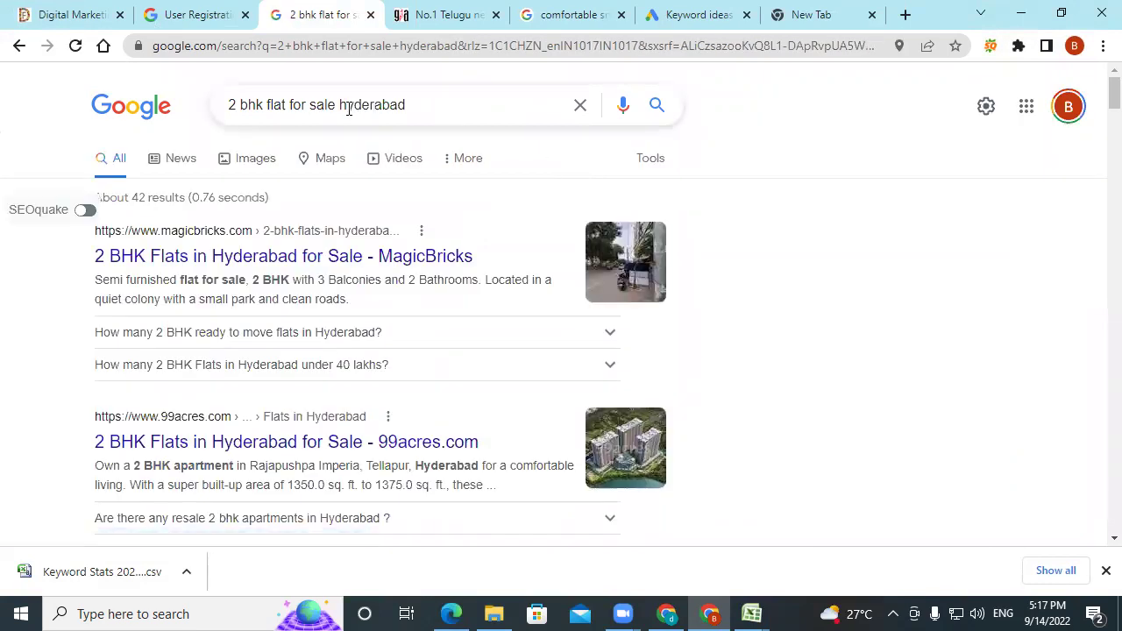
Search Google for "2 bhk flat for sale in bangalore" and examine the ads at the top and bottom of the results
left_click_drag(340, 106, 461, 103)
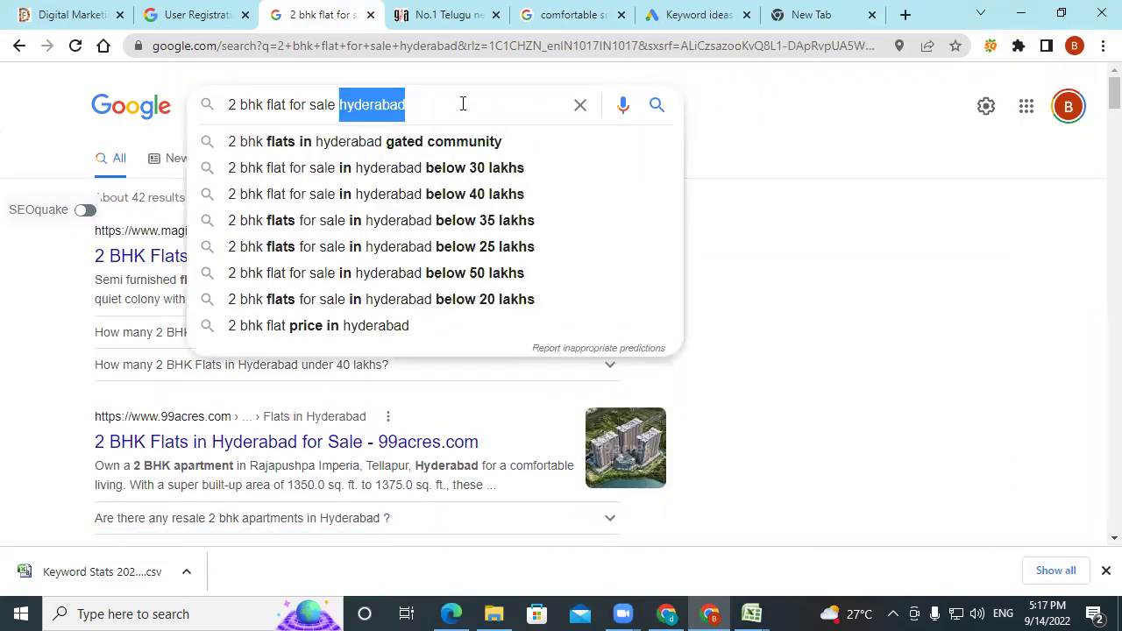
type("in")
left_click(414, 143)
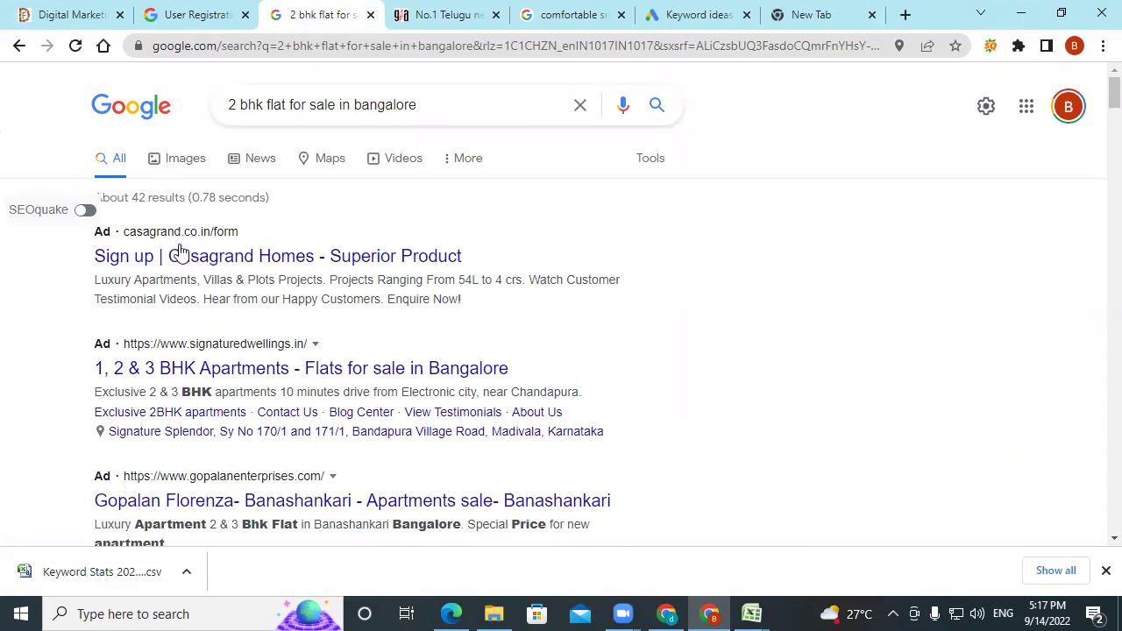
scroll(201, 421, "down", 2)
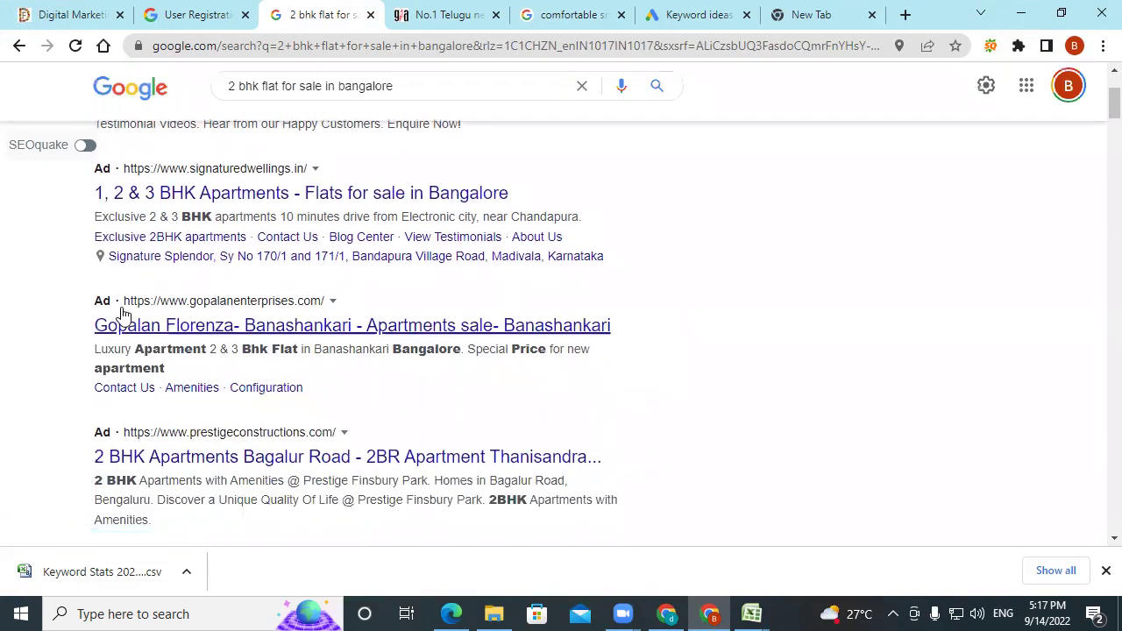
scroll(172, 422, "down", 1)
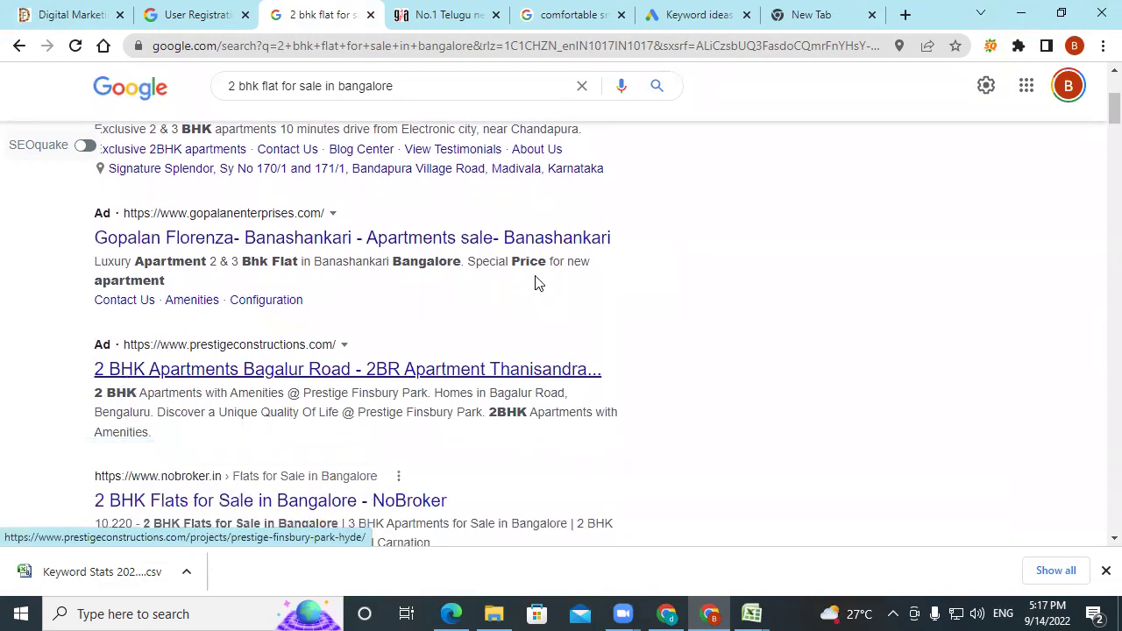
left_click_drag(1096, 108, 1096, 524)
scroll(847, 401, "up", 6)
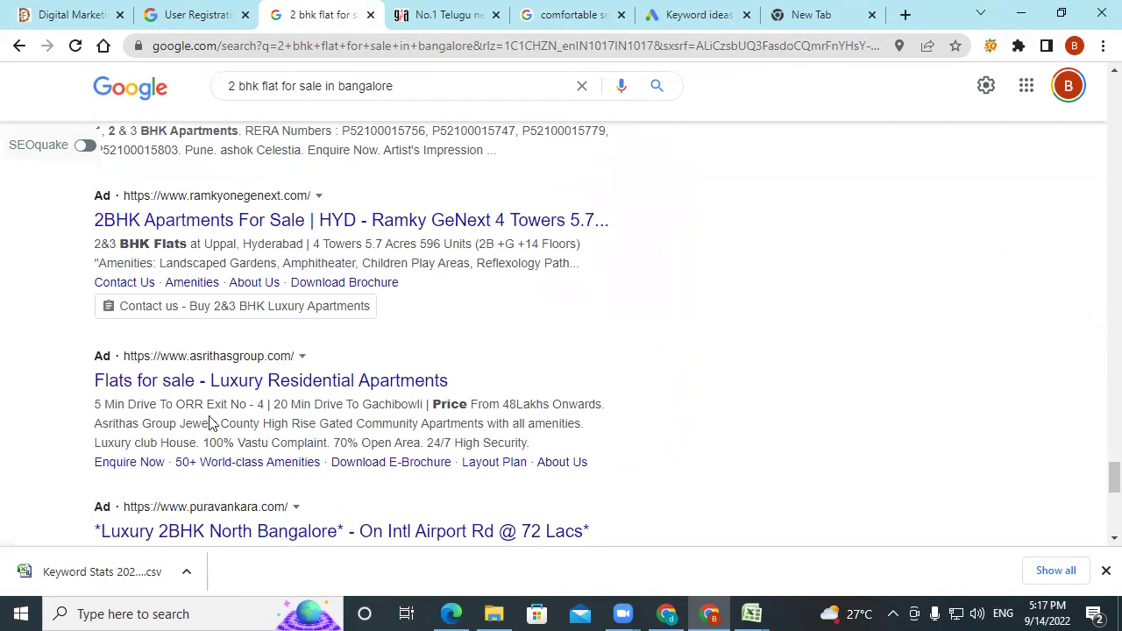
scroll(746, 389, "up", 1)
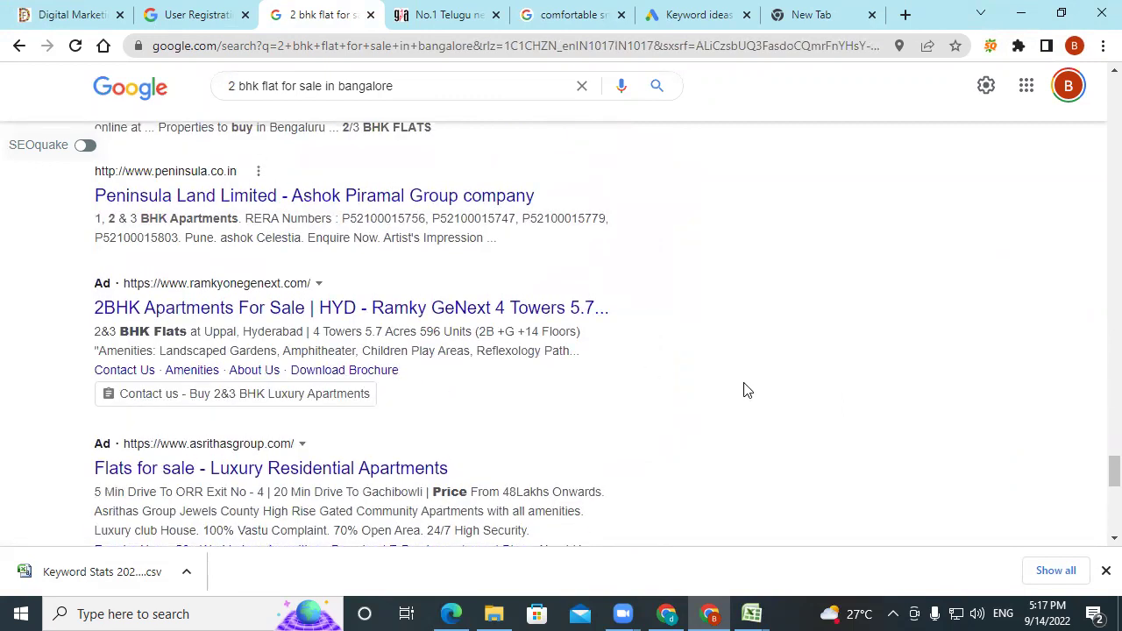
Return to the Google Ads PDF and mark the Benefits list on the Search Network Ads goals slide with two pen ticks
left_click(1021, 14)
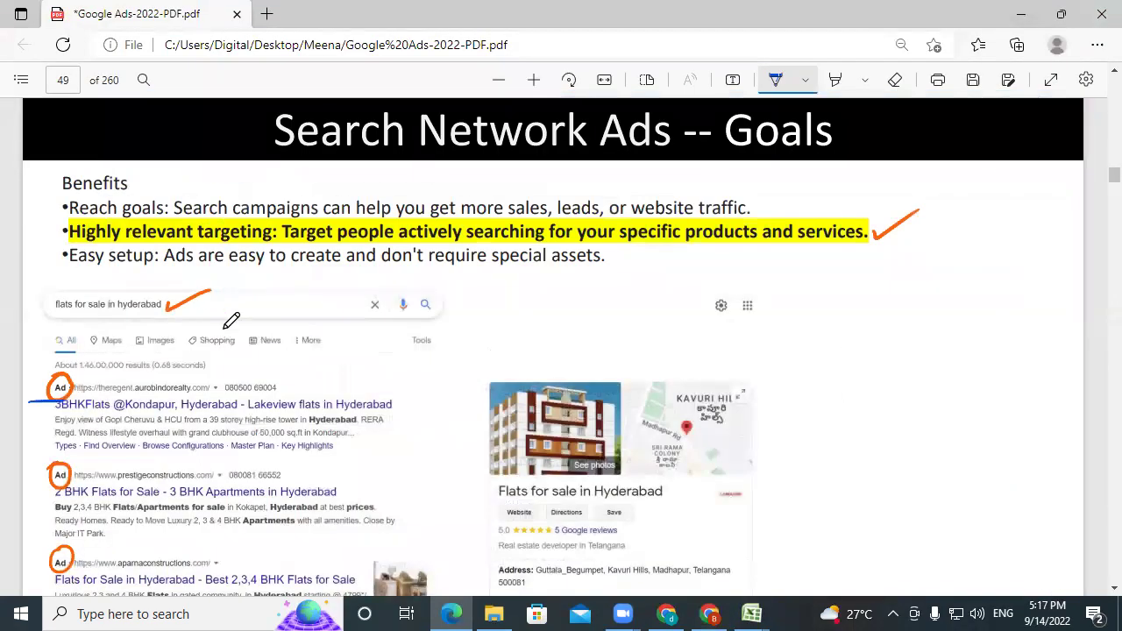
left_click_drag(47, 200, 70, 180)
left_click_drag(57, 253, 129, 216)
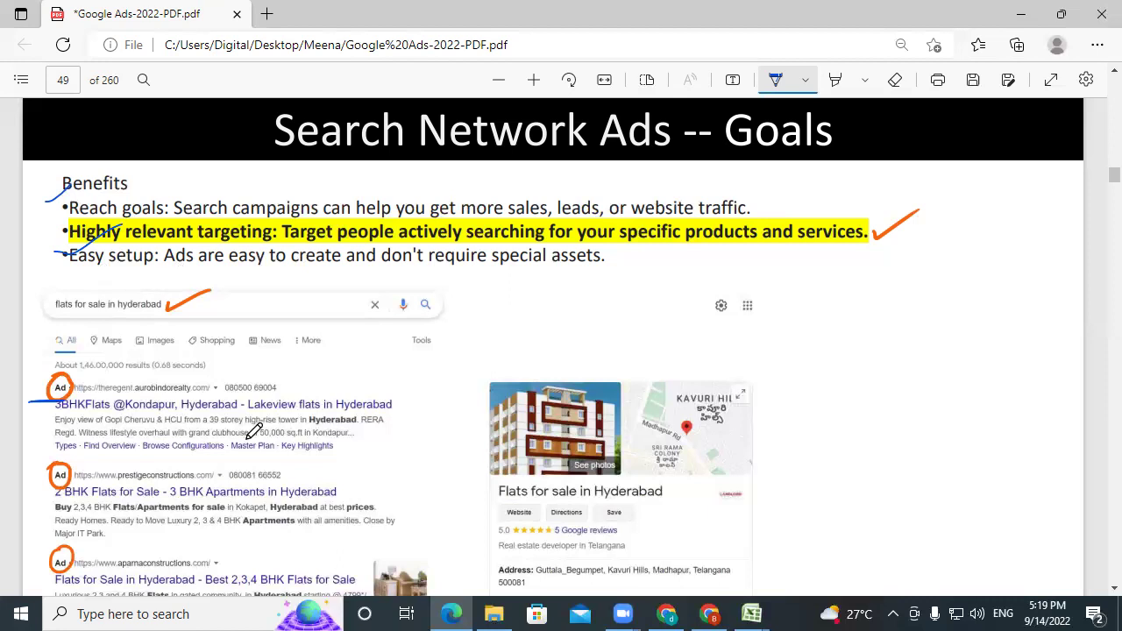
Review the campaign objective options on the following Search Network Ads goals slide
scroll(254, 431, "down", 3)
scroll(254, 432, "down", 8)
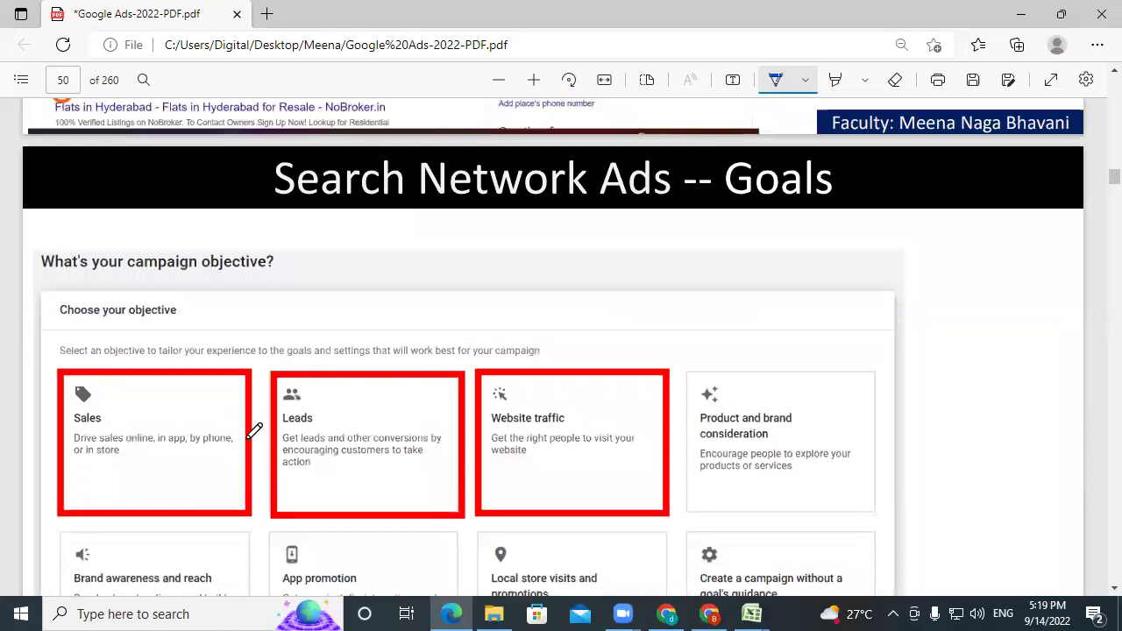
scroll(343, 394, "down", 2)
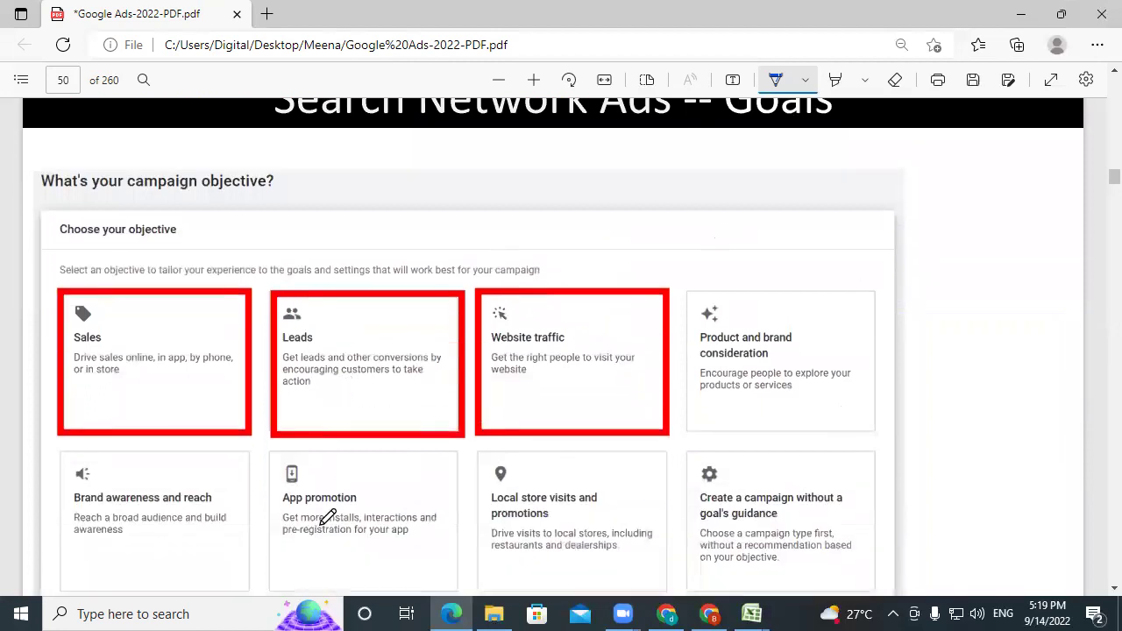
Switch to Chrome, leave the keyword plan for the Google Ads overview, and examine its draft campaigns, search ads and search keywords
left_click(709, 614)
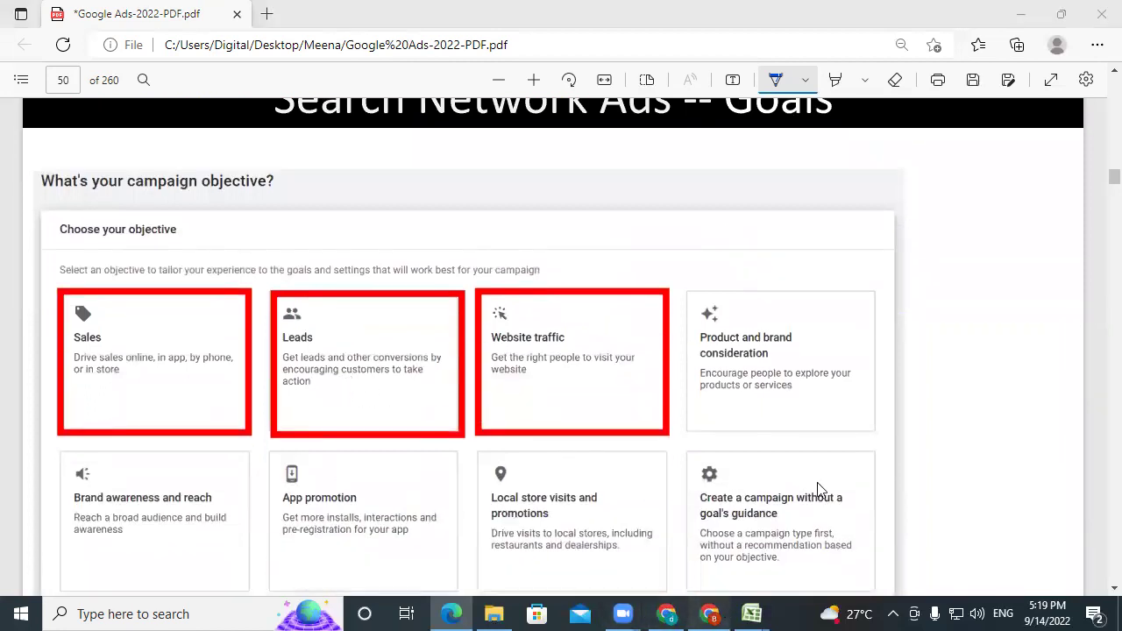
left_click(700, 20)
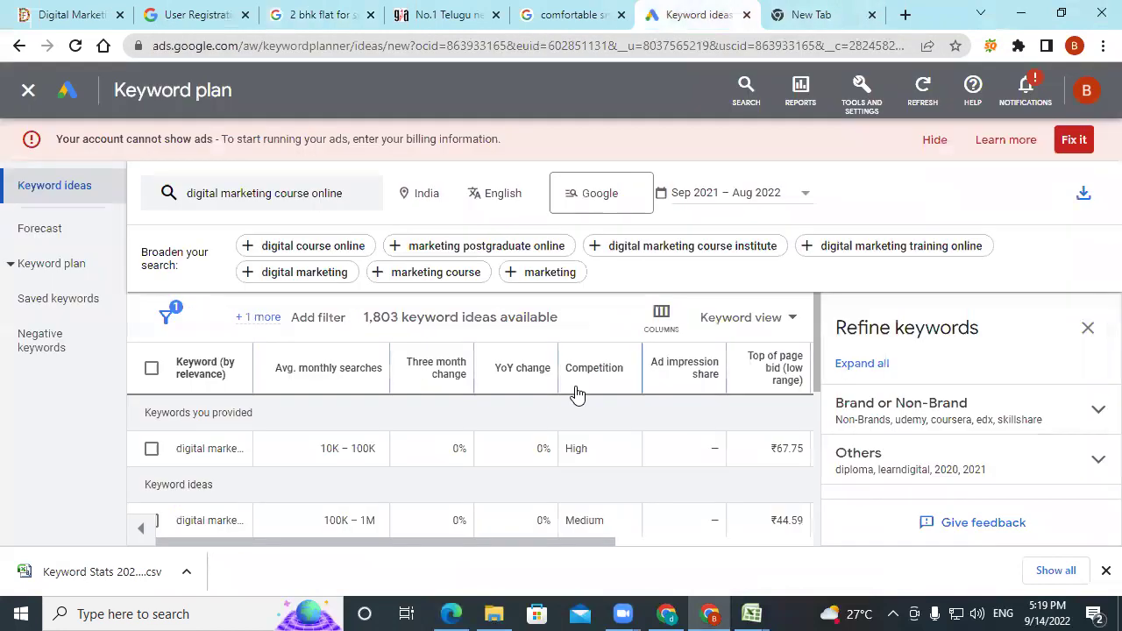
left_click(68, 91)
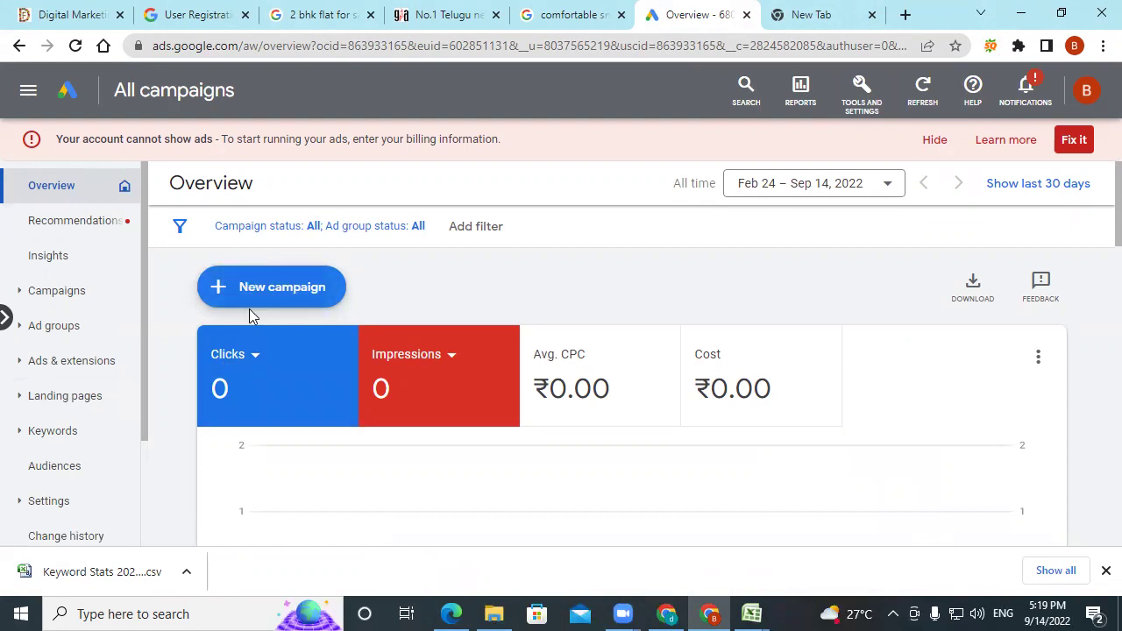
scroll(471, 351, "down", 5)
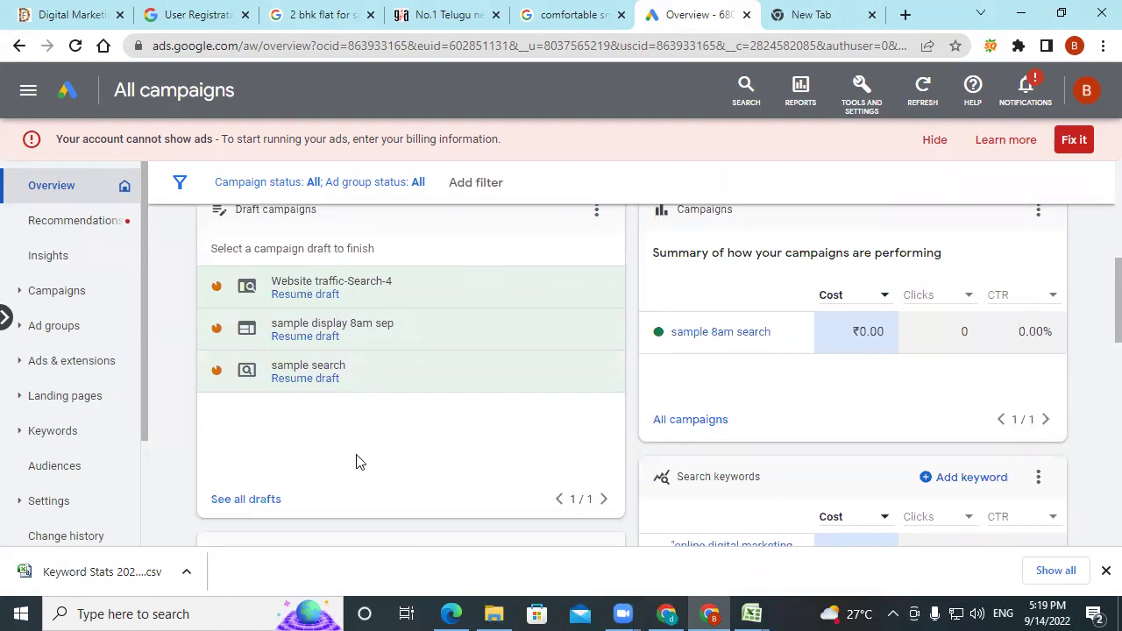
scroll(491, 403, "down", 2)
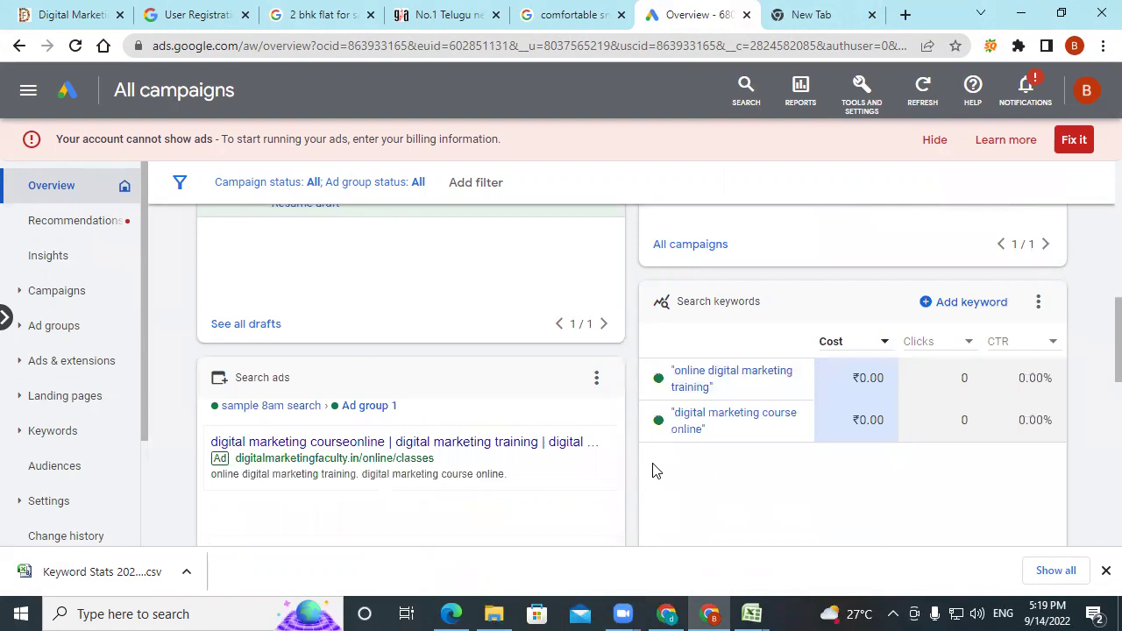
scroll(656, 470, "up", 5)
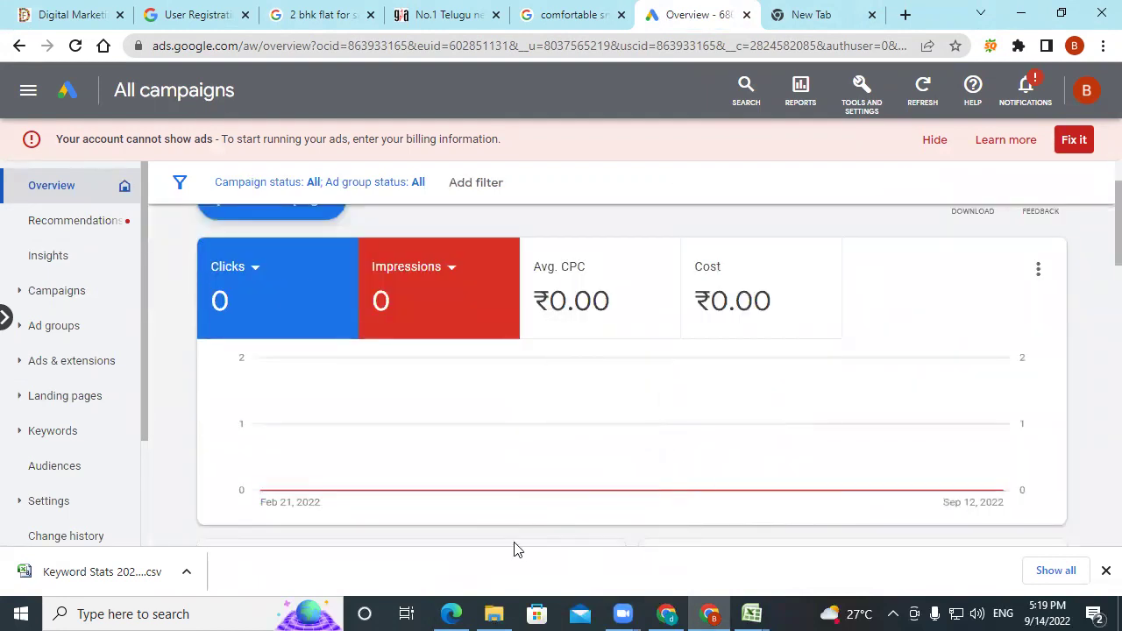
scroll(411, 456, "up", 1)
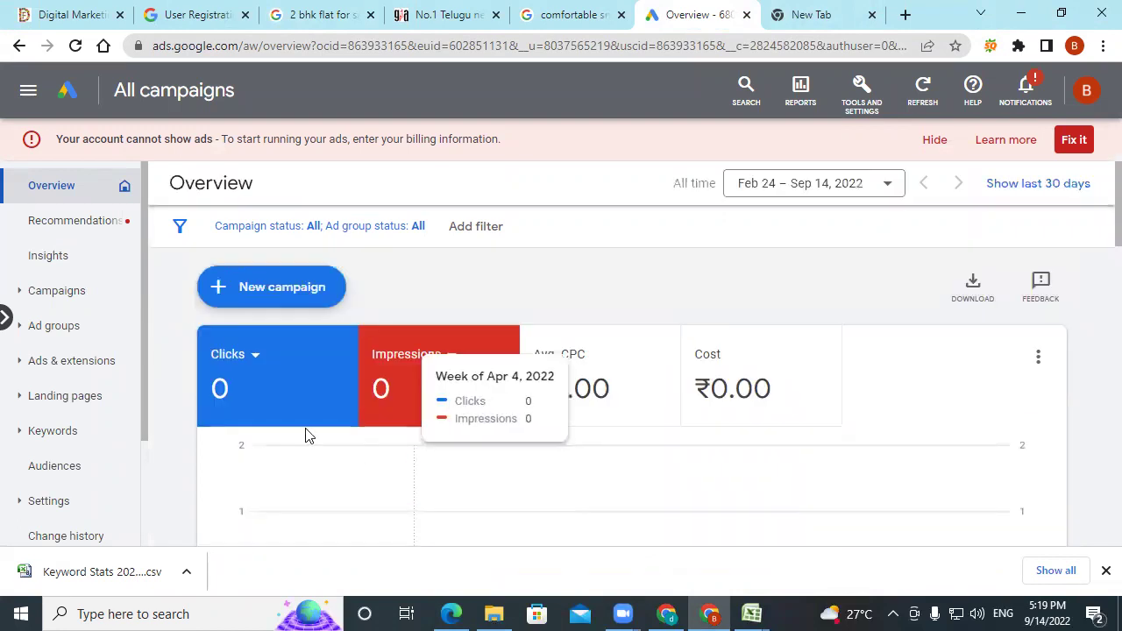
Start a new campaign and examine the available campaign objectives
left_click(249, 312)
left_click(248, 313)
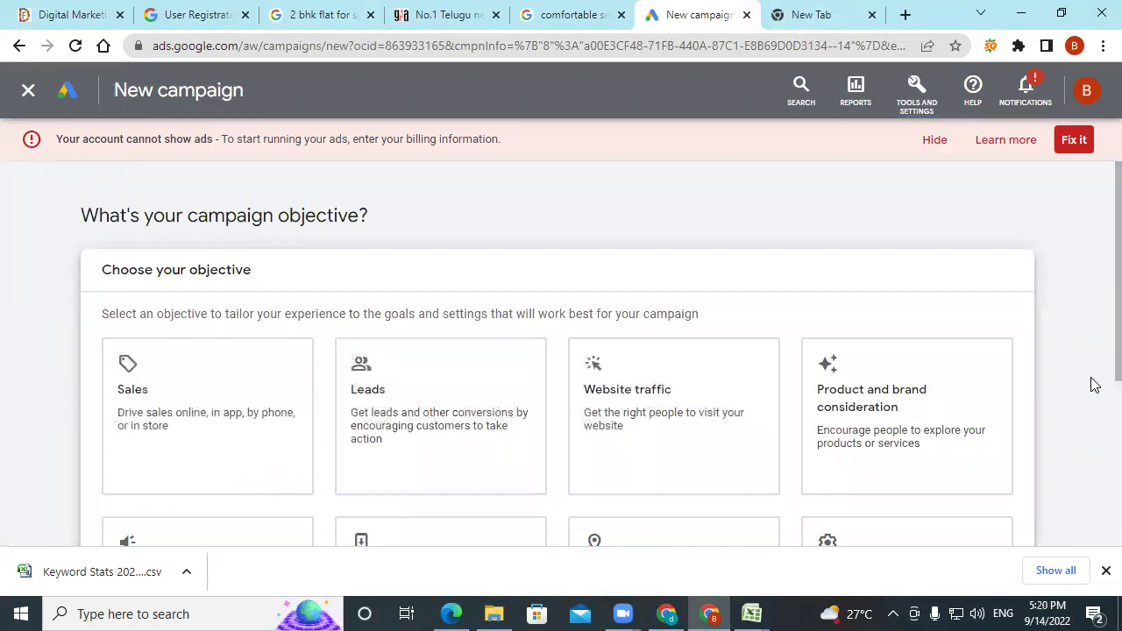
scroll(1093, 384, "down", 1)
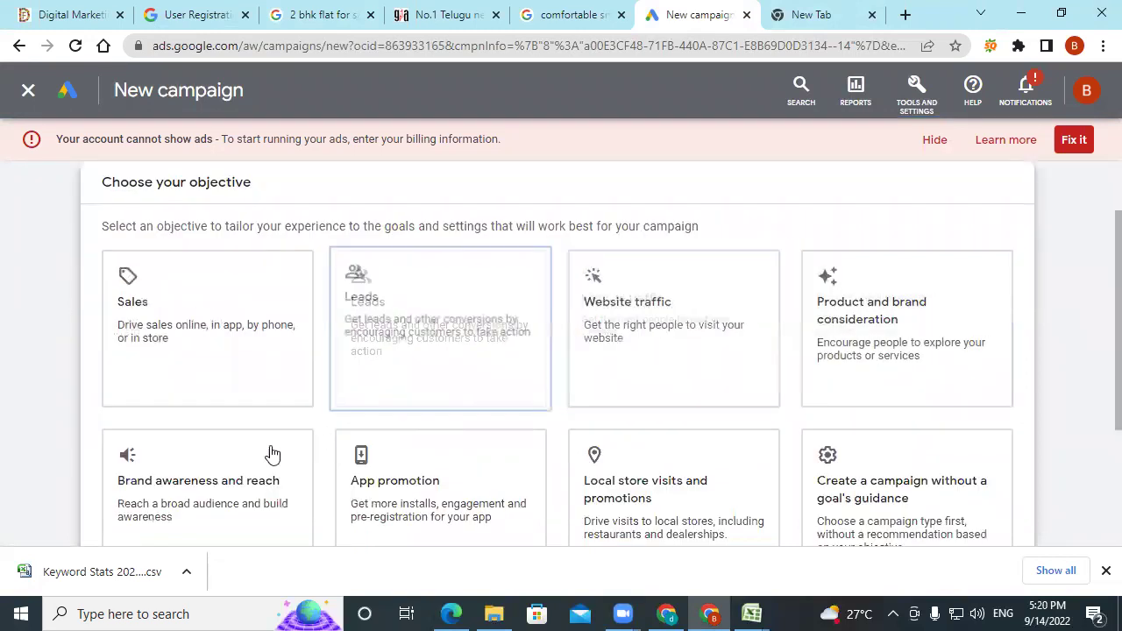
scroll(267, 456, "down", 1)
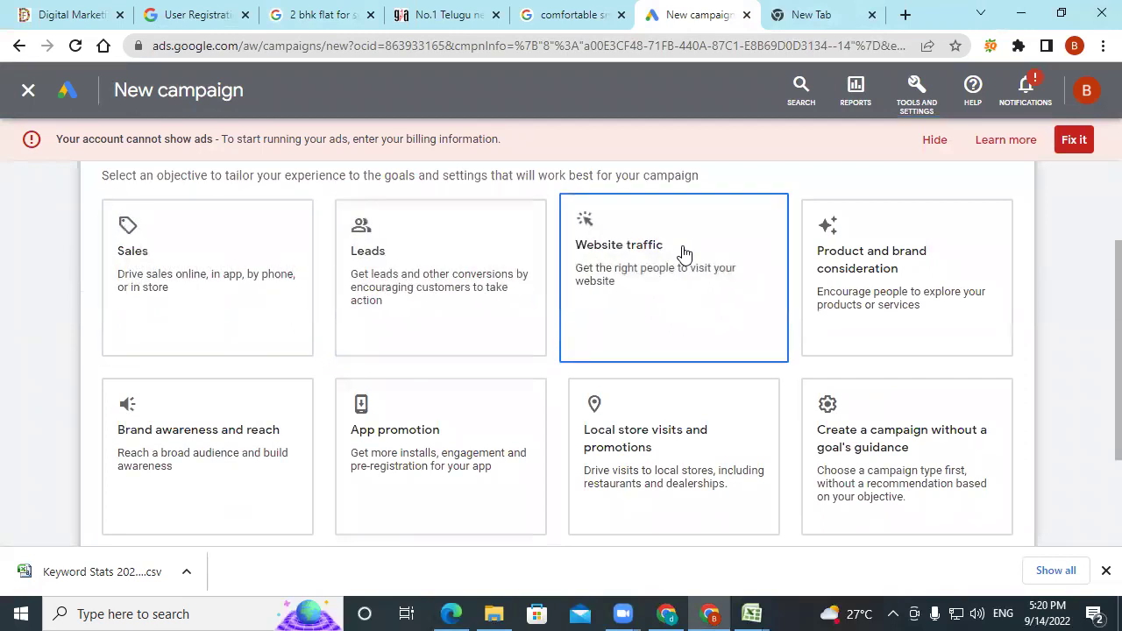
Select the Product and brand consideration objective, and the Brand awareness and reach objective in its place, to compare their campaign types
left_click(874, 254)
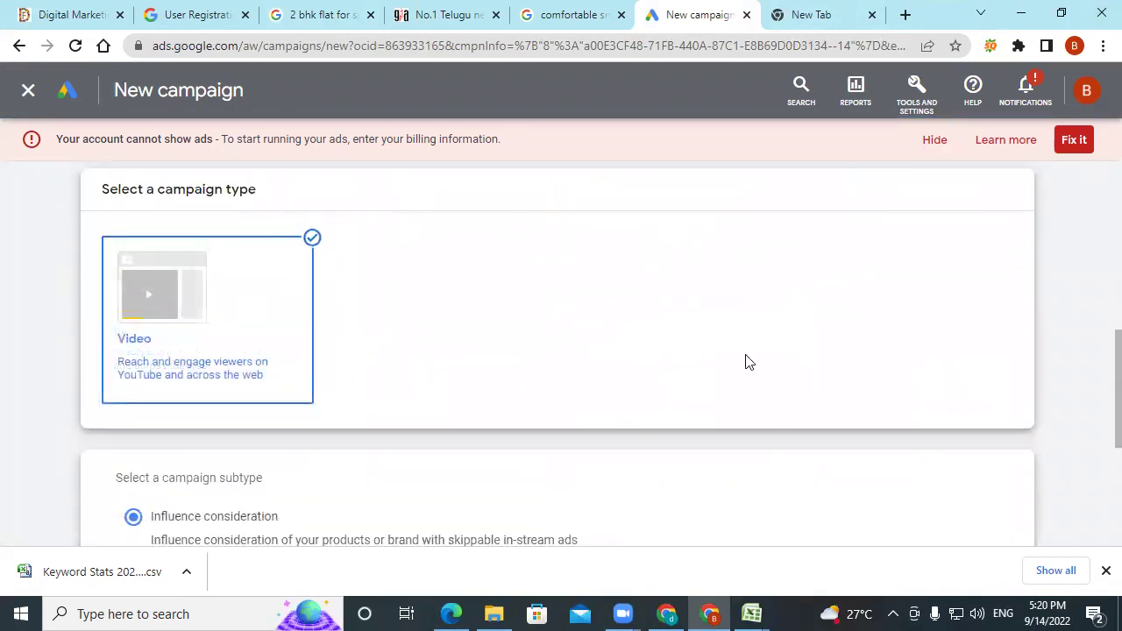
scroll(750, 362, "up", 3)
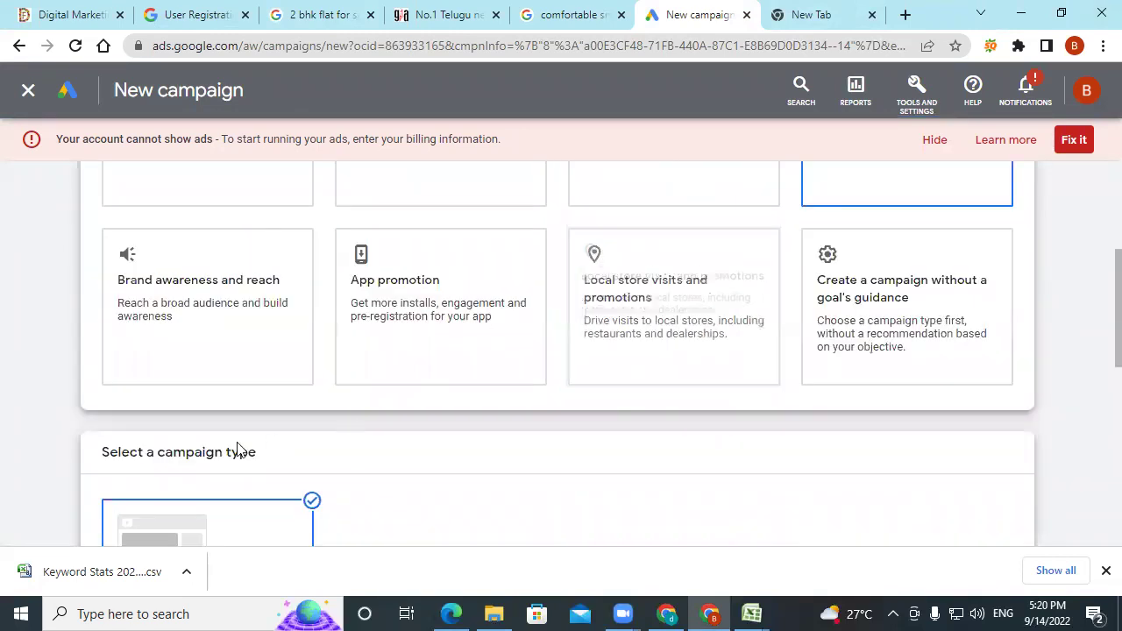
left_click(183, 353)
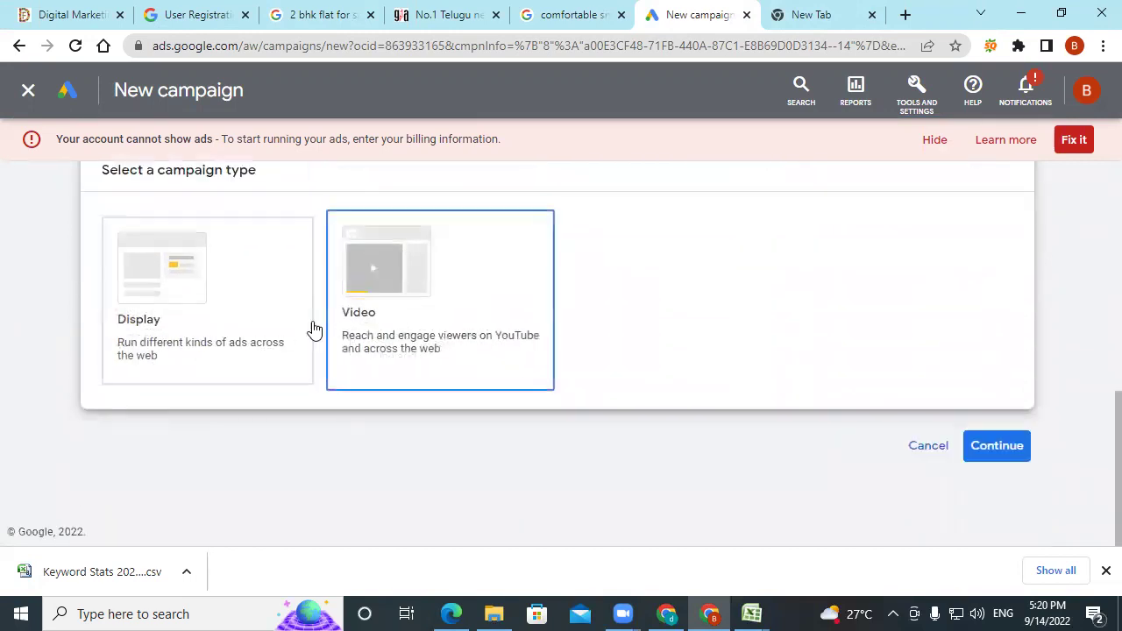
Choose the Website traffic objective with the Search campaign type, and place the cursor in the business website field
scroll(545, 320, "up", 5)
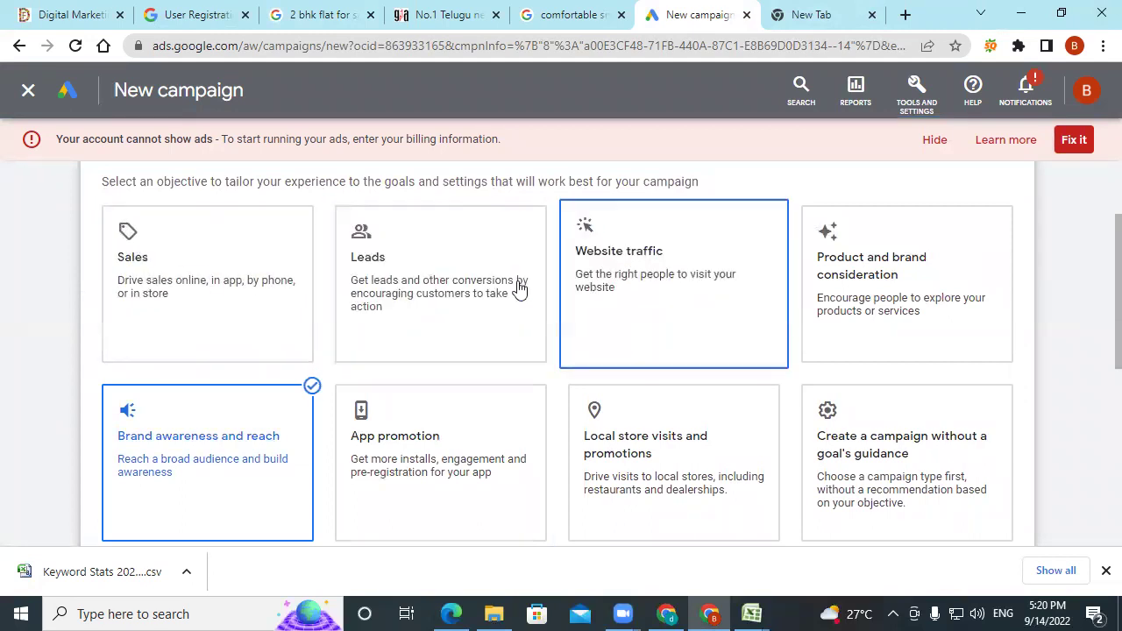
scroll(671, 258, "down", 5)
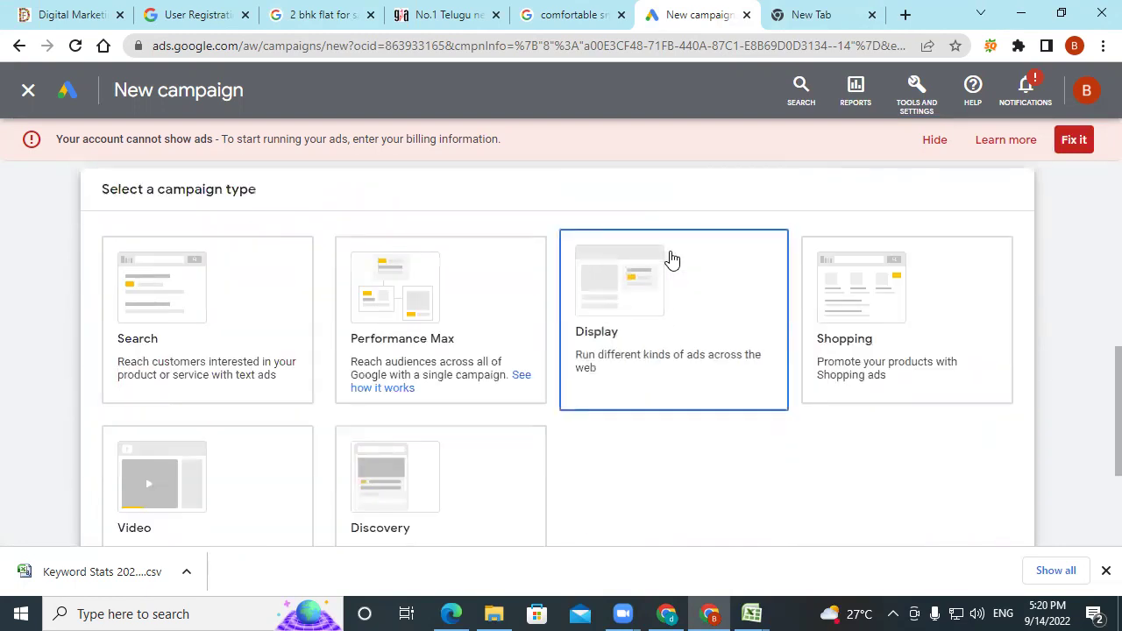
scroll(672, 258, "down", 3)
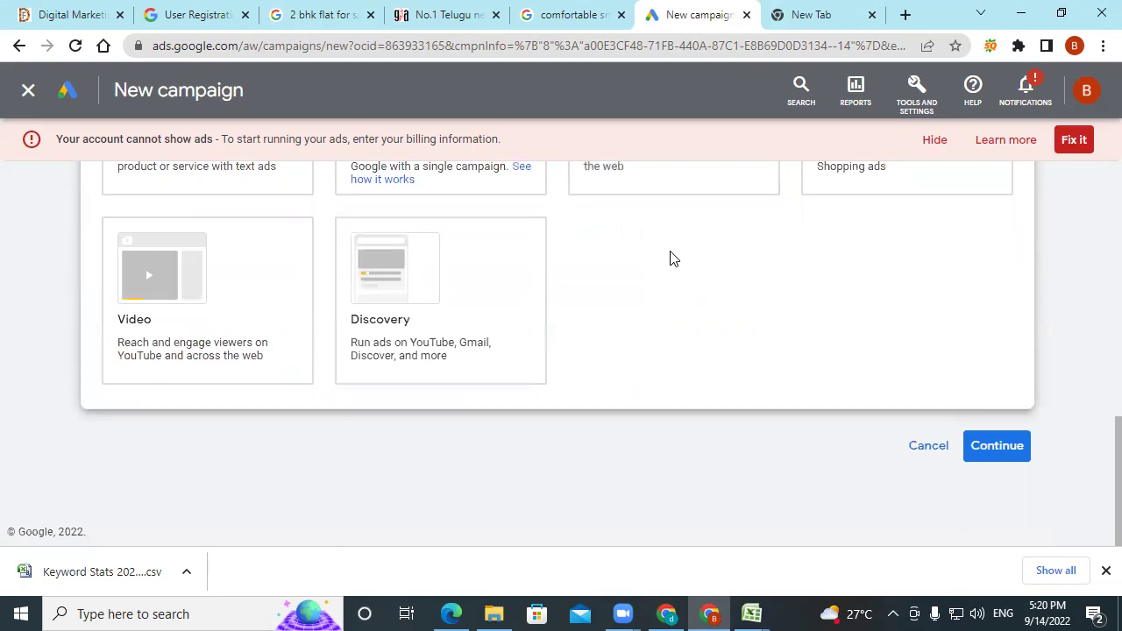
scroll(671, 258, "up", 7)
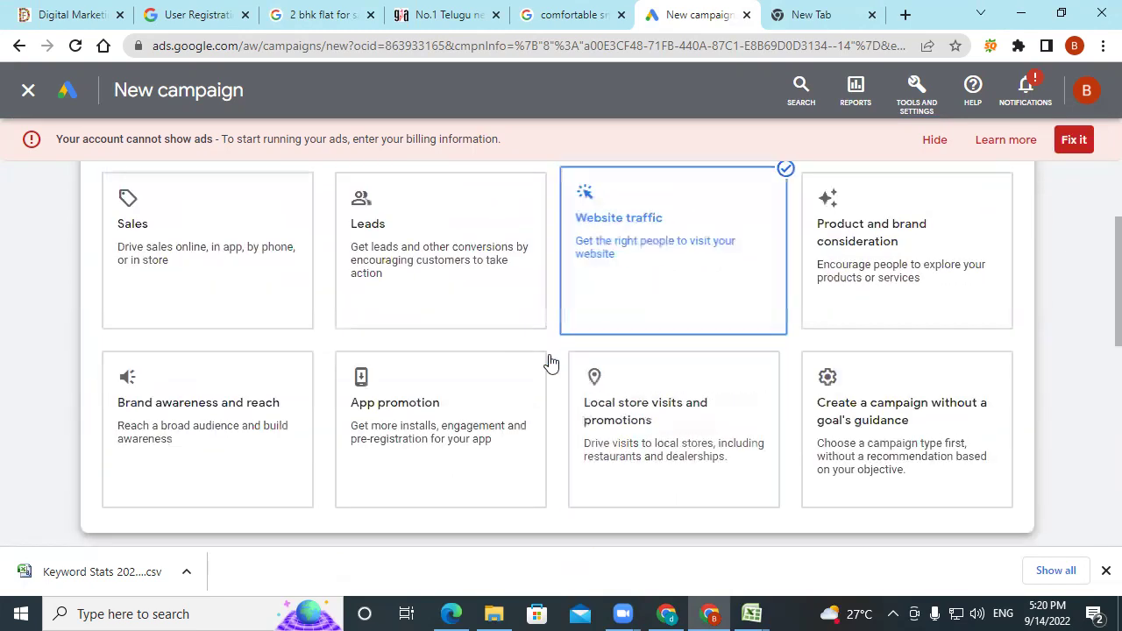
scroll(403, 427, "down", 3)
left_click(204, 466)
scroll(205, 466, "down", 5)
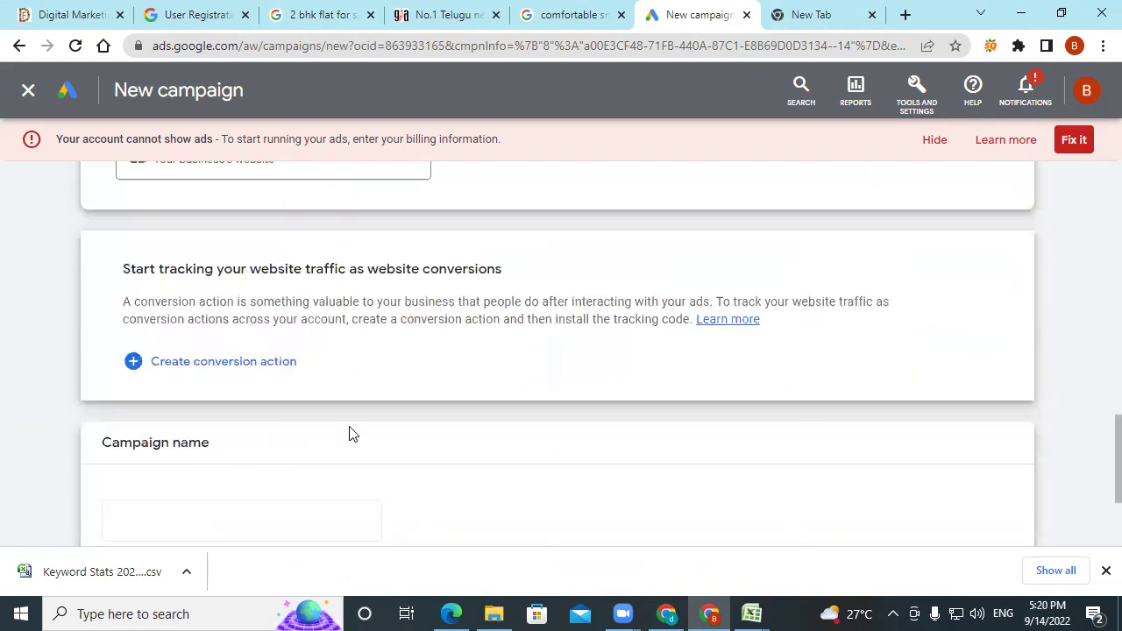
scroll(349, 434, "up", 2)
left_click(221, 337)
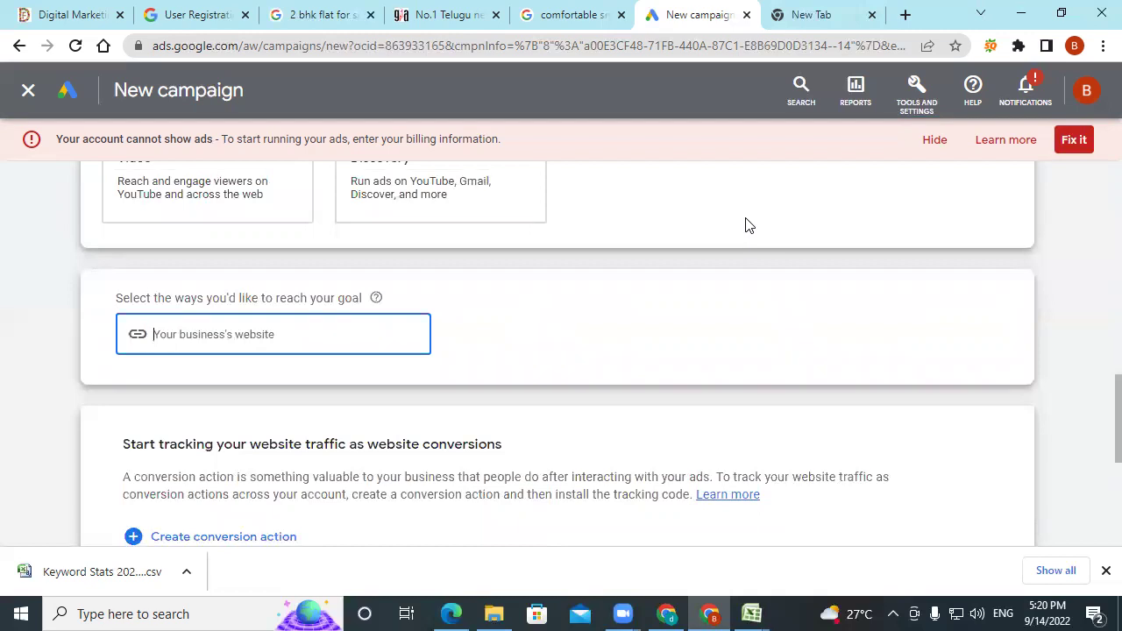
Name the campaign "sample 5pm search" and continue with a new campaign instead of a saved draft
scroll(746, 225, "down", 3)
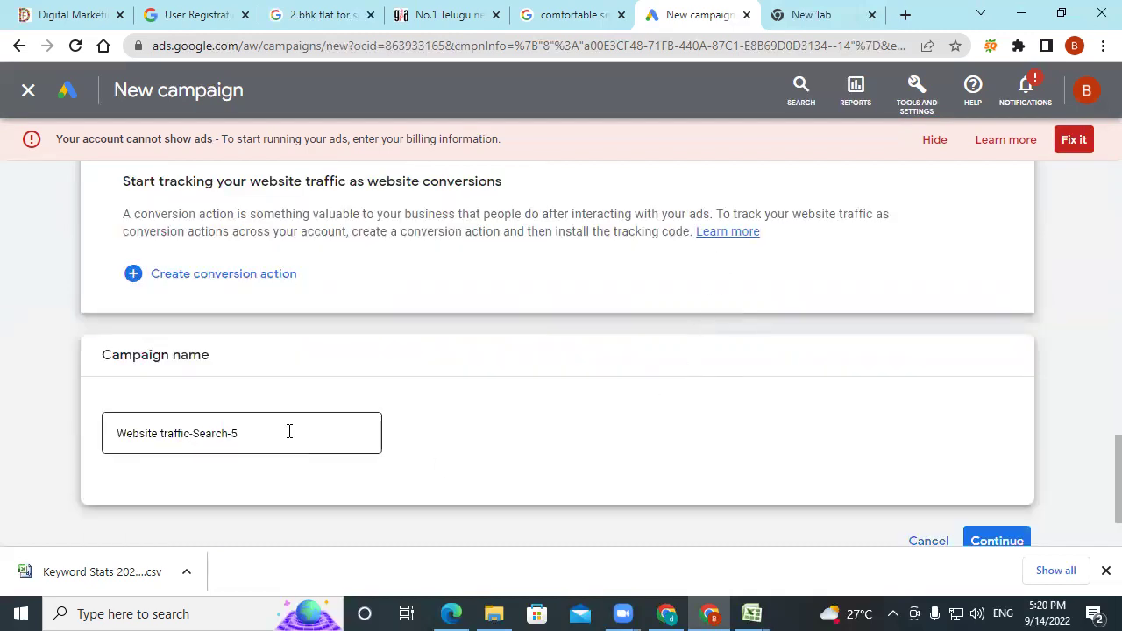
left_click_drag(289, 432, 100, 451)
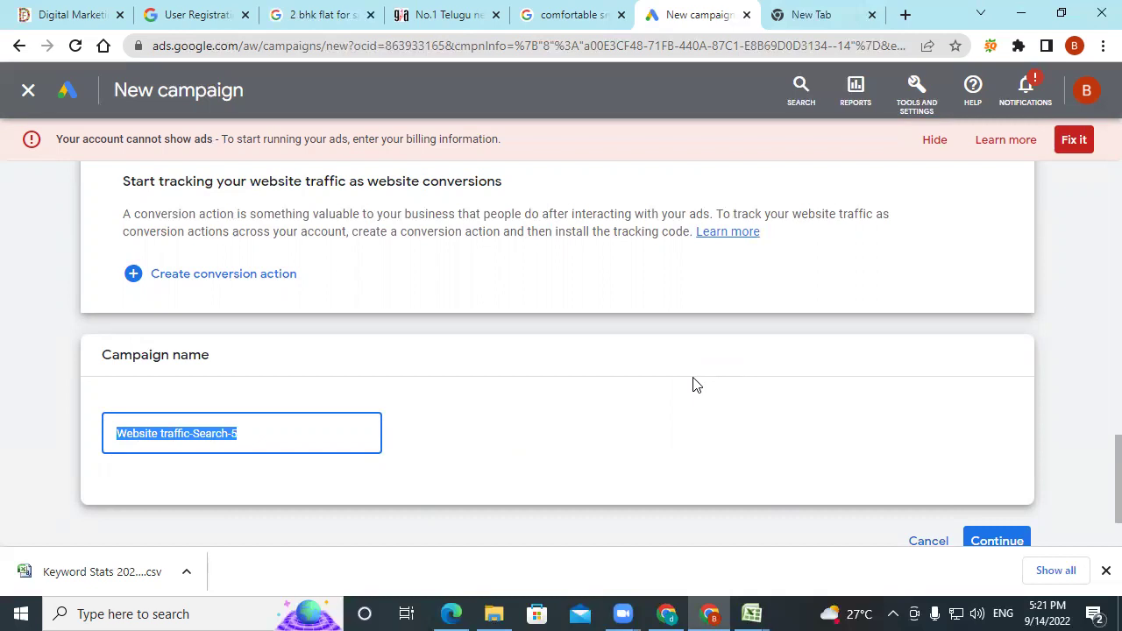
type("sam")
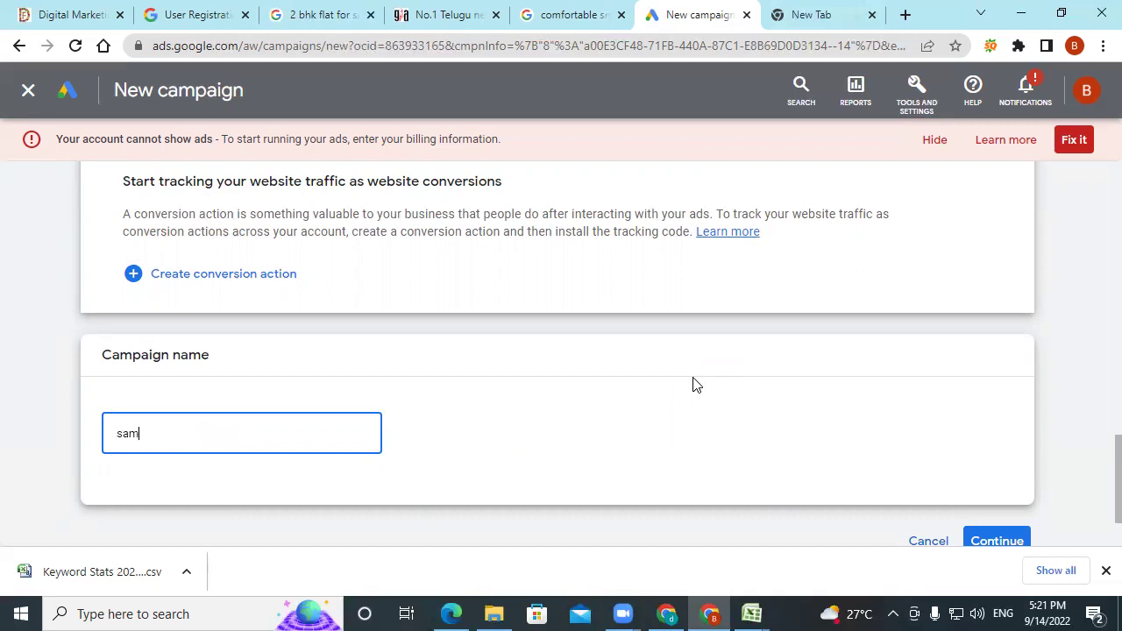
type("ple 5pm search")
scroll(952, 426, "down", 1)
left_click(974, 448)
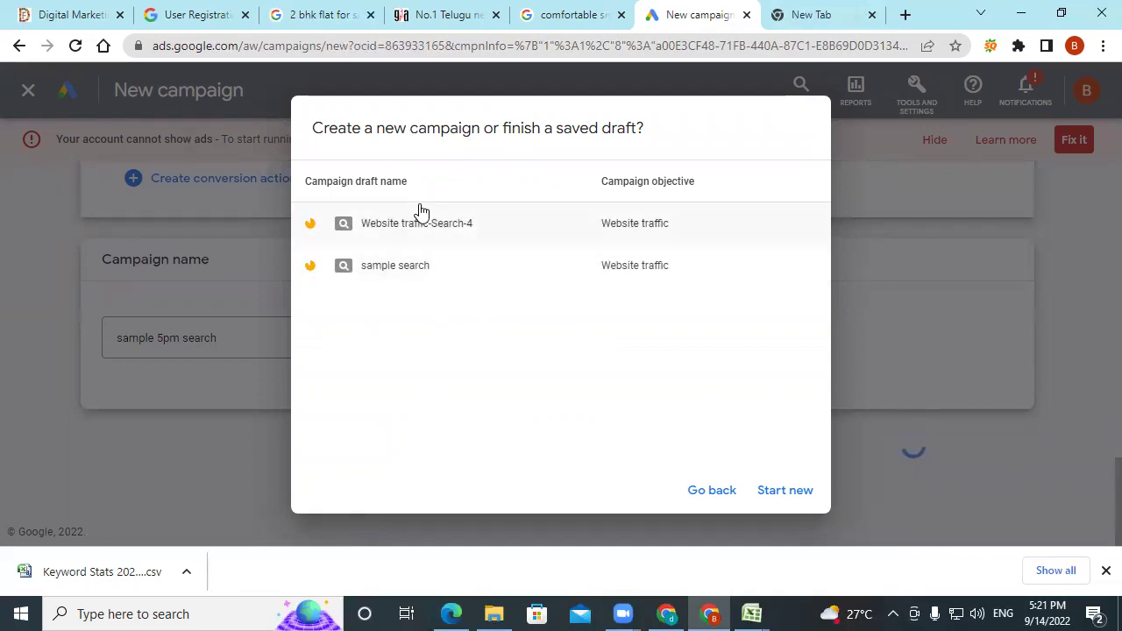
left_click(789, 496)
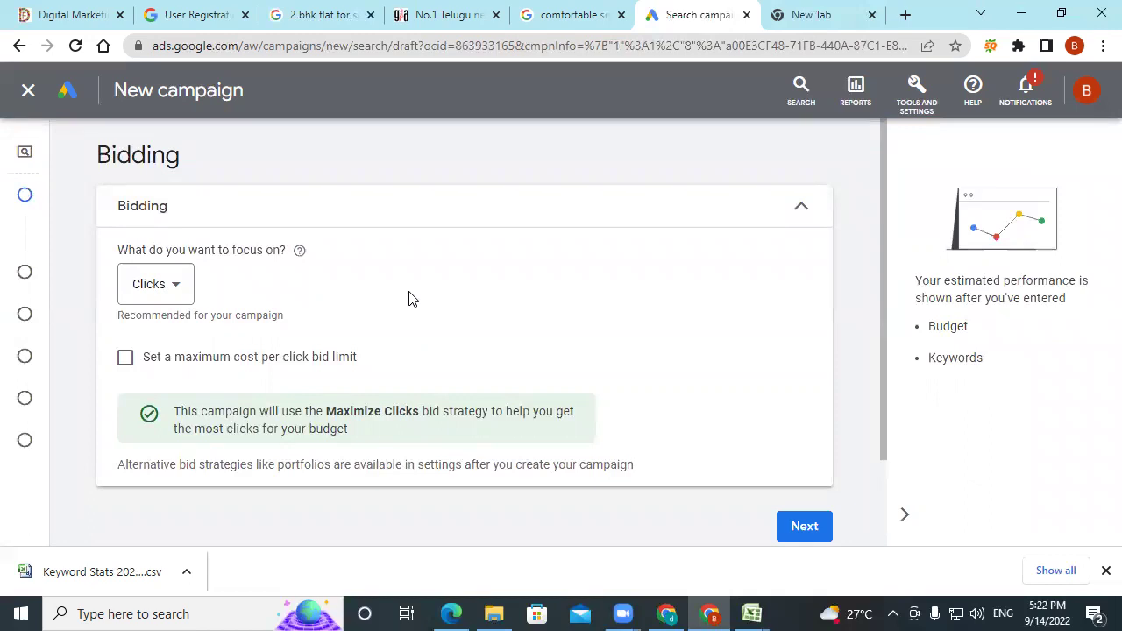
Enable the maximum cost per click bid limit, set it to ₹100, and continue to the campaign settings
left_click(126, 359)
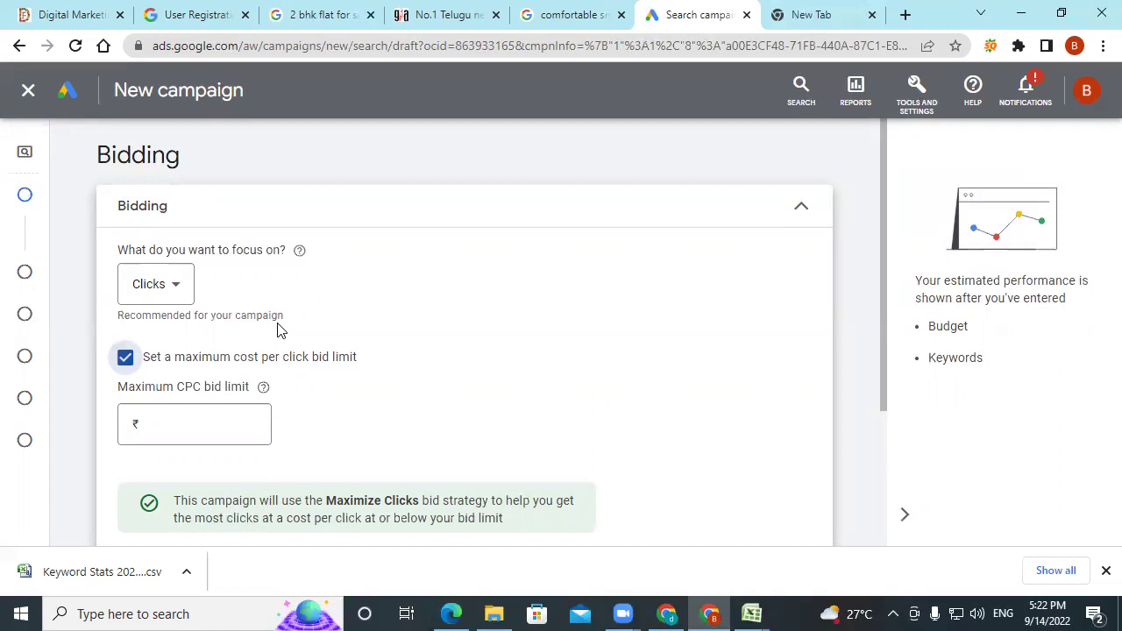
left_click(159, 427)
type("100")
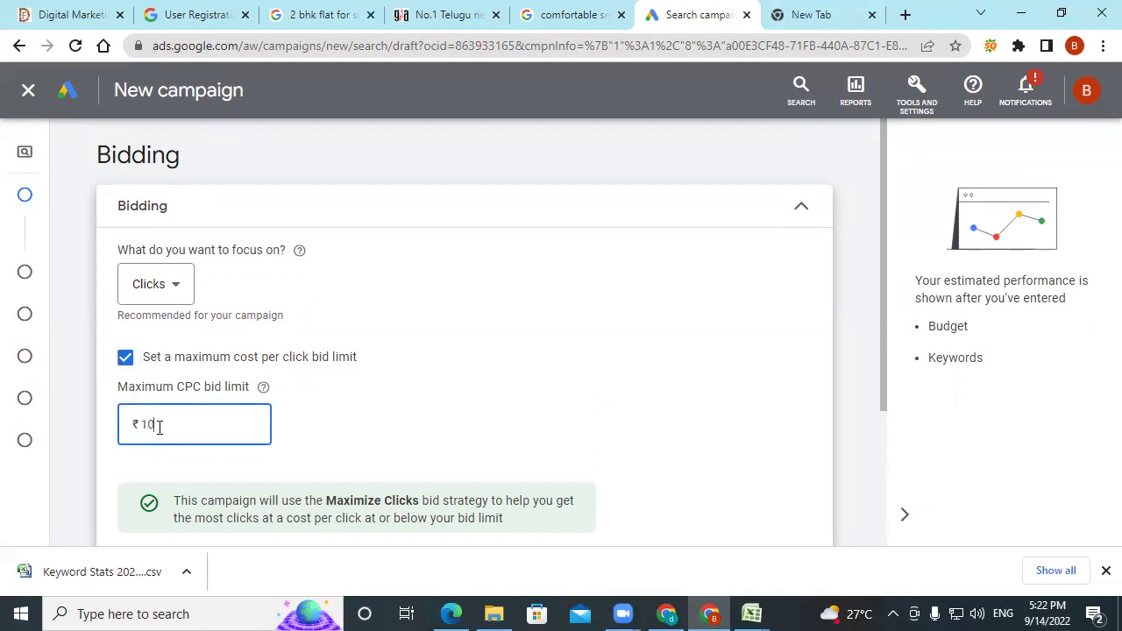
left_click(388, 409)
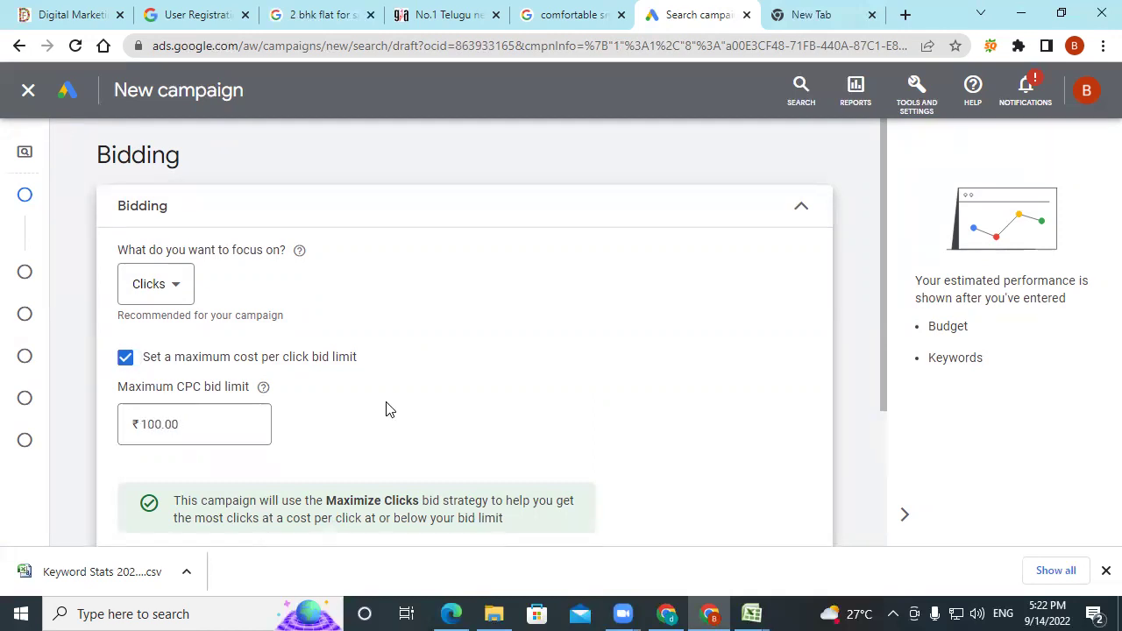
scroll(388, 409, "down", 2)
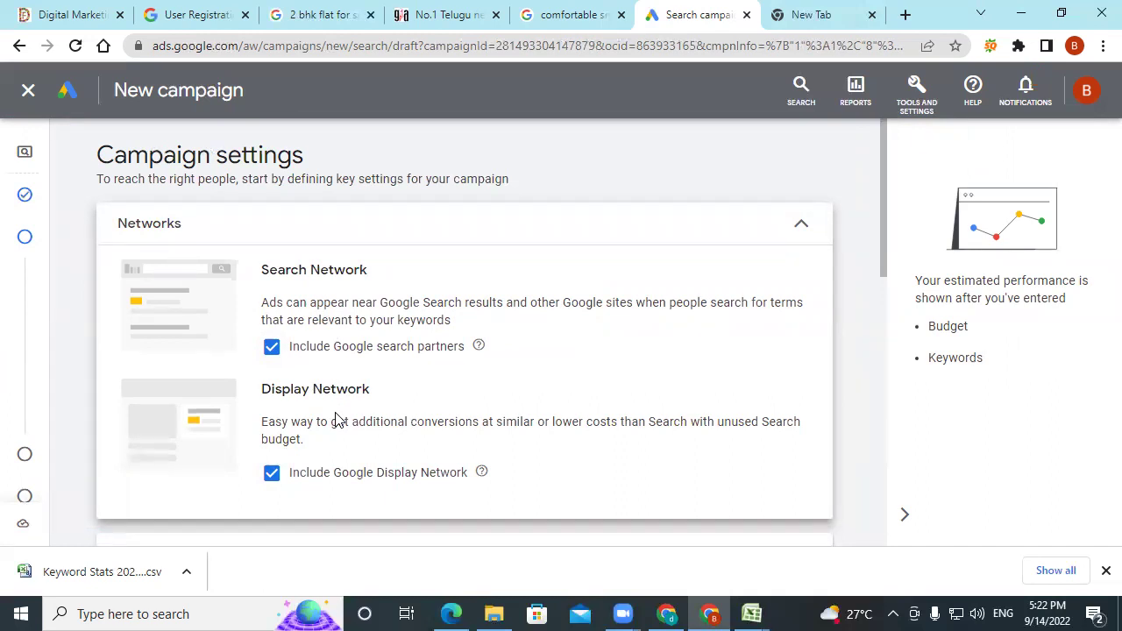
Exclude Google search partners and the Google Display Network from the campaign's networks
left_click(272, 348)
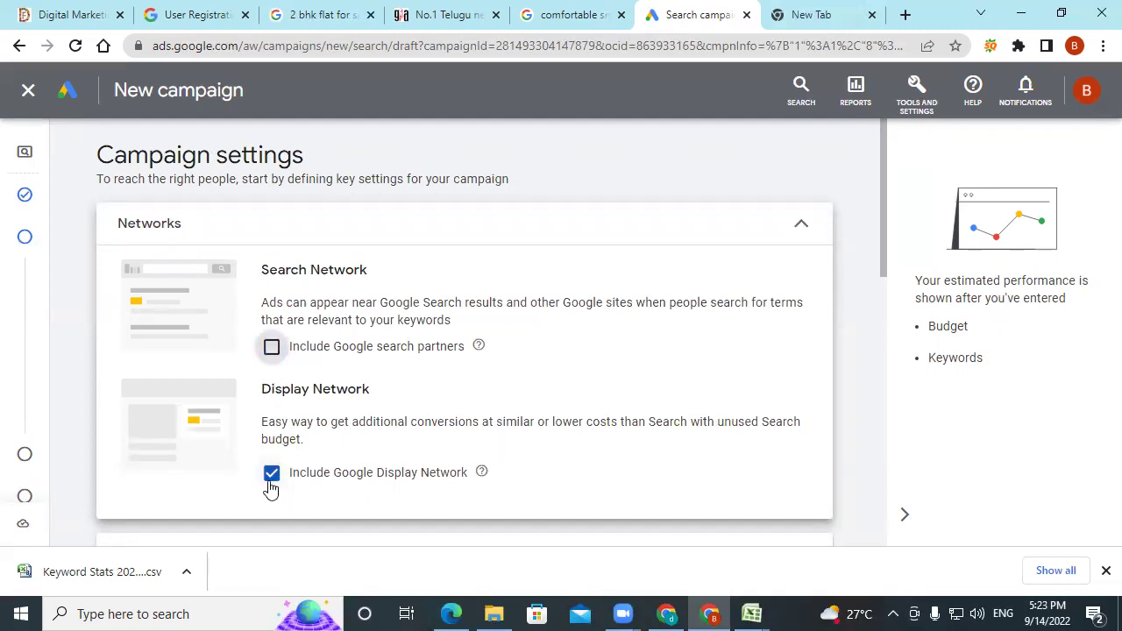
left_click(271, 476)
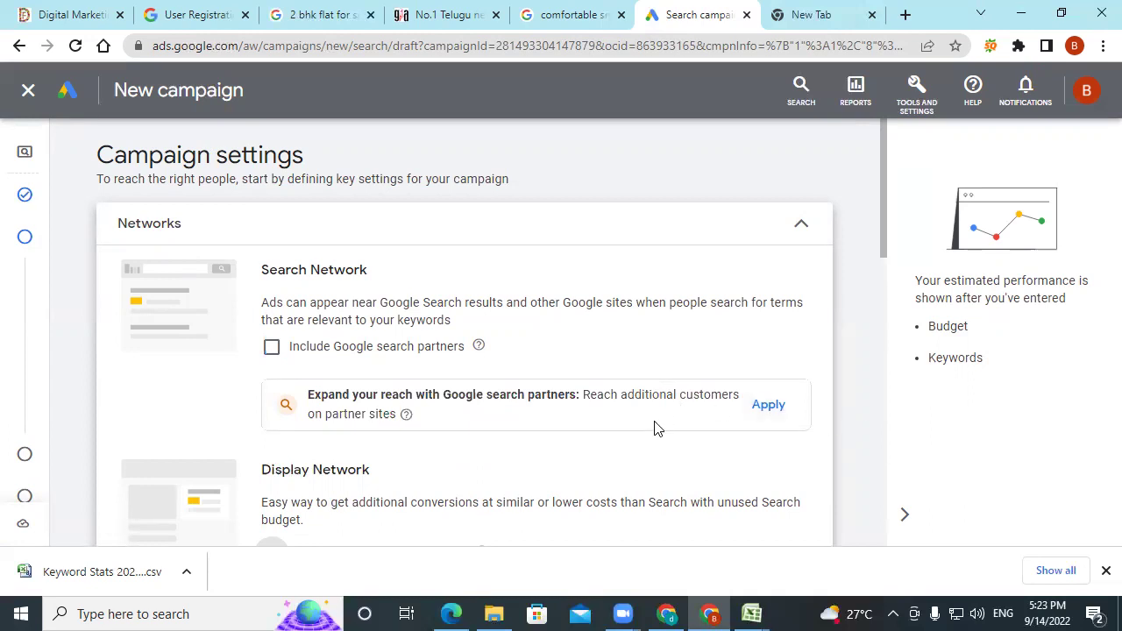
scroll(658, 429, "down", 5)
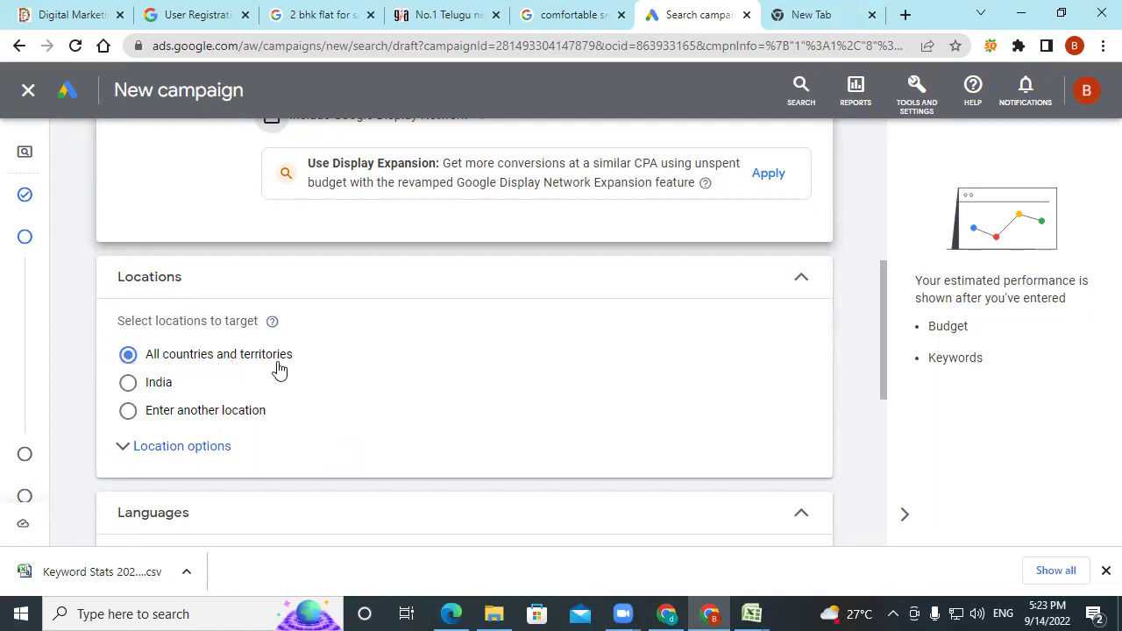
Set the campaign's location targeting to a custom location and search for "telanga"
left_click(168, 410)
left_click(318, 463)
type("te")
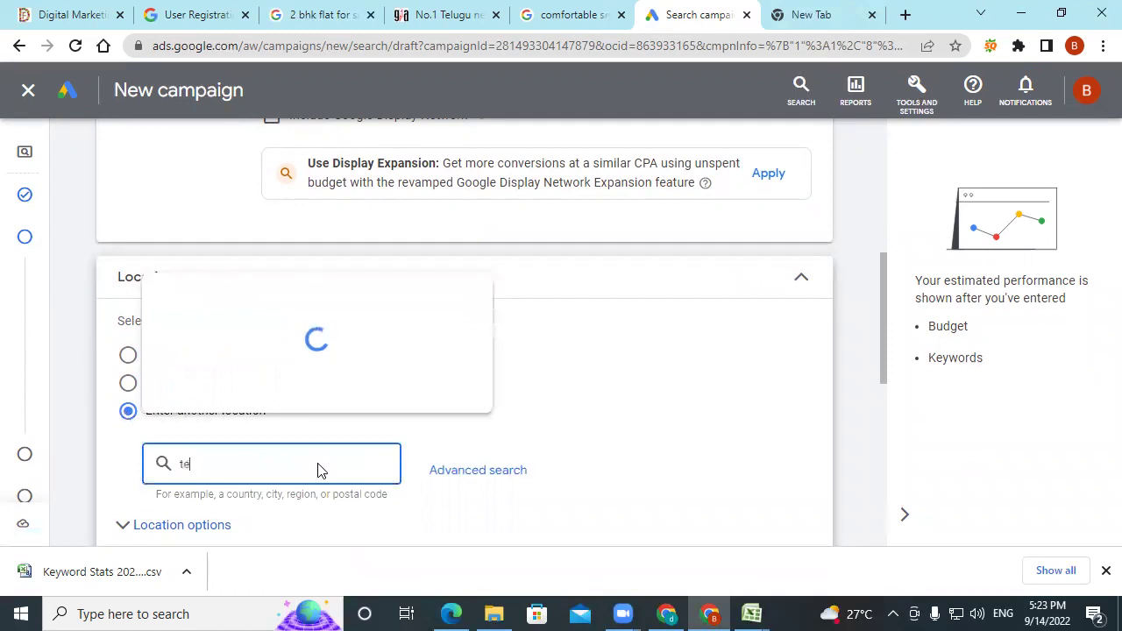
type("langa")
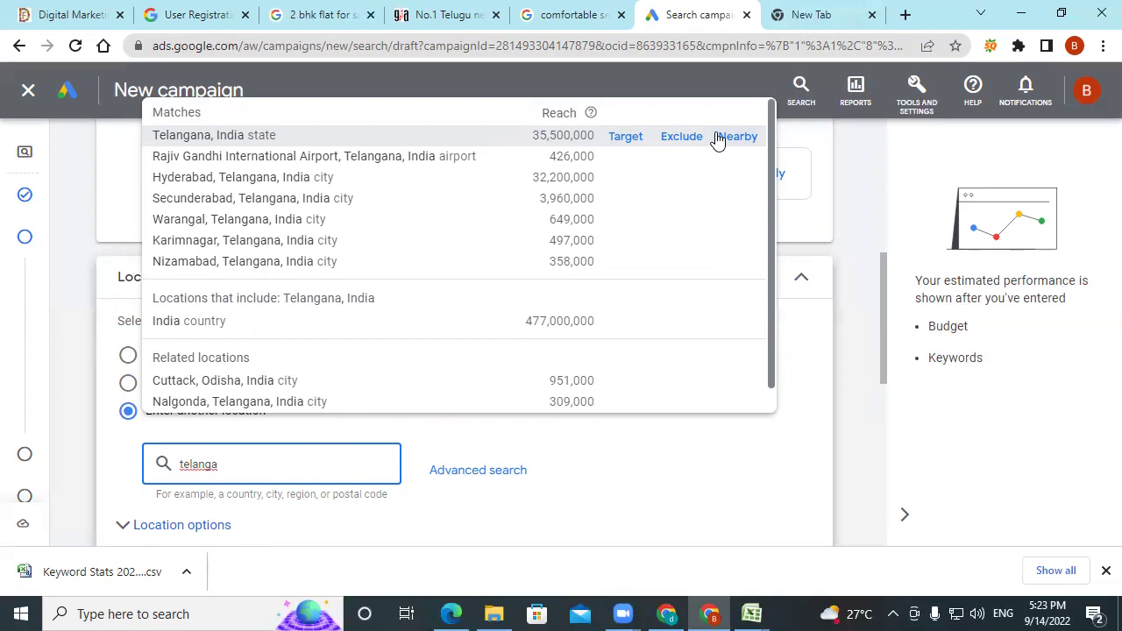
left_click(406, 459)
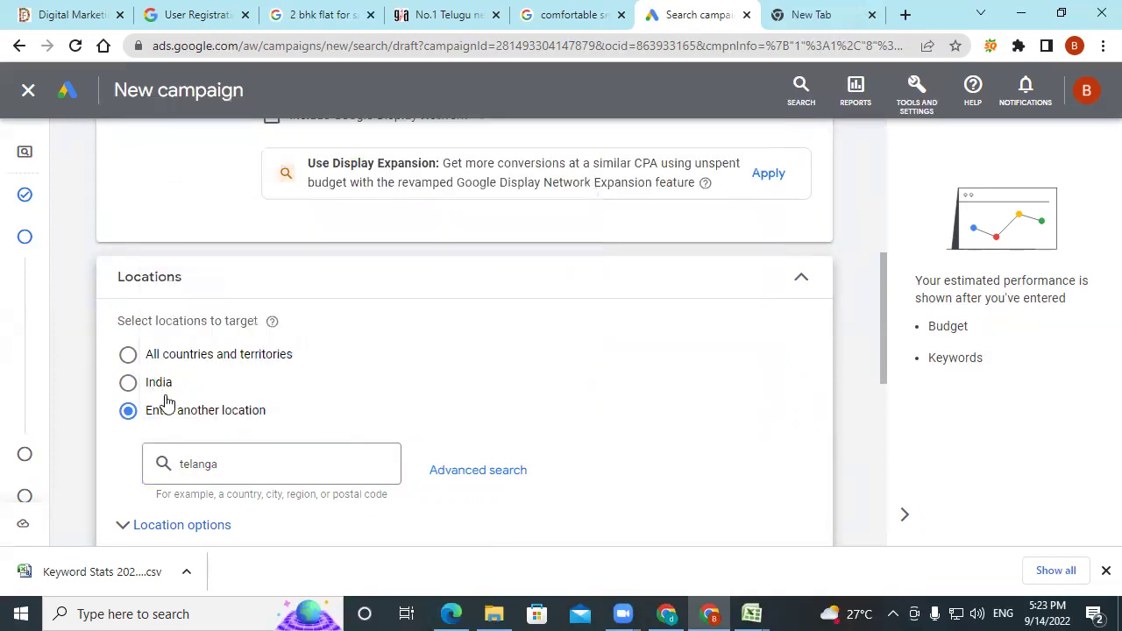
Search for "hyder" and target the city of Hyderabad, Telangana, India
left_click(164, 462)
type("hyder")
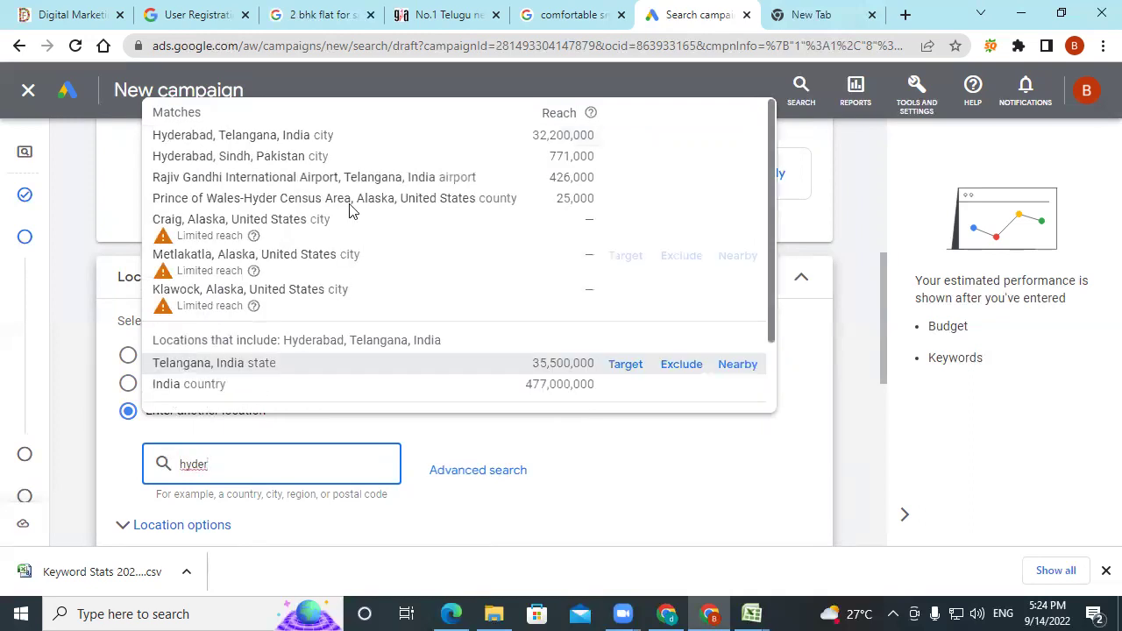
left_click(626, 137)
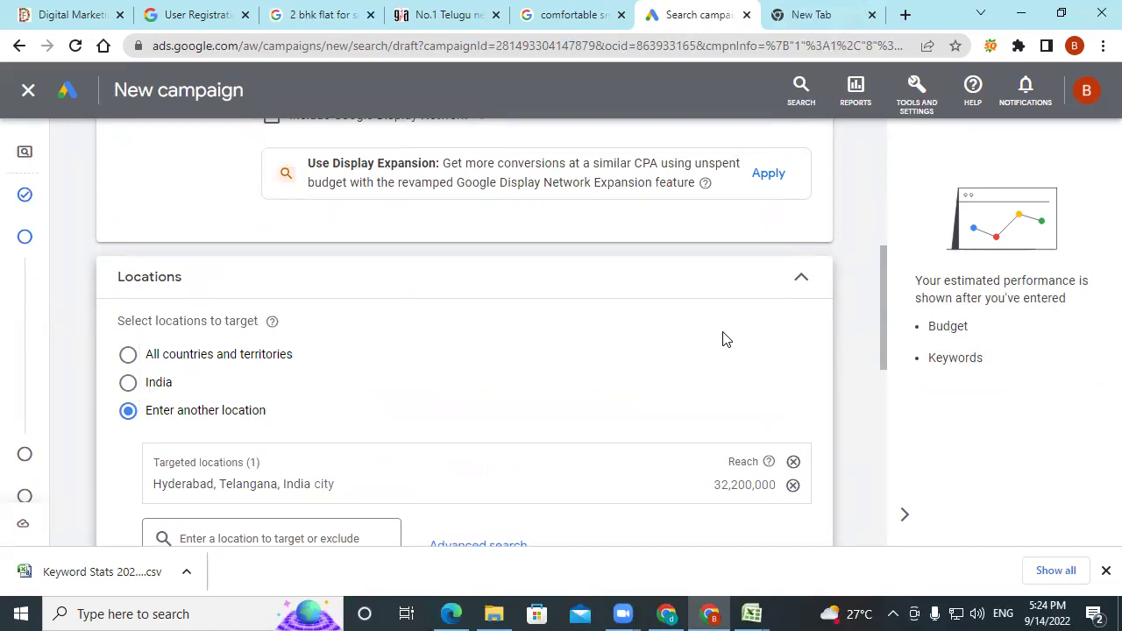
Open the advanced location search and examine the boundary of the targeted Hyderabad area around Secunderabad on the map
scroll(723, 340, "down", 1)
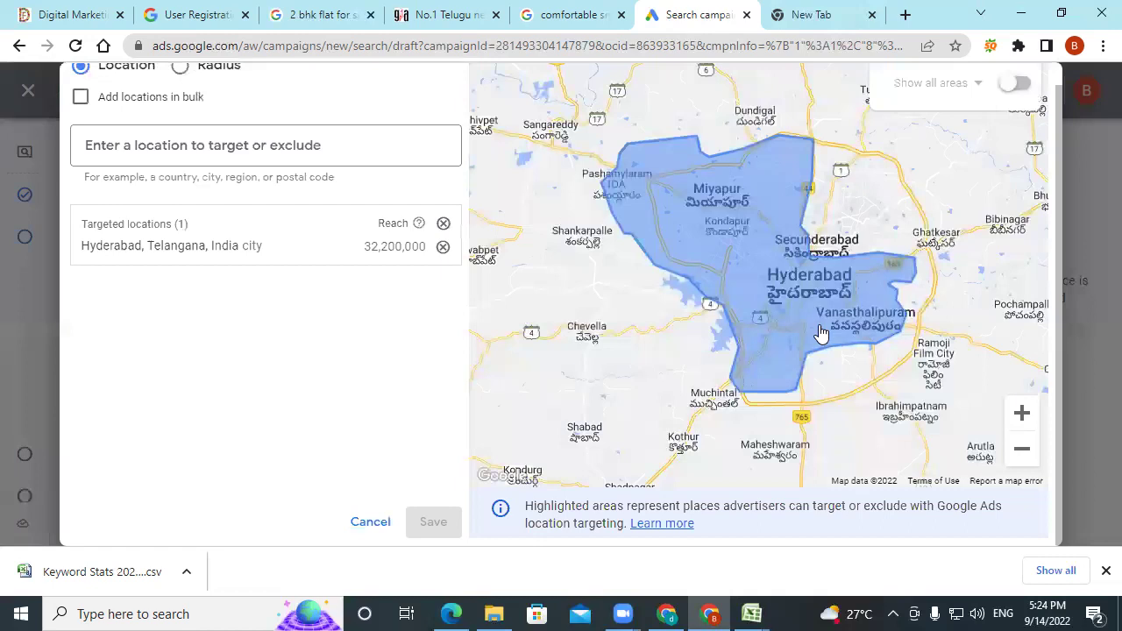
scroll(821, 333, "up", 1)
scroll(821, 333, "up", 2)
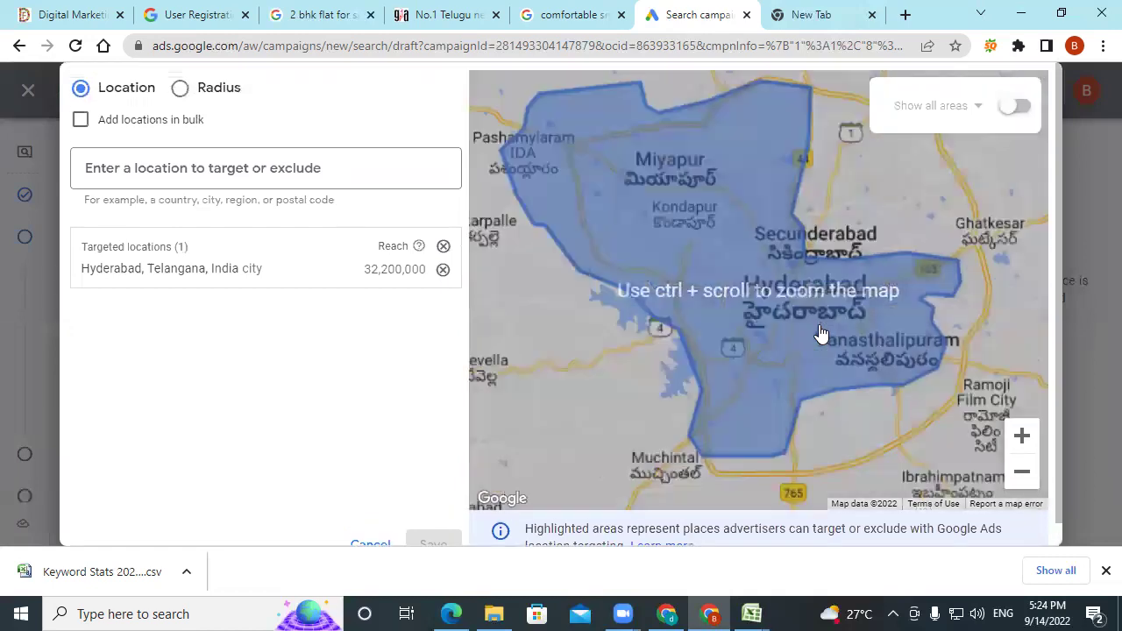
left_click_drag(856, 252, 744, 439)
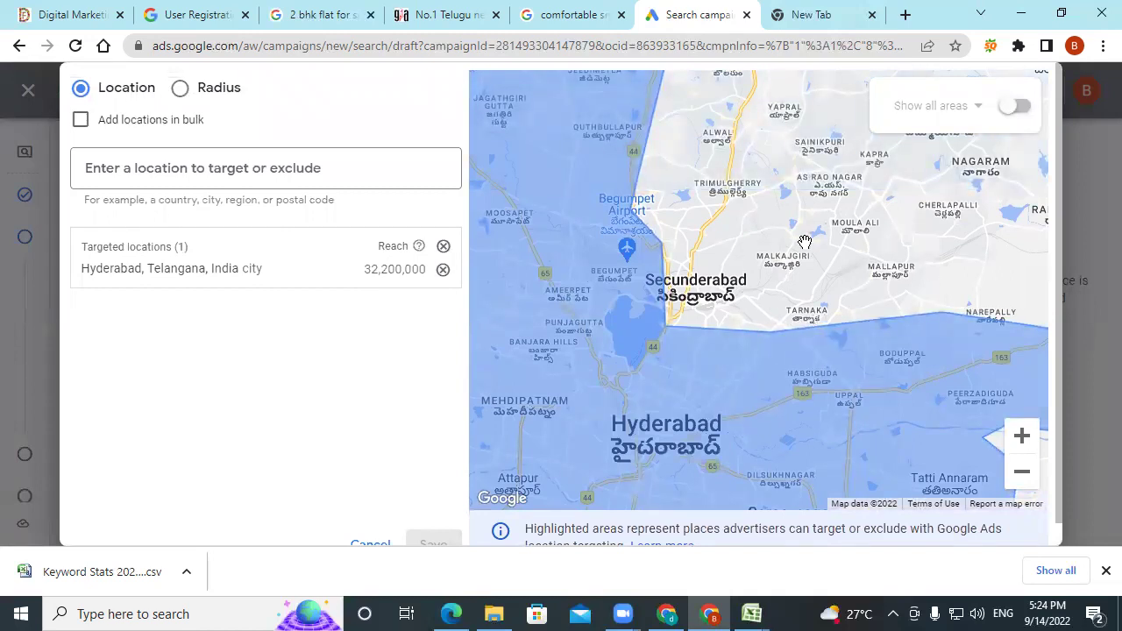
left_click_drag(722, 258, 759, 350)
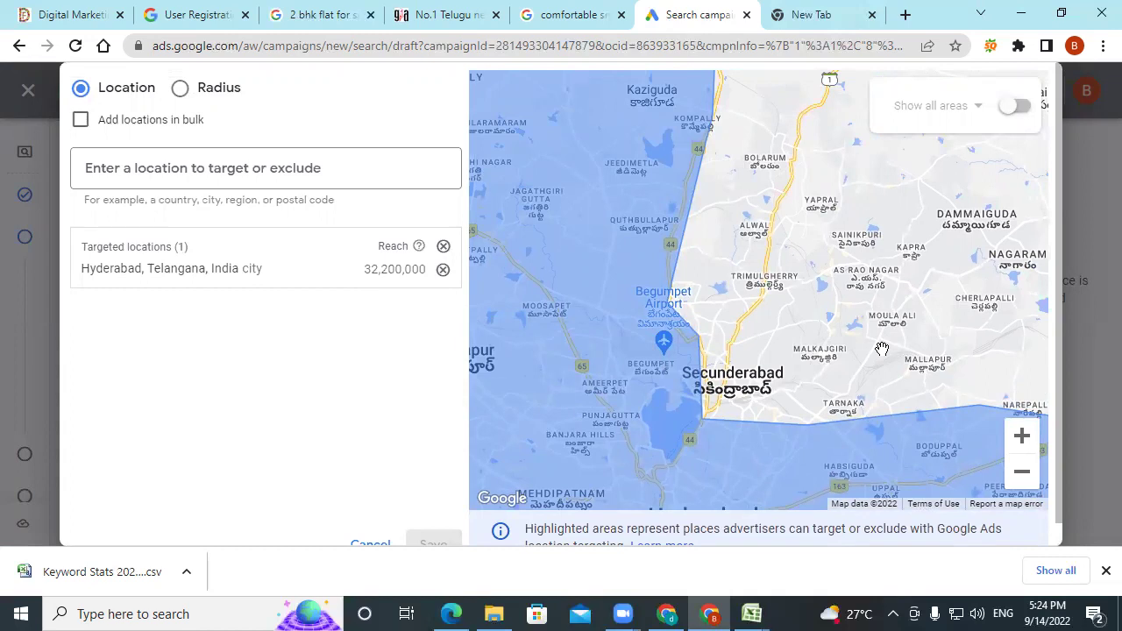
scroll(883, 349, "down", 2)
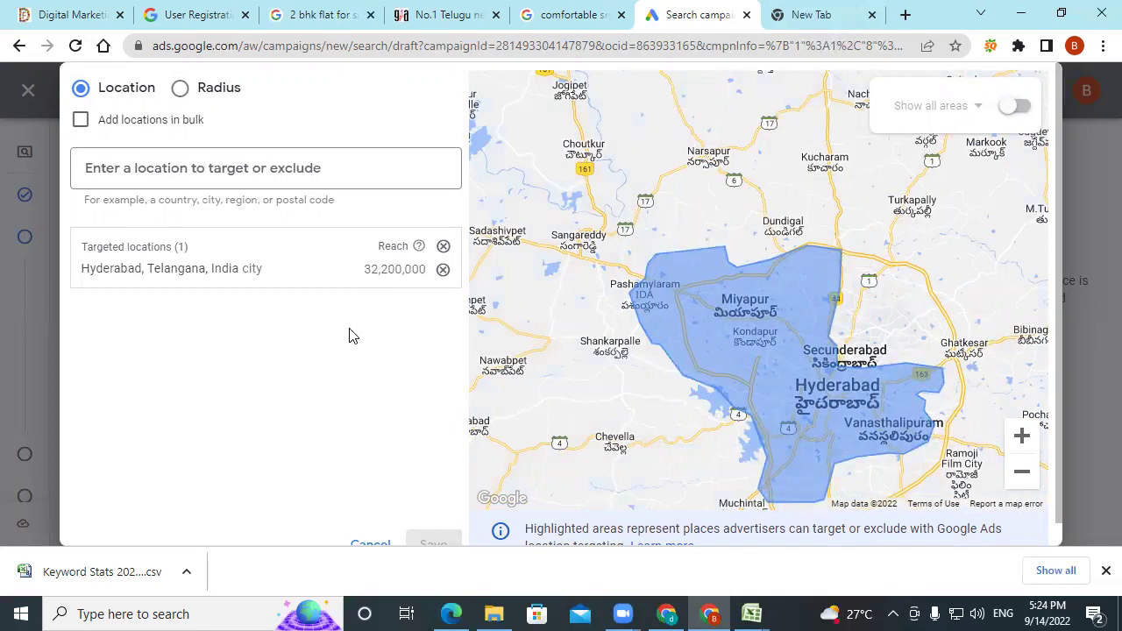
Remove the Hyderabad city target and switch to radius targeting with a radius of 15 km
left_click(444, 271)
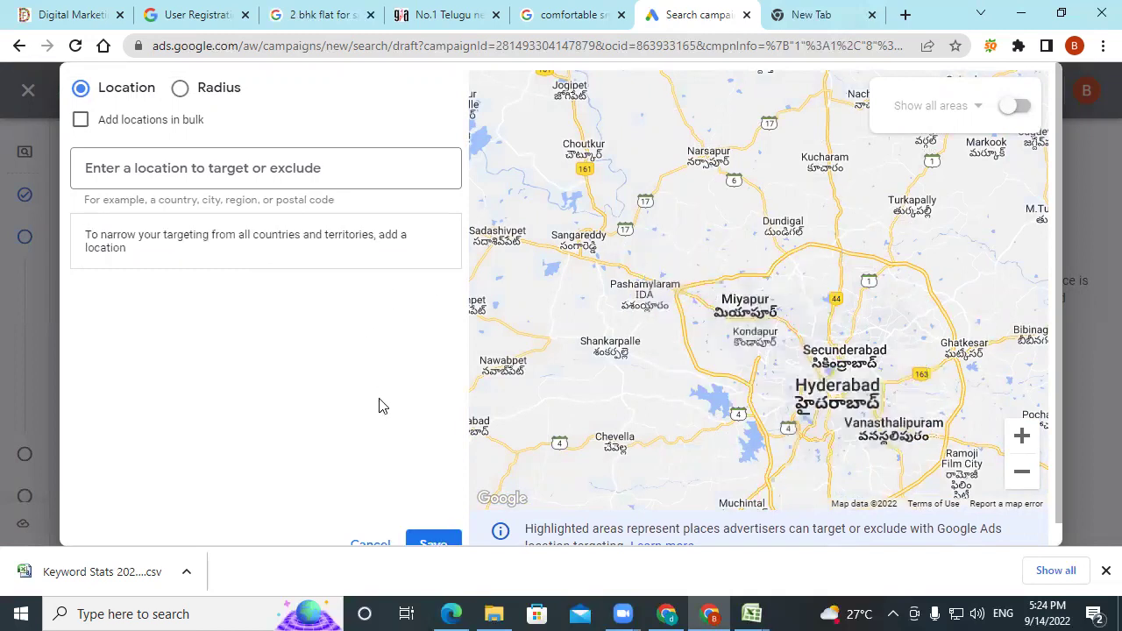
left_click(182, 91)
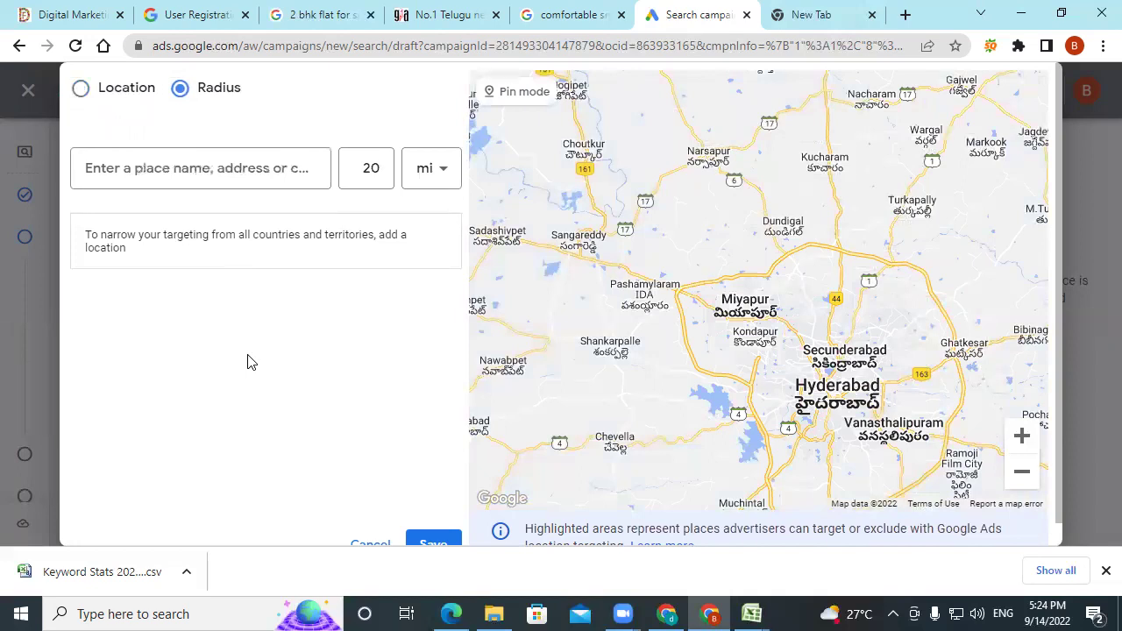
left_click(425, 178)
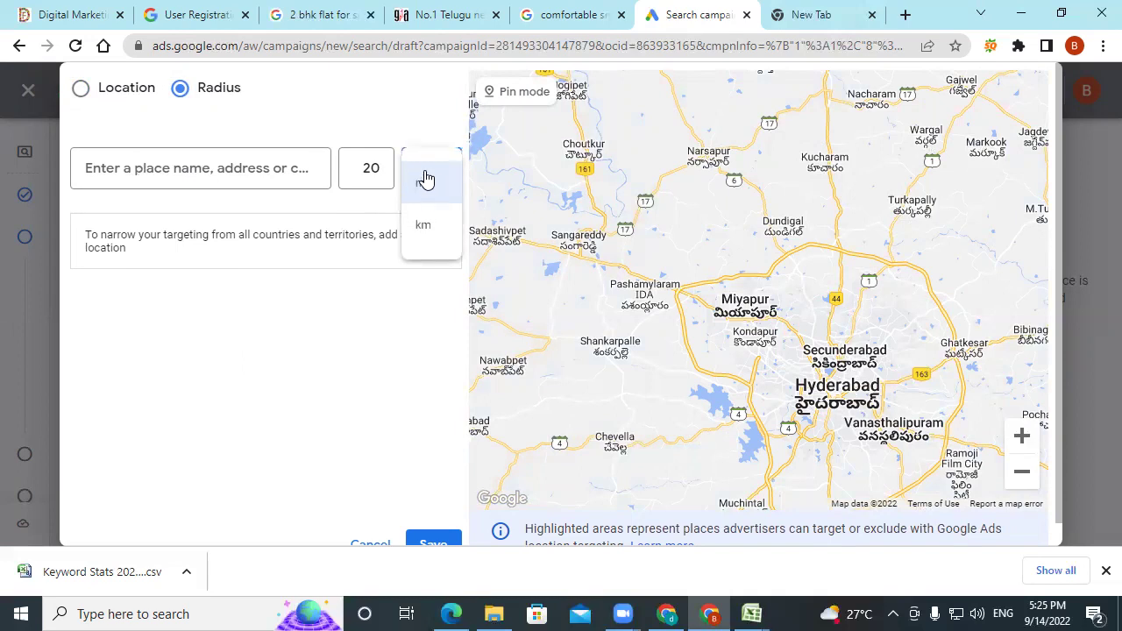
left_click(426, 225)
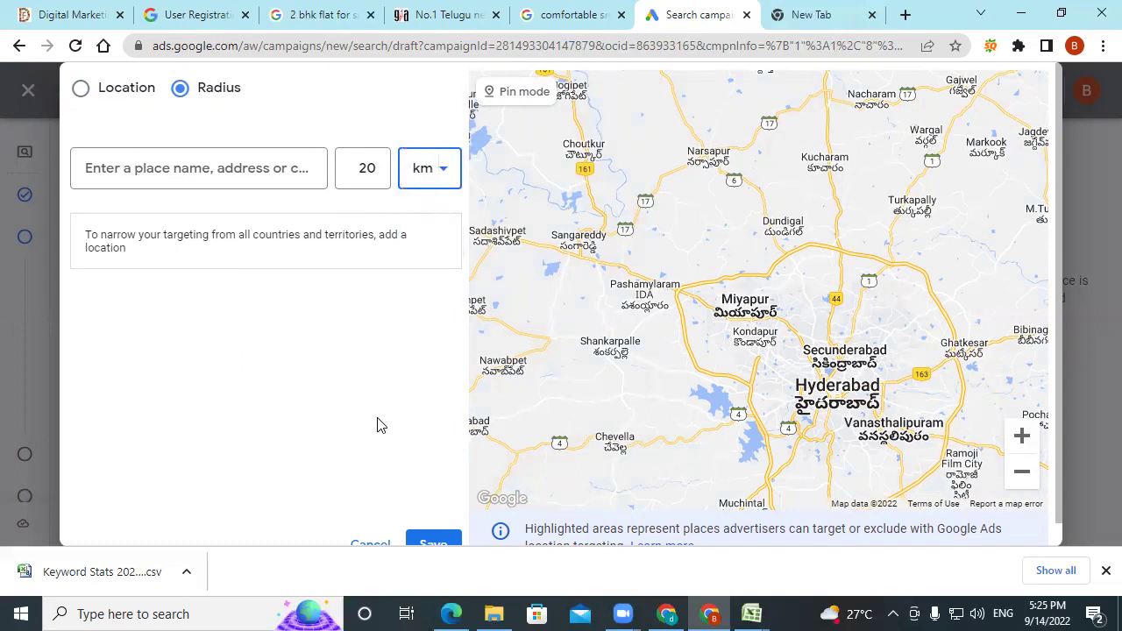
left_click(377, 174)
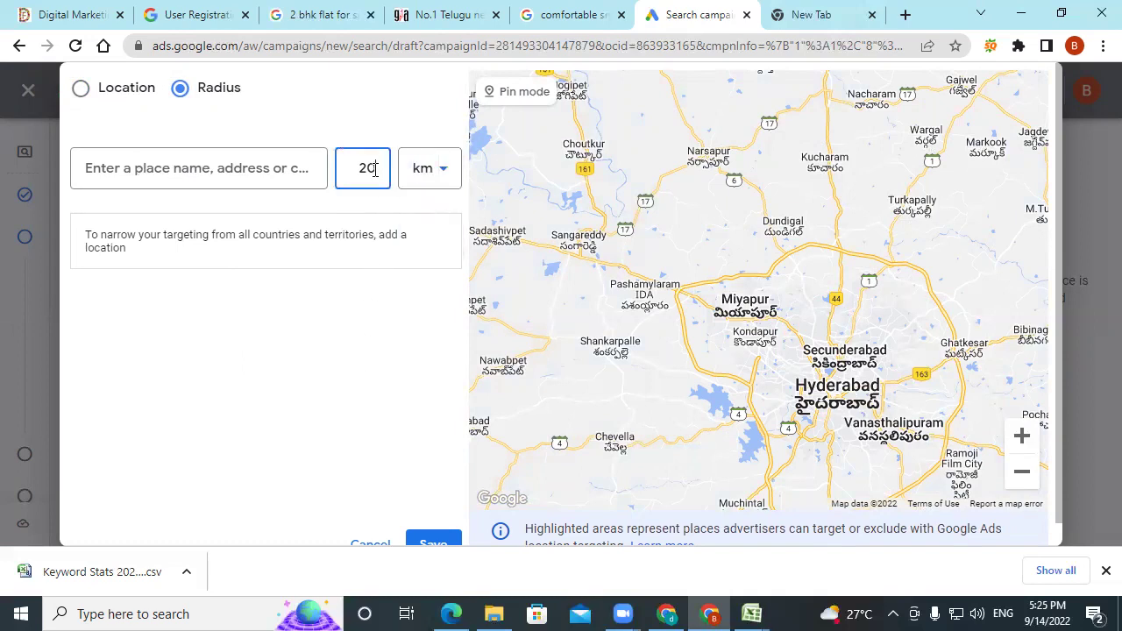
key("BackSpace")
key("BackSpace")
type("15")
Search for "hyder" and target the 15 km radius around Hyderabad, Telangana
left_click(276, 172)
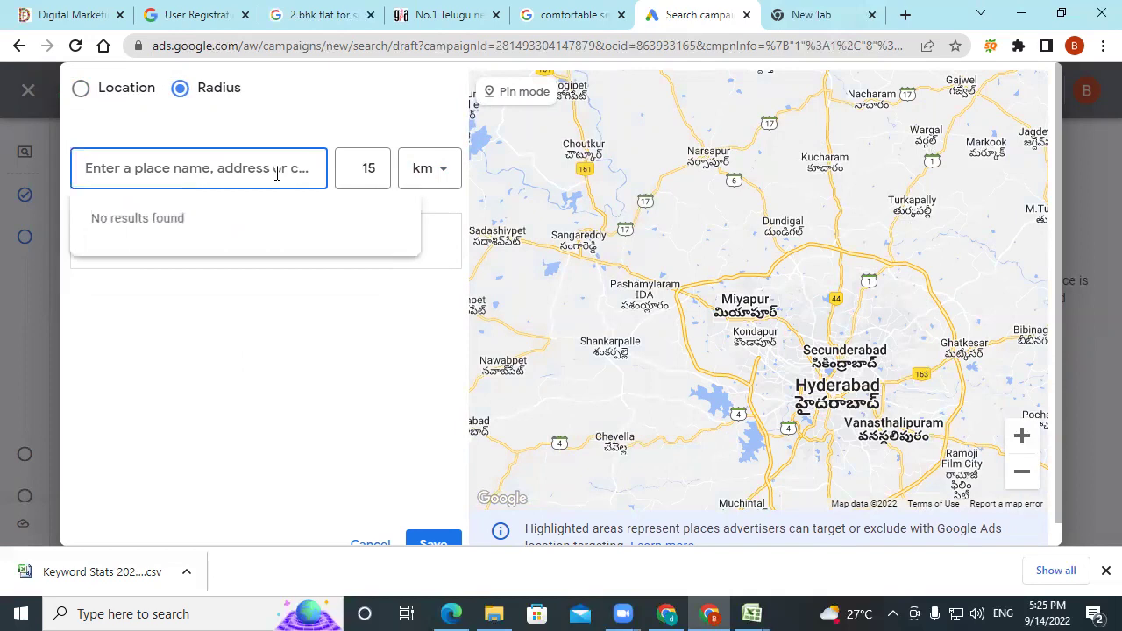
type("hyder")
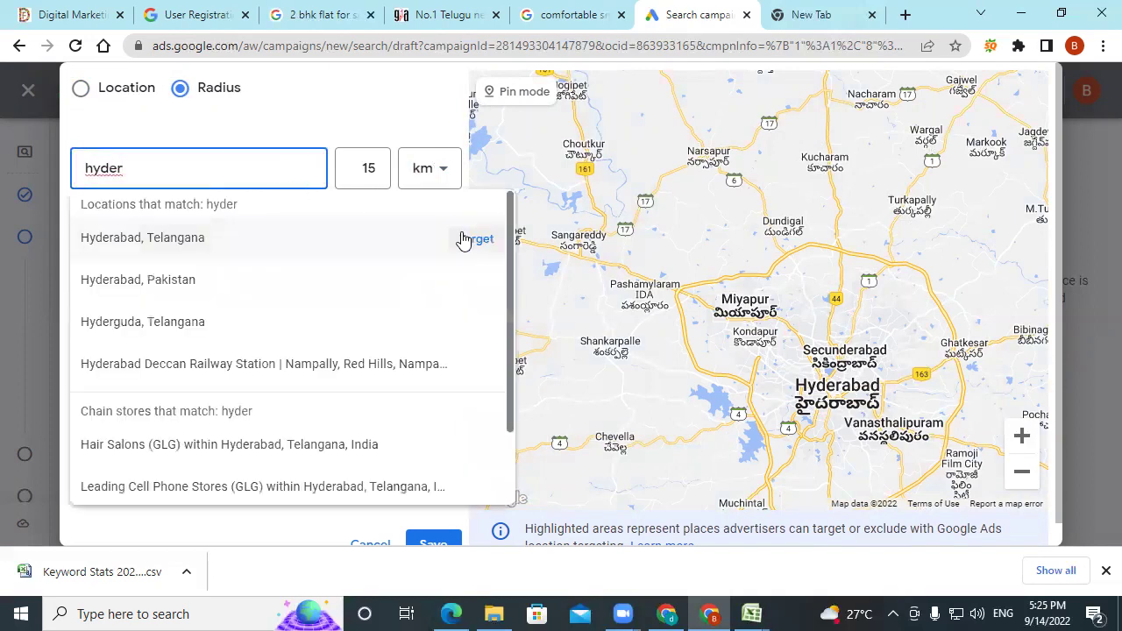
left_click(468, 242)
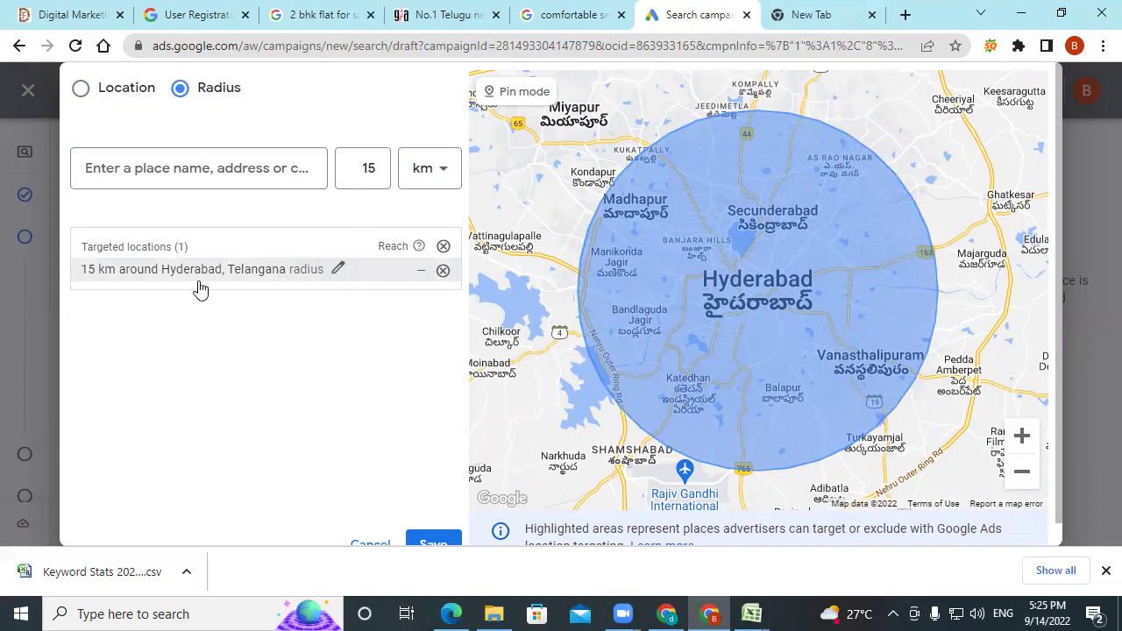
Set the target radius around Hyderabad to 25 km and save it
left_click(339, 271)
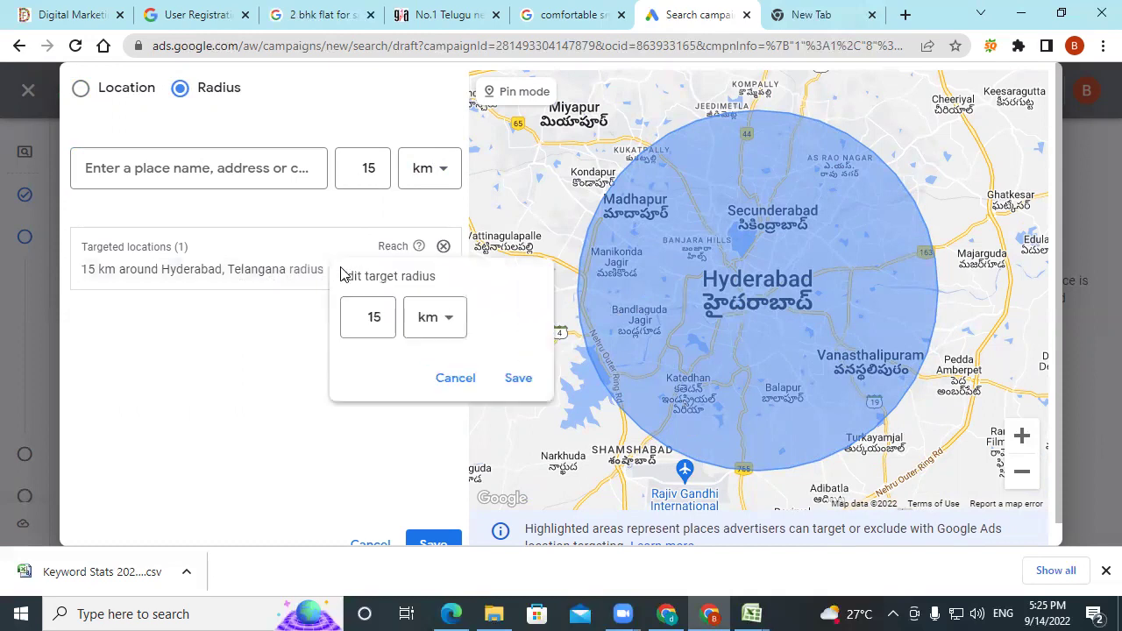
left_click(376, 316)
double_click(373, 317)
type("25")
left_click(524, 381)
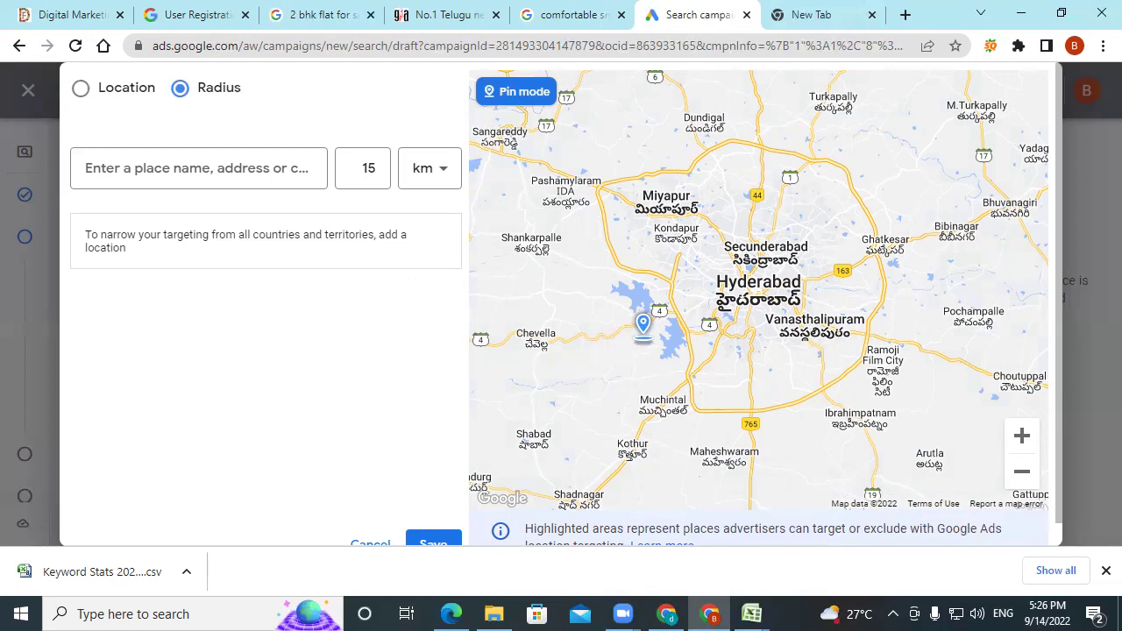
Search for "amee" and target the 15 km radius around Ameerpet, Hyderabad, Telangana
left_click(166, 174)
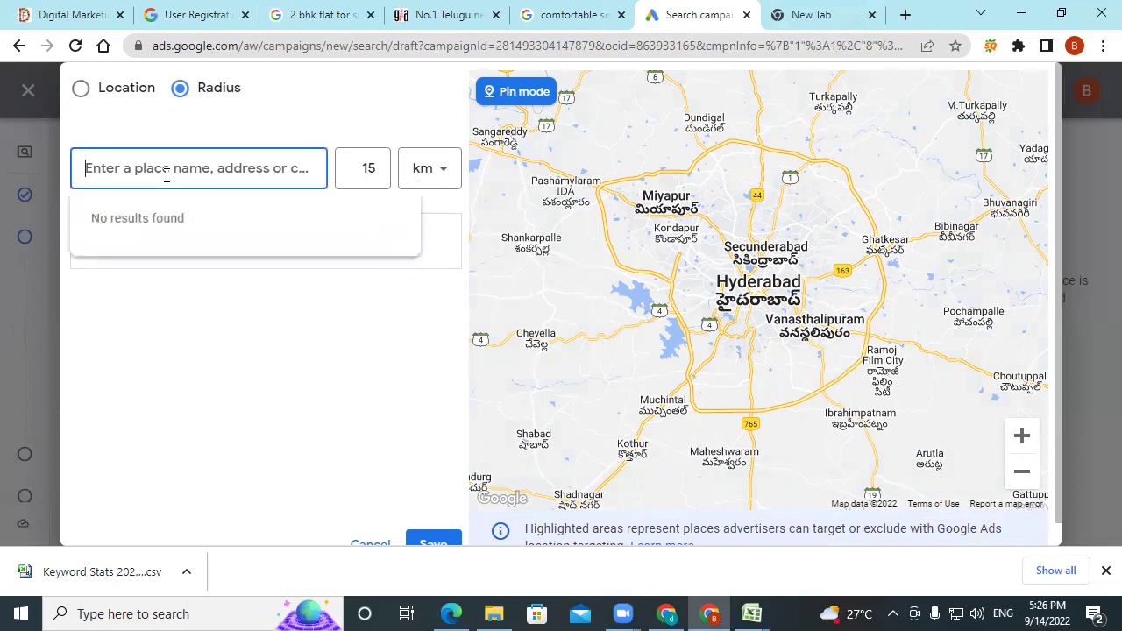
type("amee")
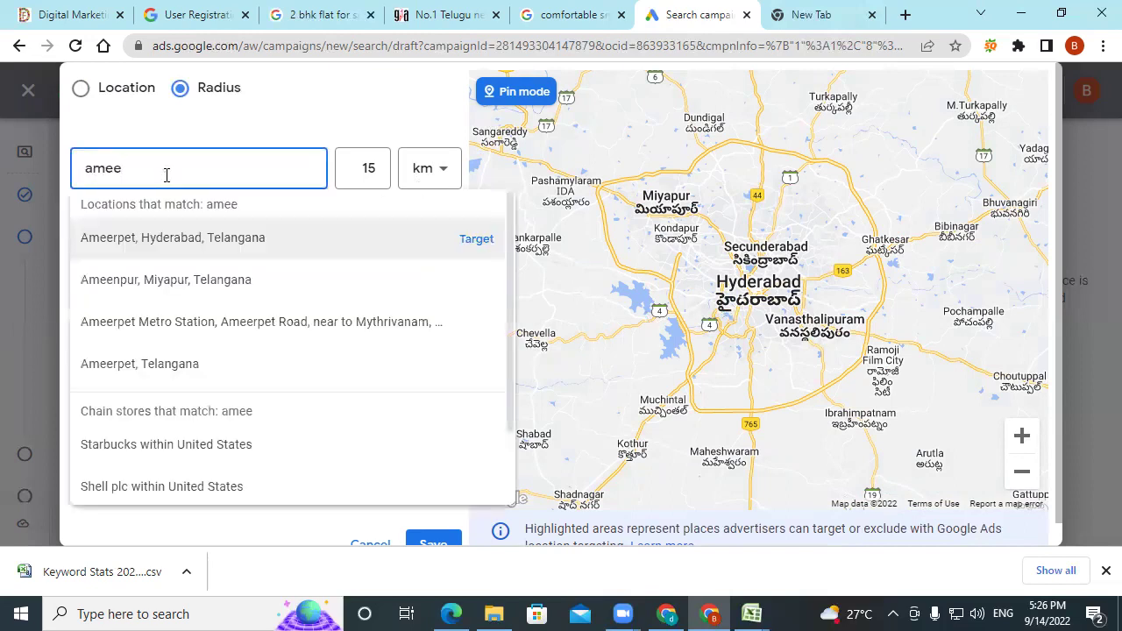
left_click(478, 240)
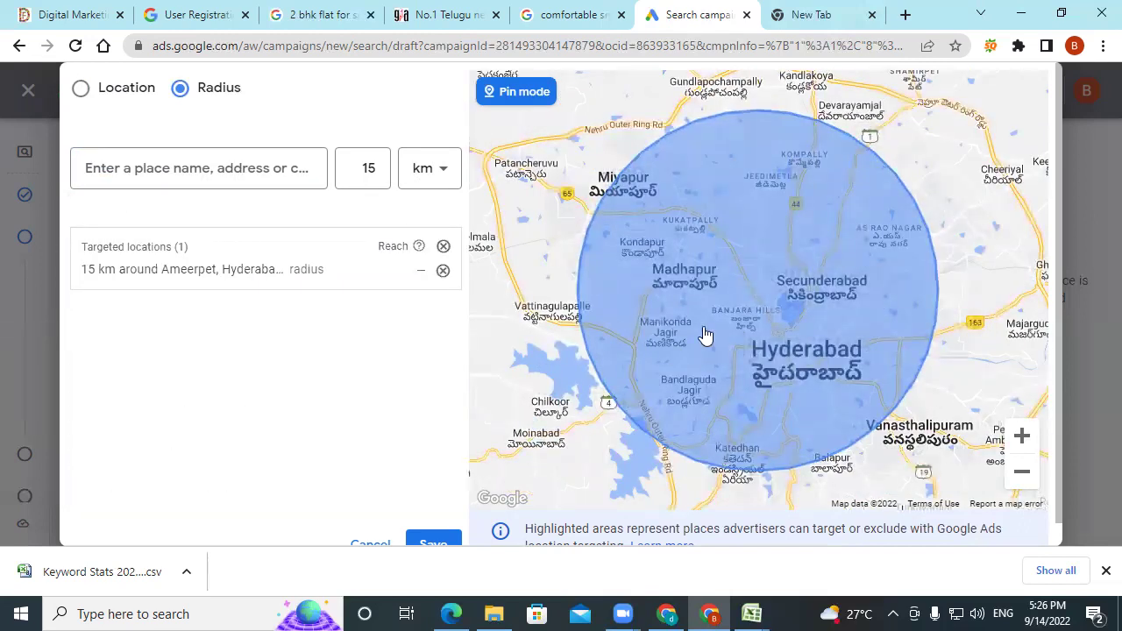
Inspect the neighbourhoods covered by the Ameerpet radius on the map and remove that target
scroll(706, 335, "down", 2)
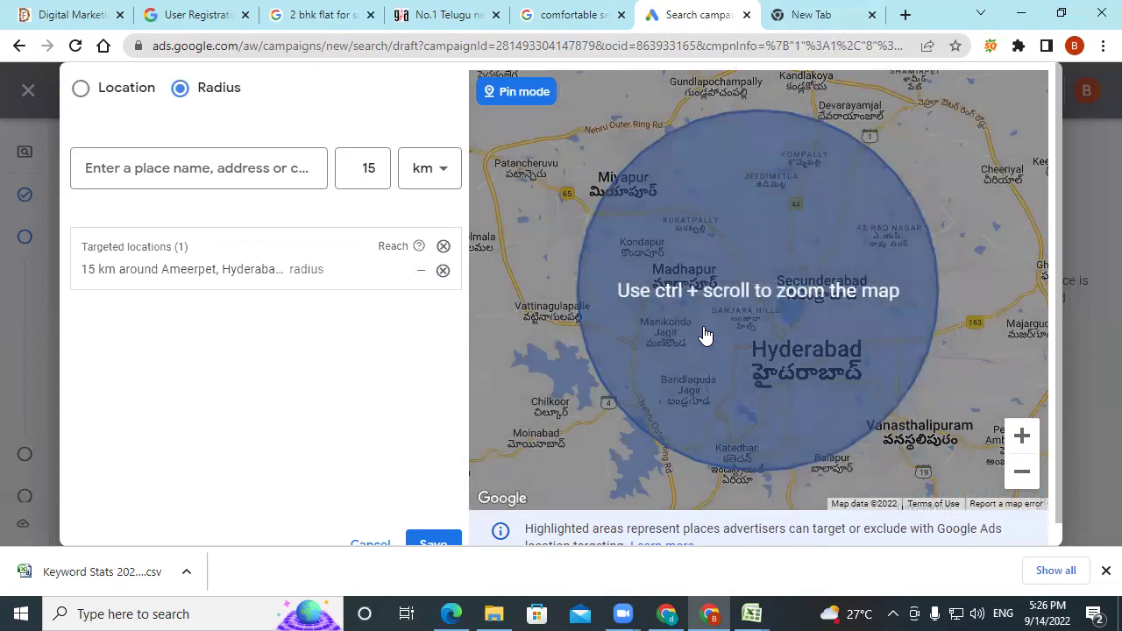
scroll(706, 335, "up", 3)
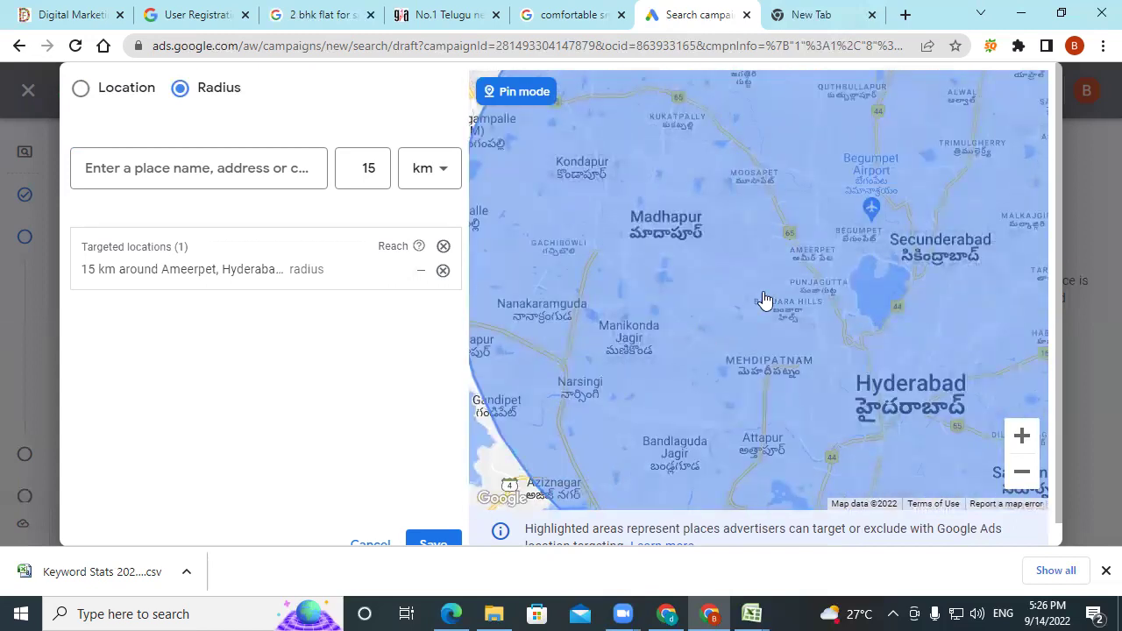
scroll(769, 296, "up", 2)
left_click_drag(772, 293, 618, 403)
scroll(683, 362, "down", 2)
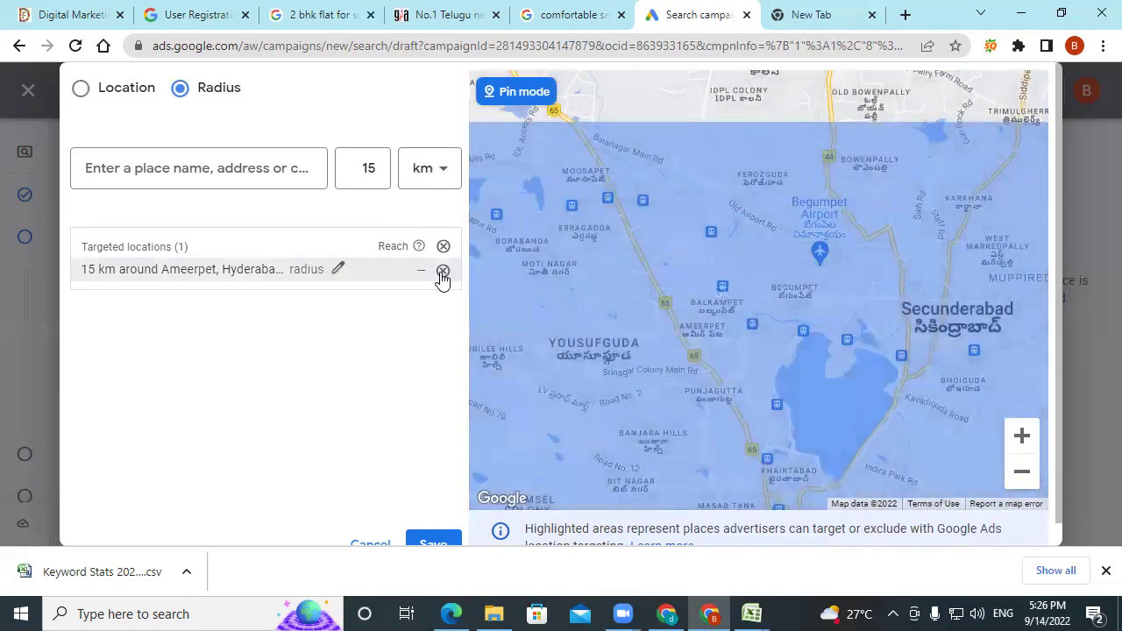
left_click(443, 271)
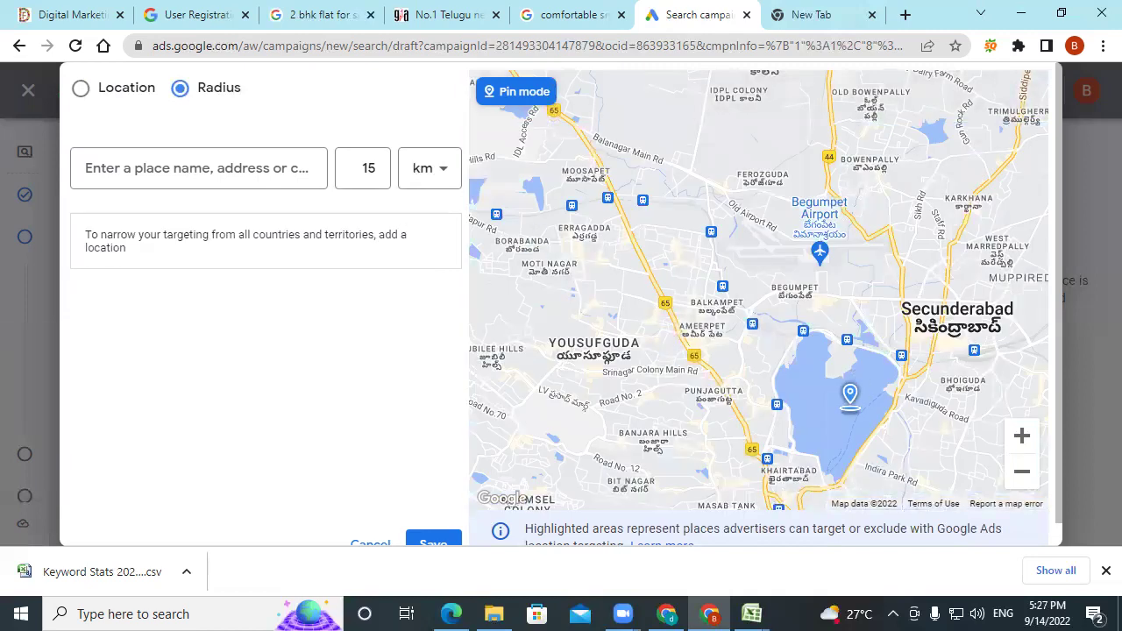
Drop a pin on the map beside Ameerpet metro station and target the 15 km radius around it
scroll(672, 363, "up", 1)
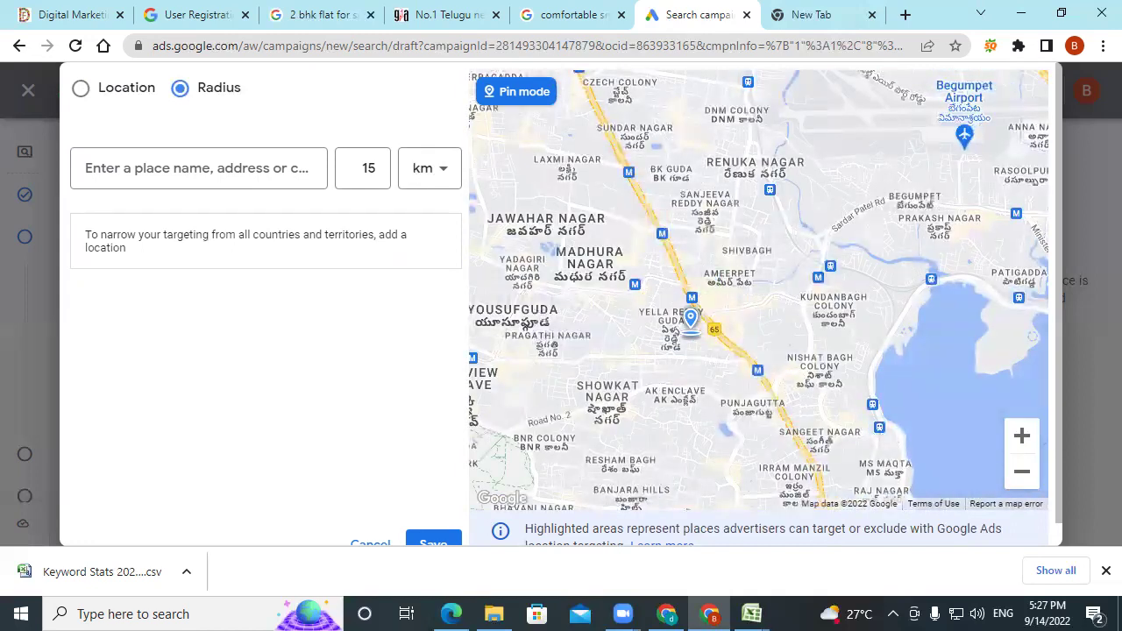
scroll(691, 322, "up", 1)
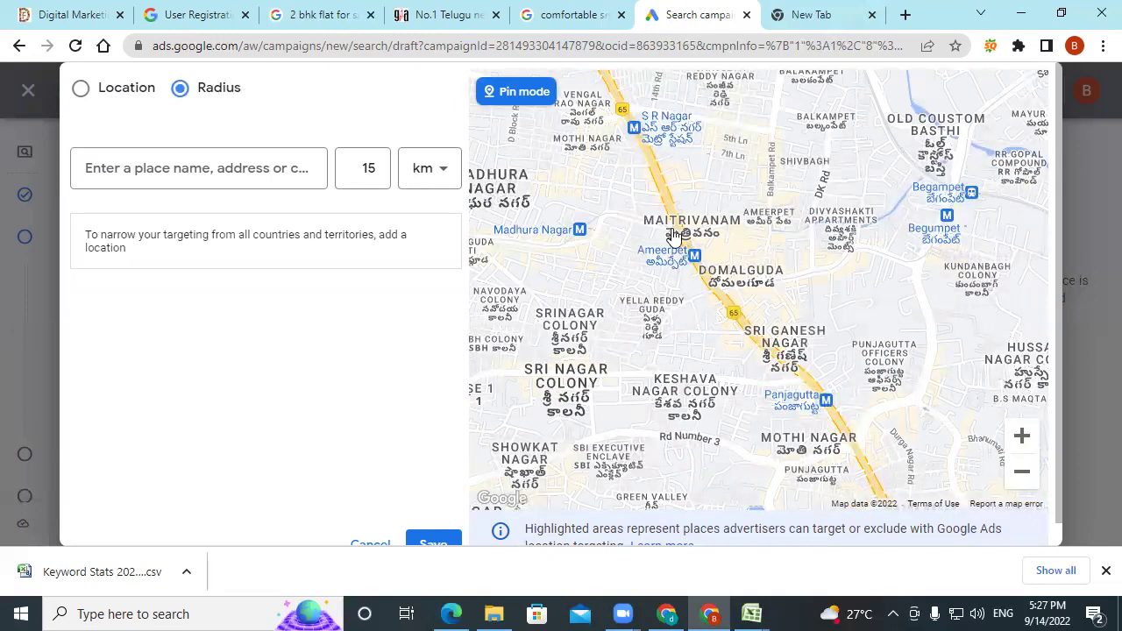
scroll(672, 272, "up", 1)
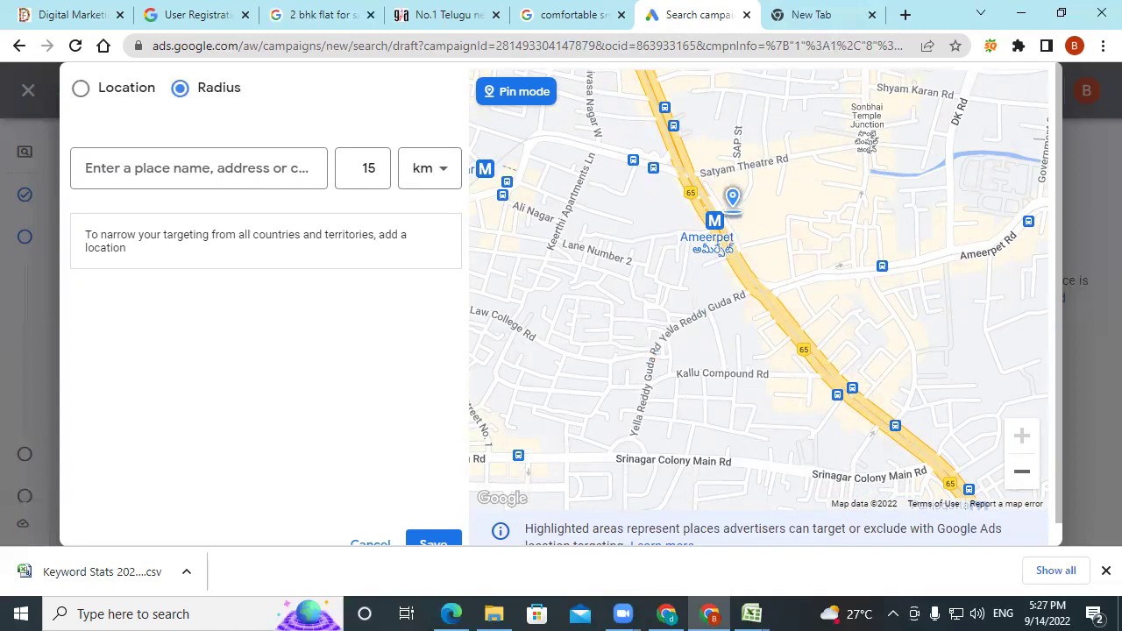
left_click(733, 209)
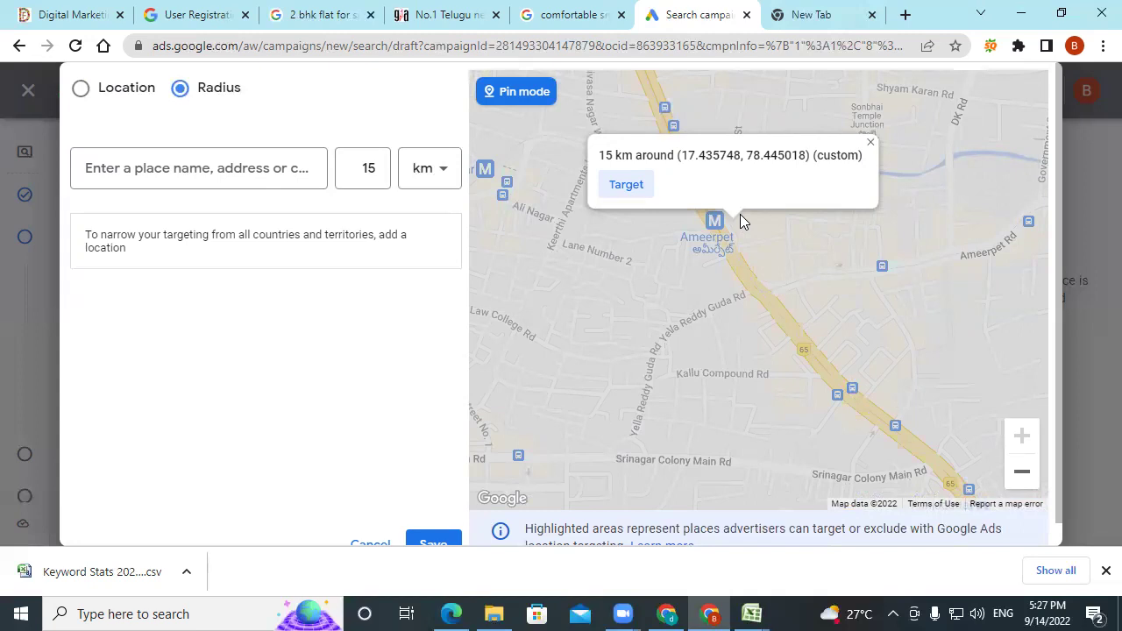
left_click(616, 192)
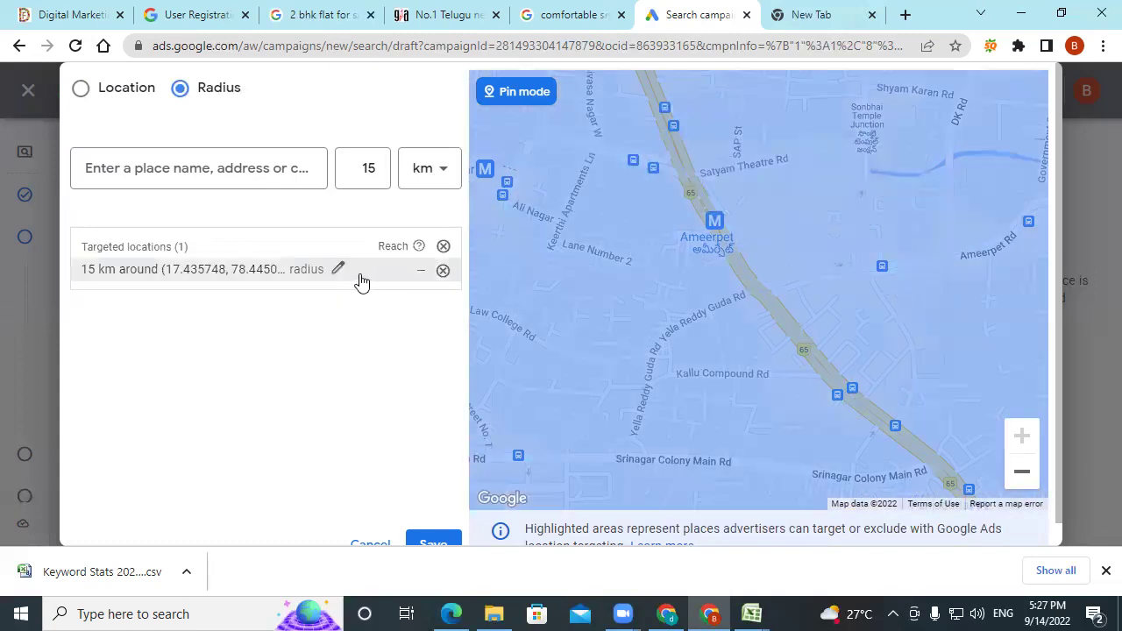
Set the pinned location's target radius to 1 km, save it, and remove the target from the list
left_click(341, 271)
left_click_drag(374, 317, 386, 326)
key("BackSpace")
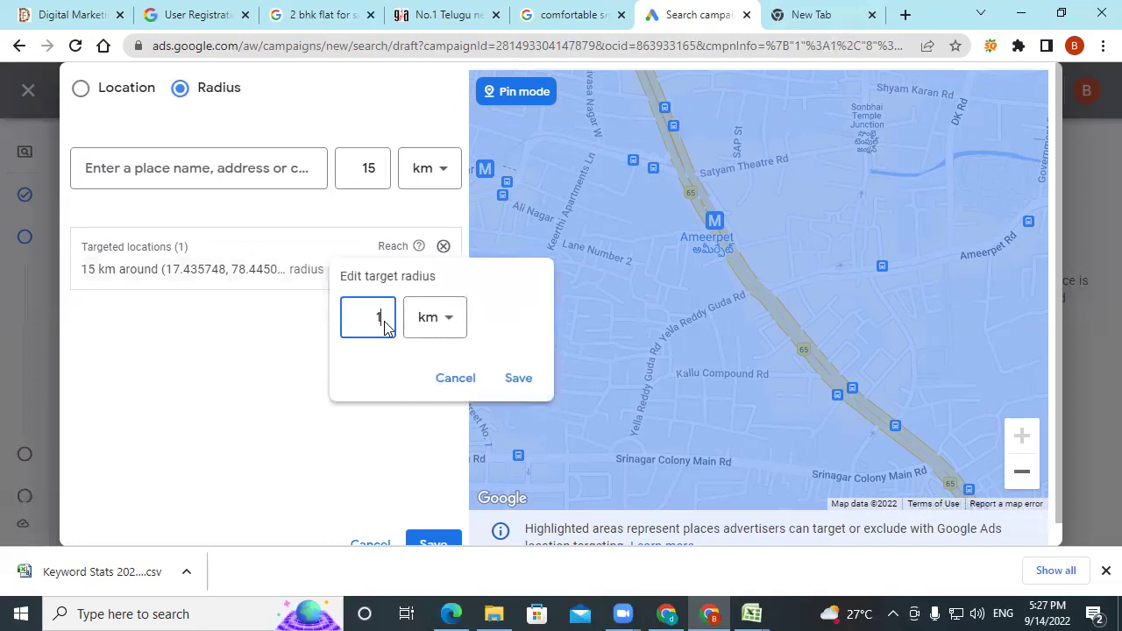
left_click(518, 379)
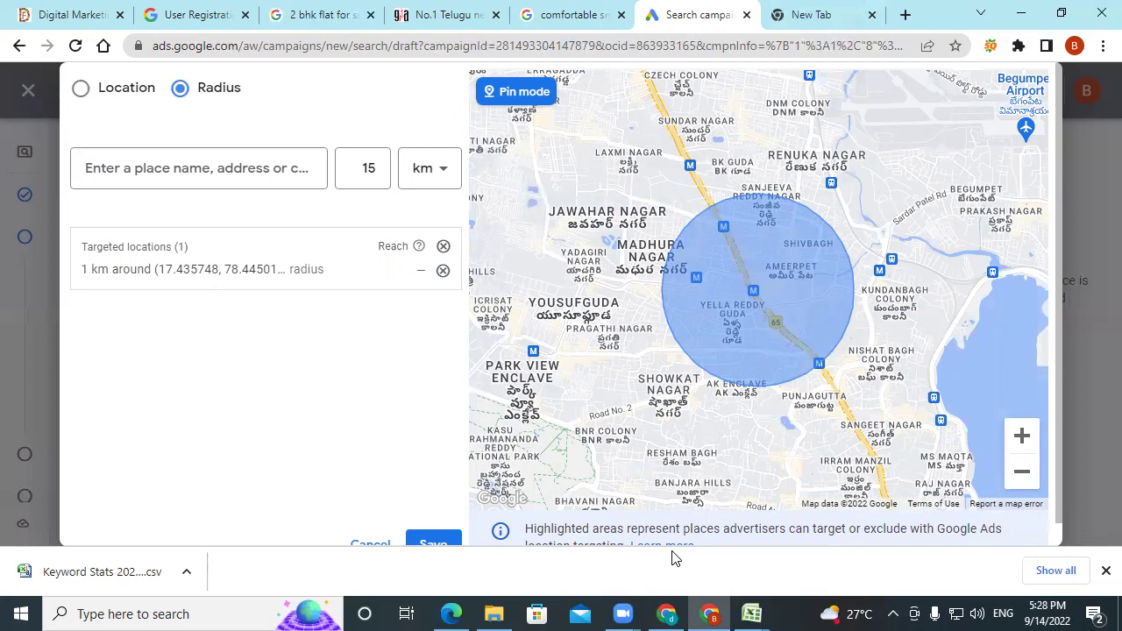
left_click(443, 270)
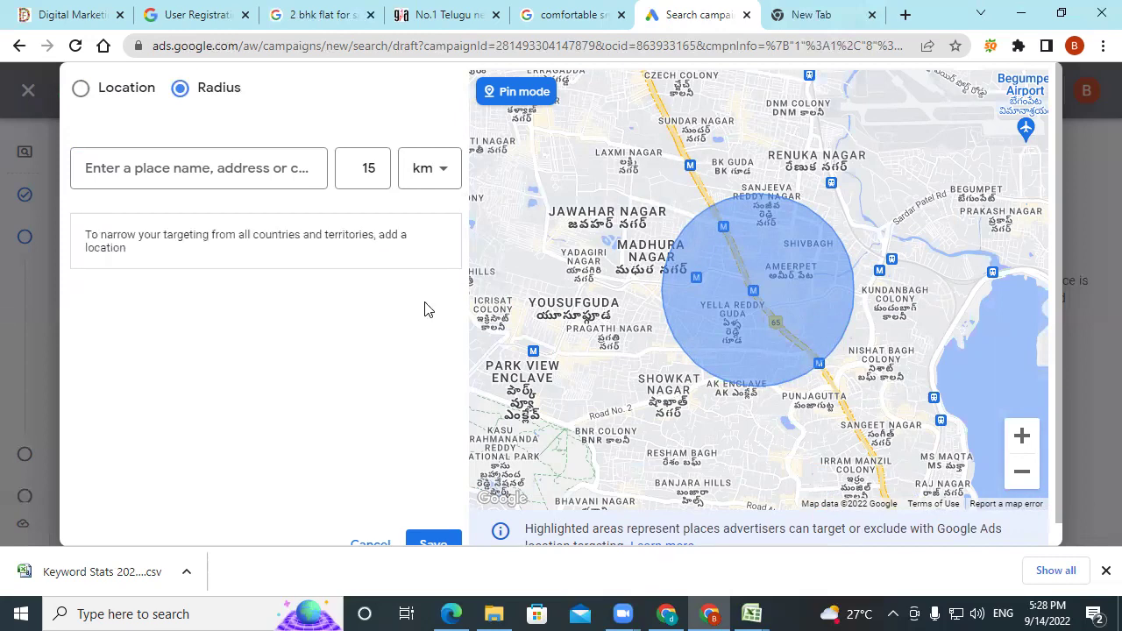
Switch from radius to location targeting, search for "hyderaba", and target the city of Hyderabad, Telangana, India
left_click(84, 93)
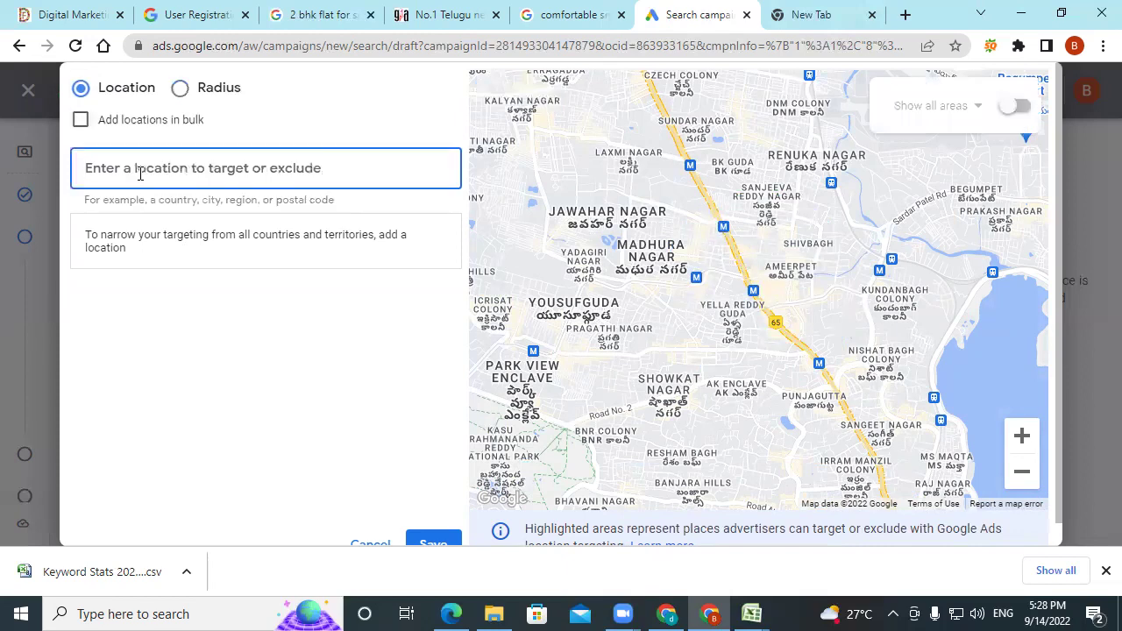
type("hyd")
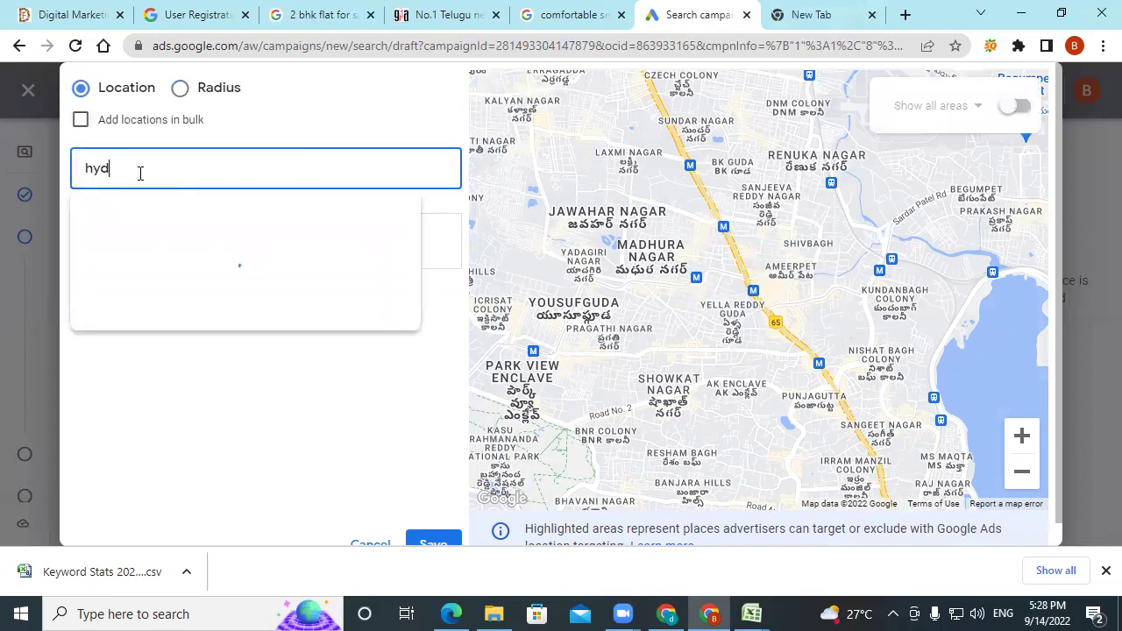
type("eraba")
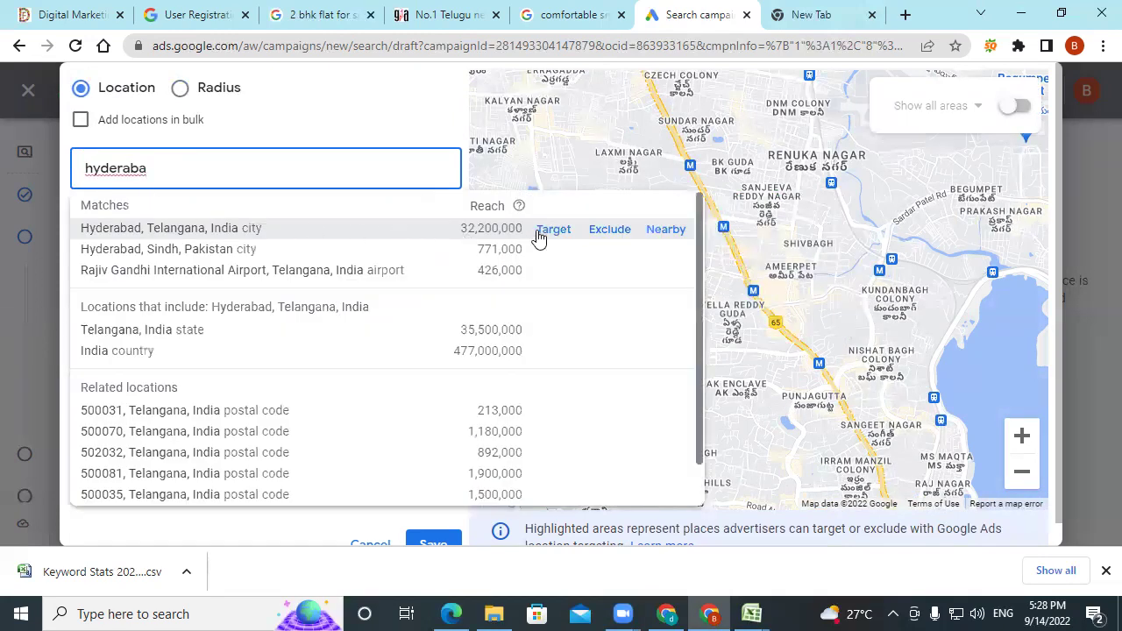
key("Return")
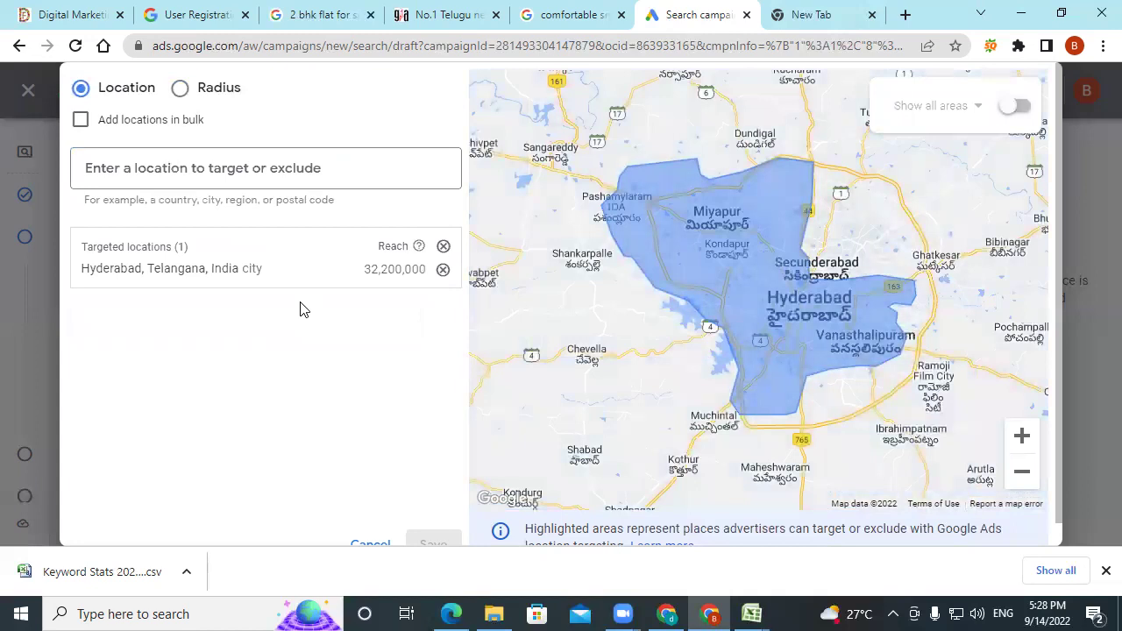
Search the locations for "madhapur" and exclude the postal code 500081, Telangana, India
left_click(149, 172)
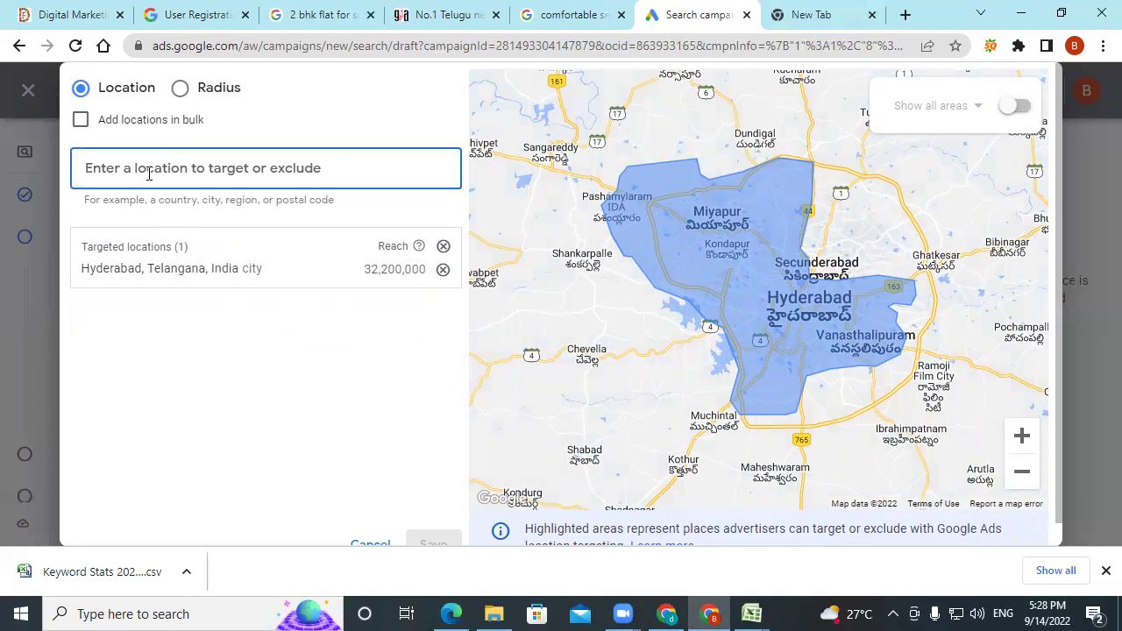
type("madha")
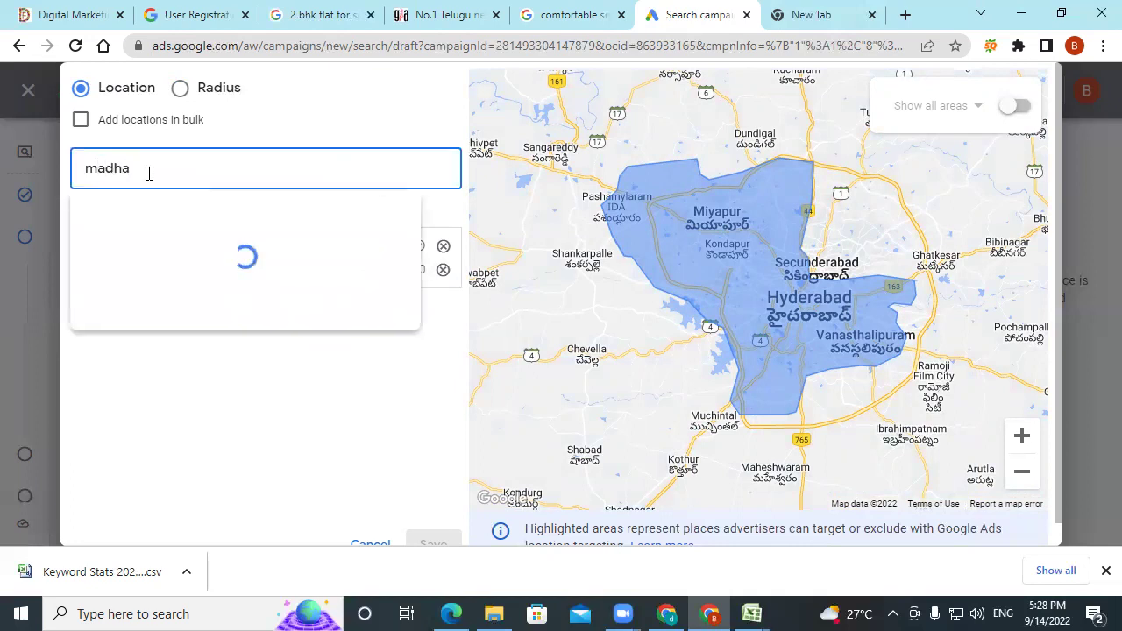
type("pur")
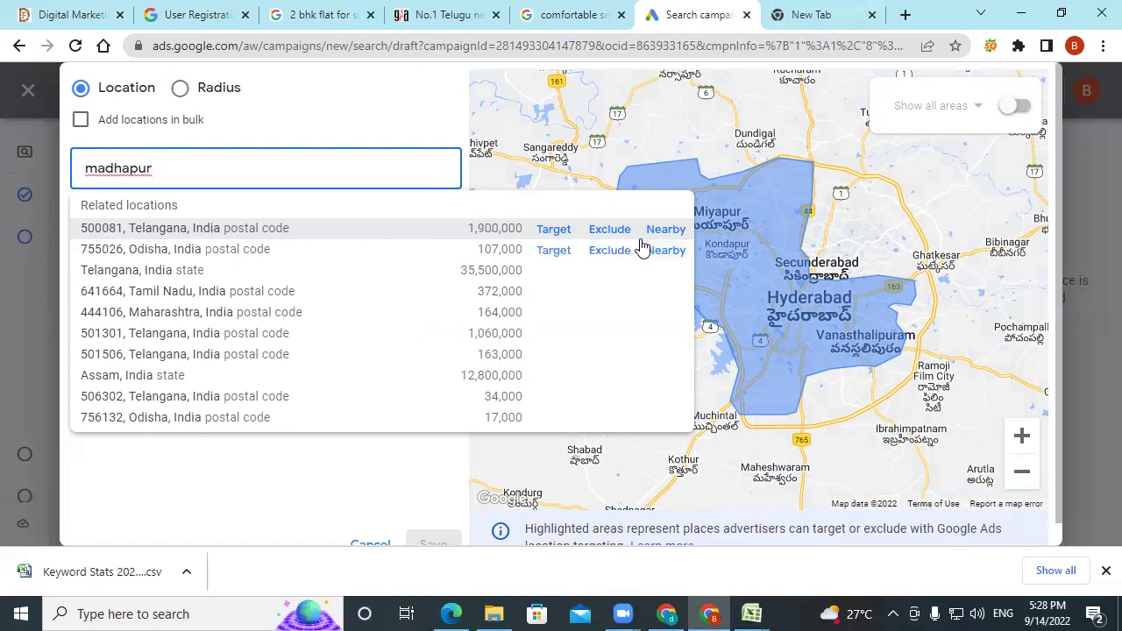
left_click(614, 230)
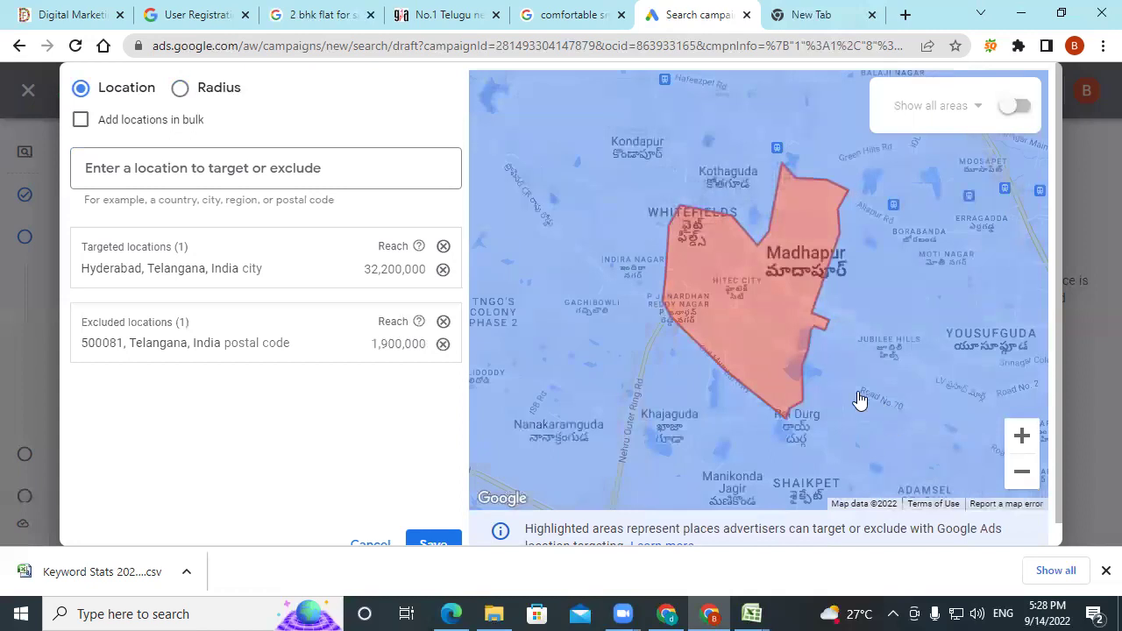
Inspect the excluded area on the map, remove the 500081 exclusion, and cancel the advanced location search
scroll(845, 379, "down", 2)
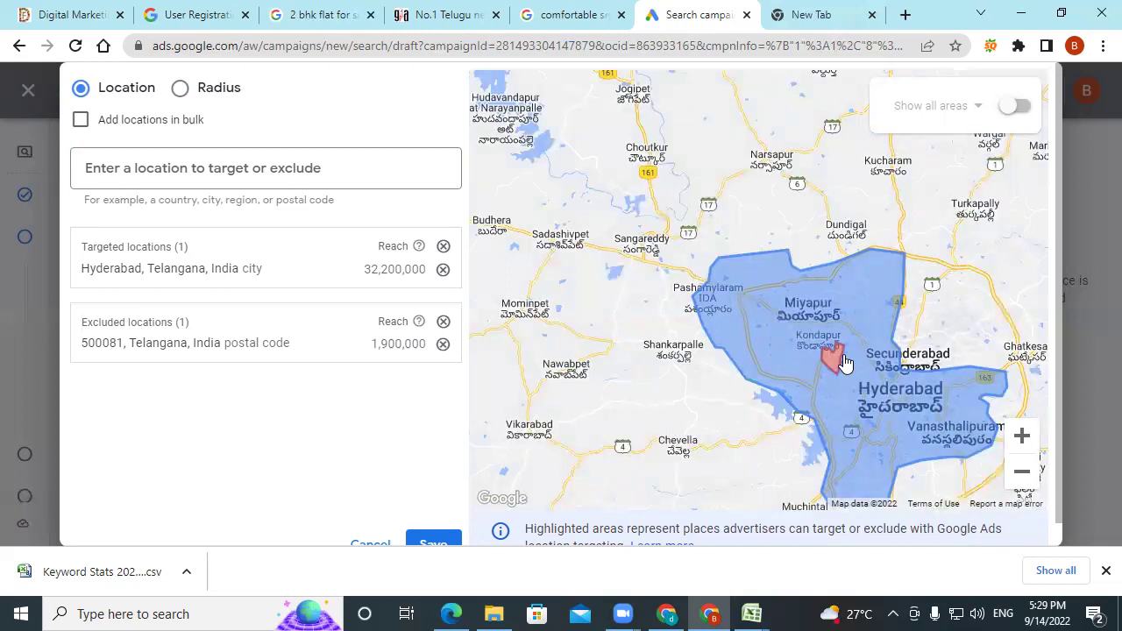
scroll(664, 431, "down", 1)
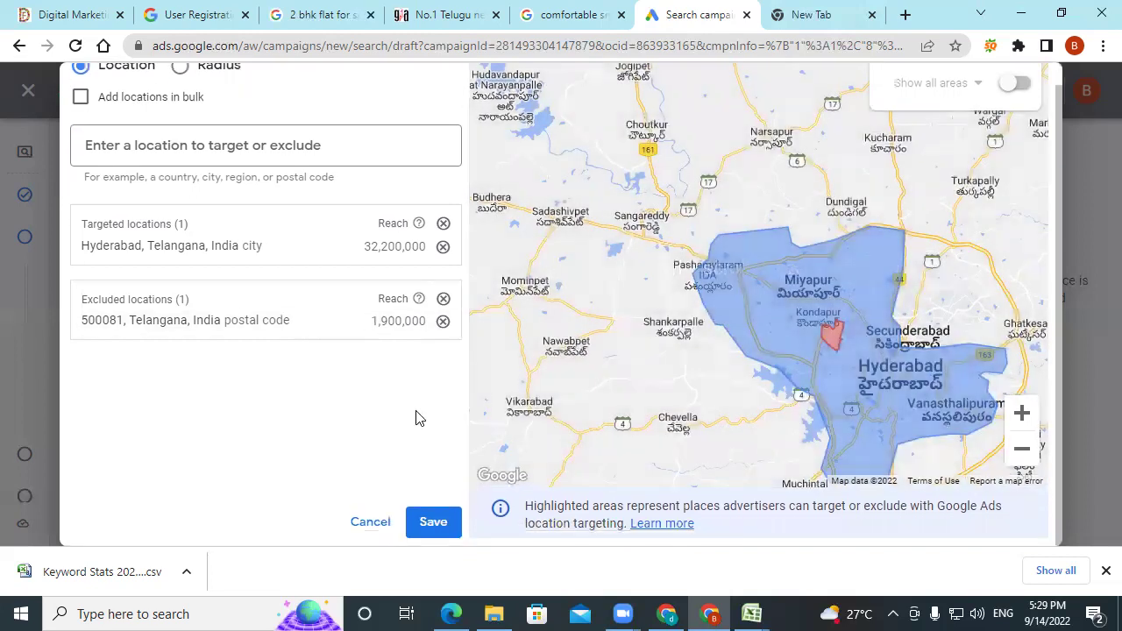
left_click(443, 322)
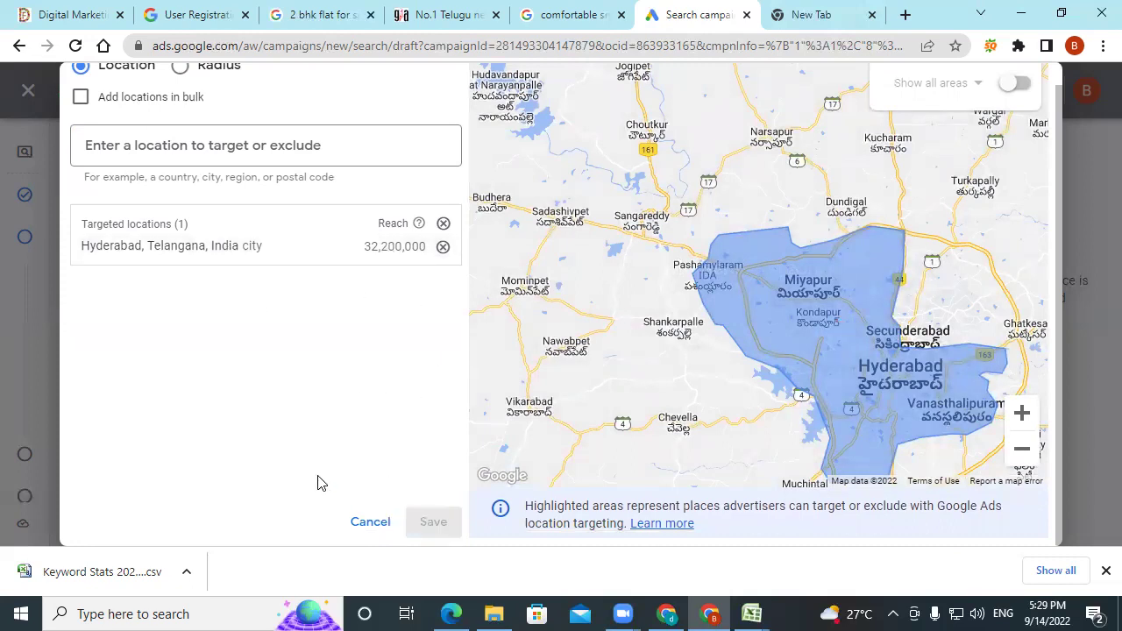
left_click(370, 523)
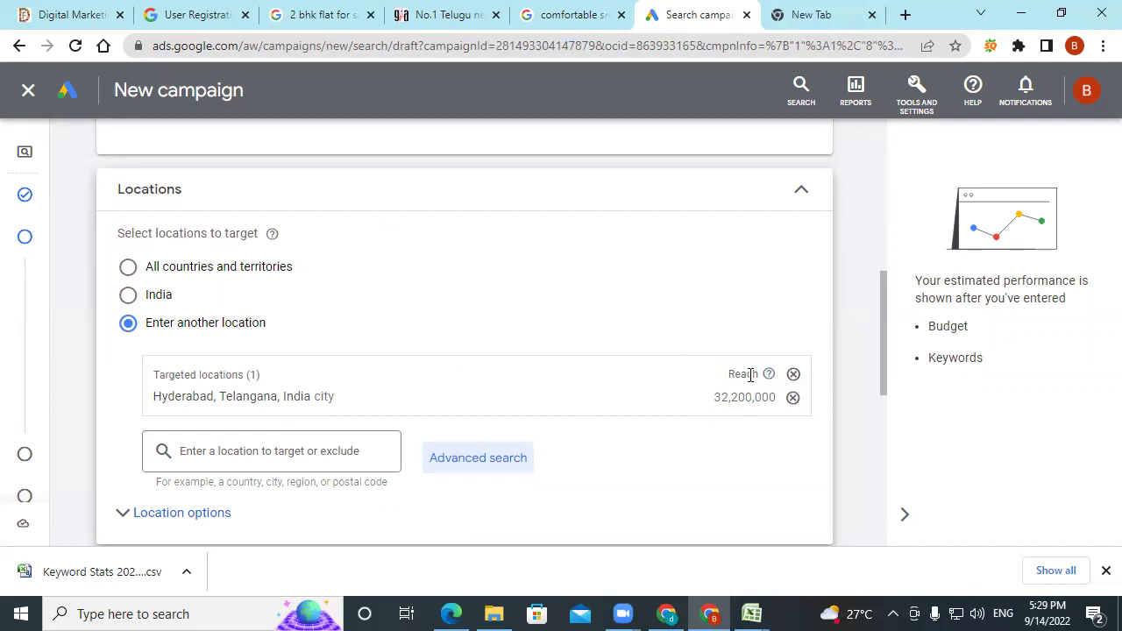
Review the Target and Exclude choices in the location options, collapse them, and look over the languages and audience segments settings
scroll(380, 341, "down", 2)
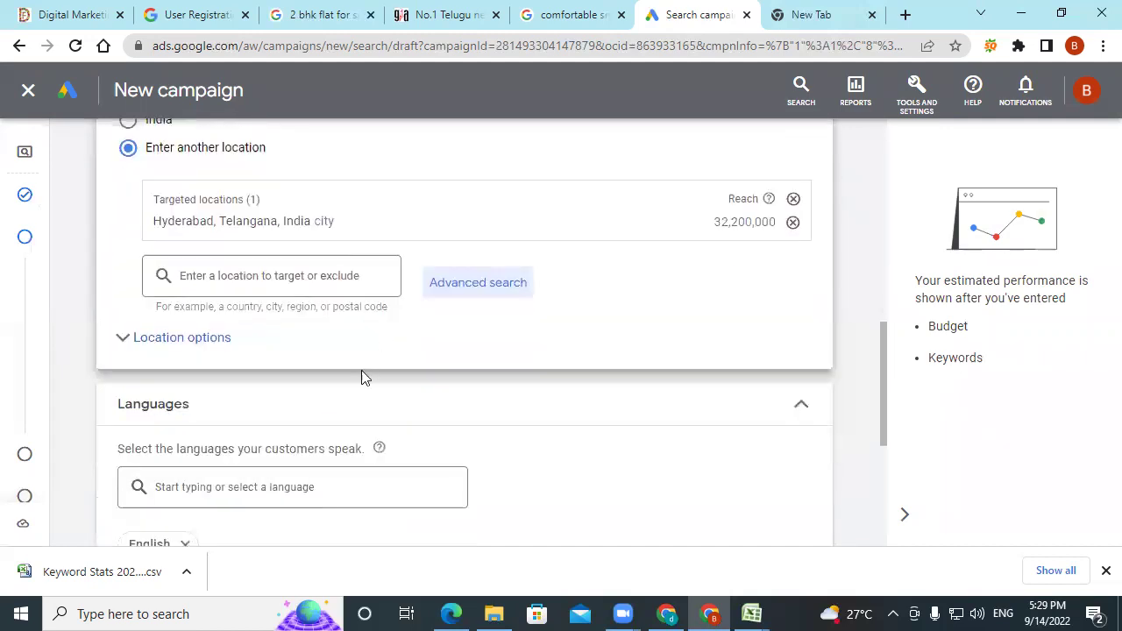
left_click(161, 344)
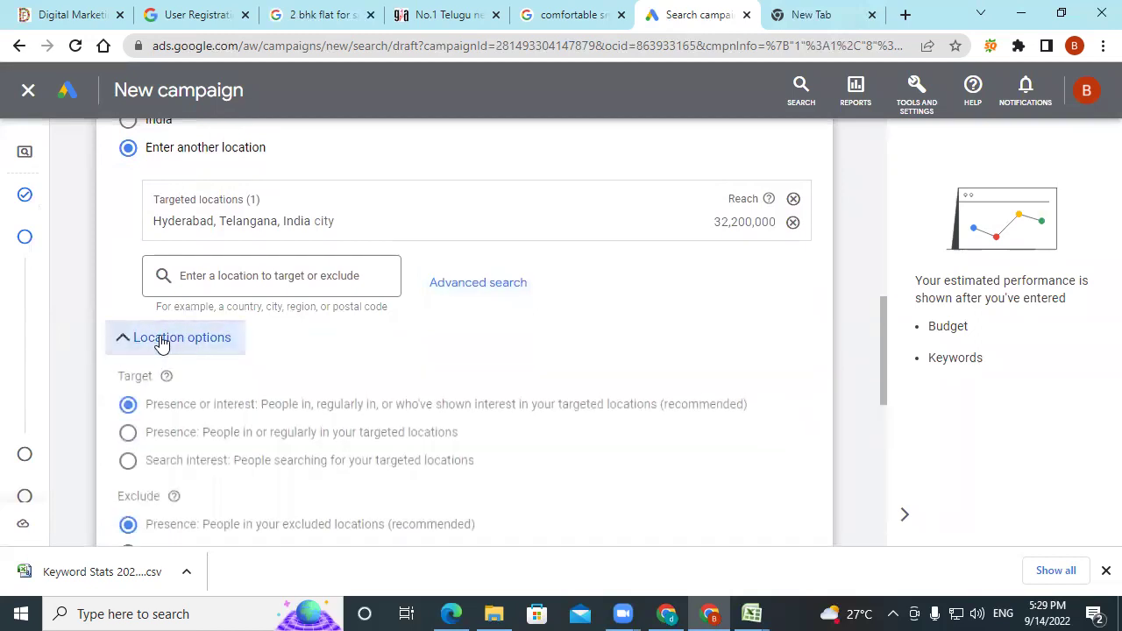
scroll(161, 356, "down", 1)
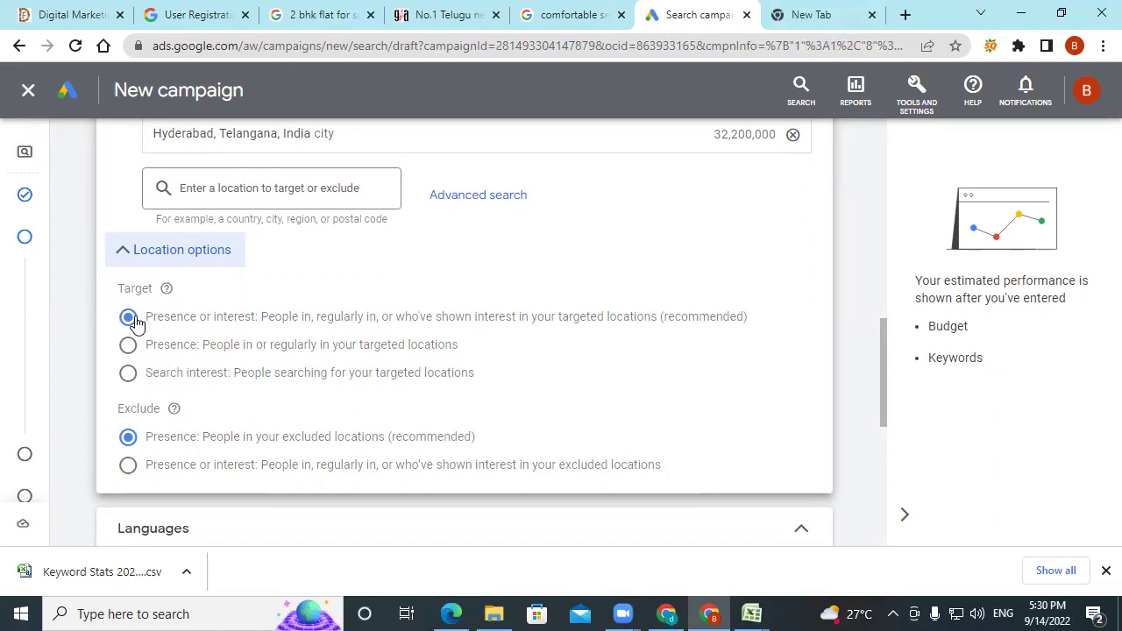
scroll(136, 323, "down", 1)
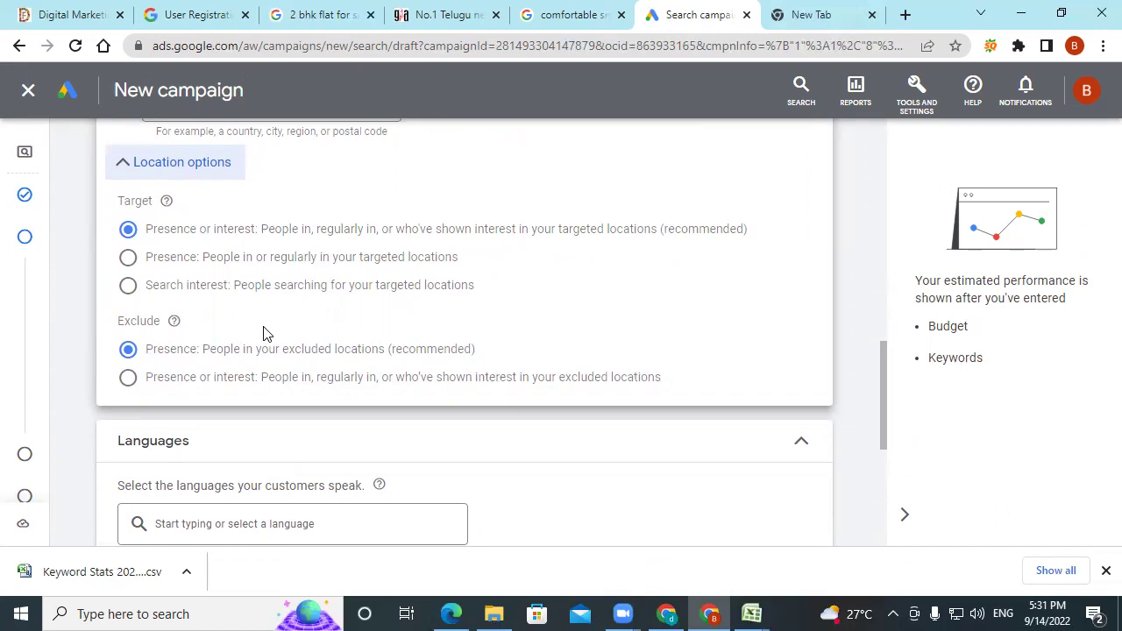
scroll(263, 333, "up", 2)
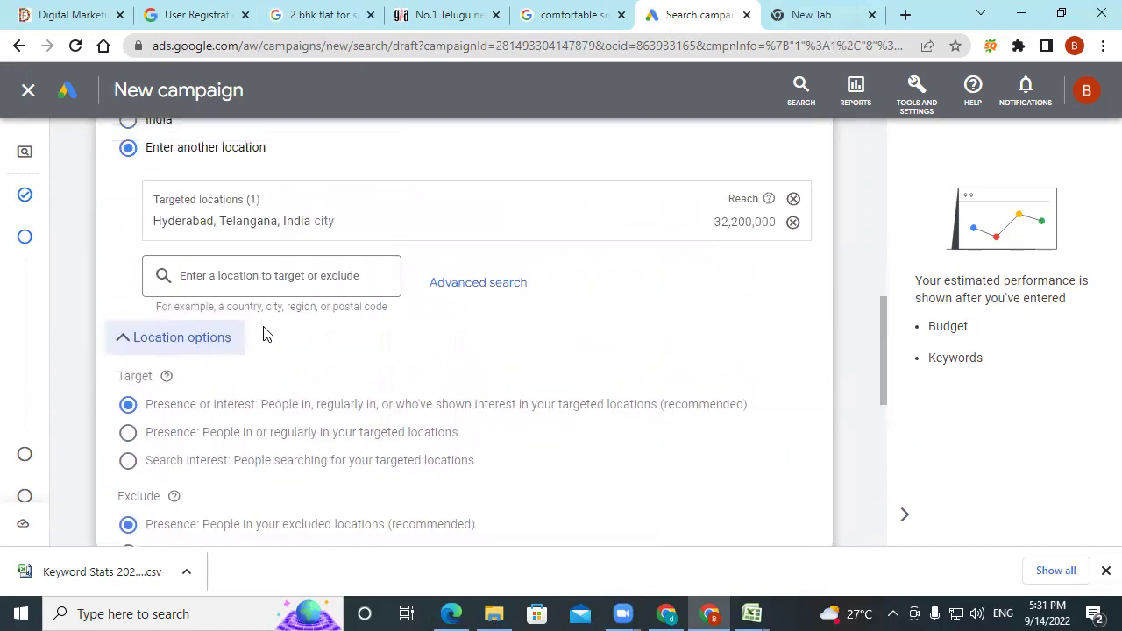
left_click(170, 347)
scroll(325, 403, "down", 2)
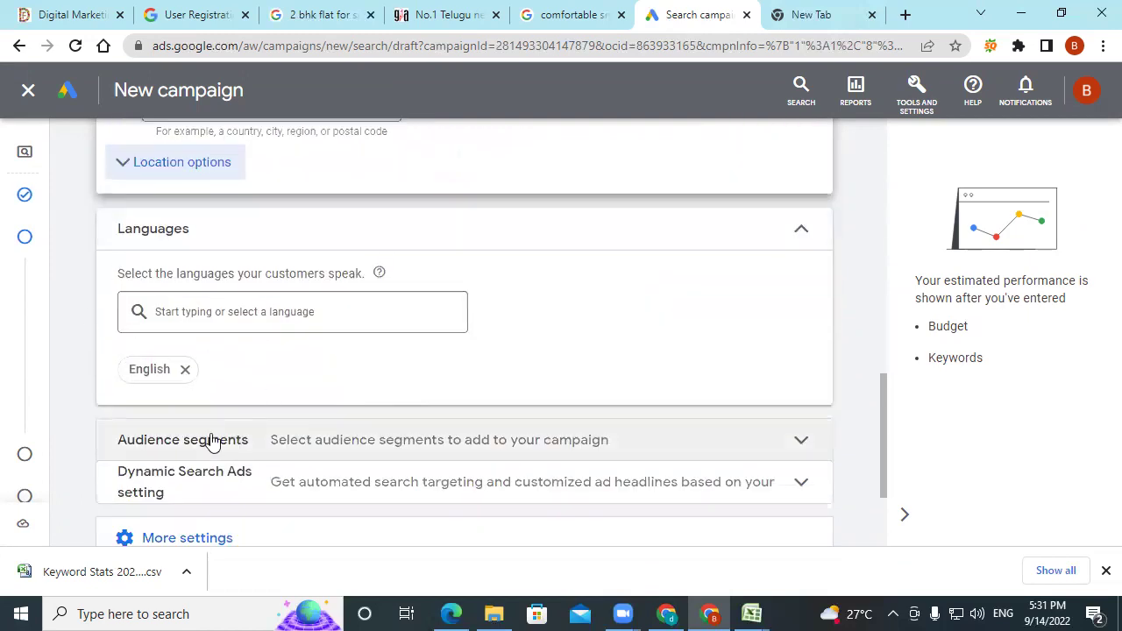
scroll(413, 447, "down", 1)
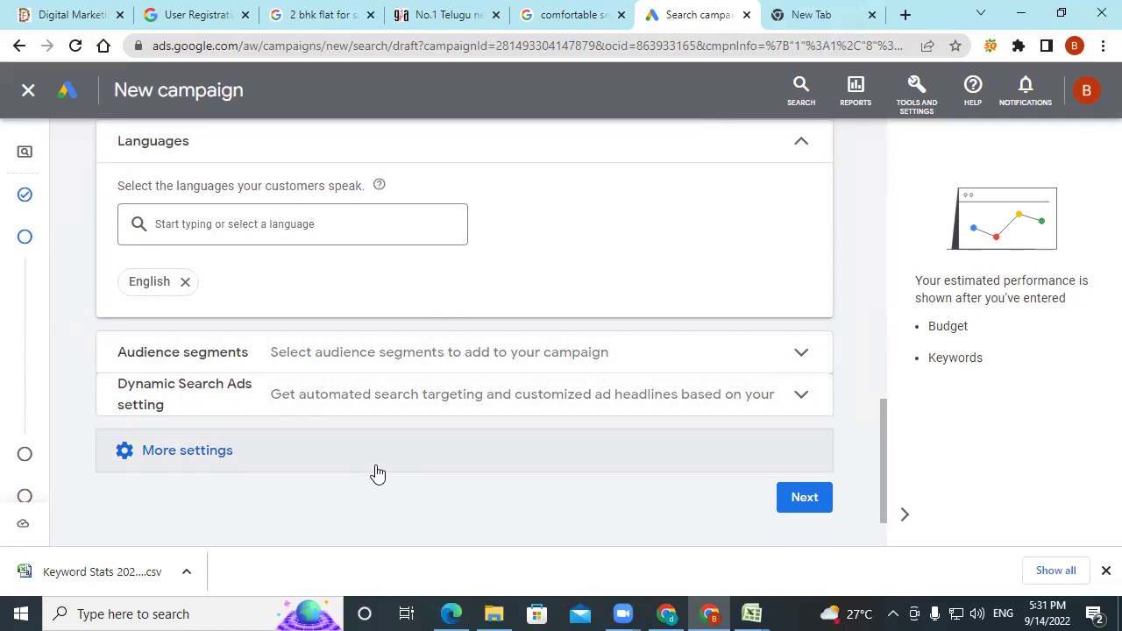
Open danithadigital.com in the empty browser tab and read its list of business verticals
left_click(813, 19)
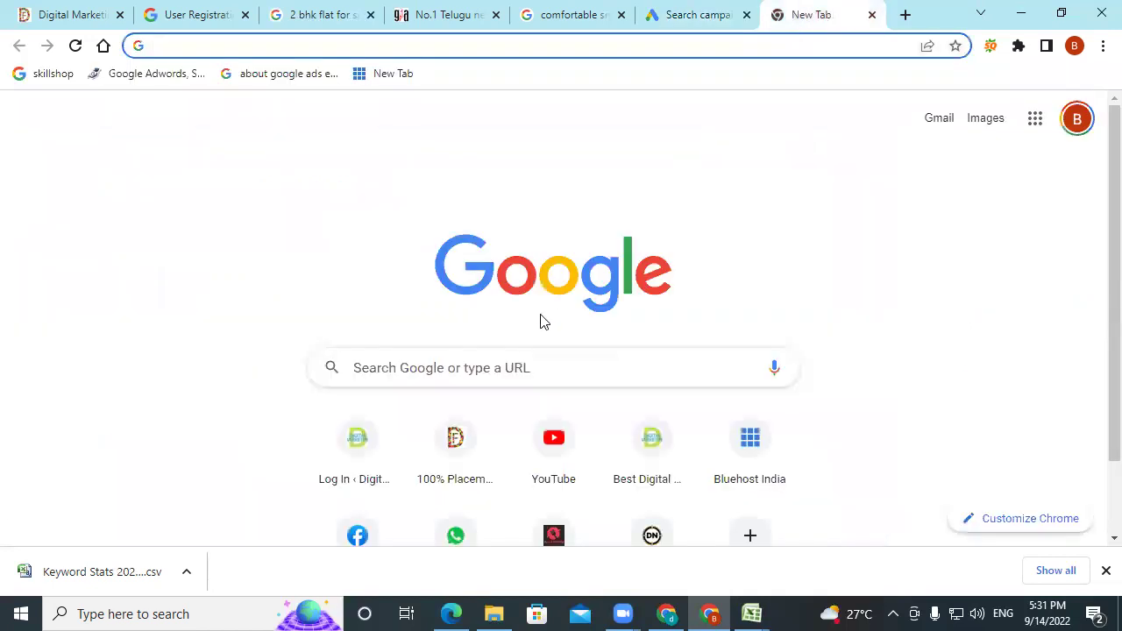
type("da")
key("Return")
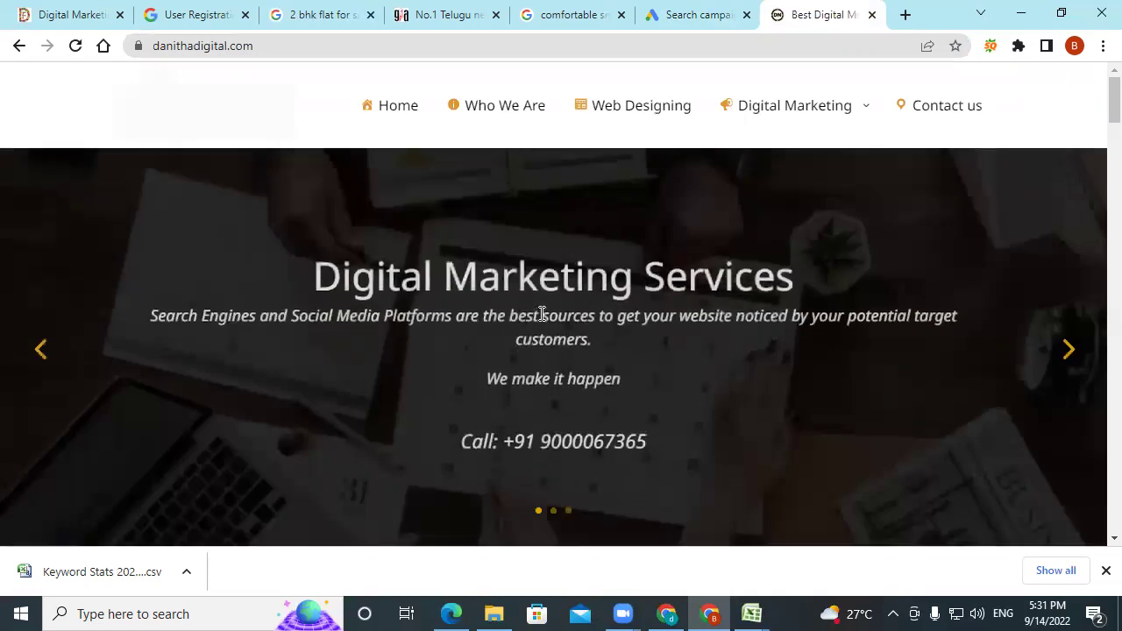
scroll(529, 339, "down", 15)
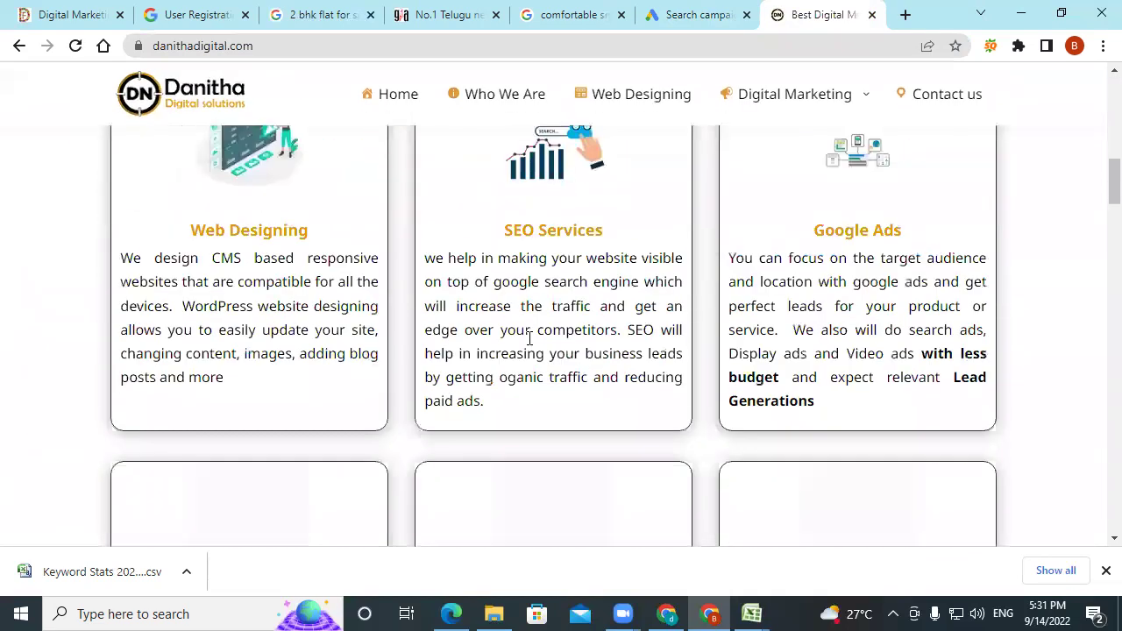
scroll(529, 339, "down", 20)
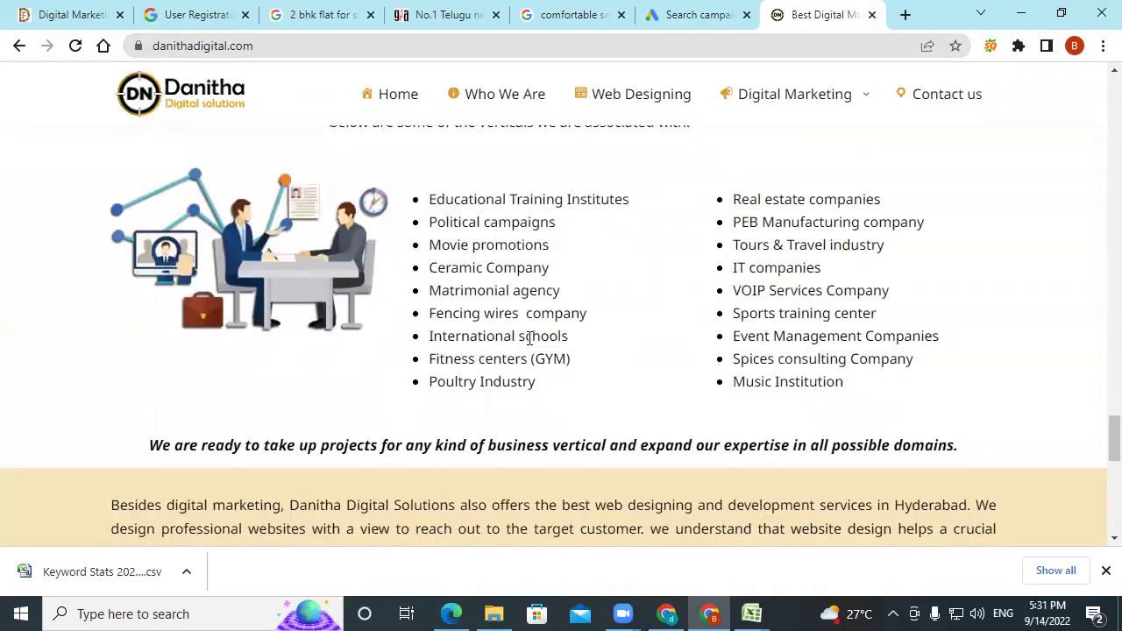
scroll(508, 285, "up", 2)
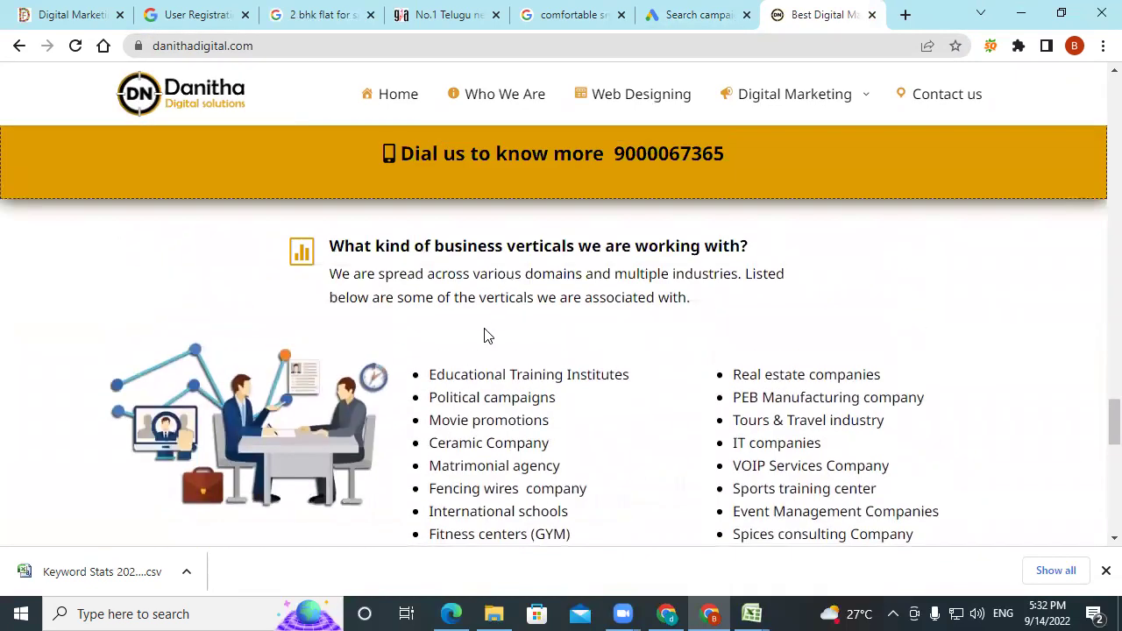
scroll(611, 376, "down", 1)
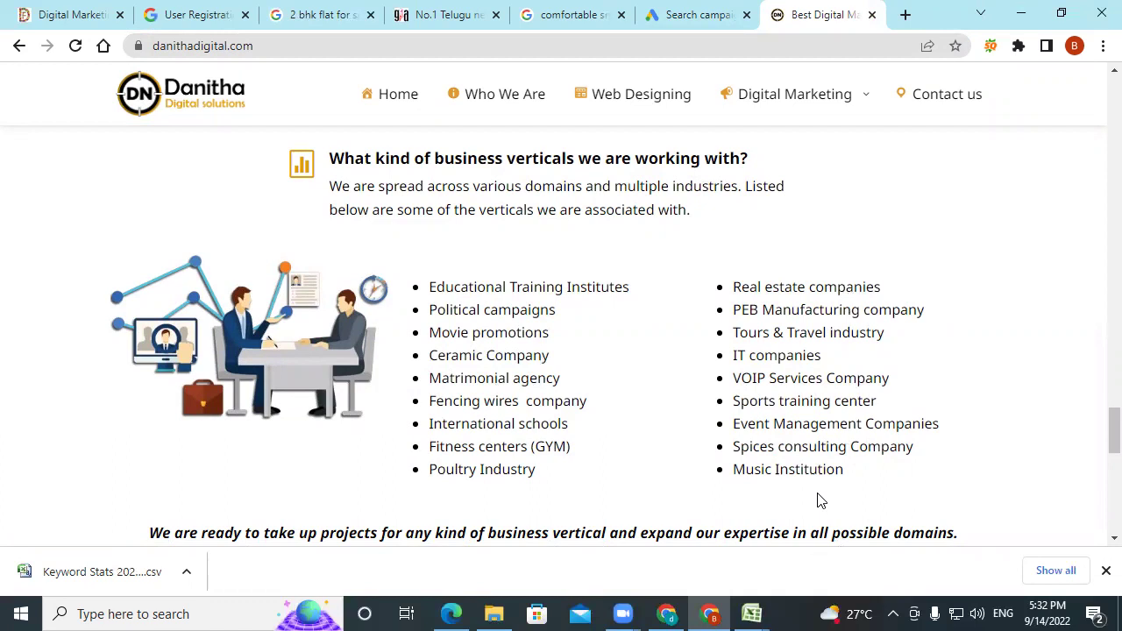
Return to the campaign draft, expand the additional settings, and review the ad rotation choices, keeping "Optimize: Prefer best performing ads"
left_click(702, 14)
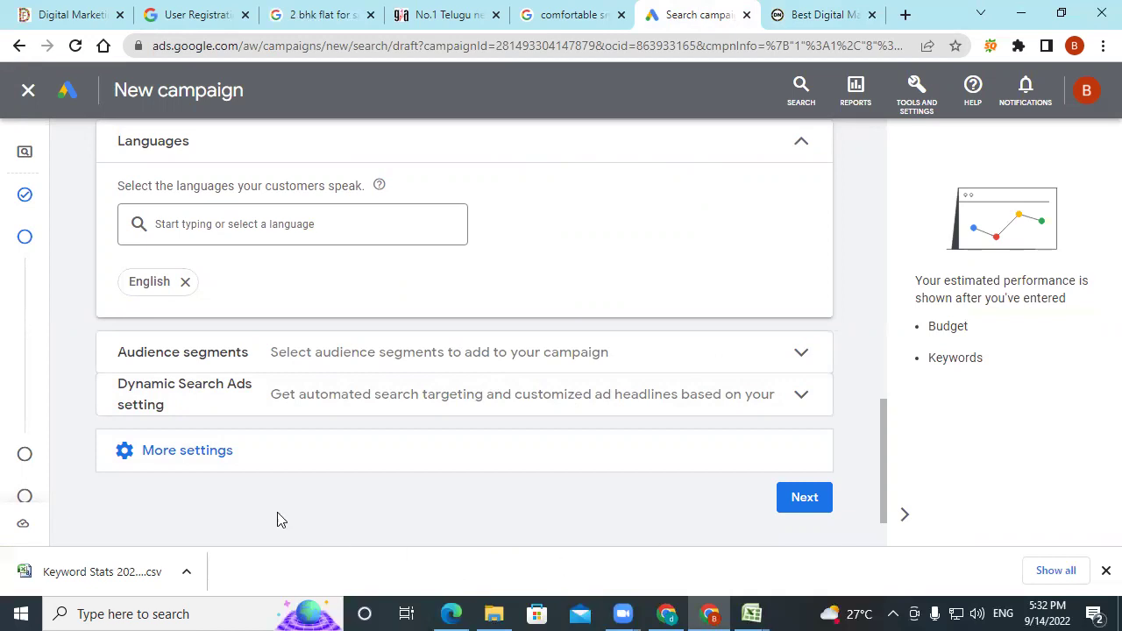
left_click(184, 451)
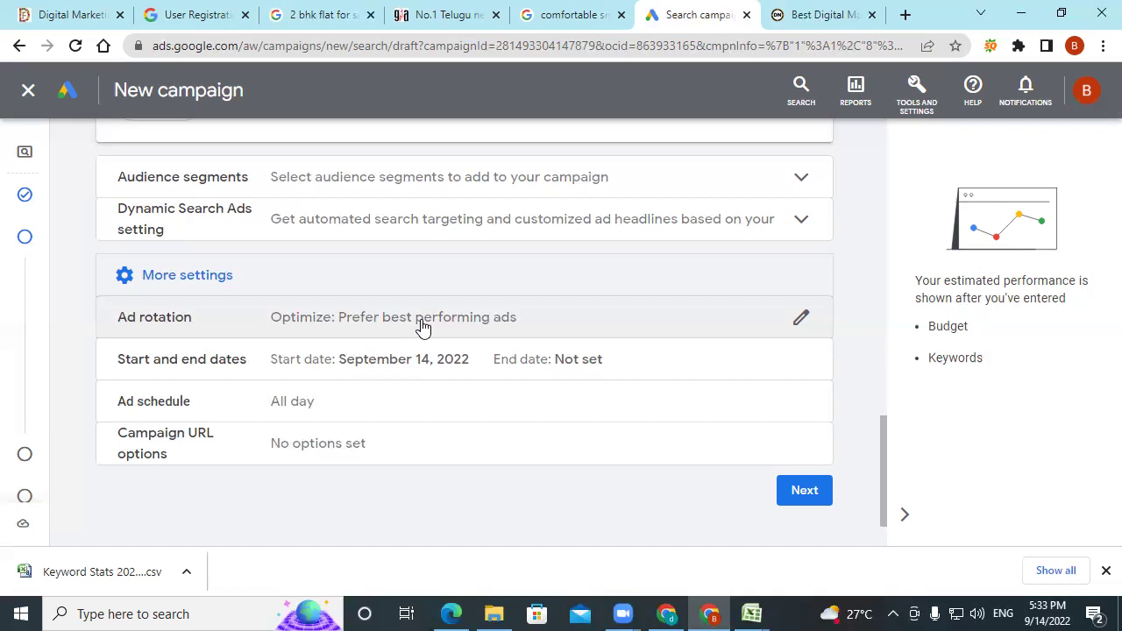
left_click(422, 326)
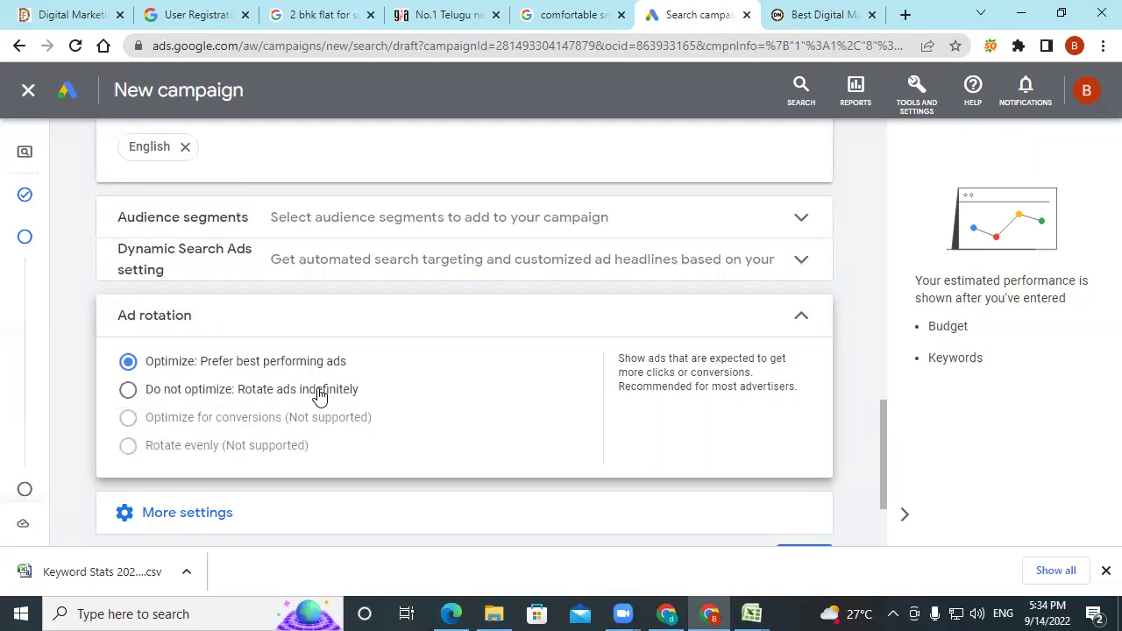
left_click(801, 318)
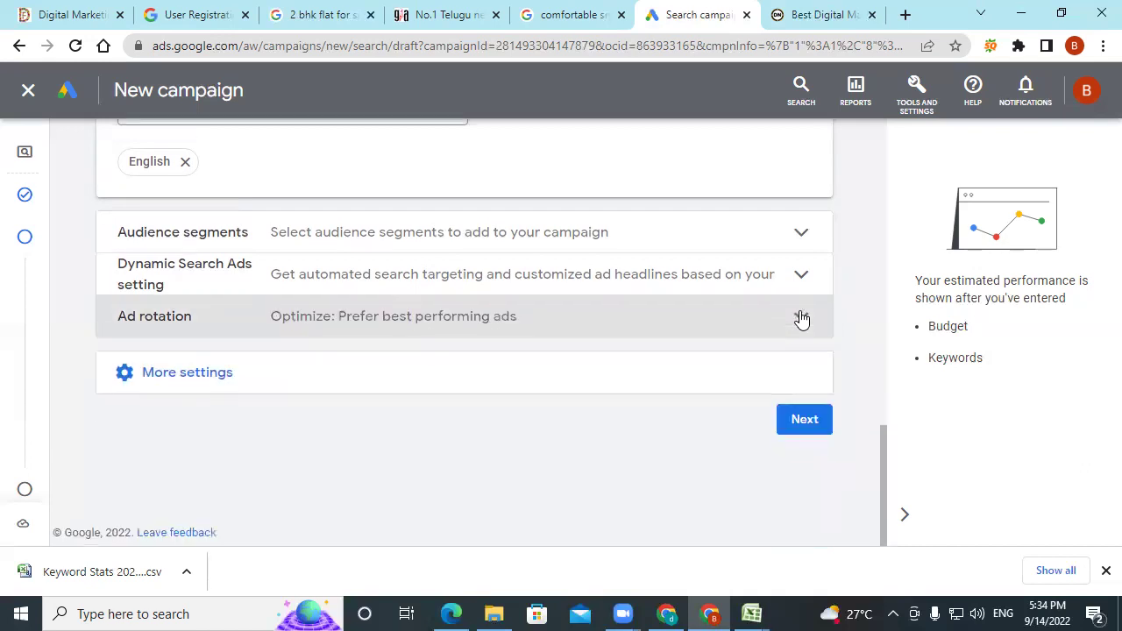
Set the campaign's start date to Sep 15, 2022 and its end date to Sep 29, 2022
left_click(201, 372)
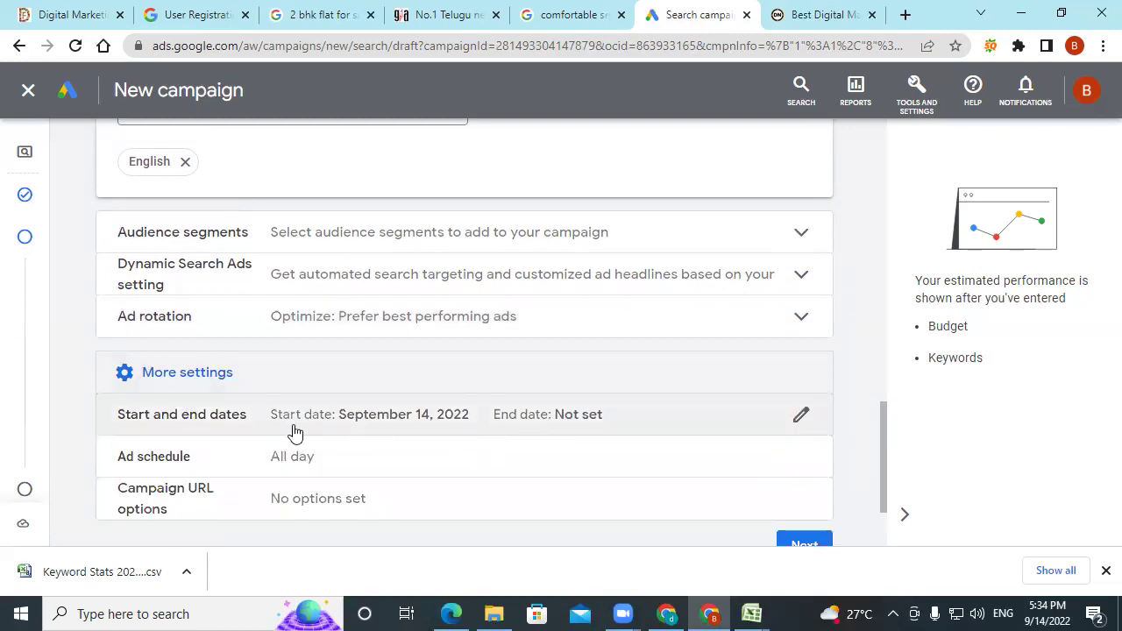
left_click(525, 418)
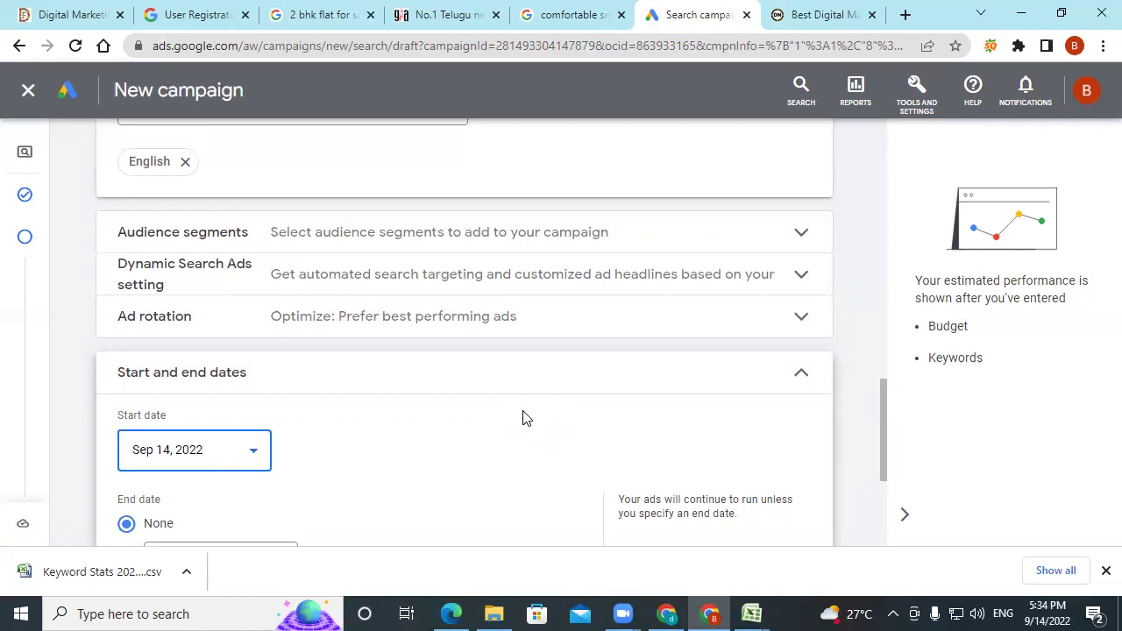
scroll(522, 417, "down", 1)
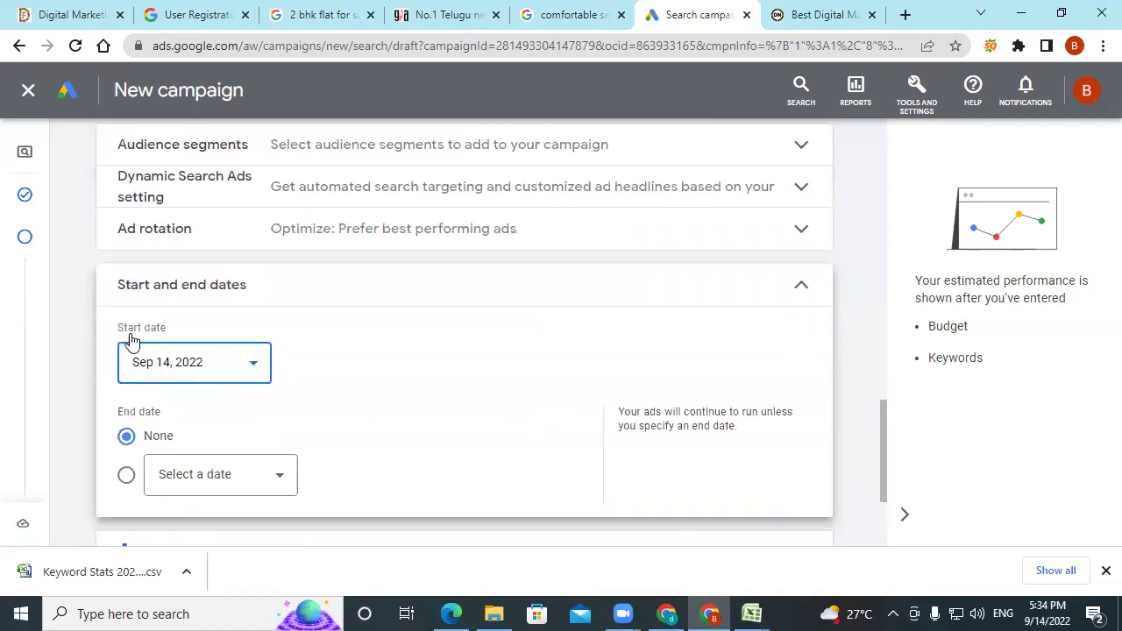
left_click(168, 369)
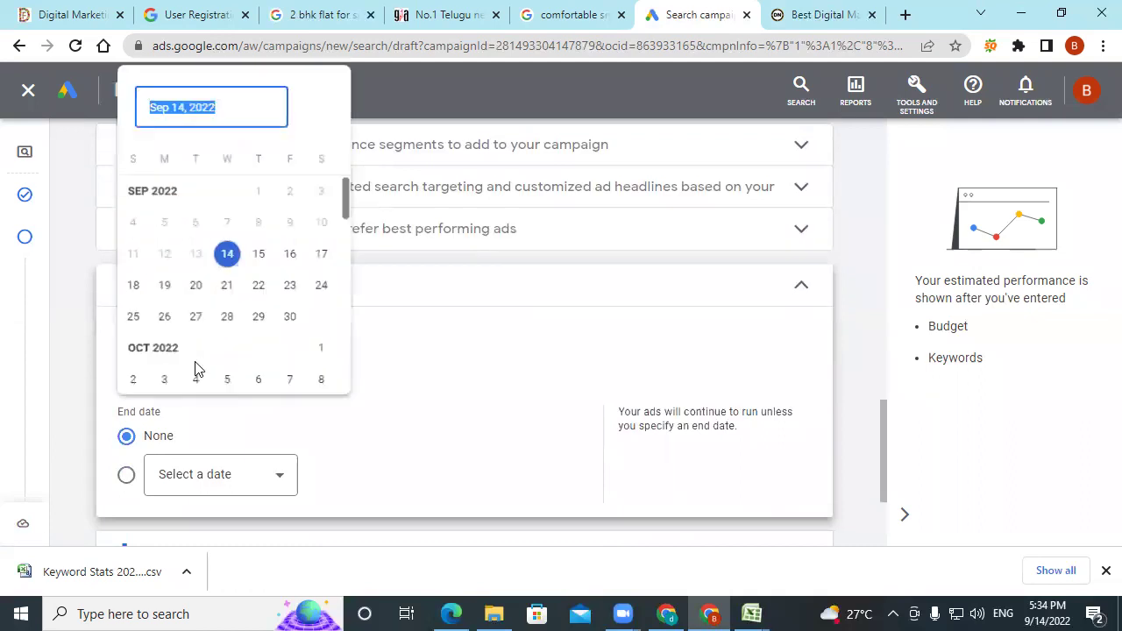
left_click(254, 256)
left_click(444, 498)
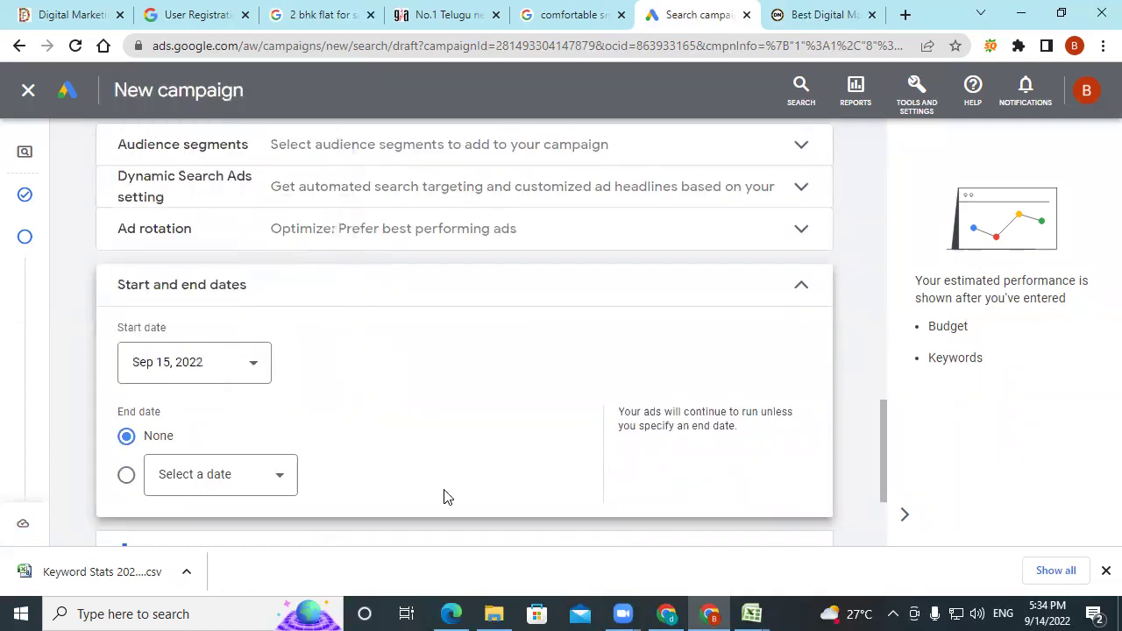
left_click(245, 493)
left_click(287, 417)
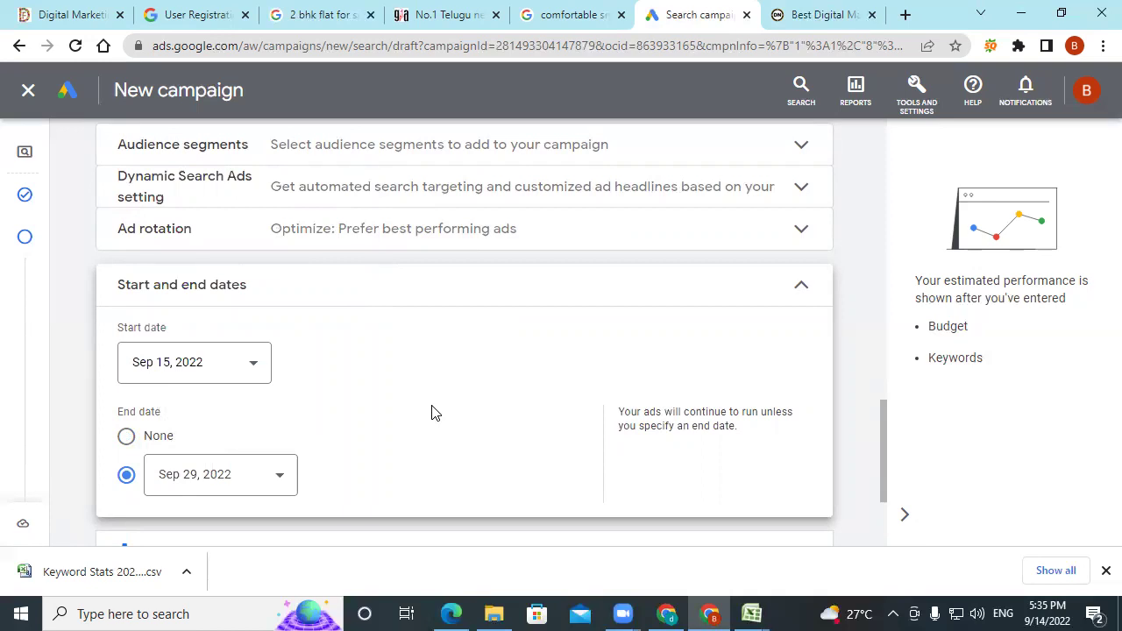
Expand the additional campaign settings and set the ad schedule's days to Mondays - Fridays
scroll(432, 412, "down", 2)
left_click(220, 386)
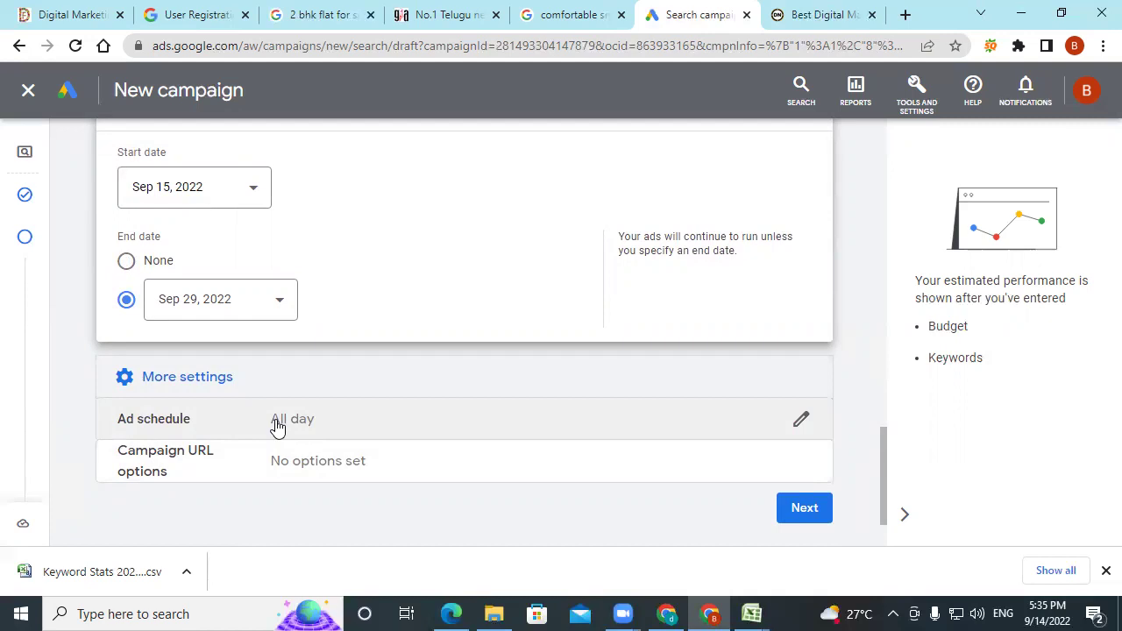
left_click(277, 426)
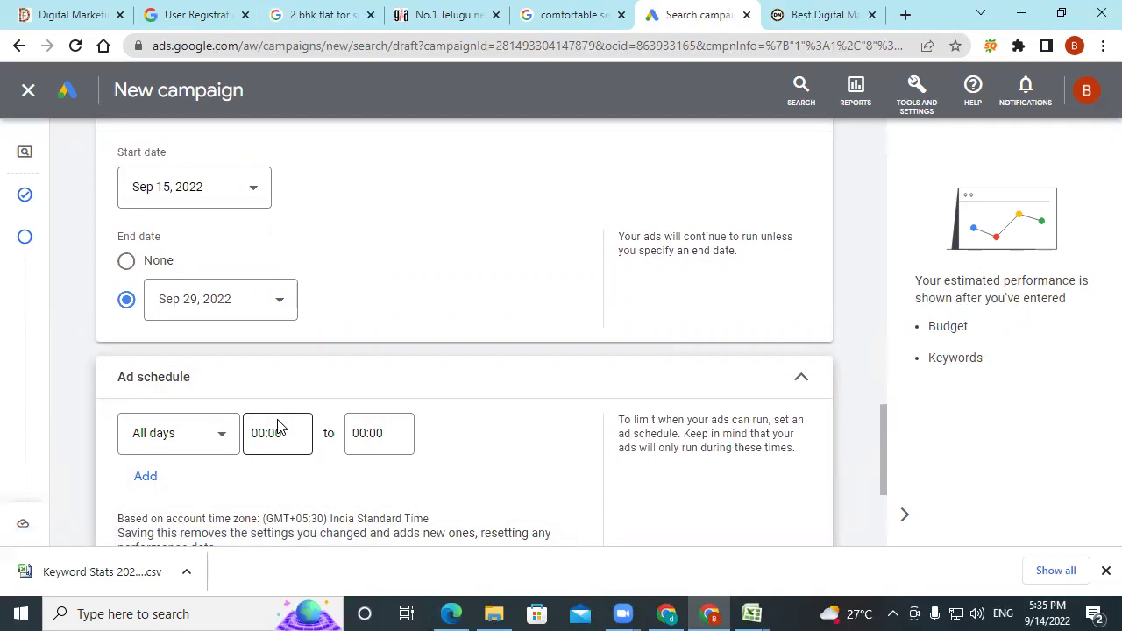
left_click(220, 441)
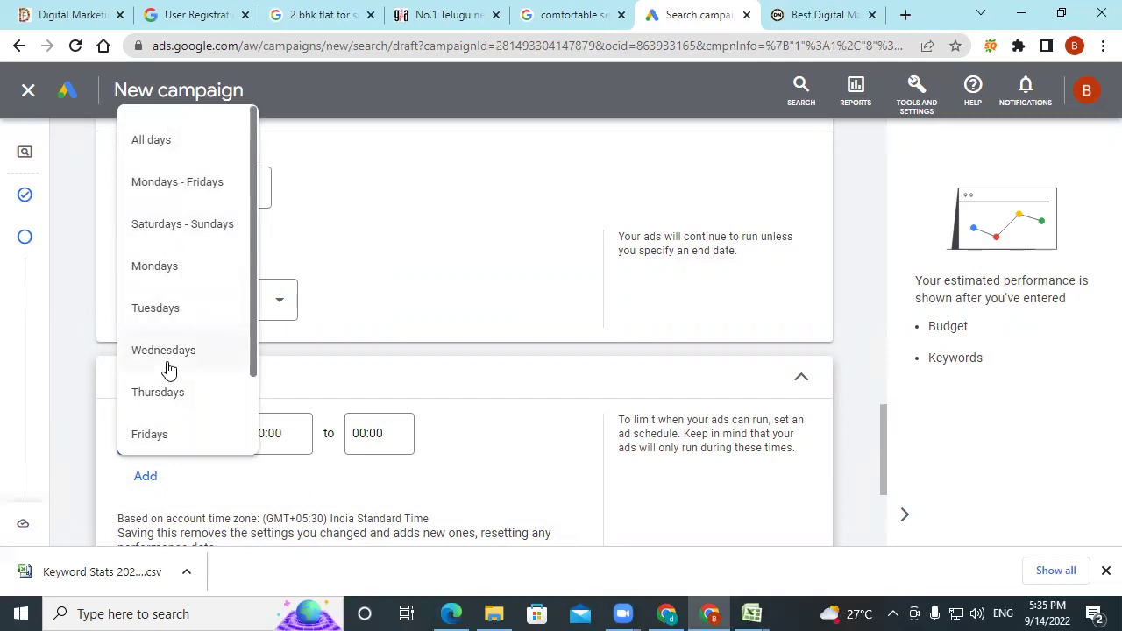
scroll(169, 370, "down", 2)
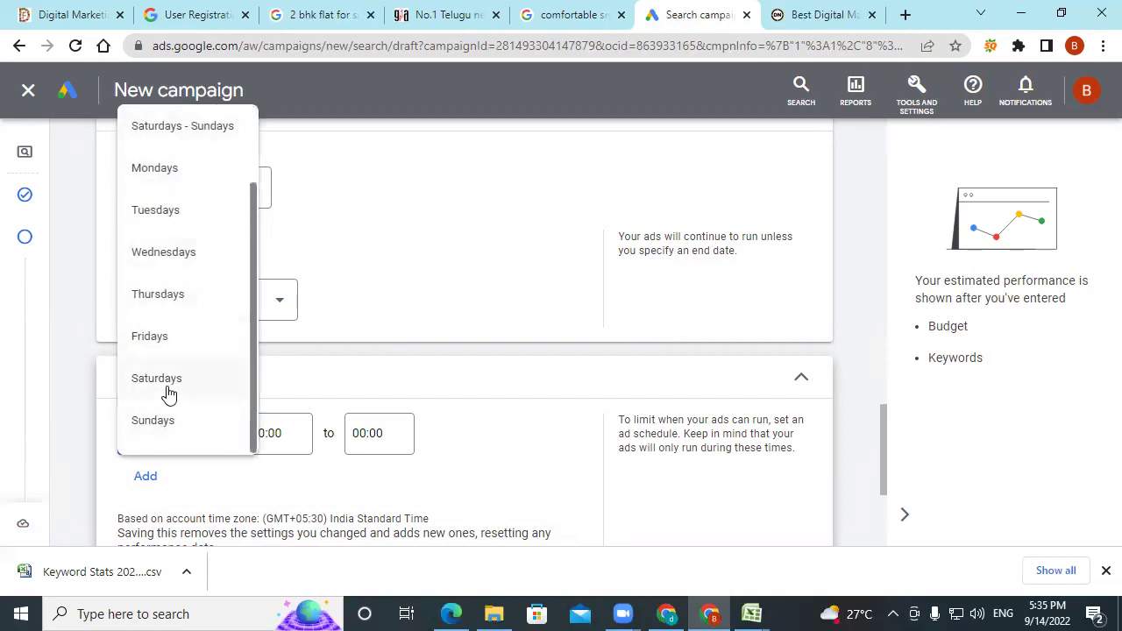
scroll(169, 392, "up", 2)
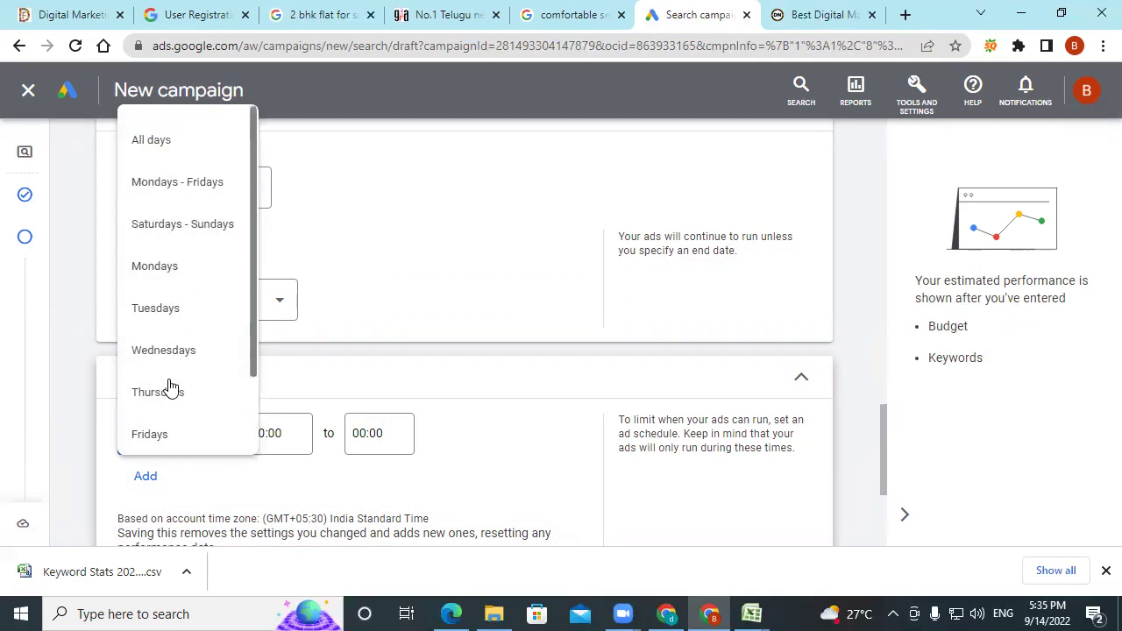
left_click(169, 191)
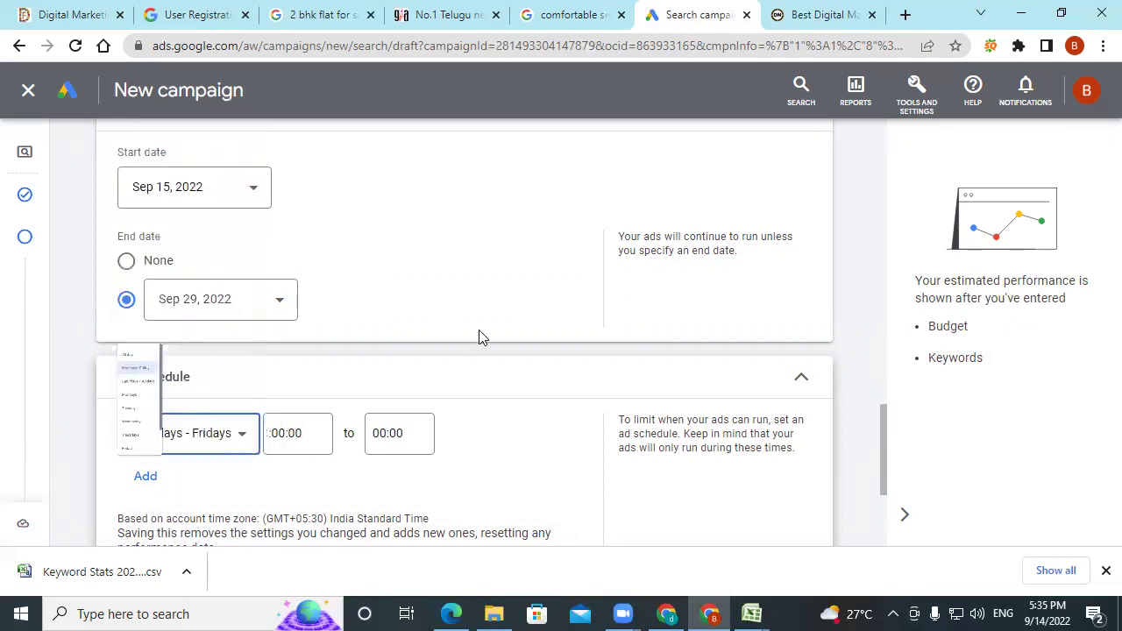
Set the Mondays - Fridays ad schedule hours to run from 09:00 to 17:00
left_click(323, 437)
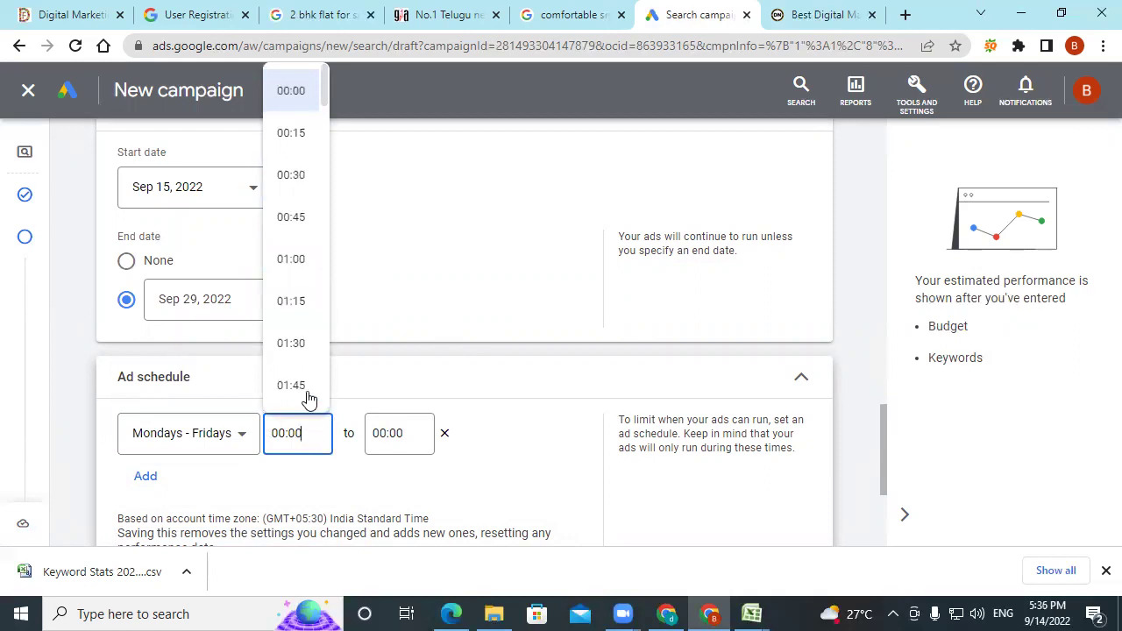
scroll(301, 345, "down", 9)
scroll(301, 346, "down", 5)
scroll(301, 345, "down", 1)
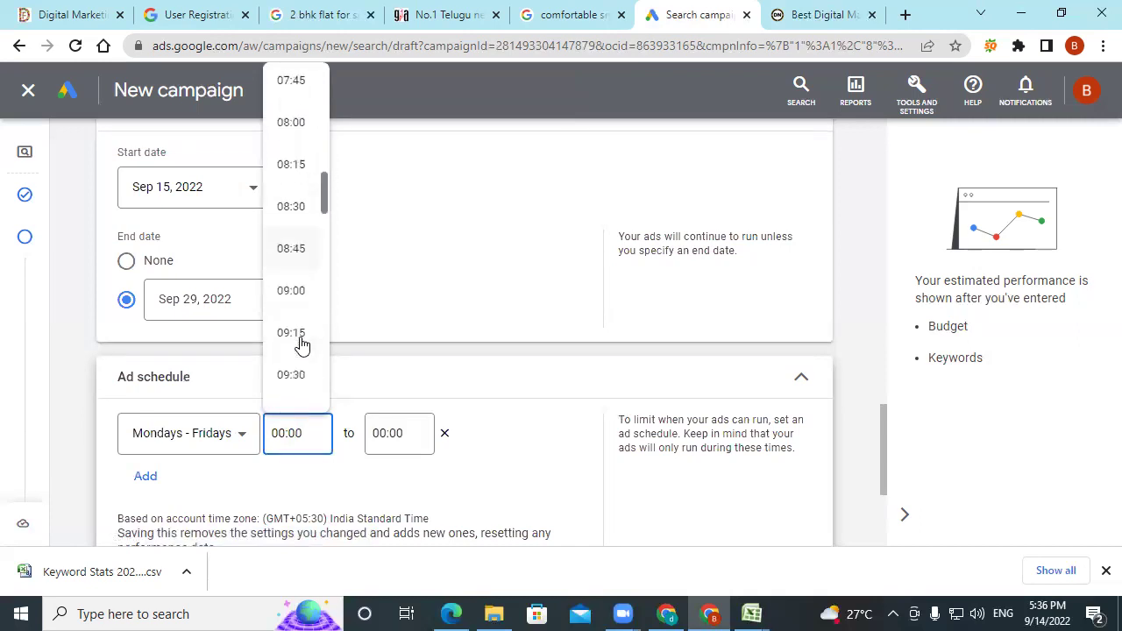
left_click(290, 292)
left_click(386, 433)
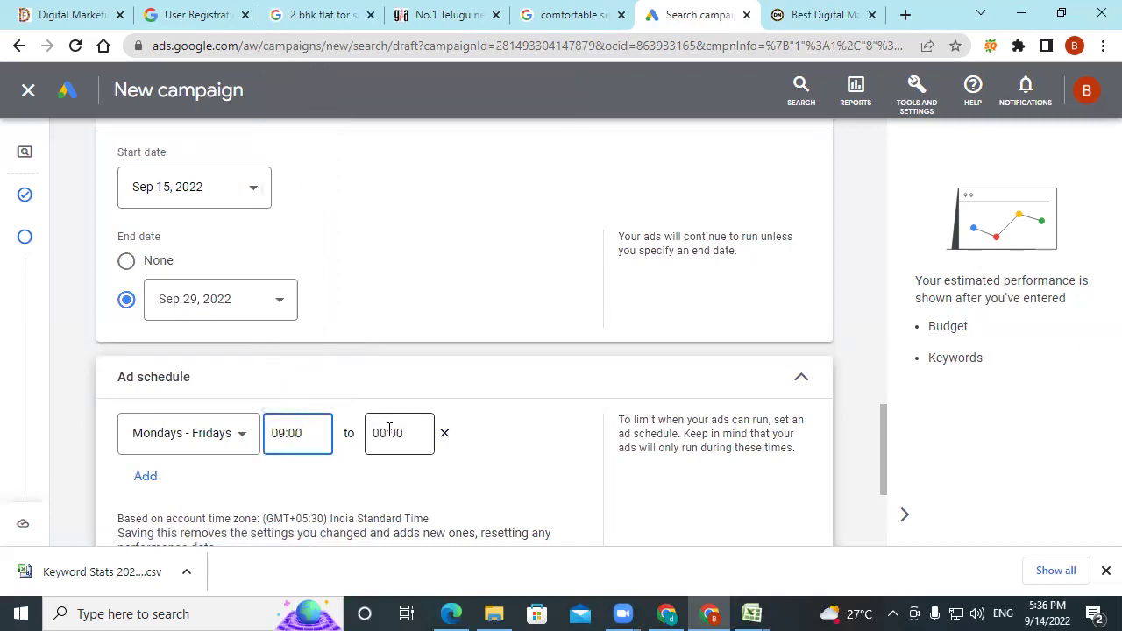
scroll(391, 364, "down", 4)
scroll(391, 365, "down", 20)
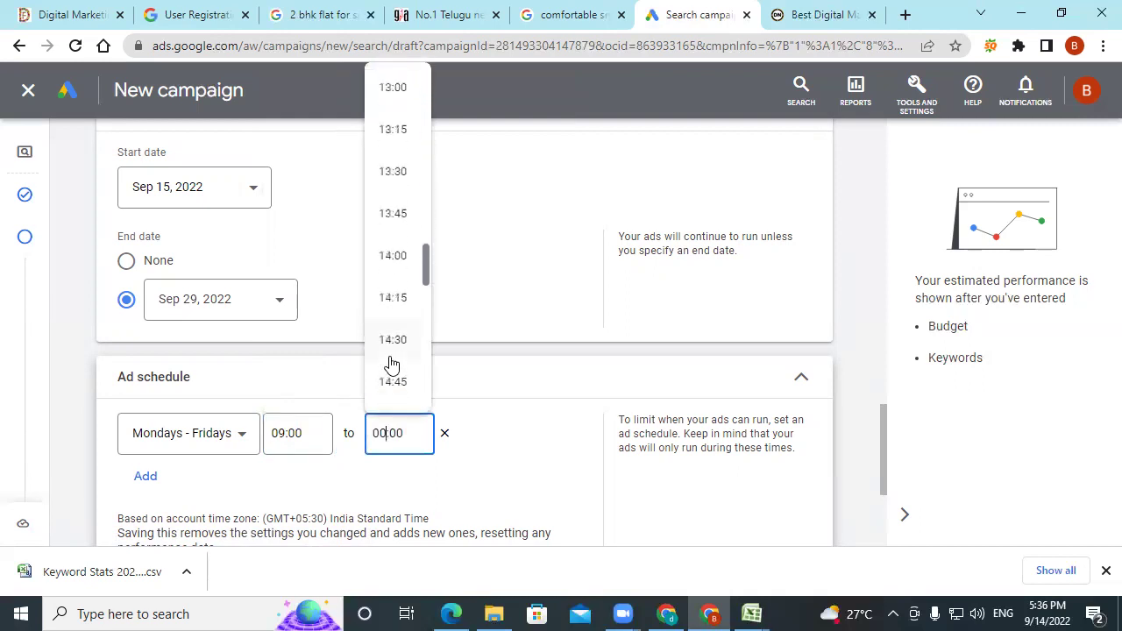
scroll(391, 364, "down", 5)
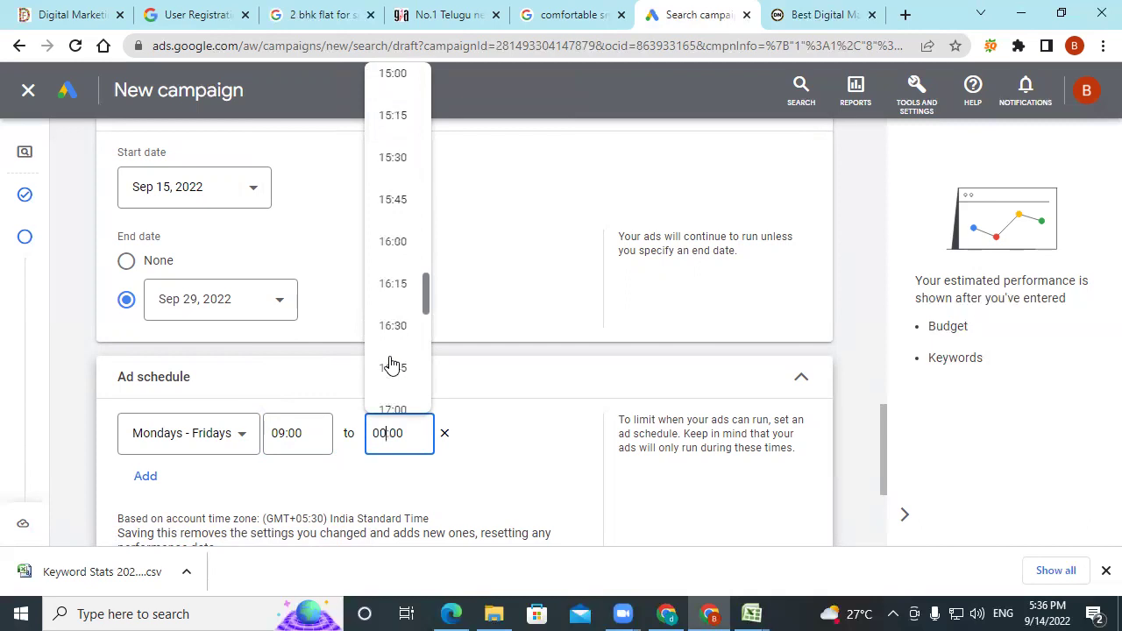
scroll(391, 365, "down", 1)
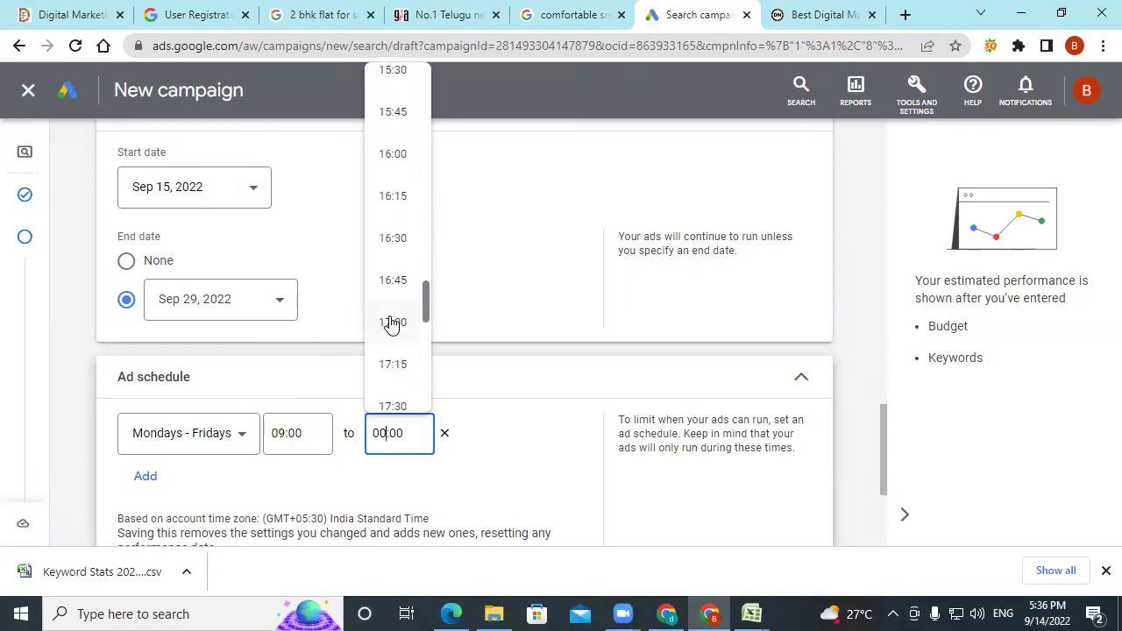
key("Return")
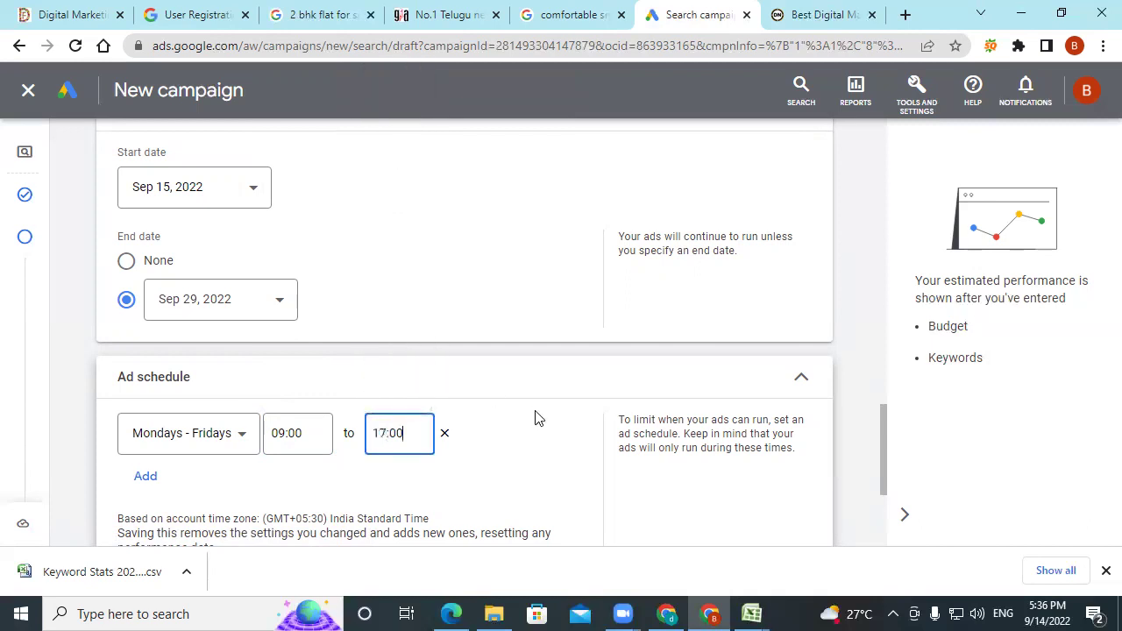
Add a second ad schedule entry for Saturdays - Sundays running from 19:00 to 21:00
left_click(139, 478)
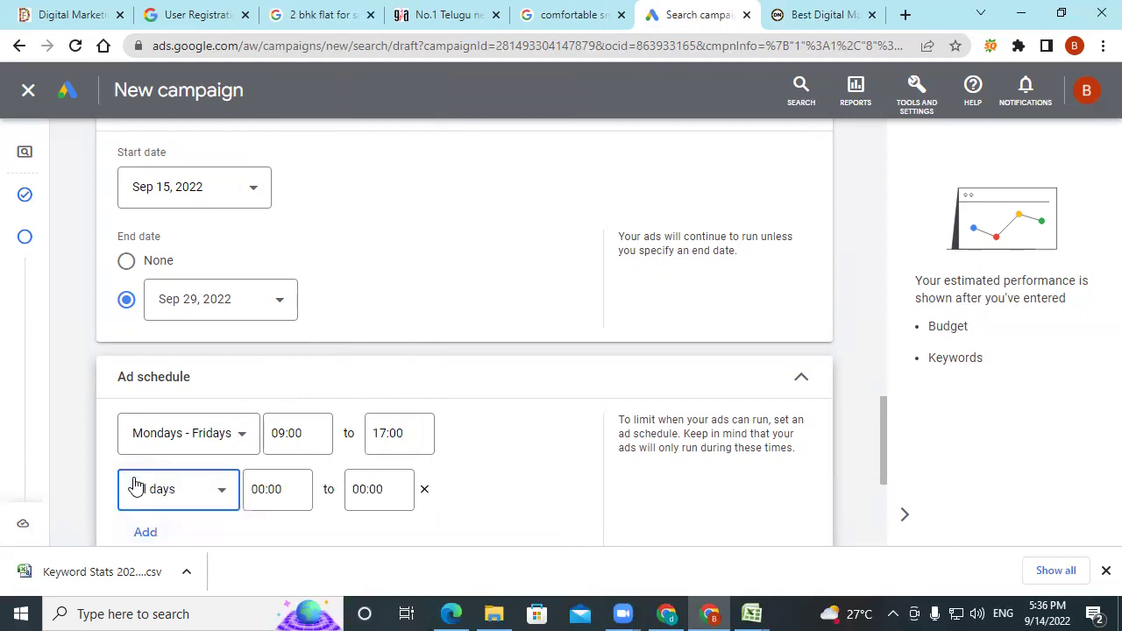
left_click(163, 498)
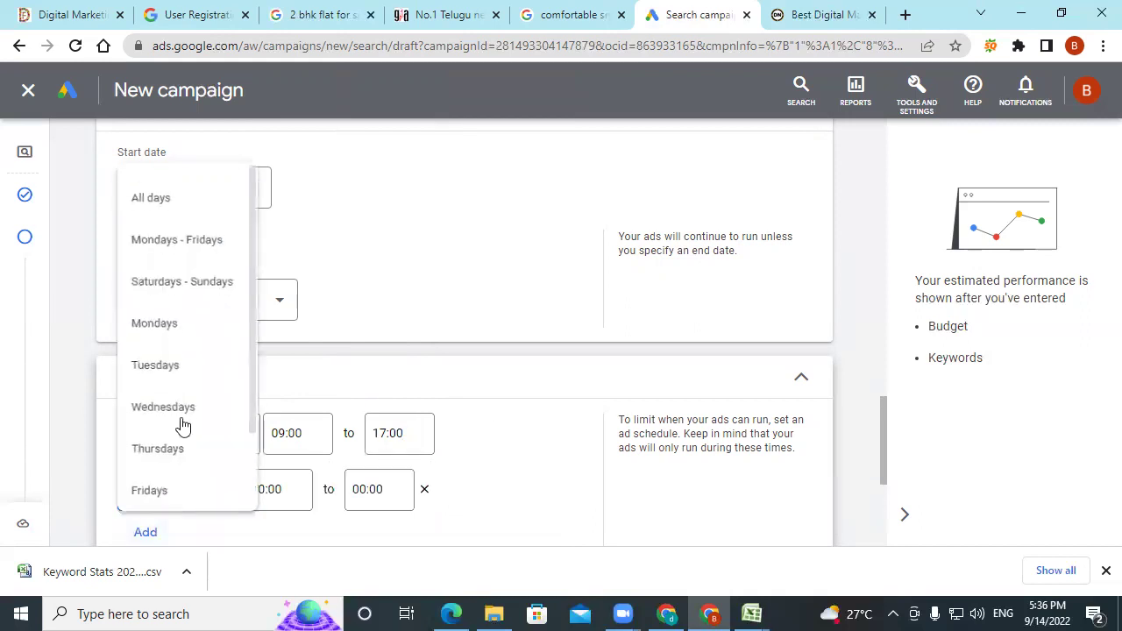
left_click(196, 281)
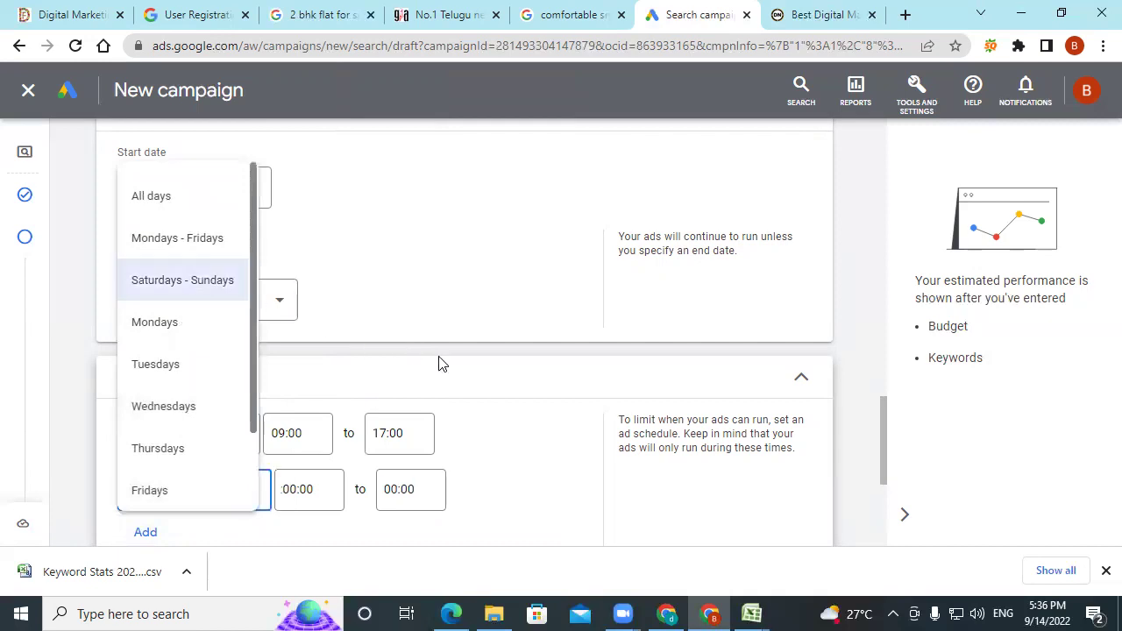
scroll(496, 380, "down", 2)
left_click(295, 313)
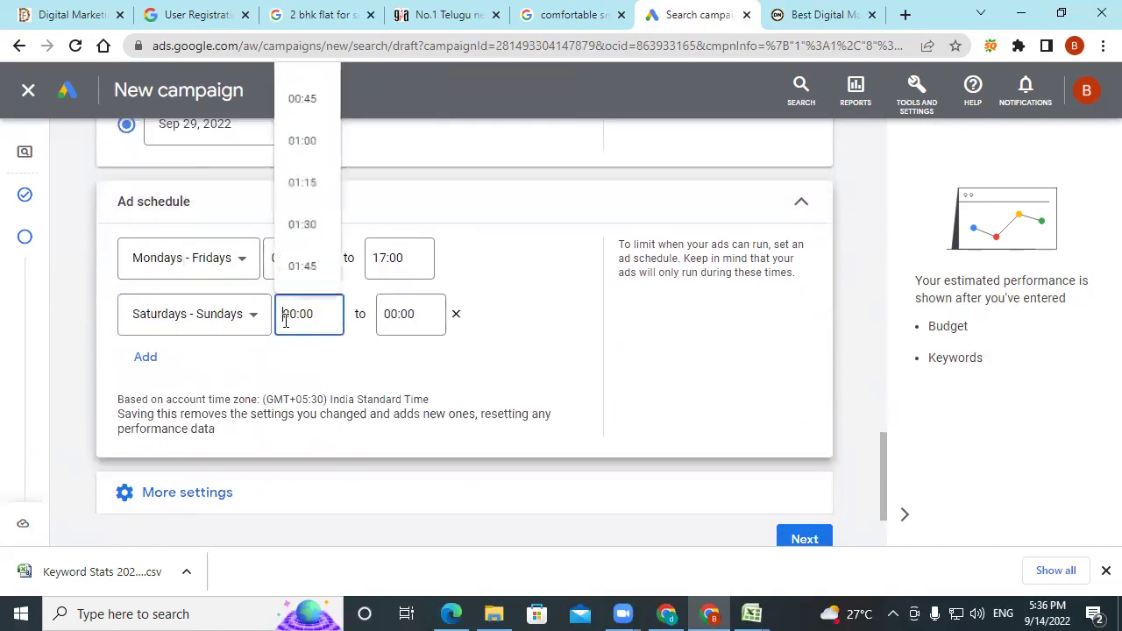
scroll(314, 232, "down", 5)
scroll(315, 235, "down", 10)
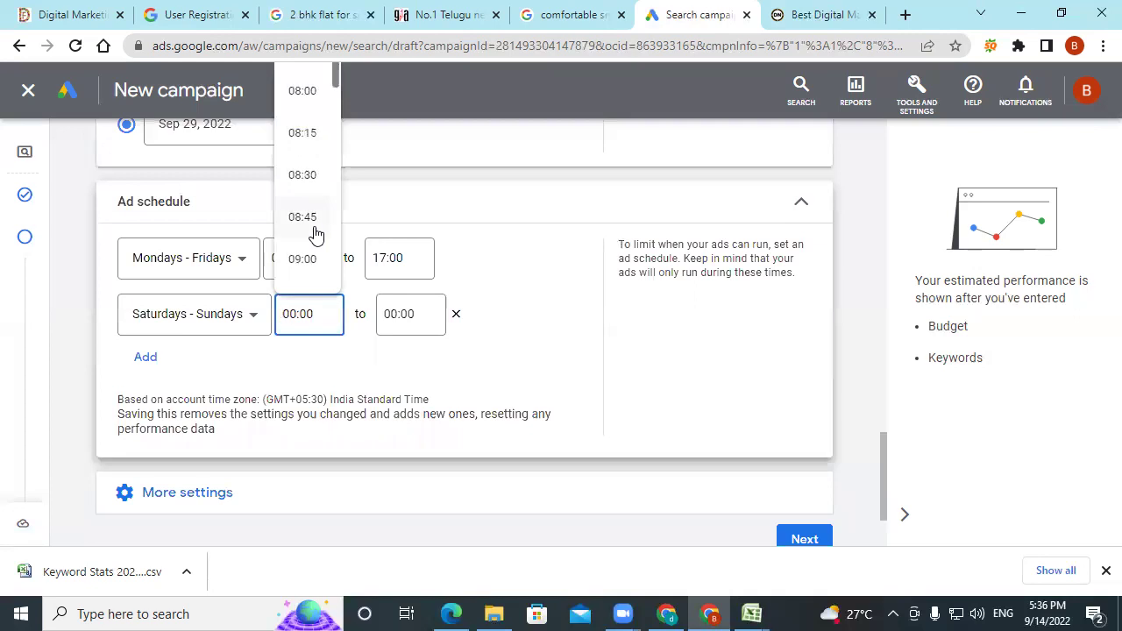
scroll(316, 235, "down", 18)
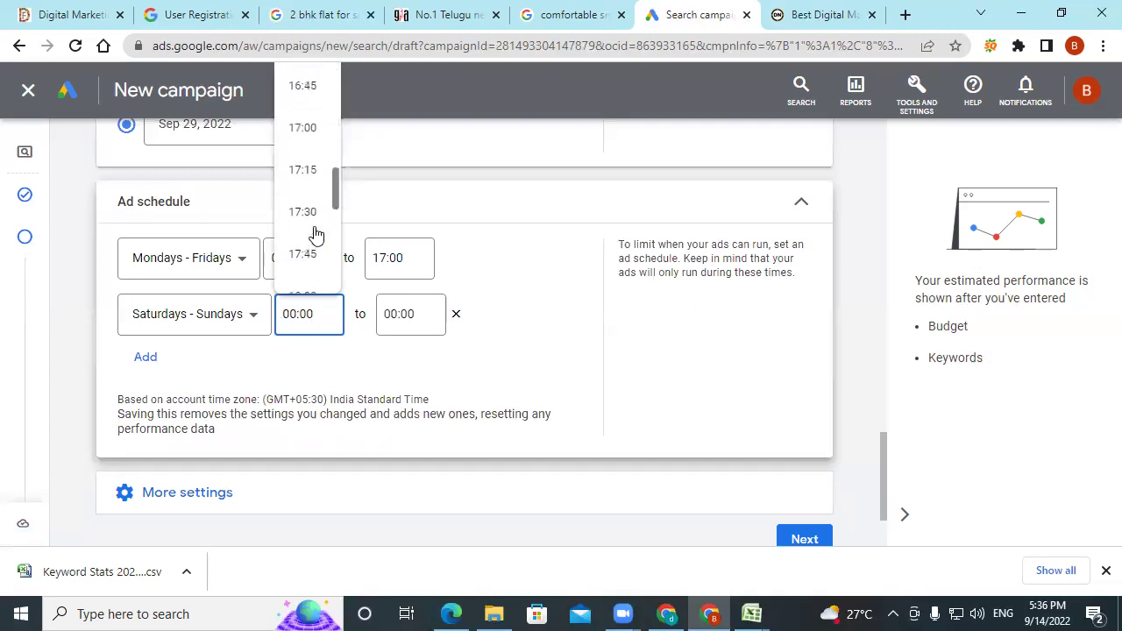
scroll(316, 235, "down", 3)
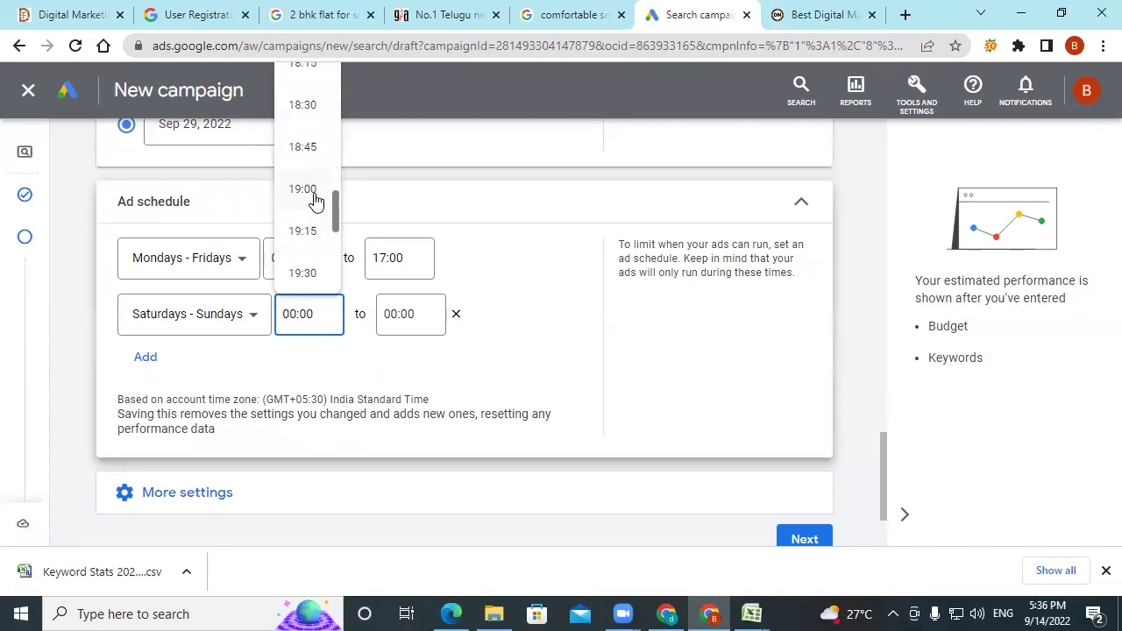
left_click(313, 201)
left_click(420, 309)
scroll(406, 240, "down", 15)
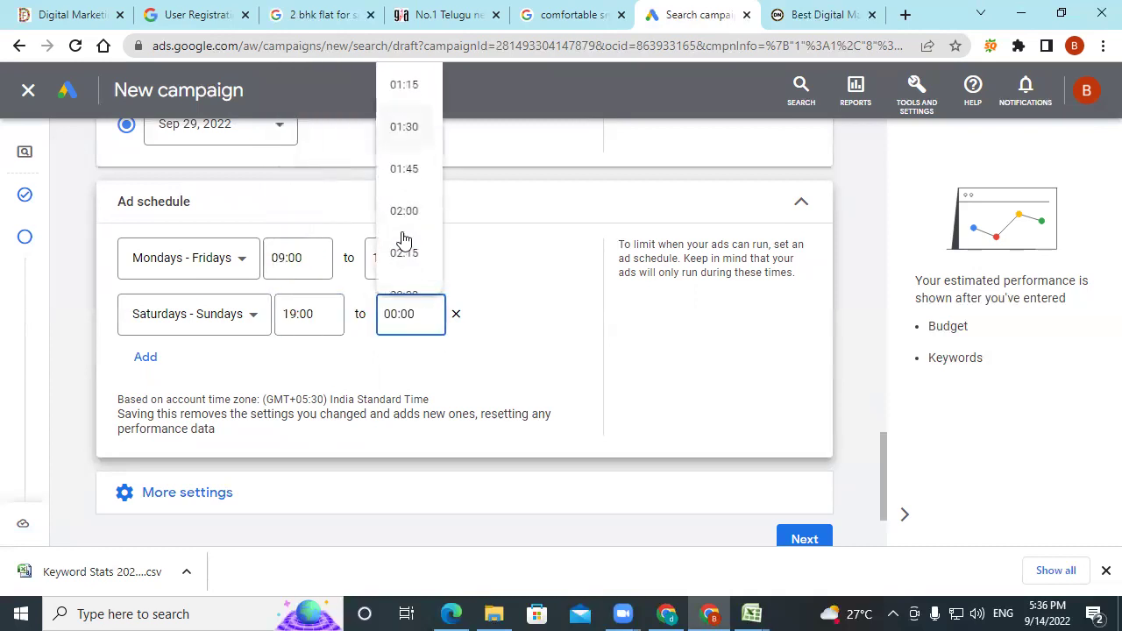
scroll(403, 240, "down", 20)
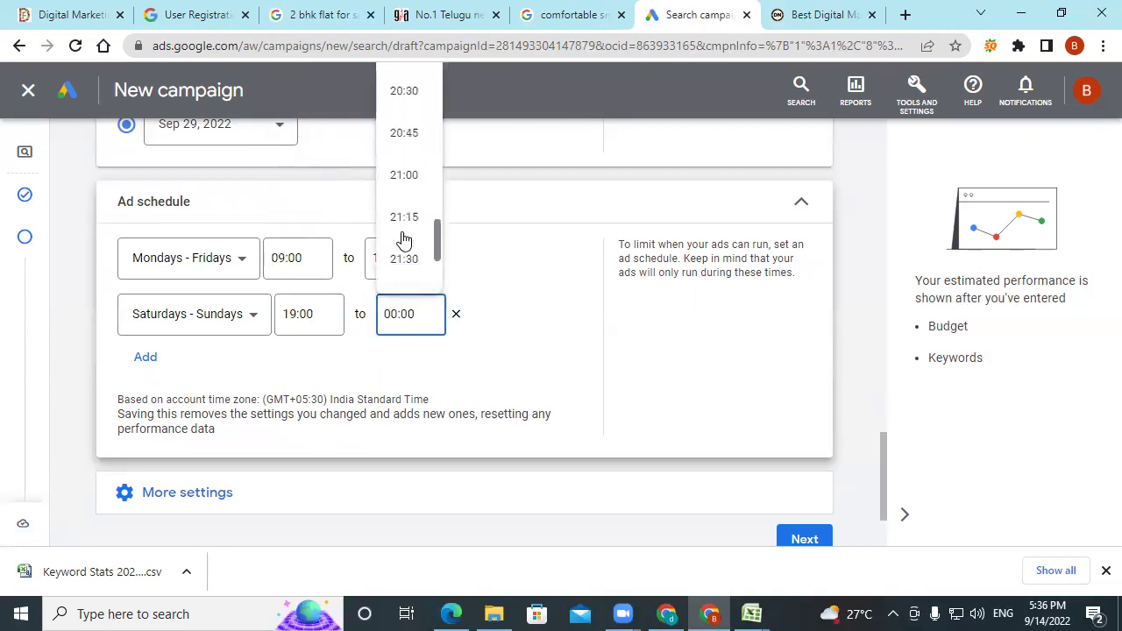
left_click(397, 176)
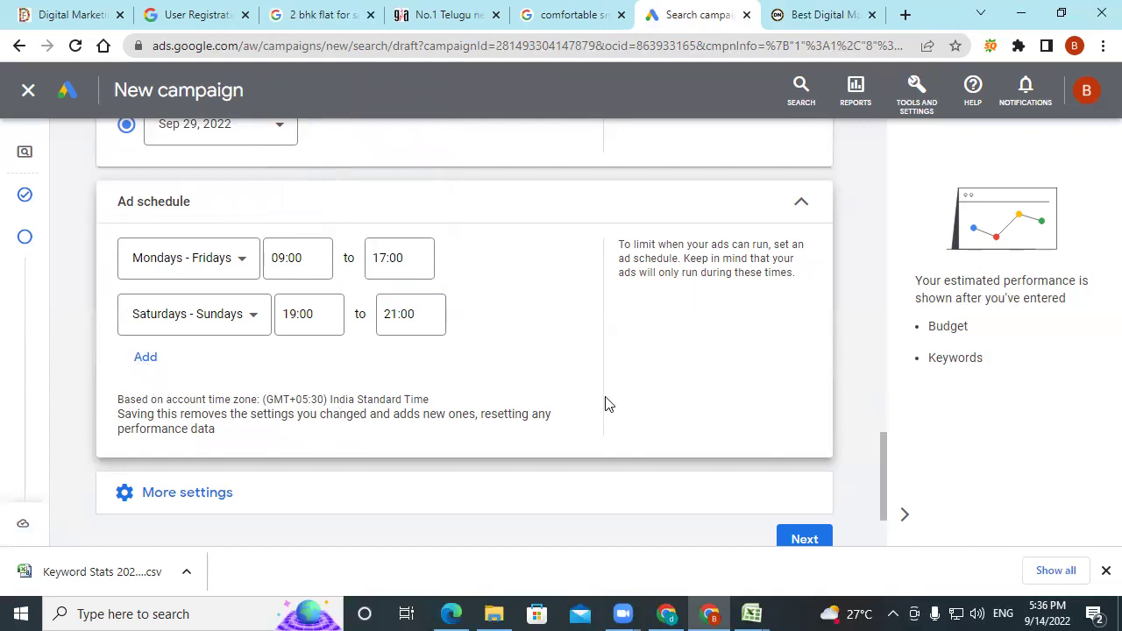
Remove the custom ad schedule entries so the ads run all day, and collapse the ad schedule settings
mouse_move(419, 316)
left_click(456, 316)
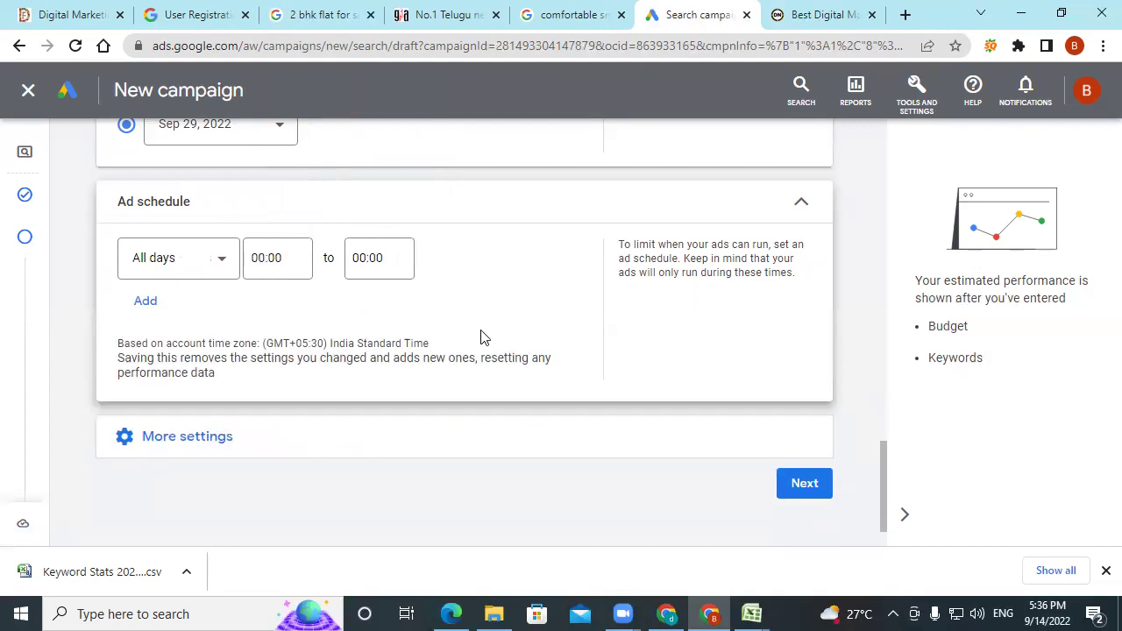
left_click(802, 201)
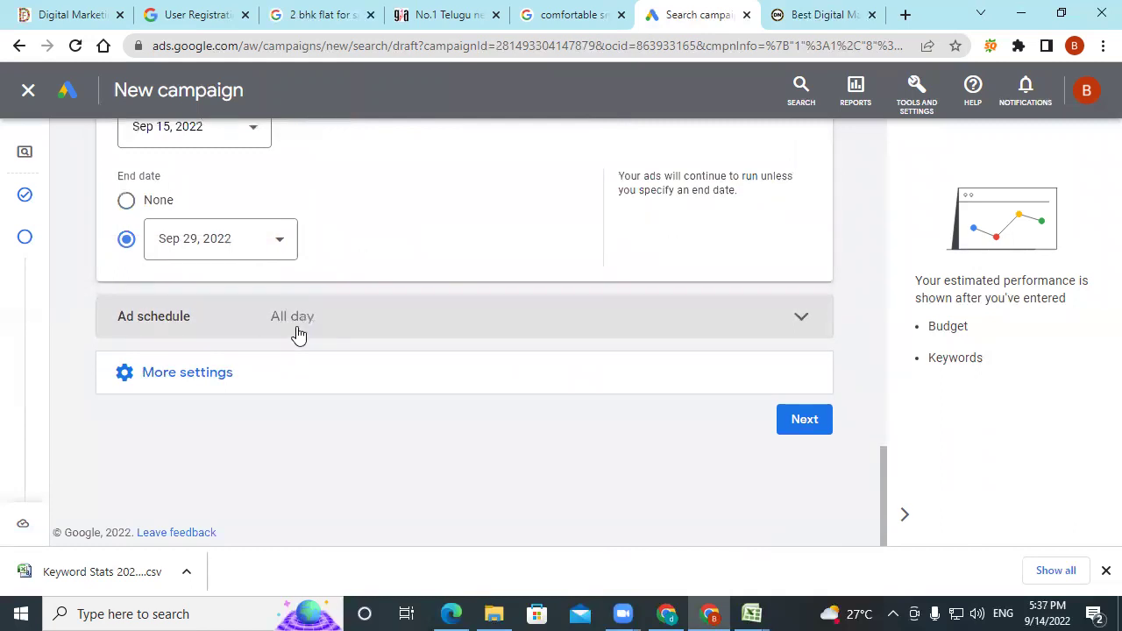
Check the remaining campaign settings, proceed to the bidding page, review its focus and maximum CPC bid limit, and continue to the campaign settings
left_click(190, 381)
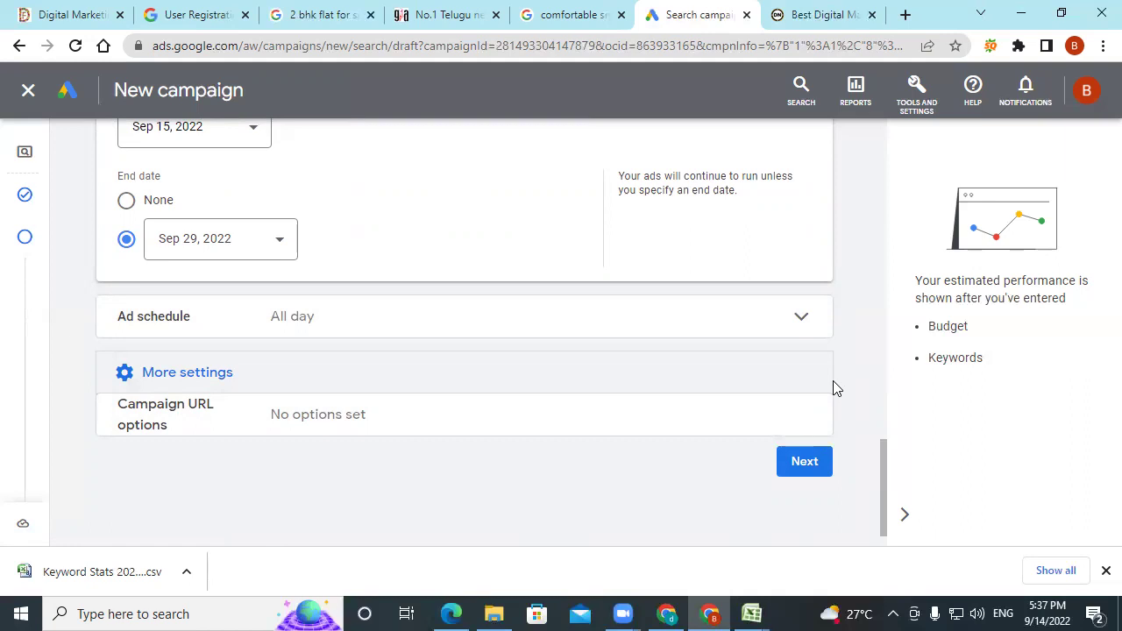
left_click(826, 461)
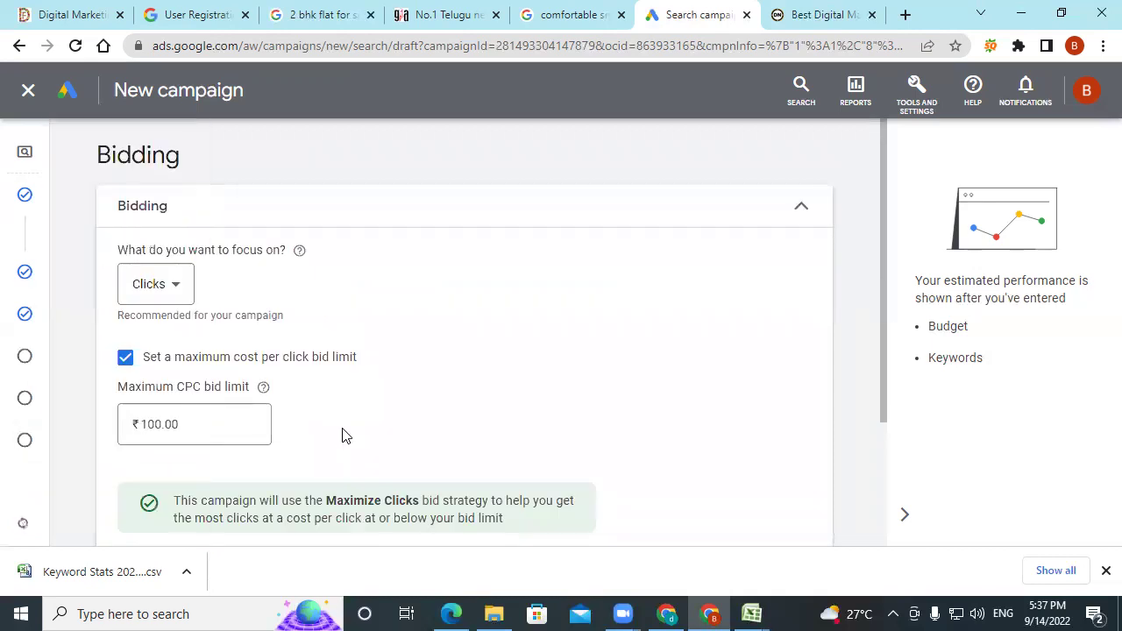
scroll(343, 431, "down", 1)
scroll(775, 495, "down", 1)
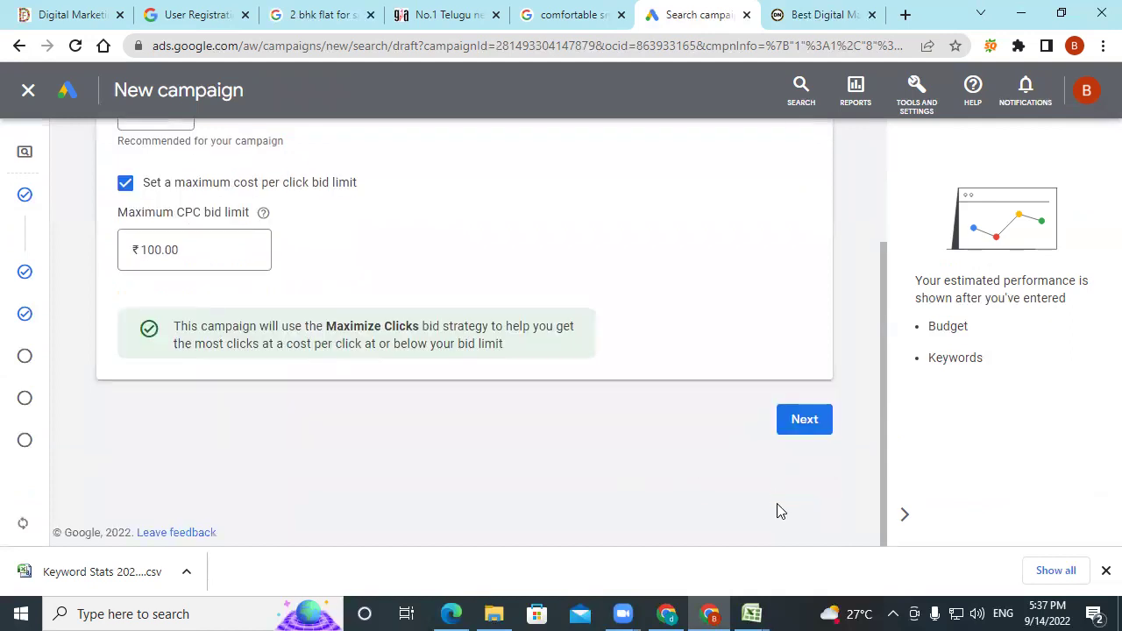
left_click(805, 420)
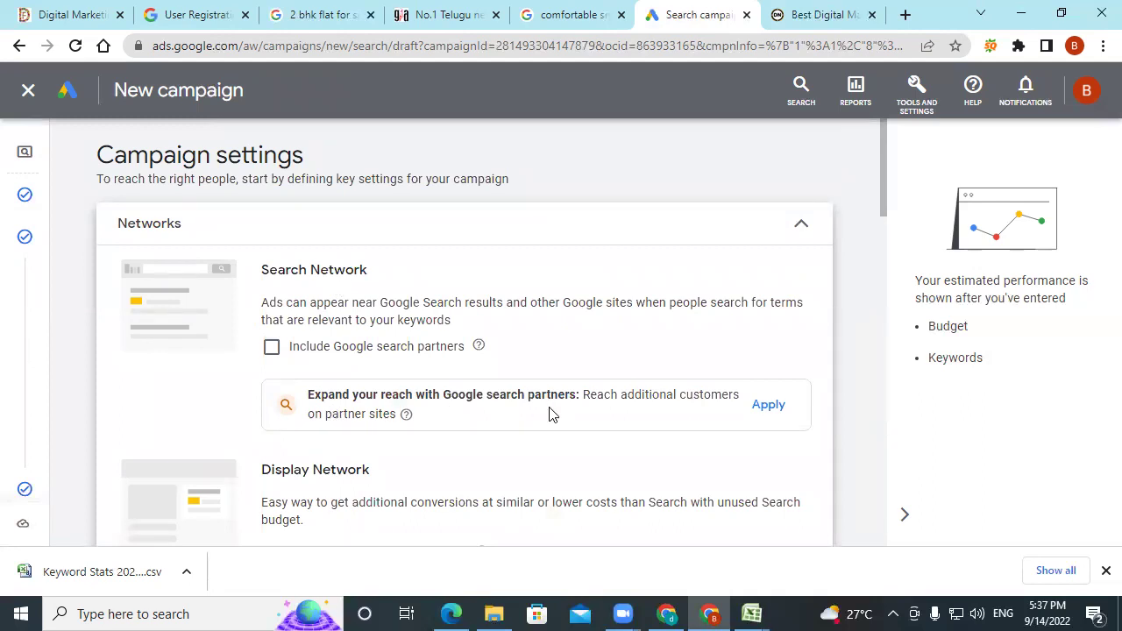
Review the campaign's network, location, language, date and ad schedule settings, and dismiss the browser's download bar
scroll(861, 325, "down", 1)
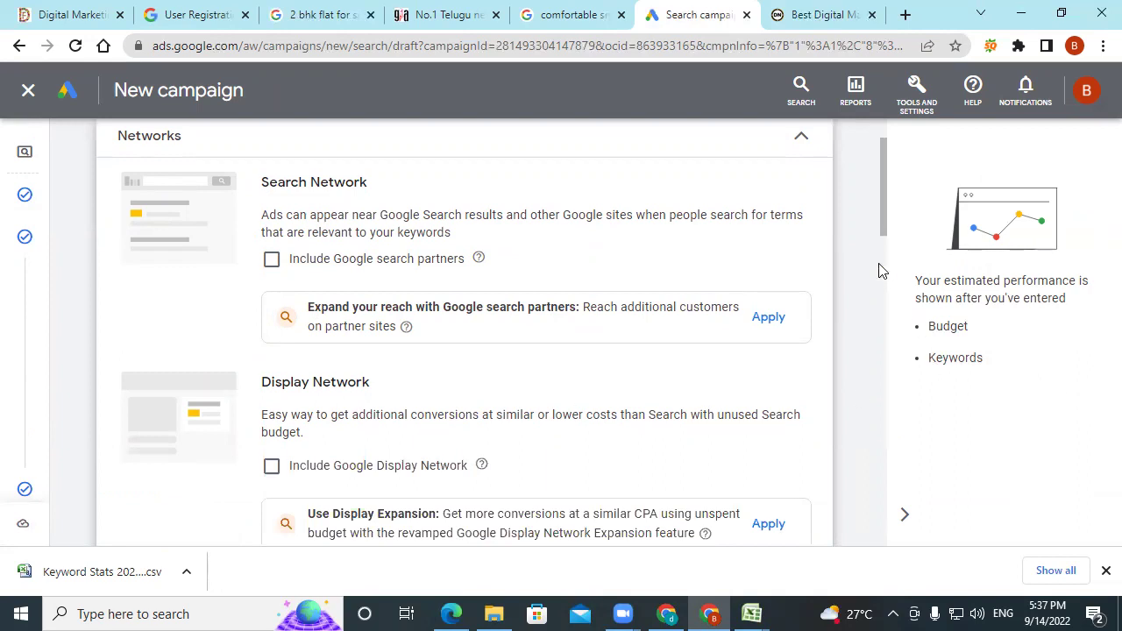
scroll(554, 406, "down", 1)
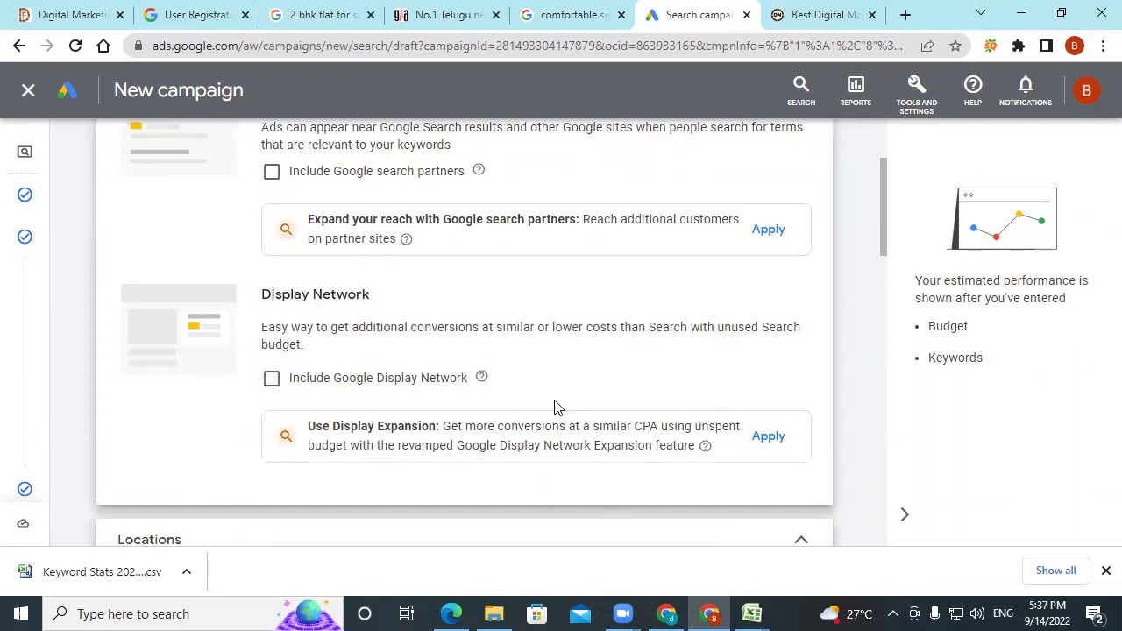
scroll(554, 406, "down", 15)
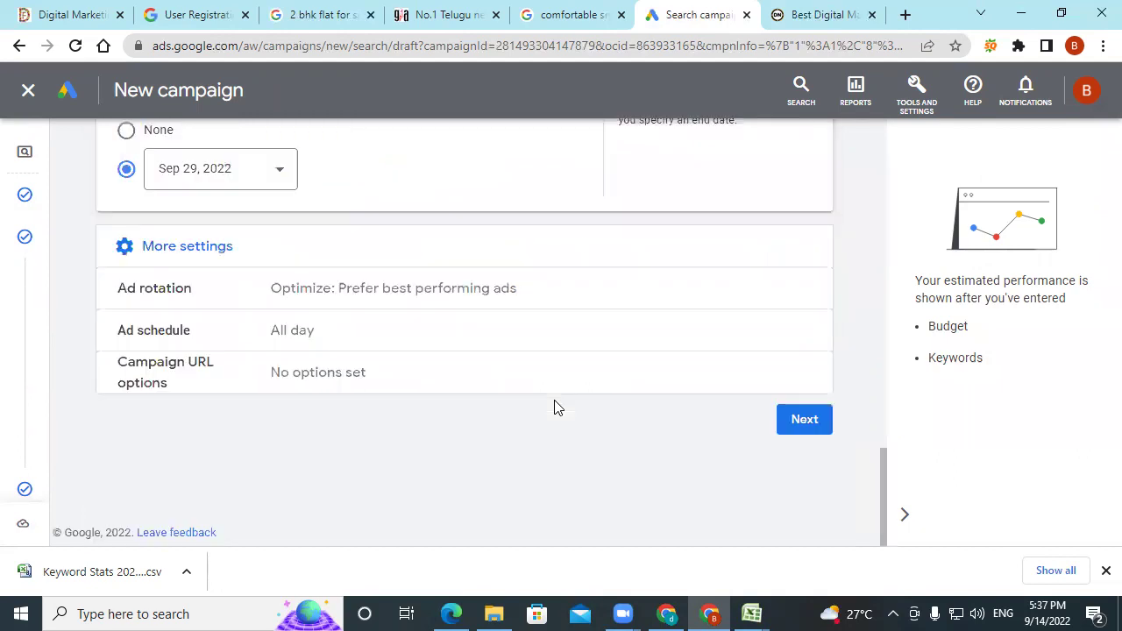
scroll(924, 523, "up", 15)
left_click(1105, 571)
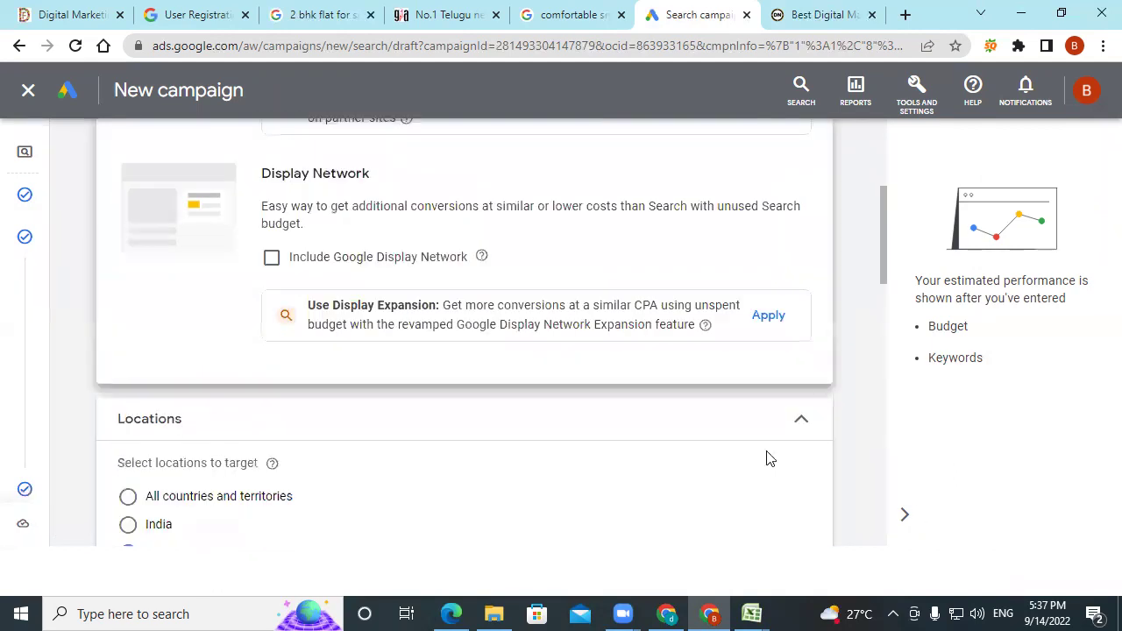
scroll(614, 406, "down", 2)
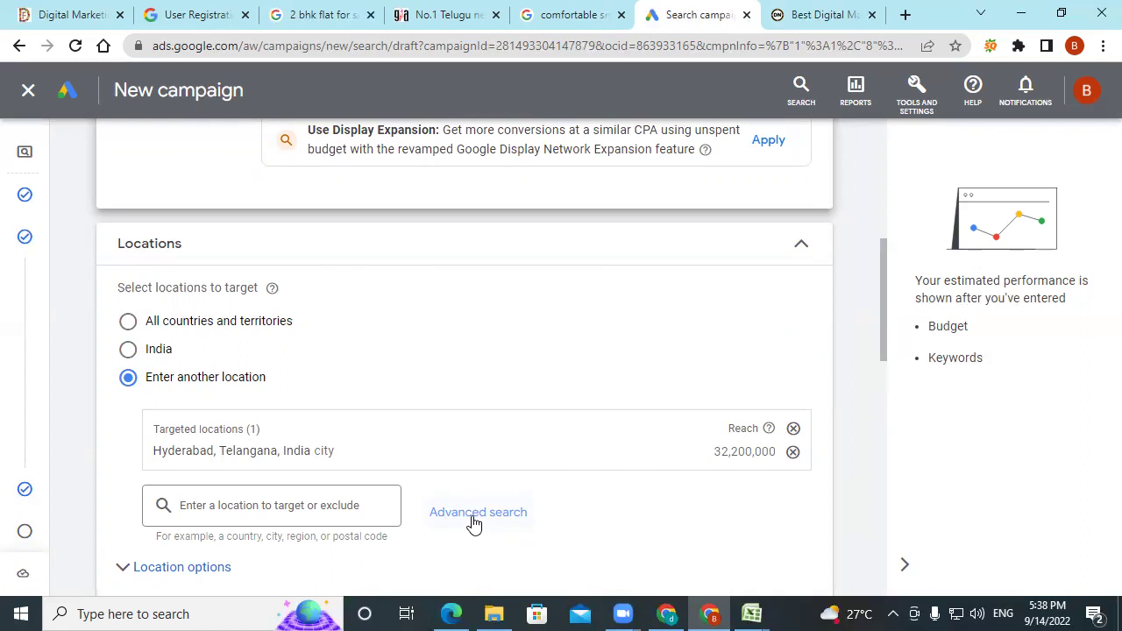
scroll(474, 524, "down", 4)
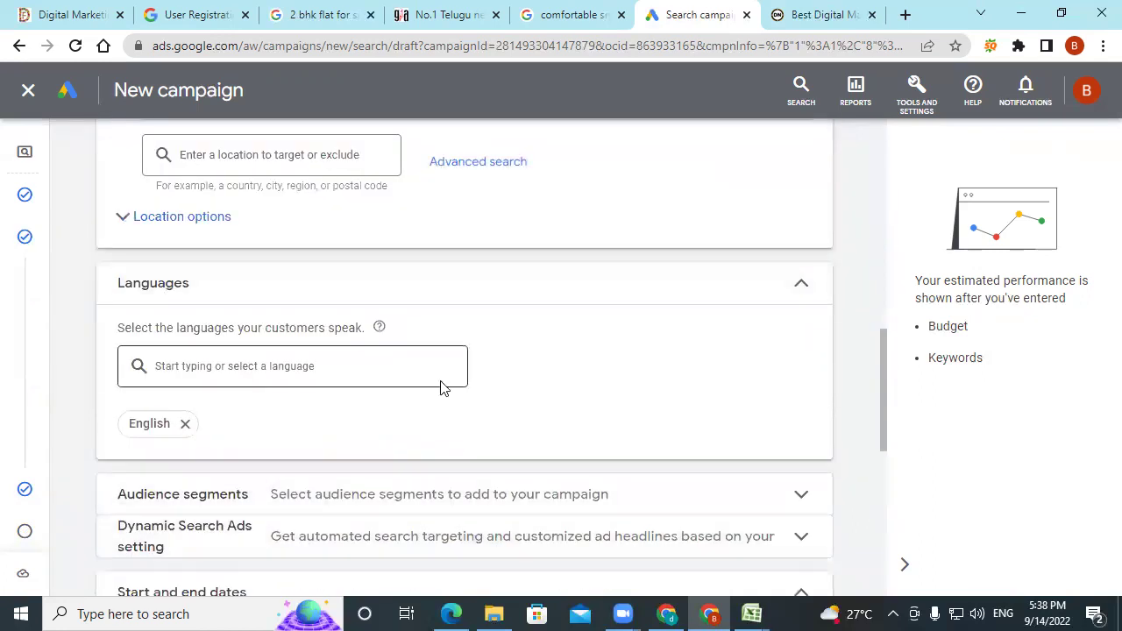
scroll(276, 406, "down", 2)
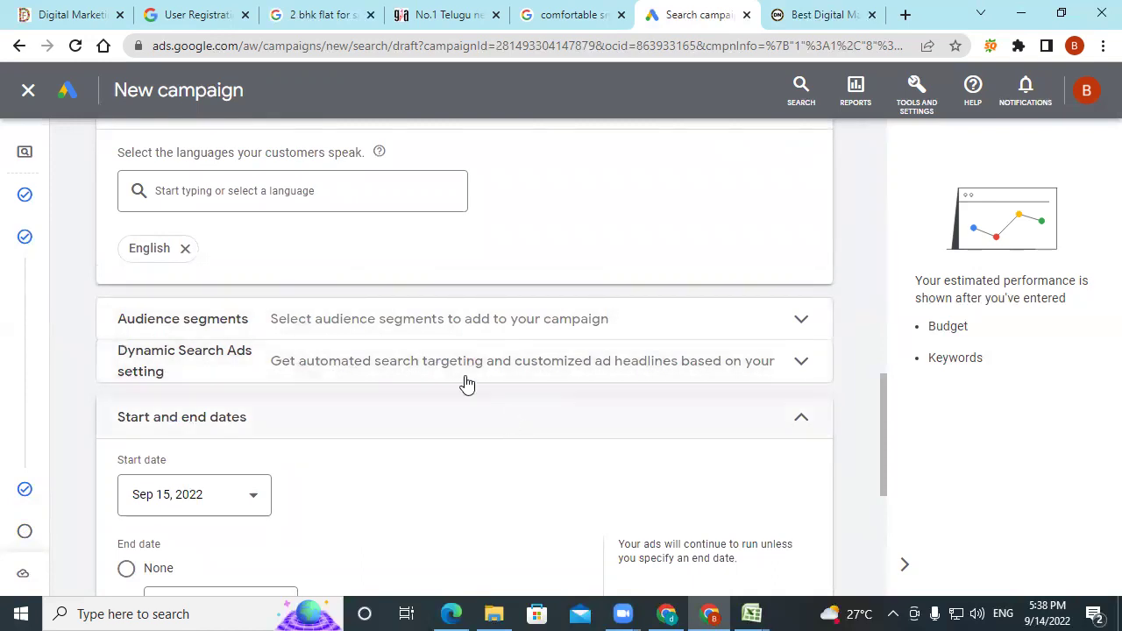
scroll(468, 436, "down", 2)
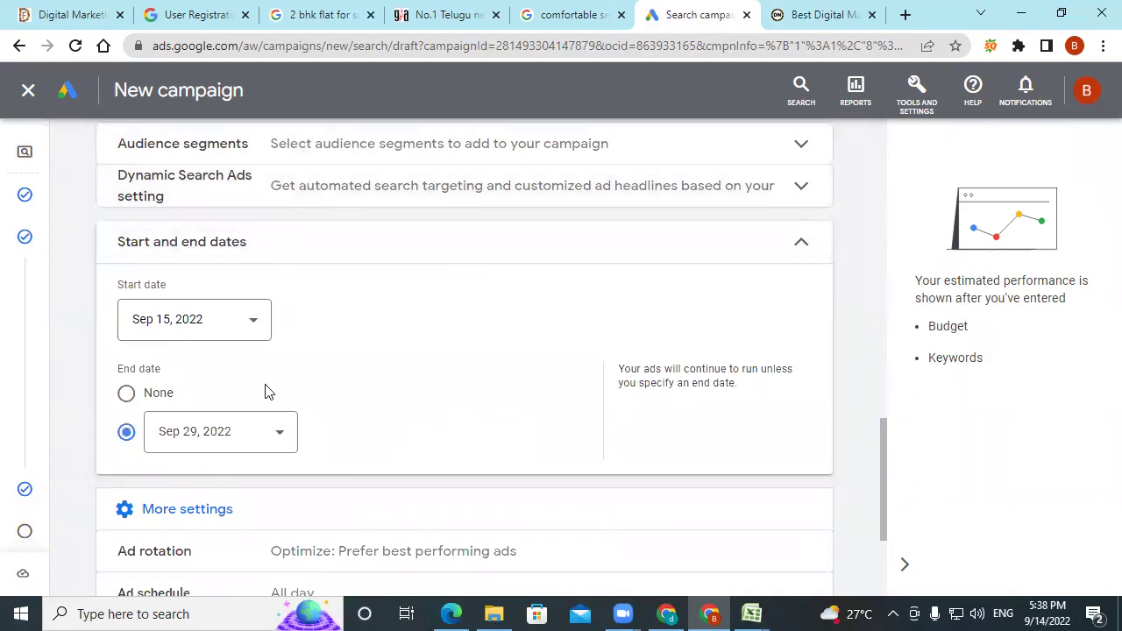
scroll(428, 444, "down", 2)
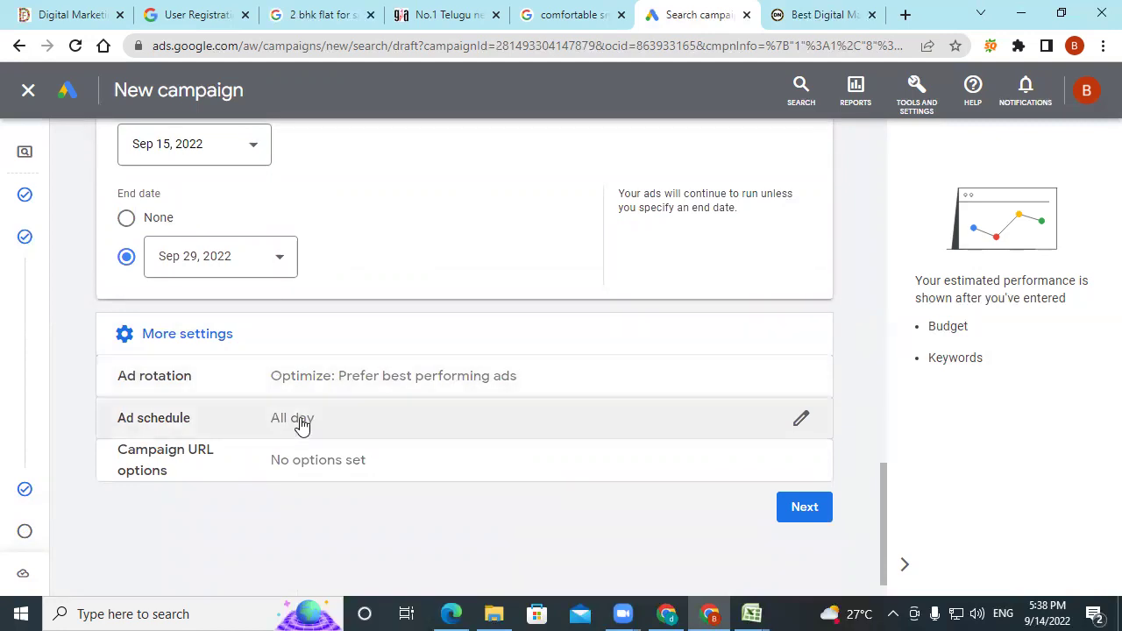
mouse_move(13, 275)
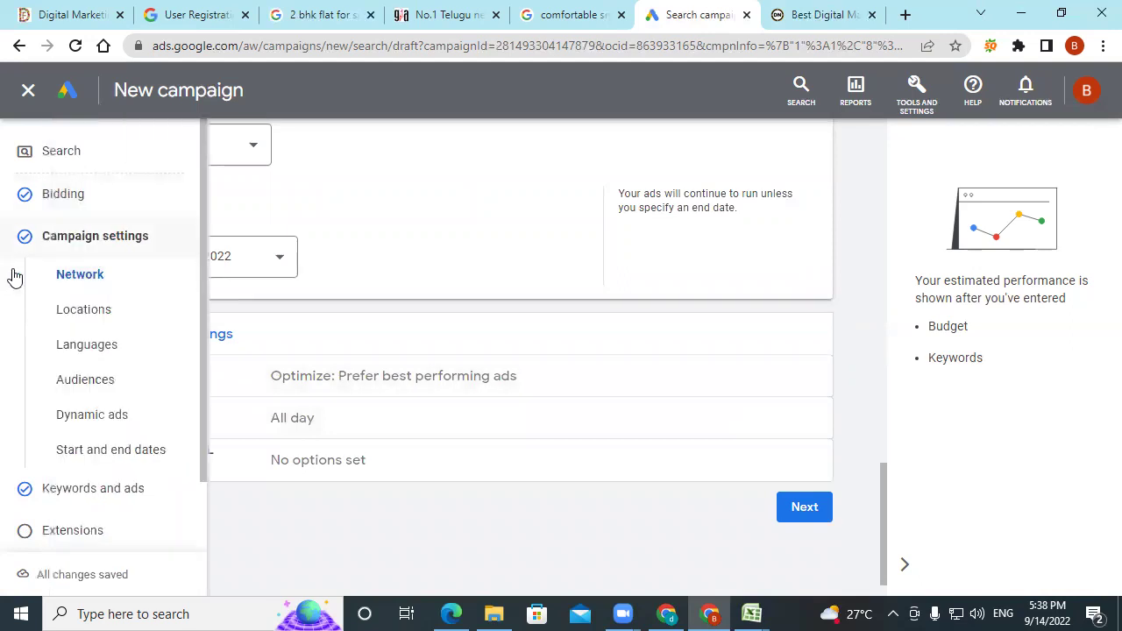
Continue to the keywords and ads page and open the Ad group 1 name for editing, leaving the name as it is
left_click(803, 517)
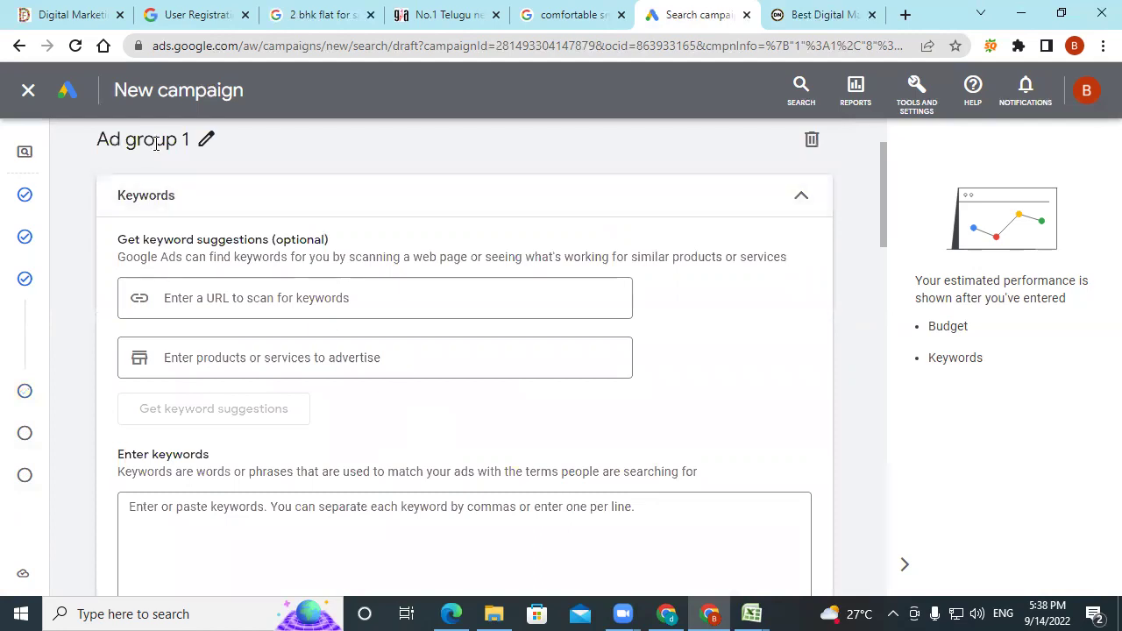
left_click(205, 141)
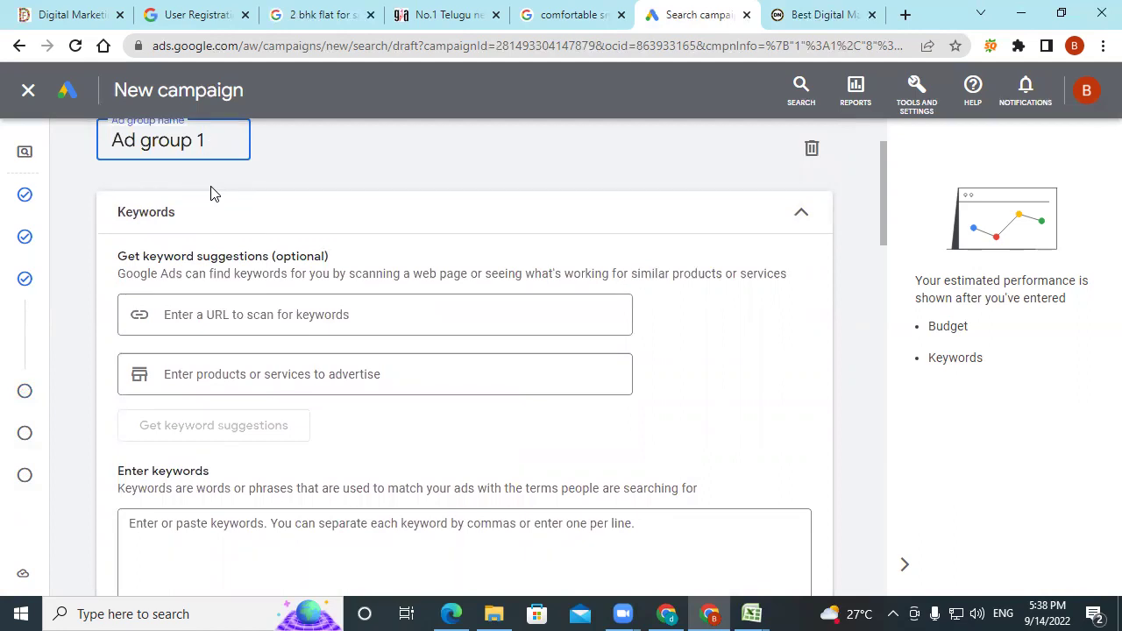
left_click(731, 375)
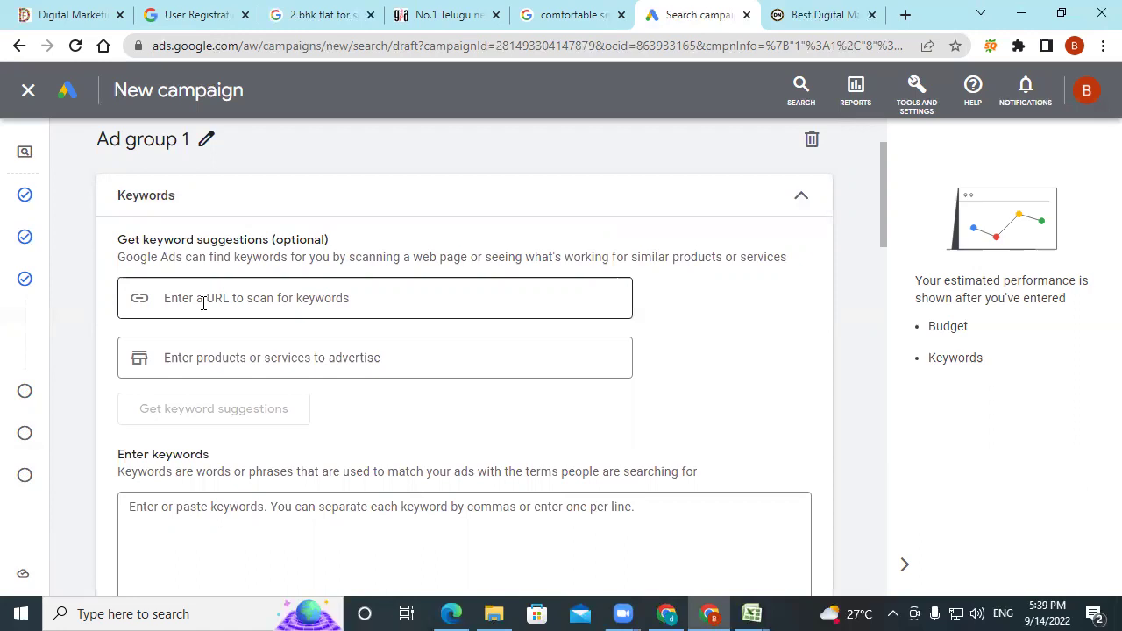
Switch to the Keyword Stats workbook in Excel, decline reopening the file, and copy the keywords in A2:A12
scroll(202, 304, "down", 2)
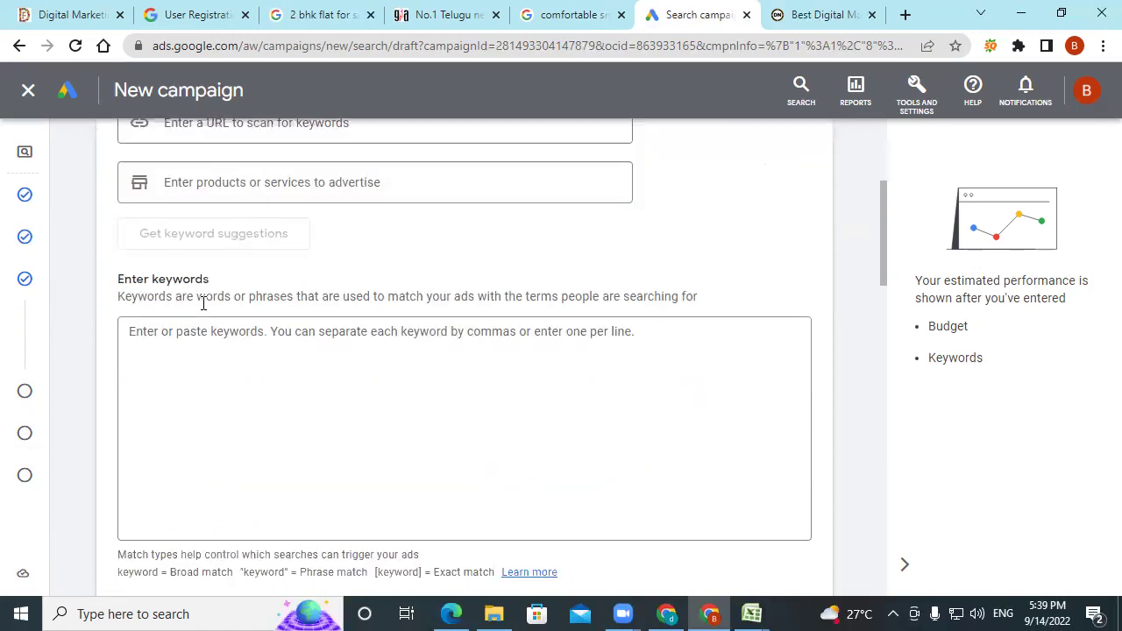
left_click(195, 334)
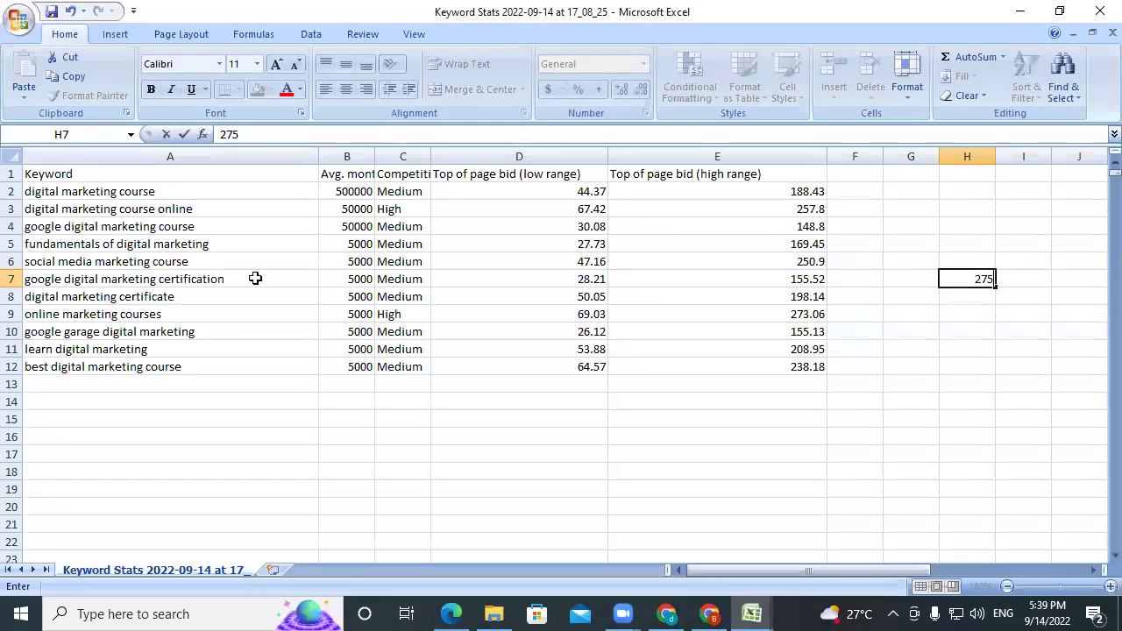
left_click_drag(143, 194, 133, 372)
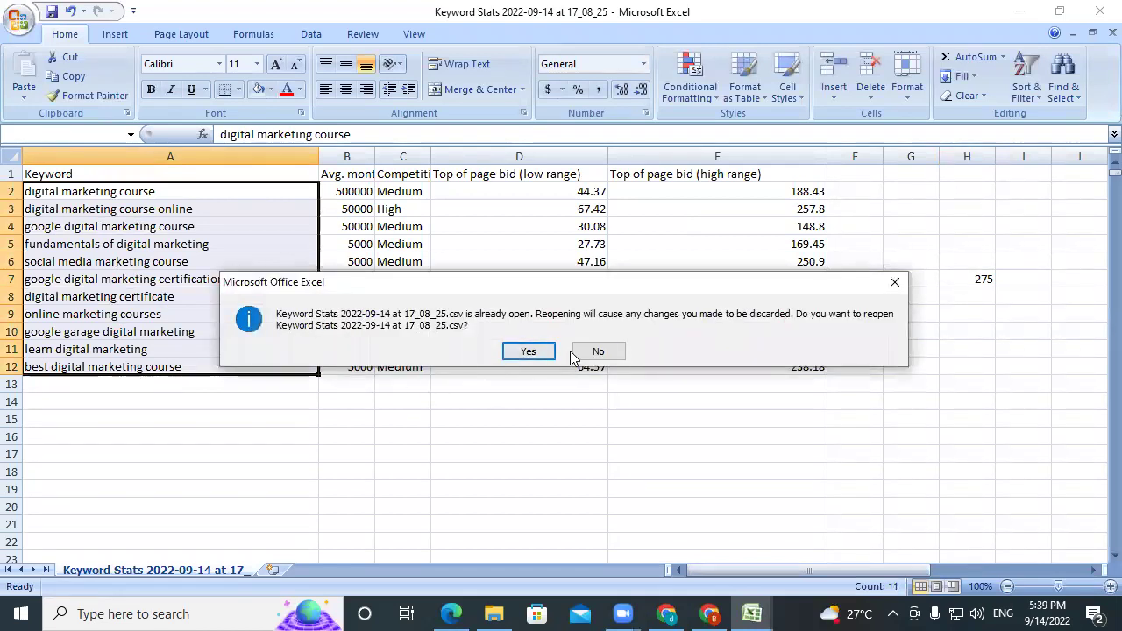
left_click(575, 355)
key("ctrl+c")
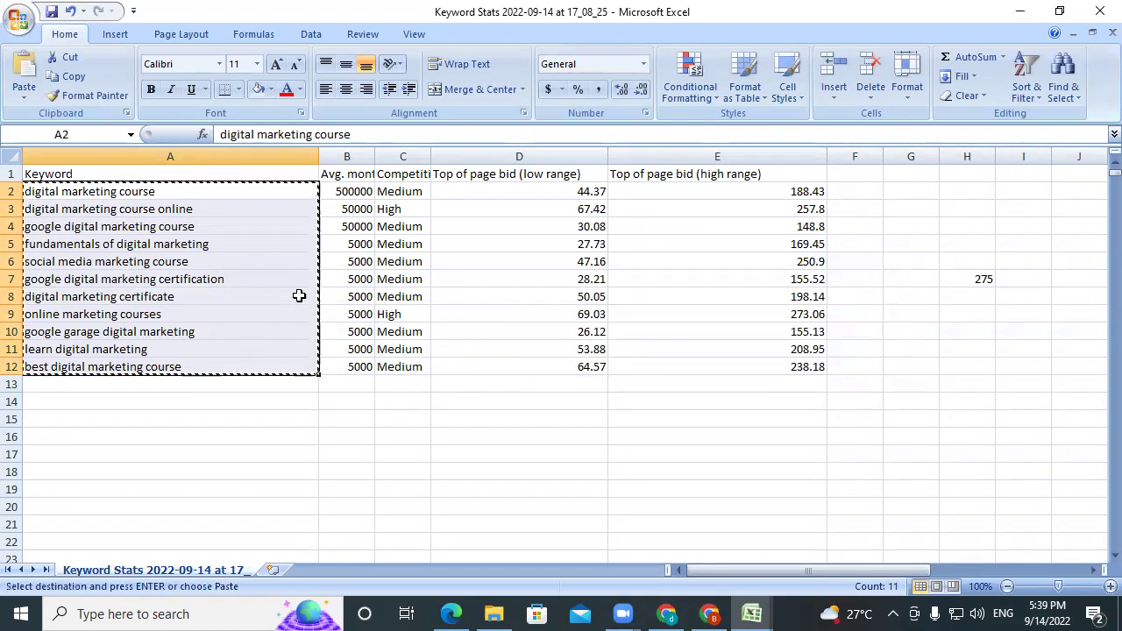
Return to the Google Ads campaign in Chrome and paste the copied keywords into the ad group's keyword list
left_click(1026, 14)
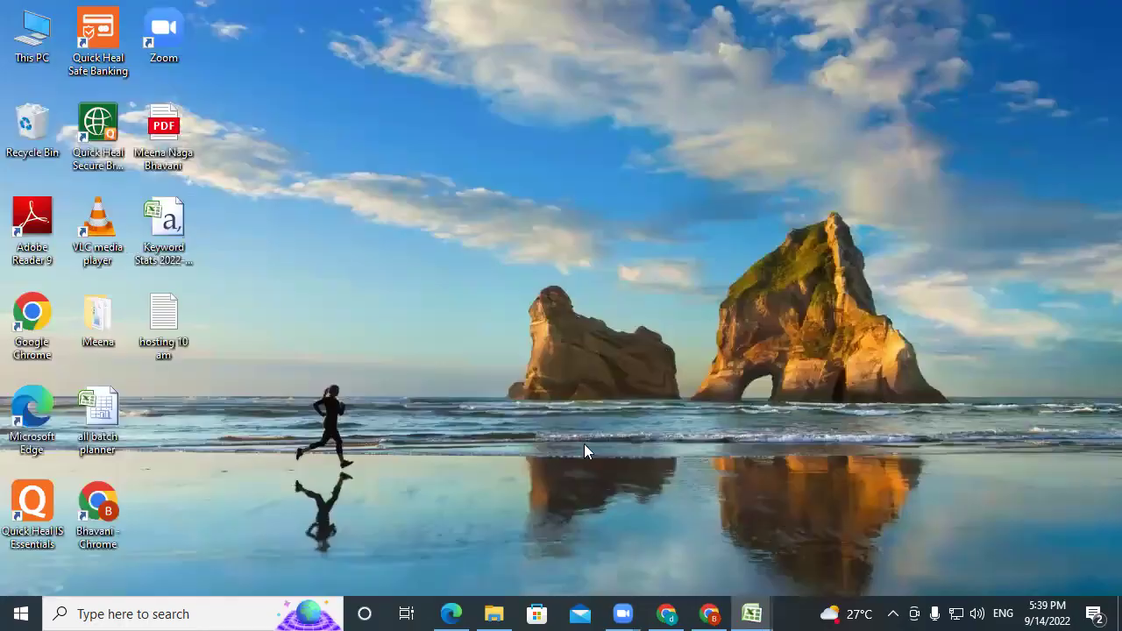
left_click(710, 613)
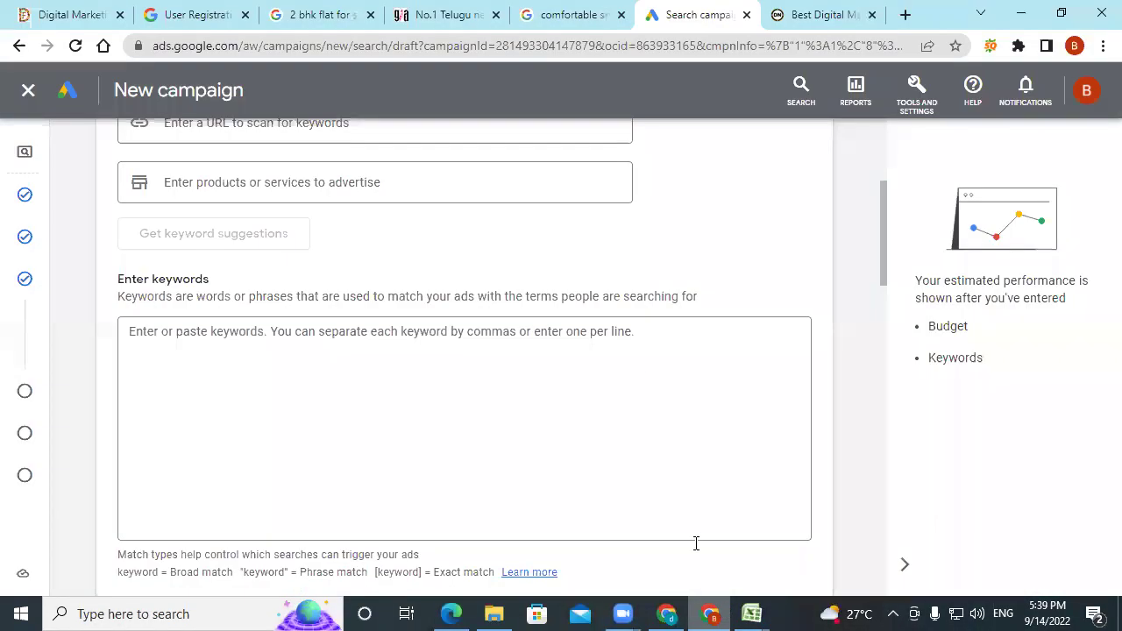
key("ctrl+v")
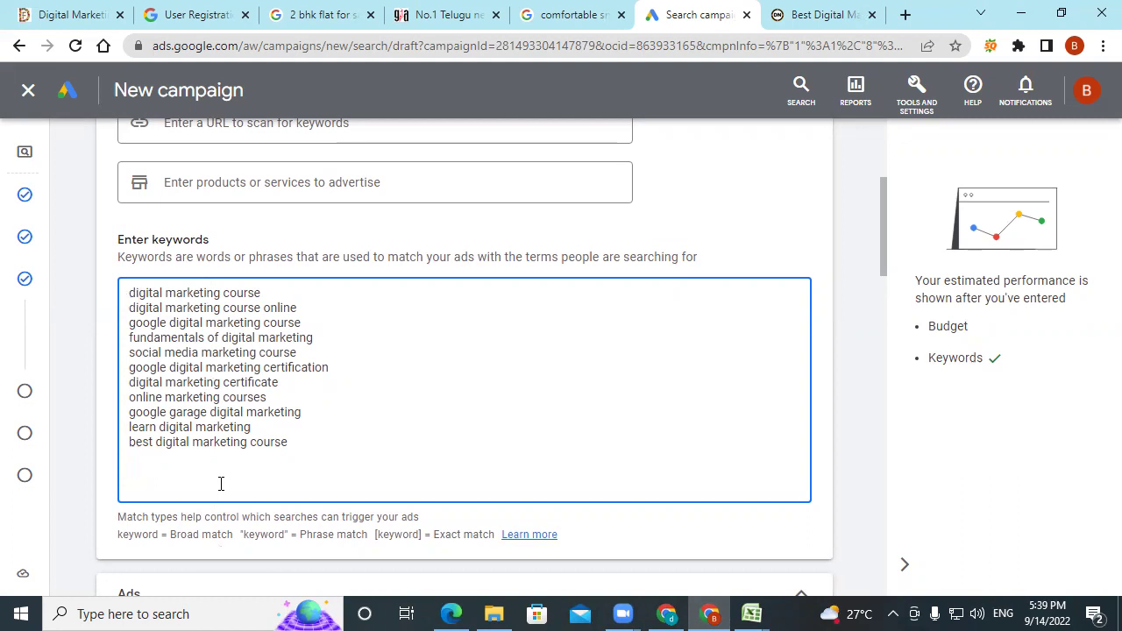
Make the first keyword, digital marketing course, a phrase match by enclosing it in double quotation marks
left_click(130, 295)
type("\"")
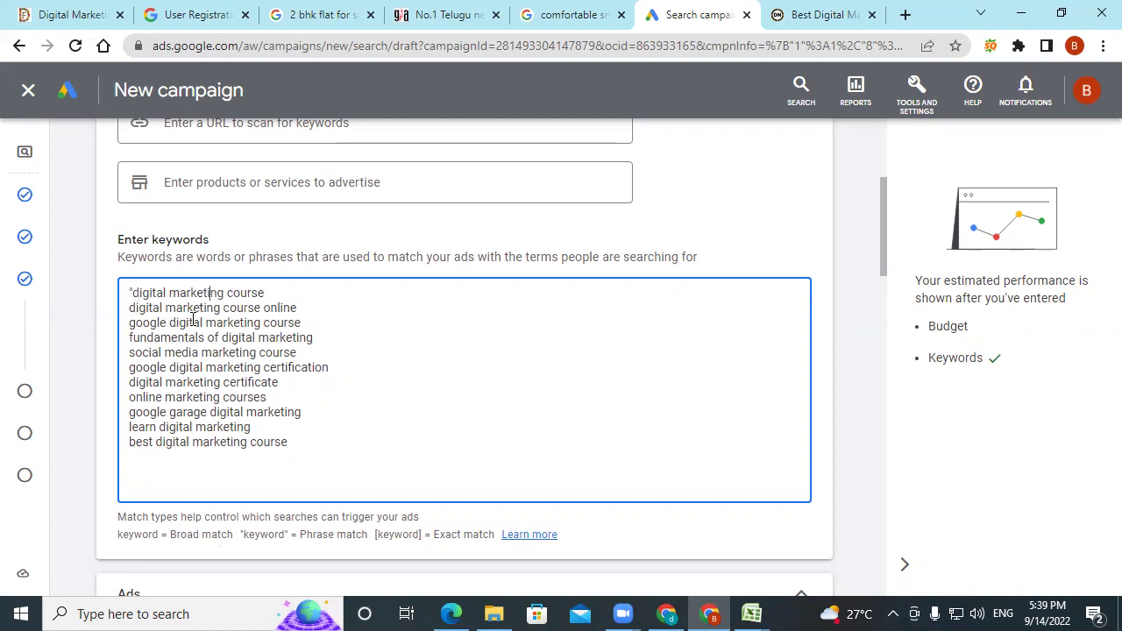
left_click(266, 292)
type("\"")
Enclose digital marketing course online in square brackets for exact match, and add a closing bracket after fundamentals of digital marketing
scroll(676, 383, "up", 1)
left_click(130, 392)
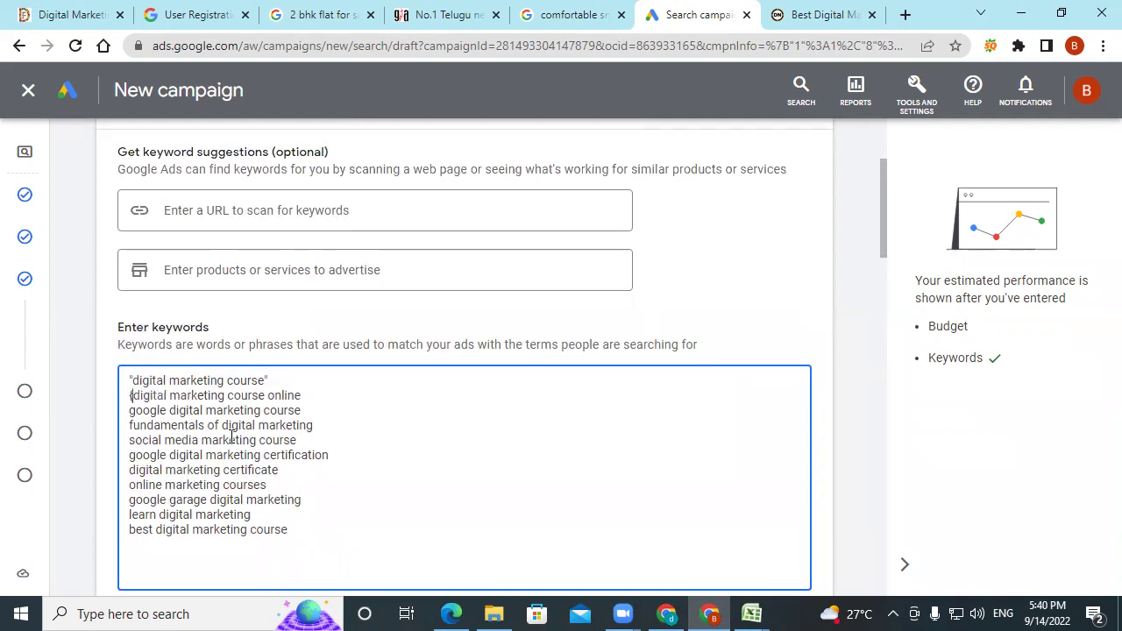
key("BackSpace")
type("\"")
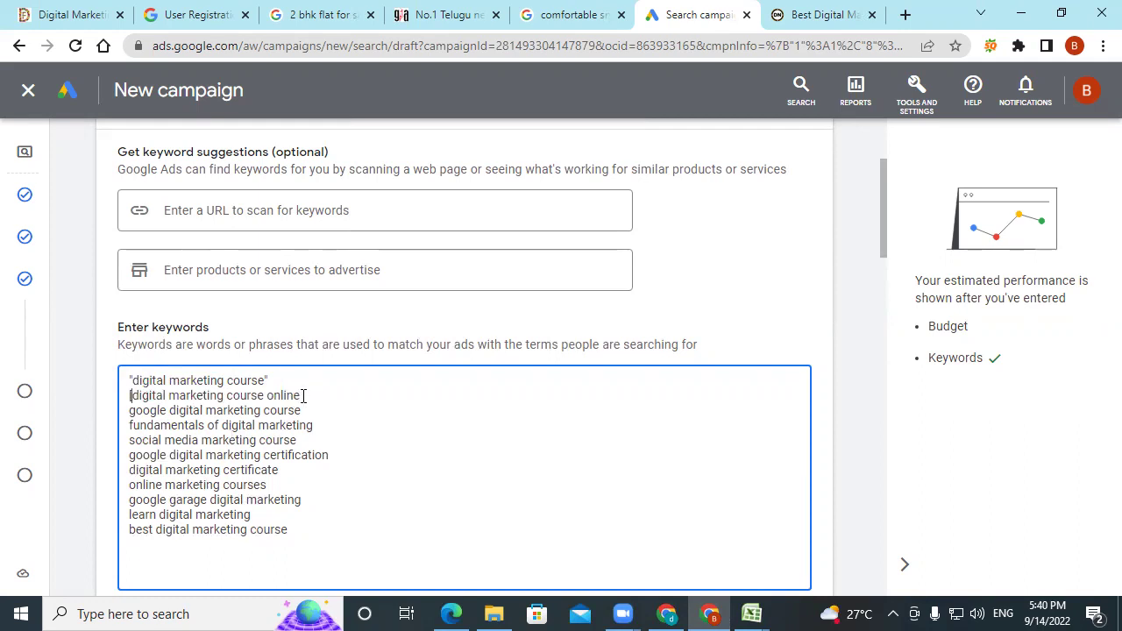
type("]")
left_click(323, 421)
type("]")
Delete every keyword from google digital marketing course through best digital marketing course, keeping only the first two entries
scroll(138, 409, "down", 2)
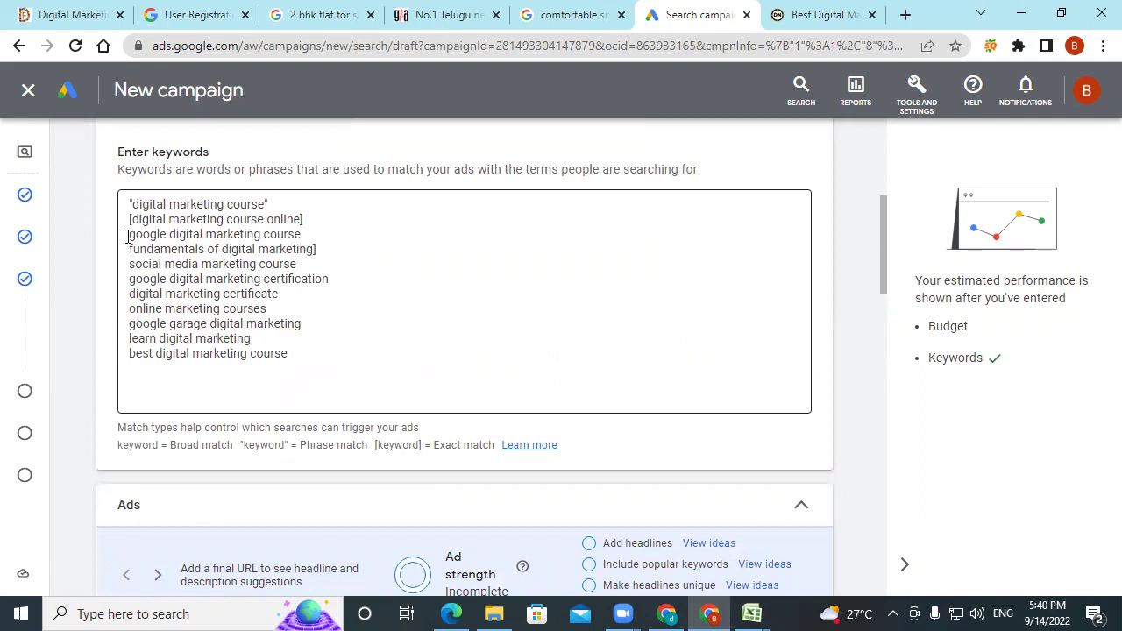
left_click_drag(134, 235, 289, 360)
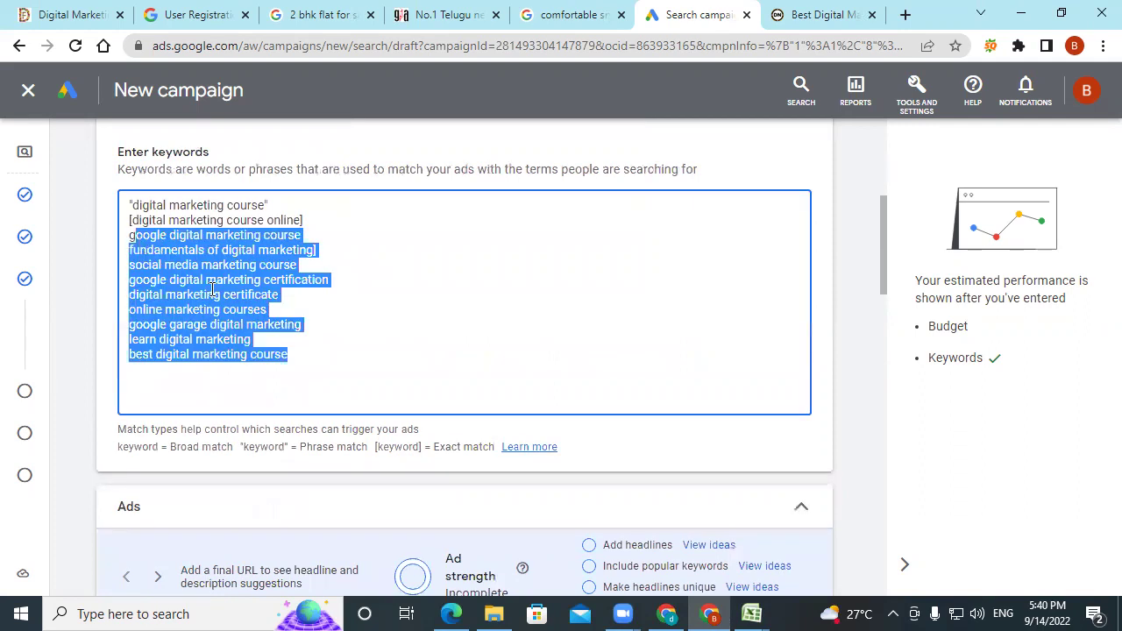
key("BackSpace")
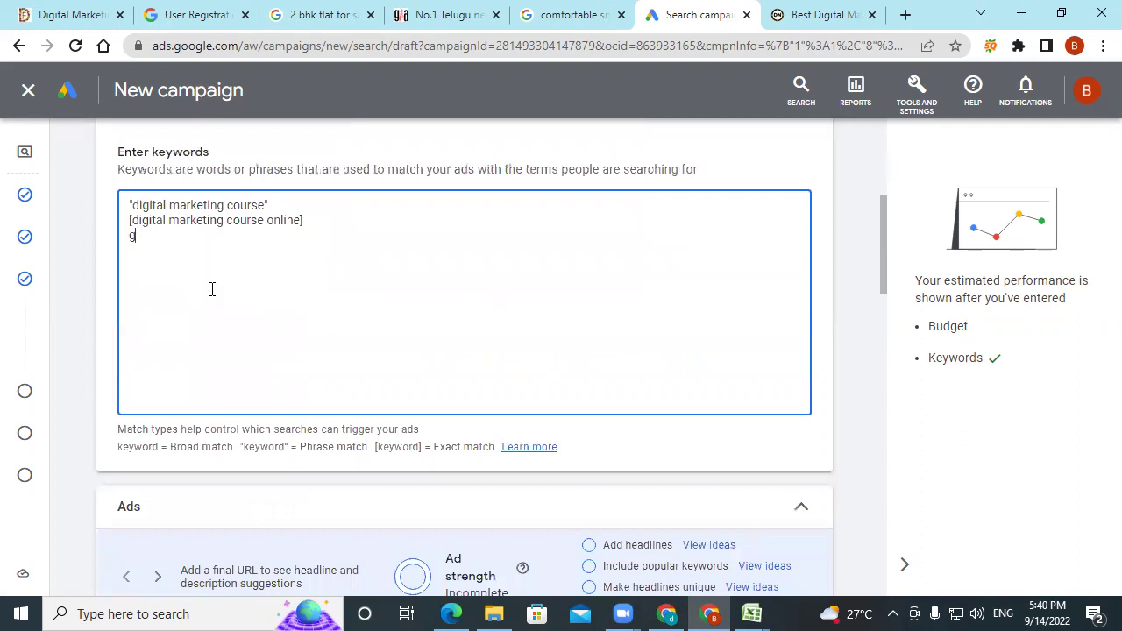
key("BackSpace")
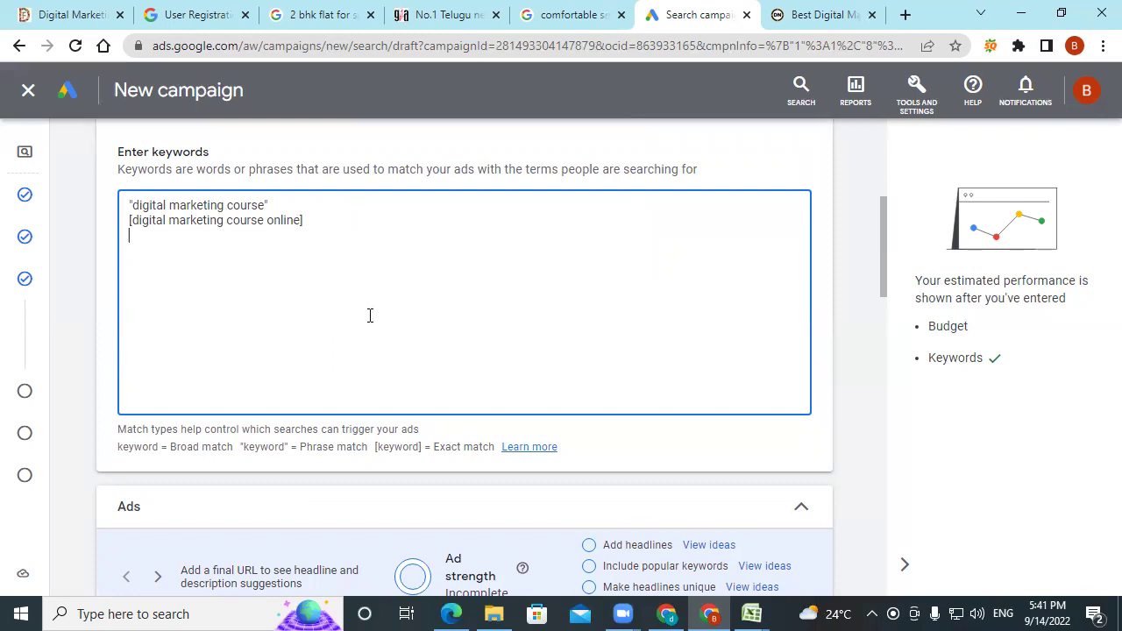
Examine the Ads section's URL, display path and headline fields, and compare the desktop and mobile ad previews
scroll(370, 316, "down", 3)
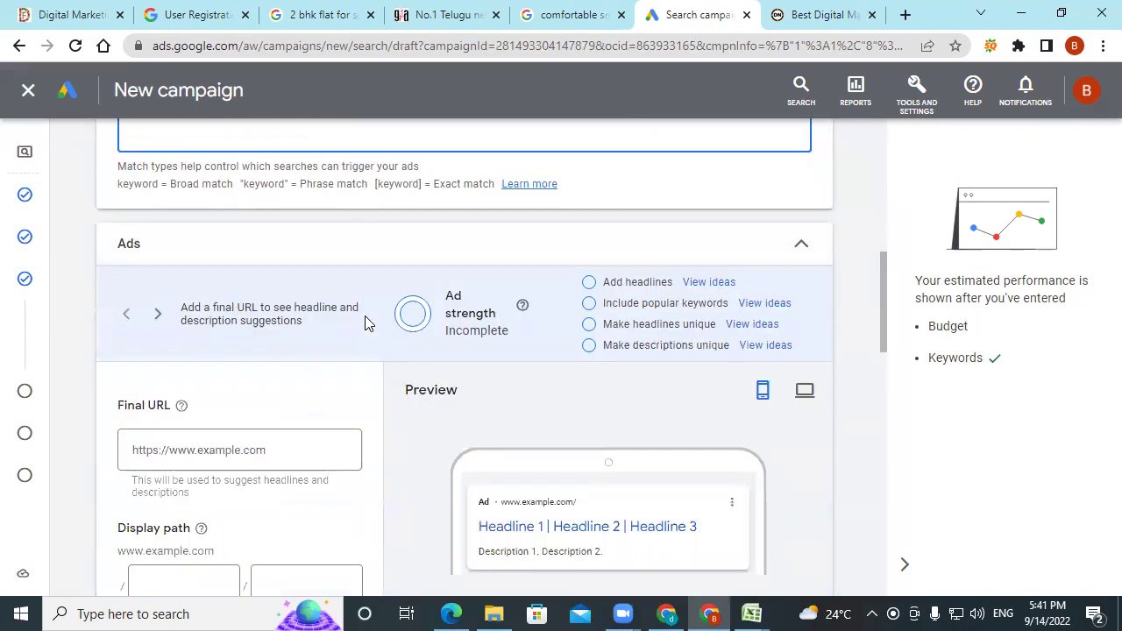
scroll(417, 400, "down", 1)
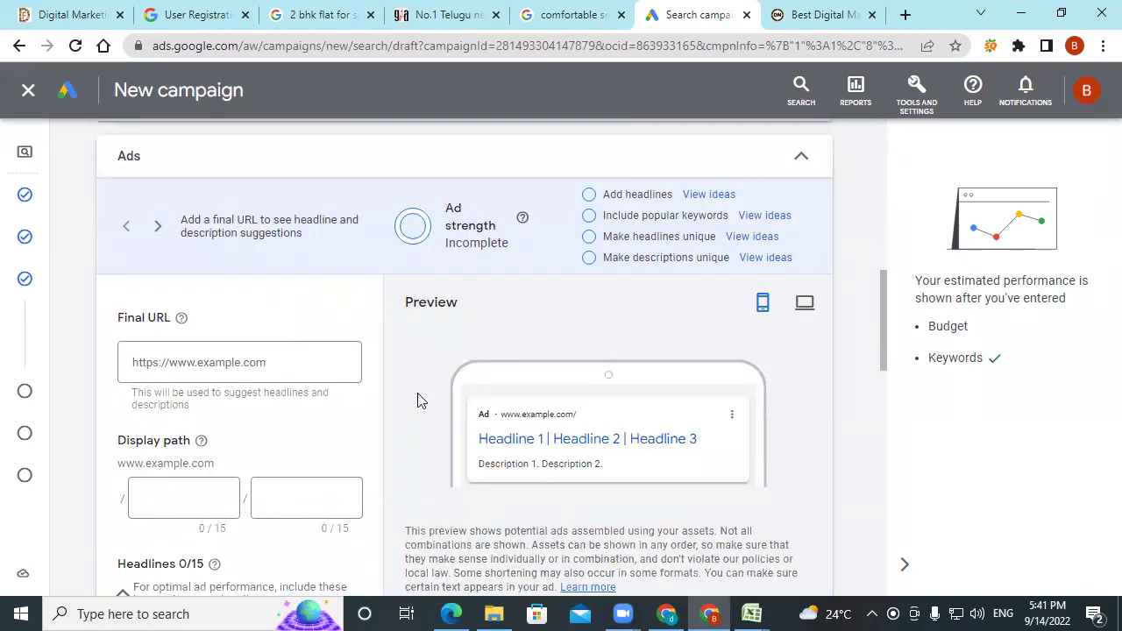
scroll(417, 400, "down", 1)
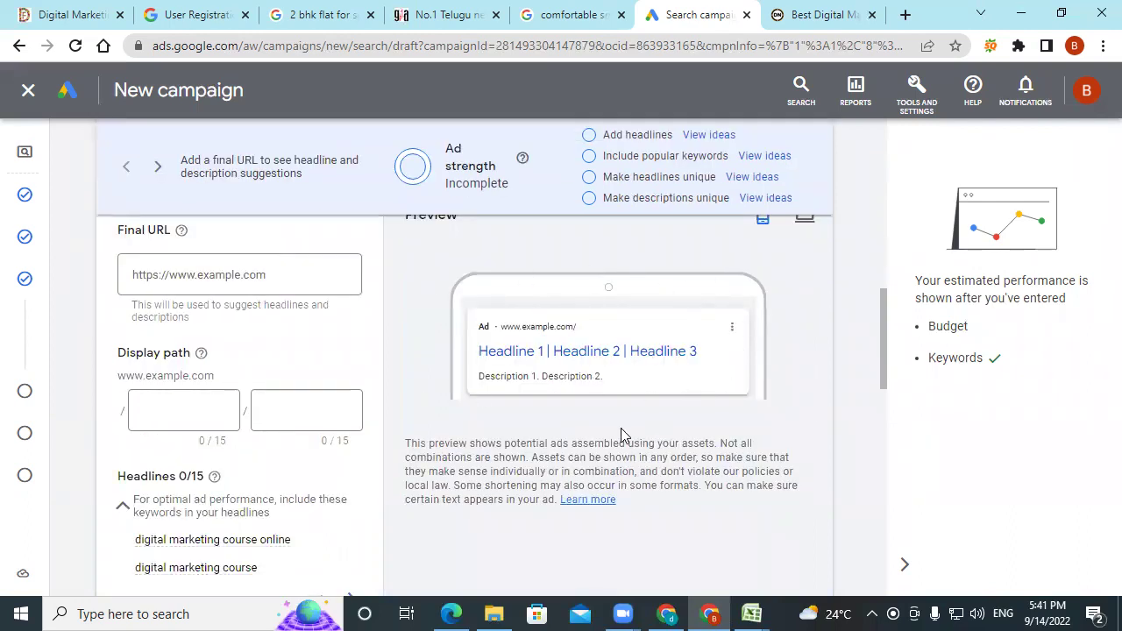
scroll(621, 436, "up", 1)
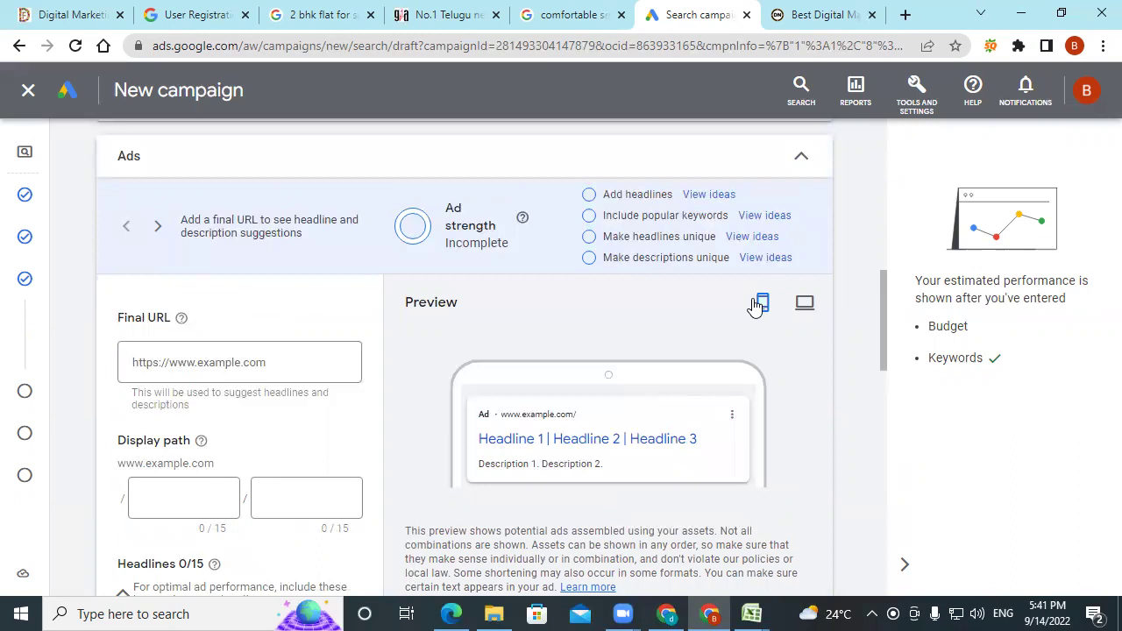
left_click(804, 302)
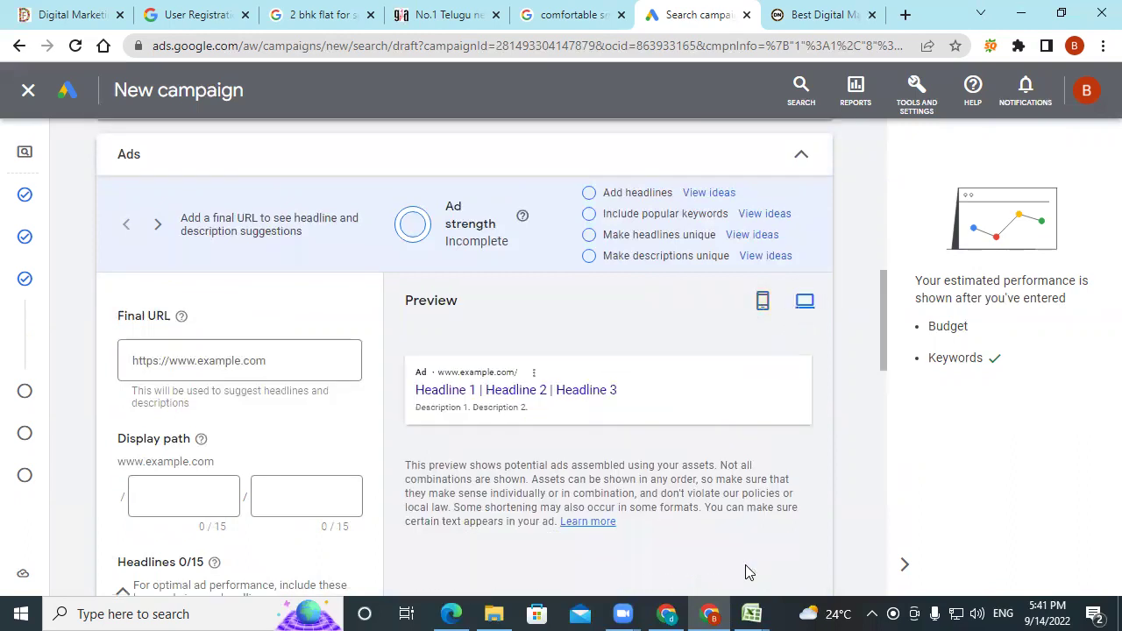
left_click(762, 301)
Open digitalmarketingfaculty.in in a new browser tab, removing /wp-admin from the suggested address
left_click(239, 364)
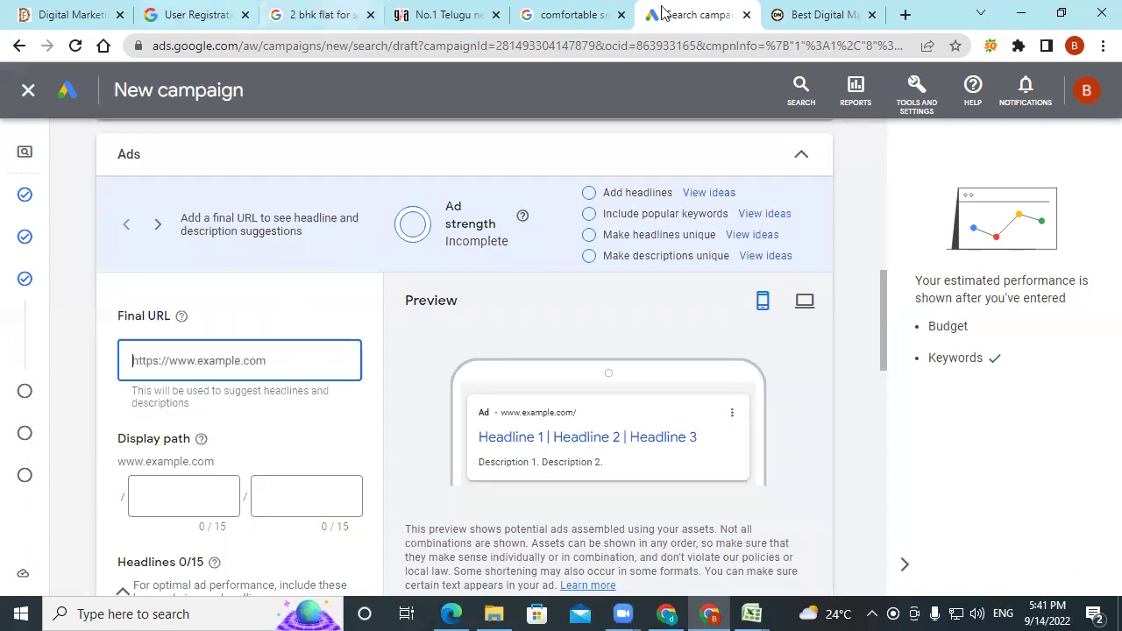
left_click(793, 15)
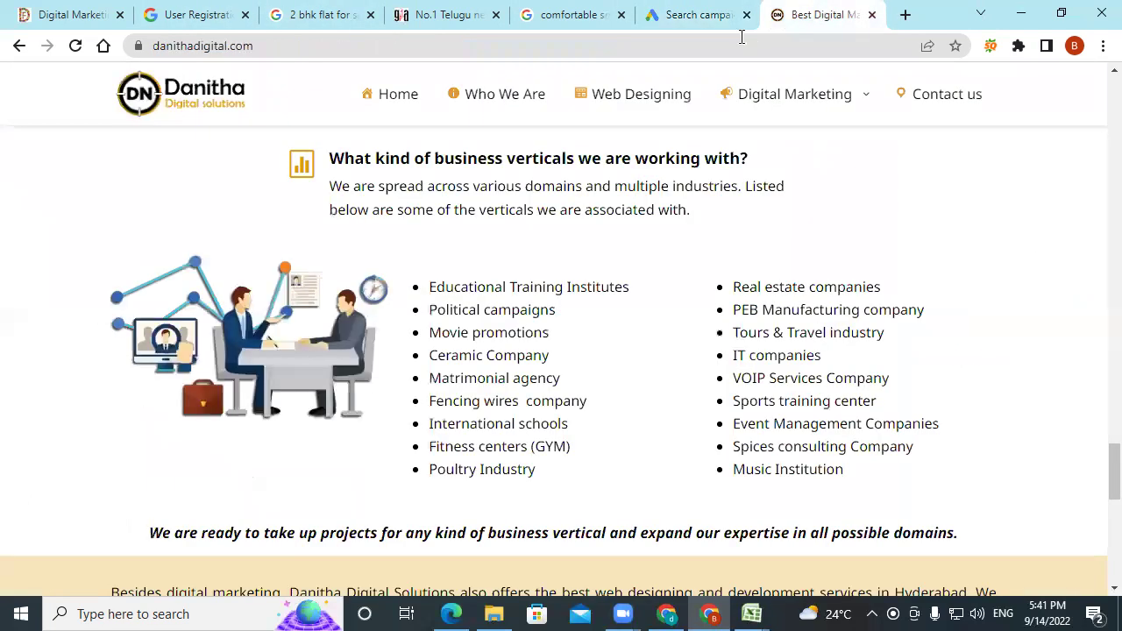
left_click(907, 16)
type("d")
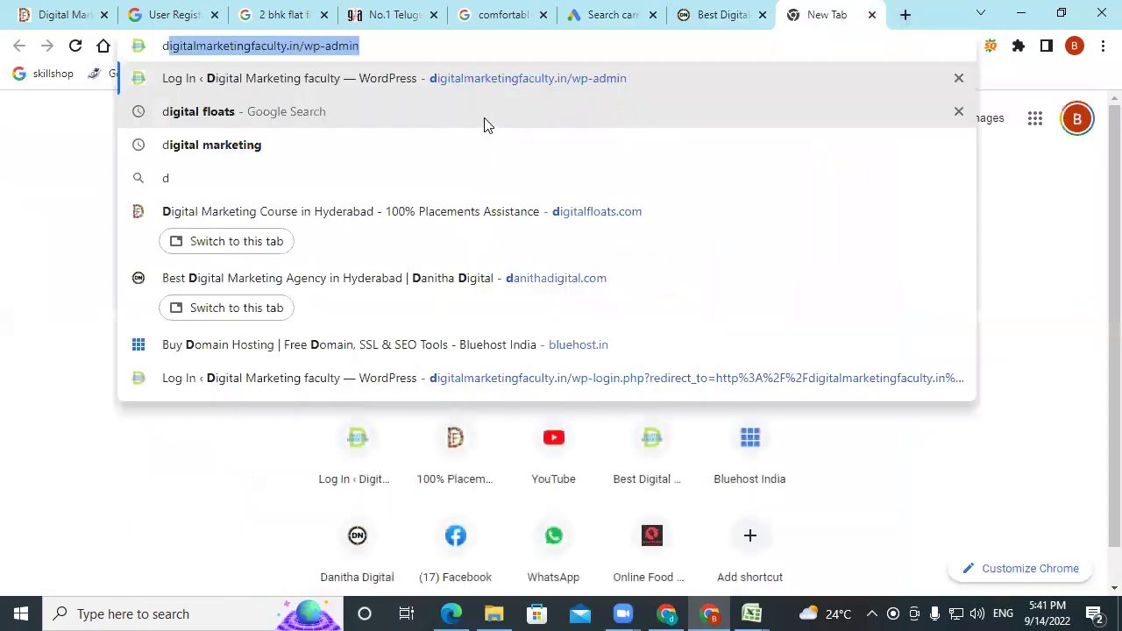
key("Return")
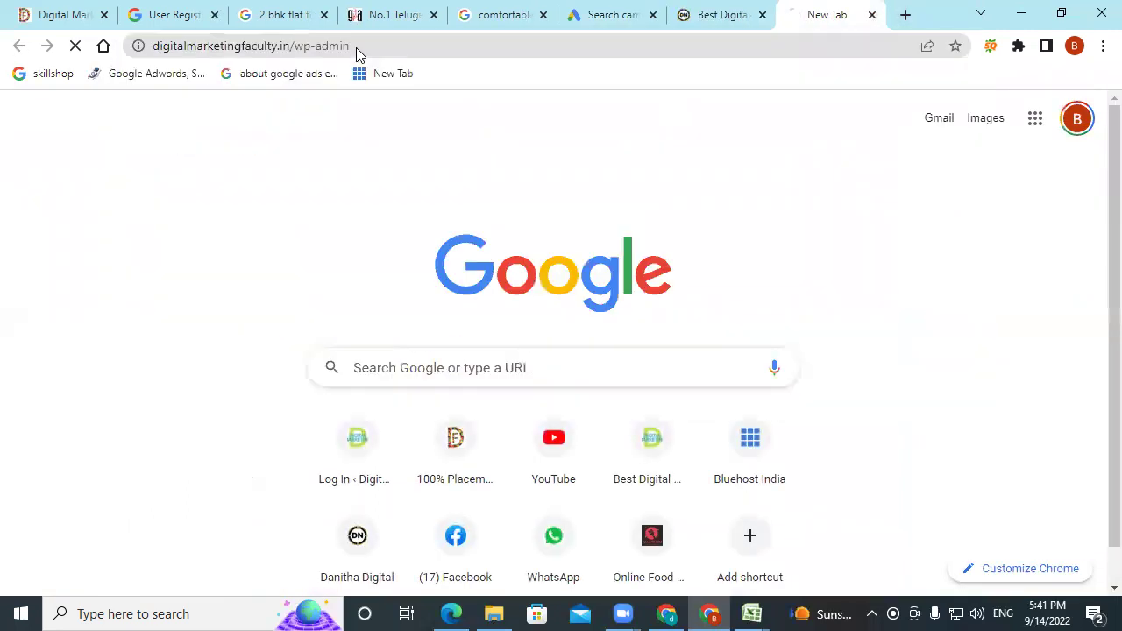
left_click_drag(292, 52, 381, 50)
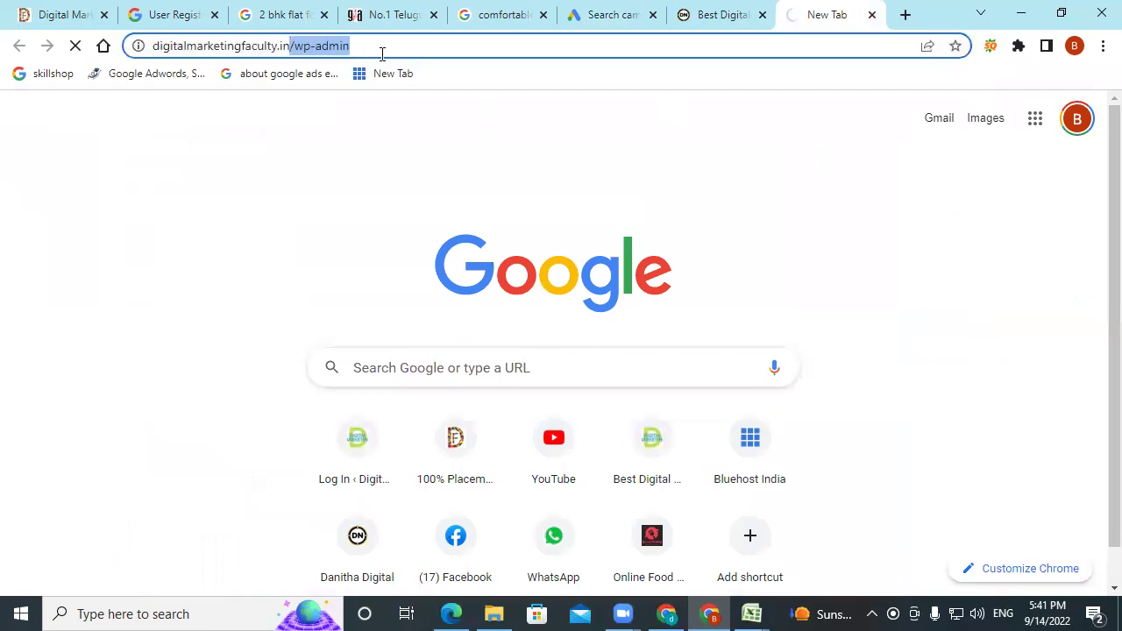
key("BackSpace")
key("Return")
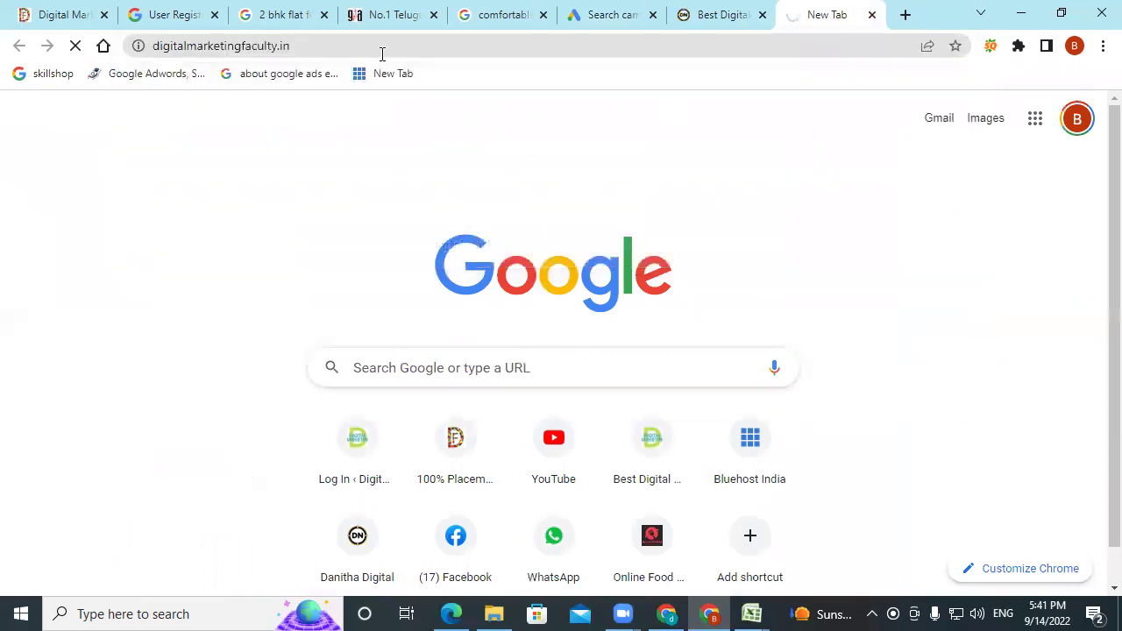
Copy the digitalmarketingfaculty.in address from the new tab into the ad's Final URL
left_click(274, 55)
key("ctrl+c")
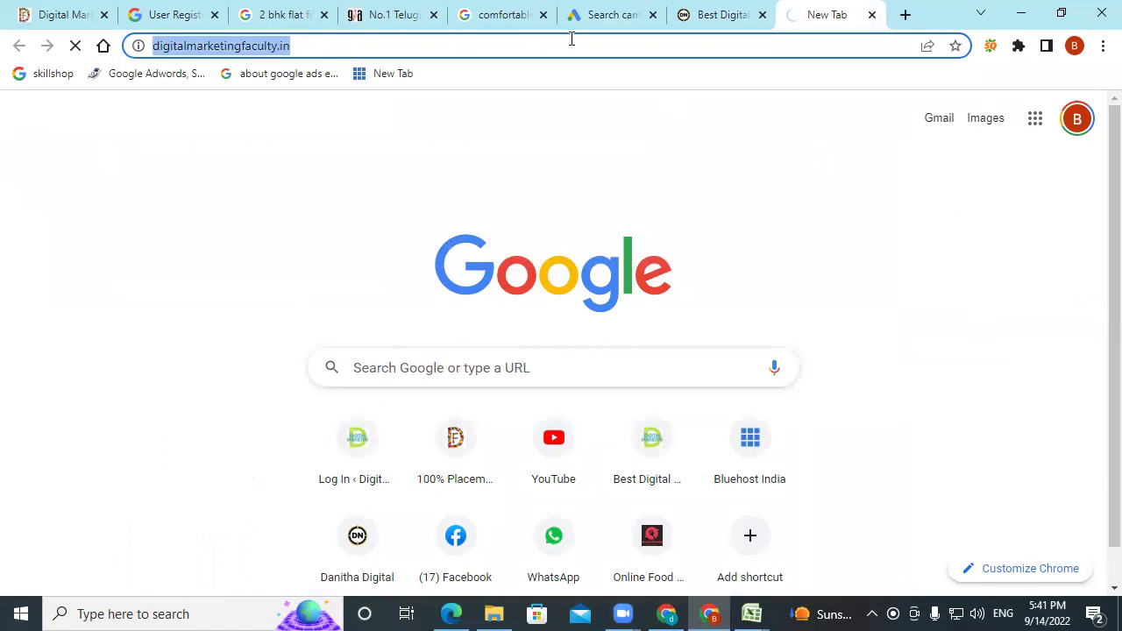
left_click(602, 17)
key("ctrl+v")
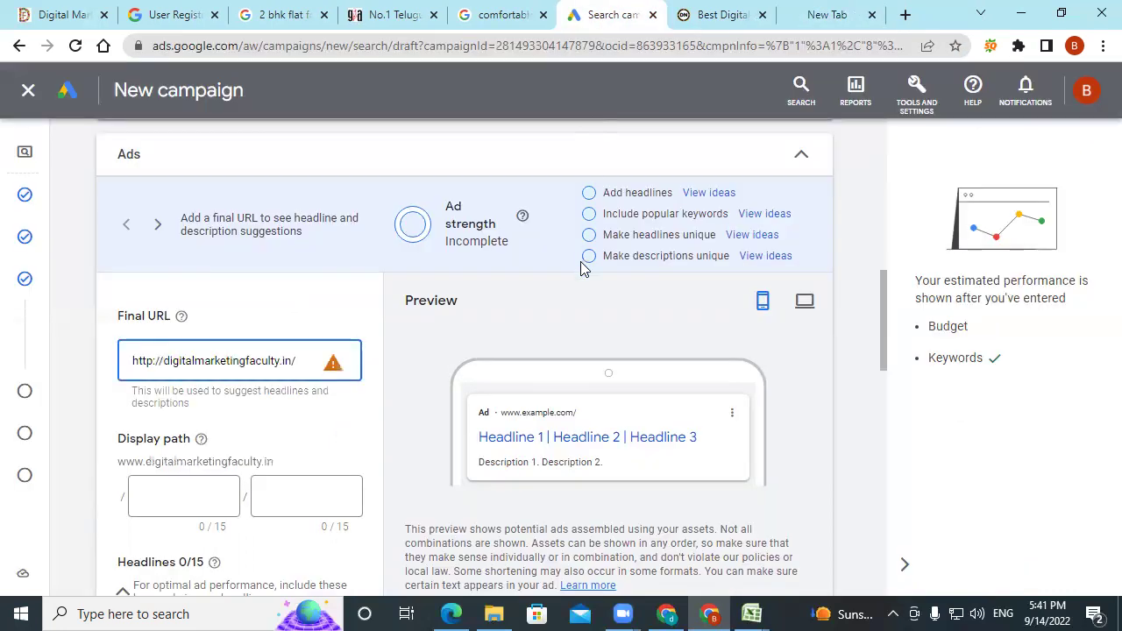
mouse_move(337, 377)
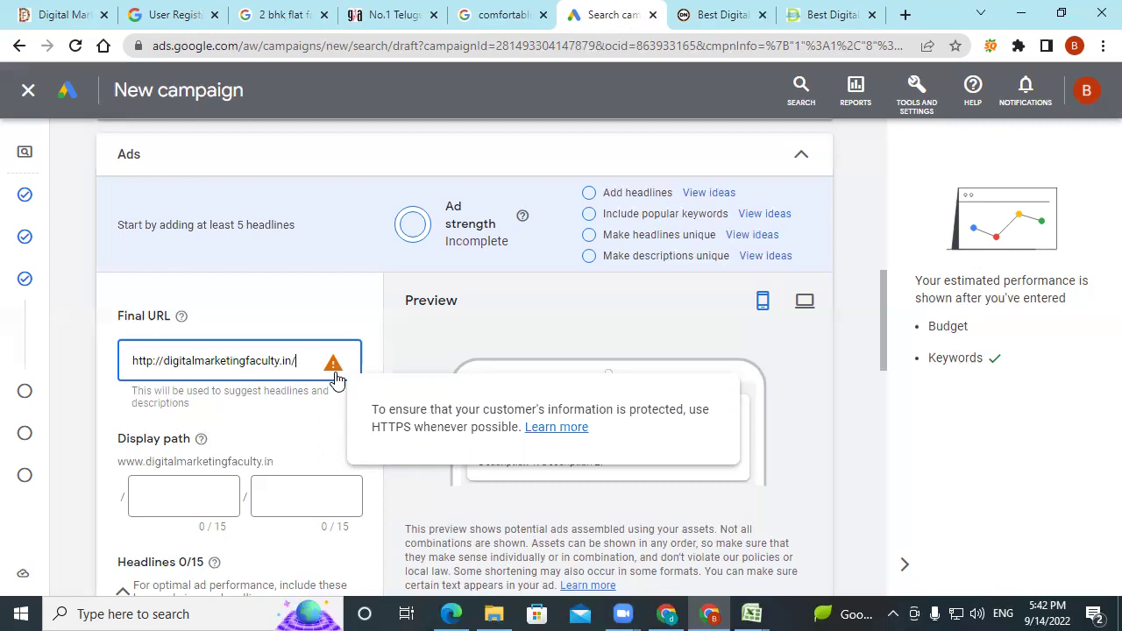
Set the ad's display path to offer in the first part and register in the second
scroll(325, 403, "down", 1)
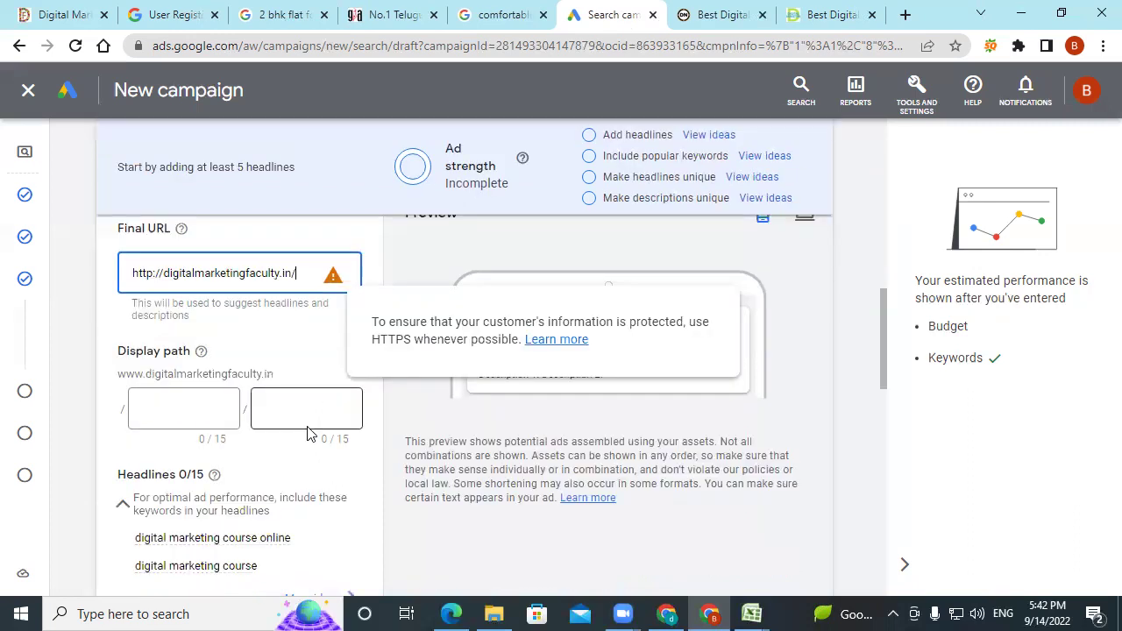
left_click(180, 410)
type("offer")
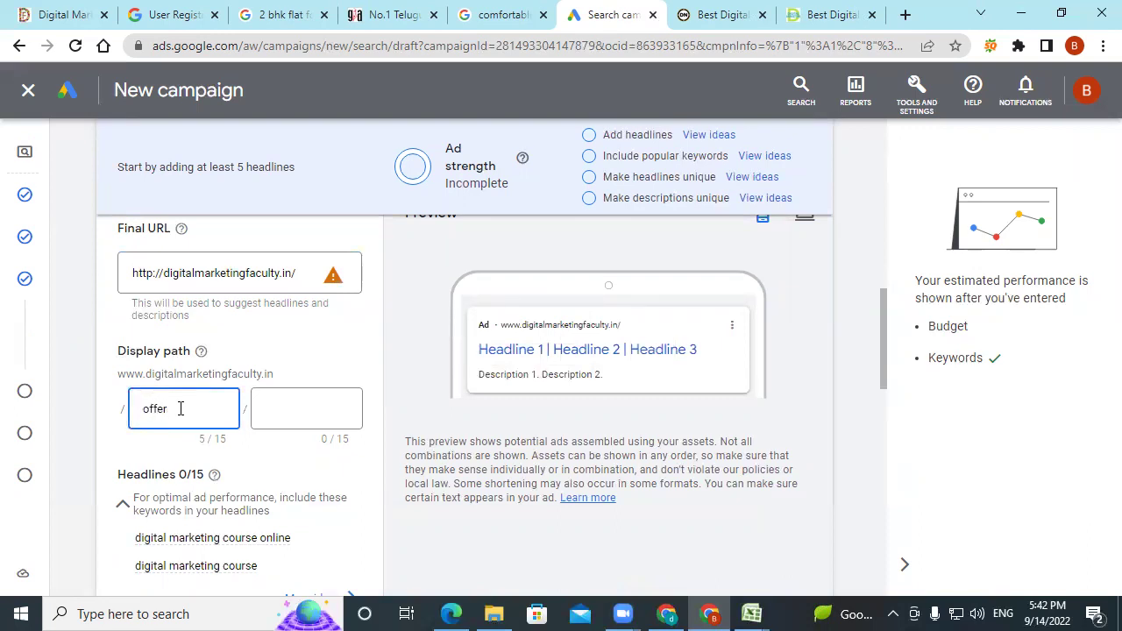
left_click(302, 410)
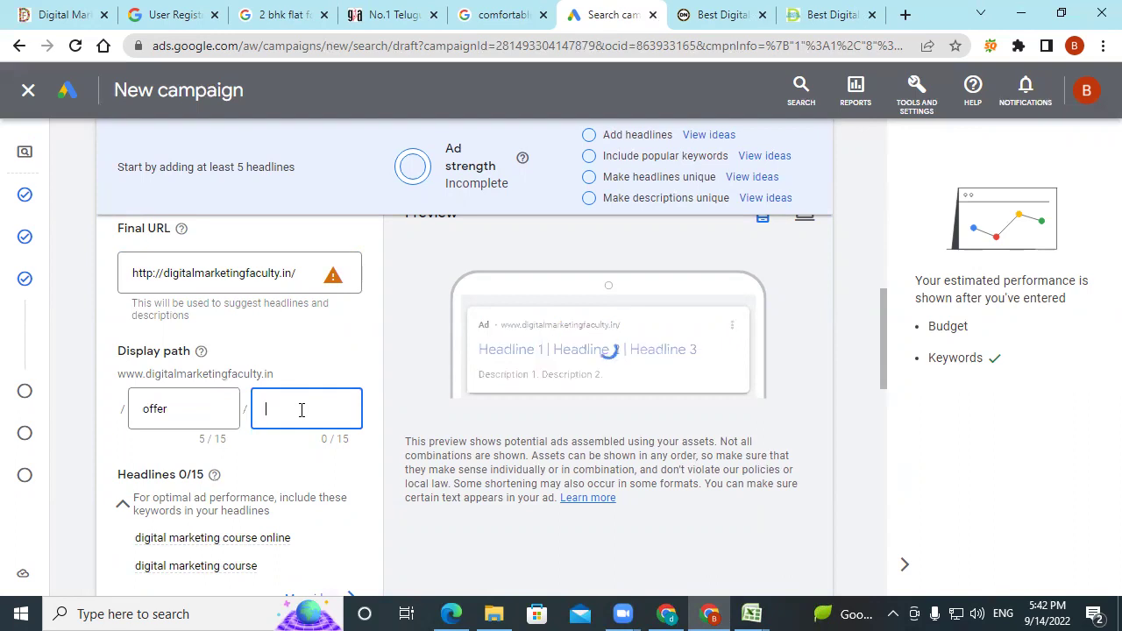
type("re")
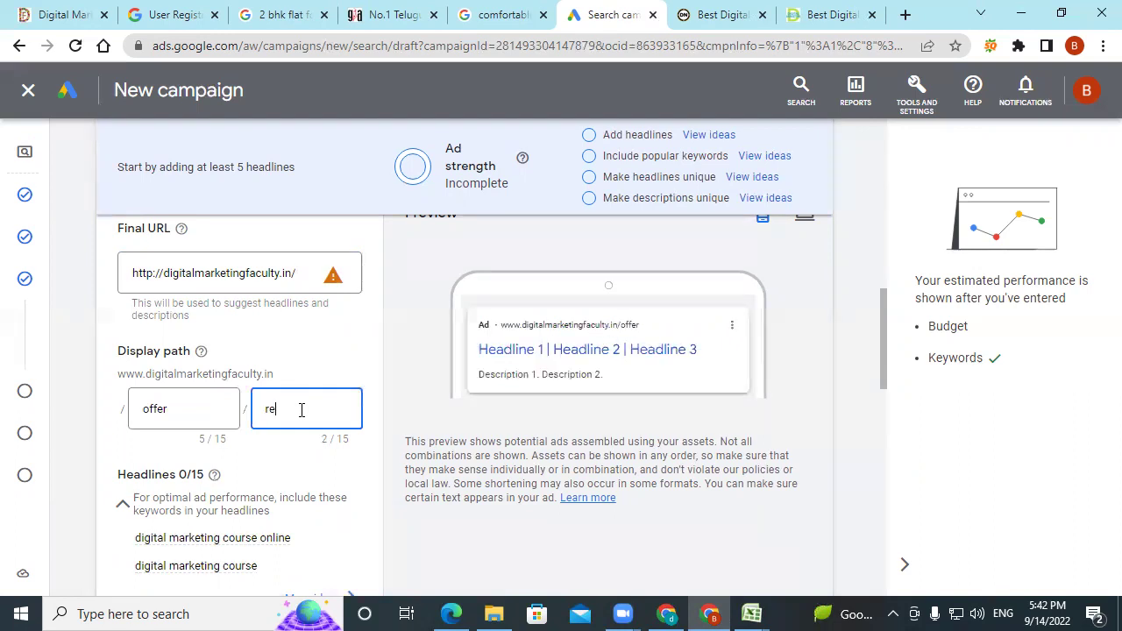
type("gister")
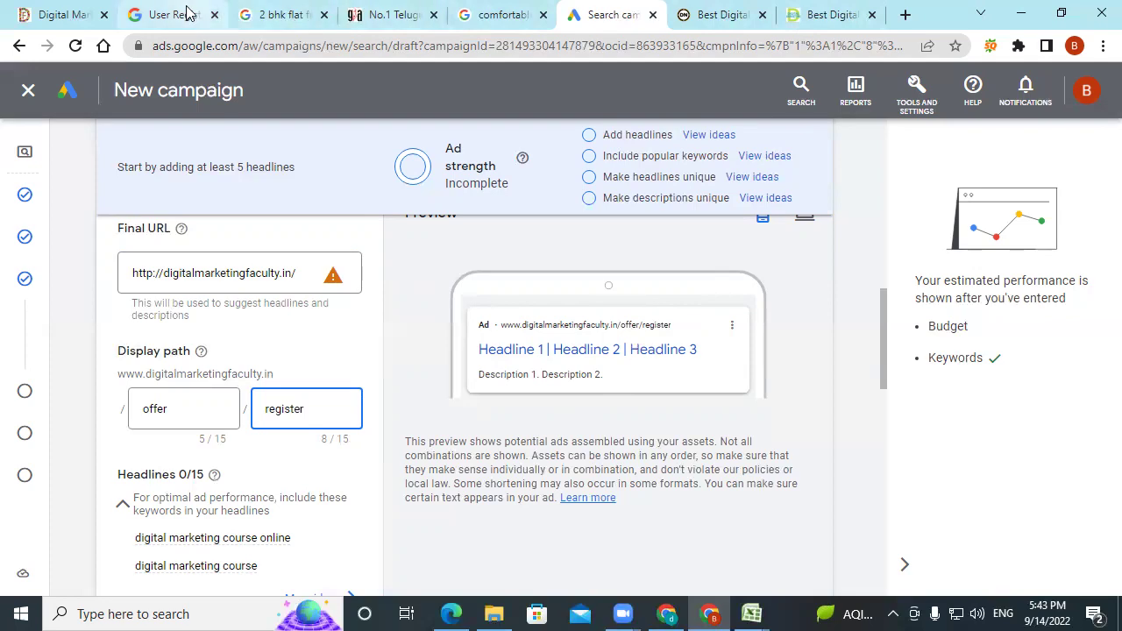
Examine the display URLs of the ads in the "2 bhk flat for sale in bangalore" search results, and return to the campaign draft
left_click(272, 15)
scroll(215, 307, "up", 5)
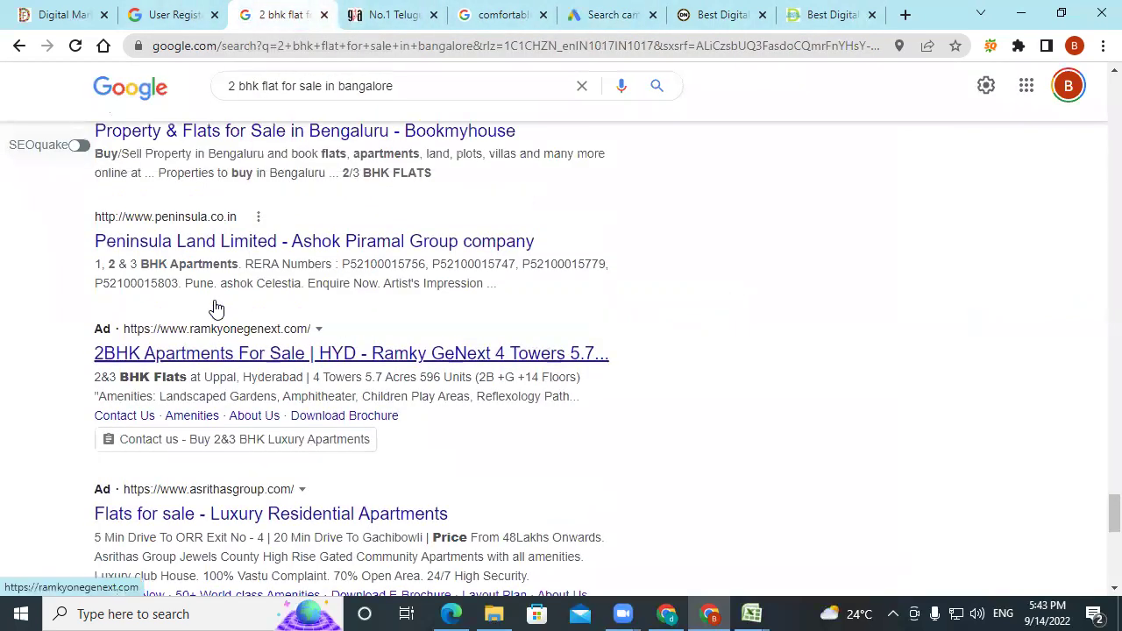
scroll(526, 342, "up", 10)
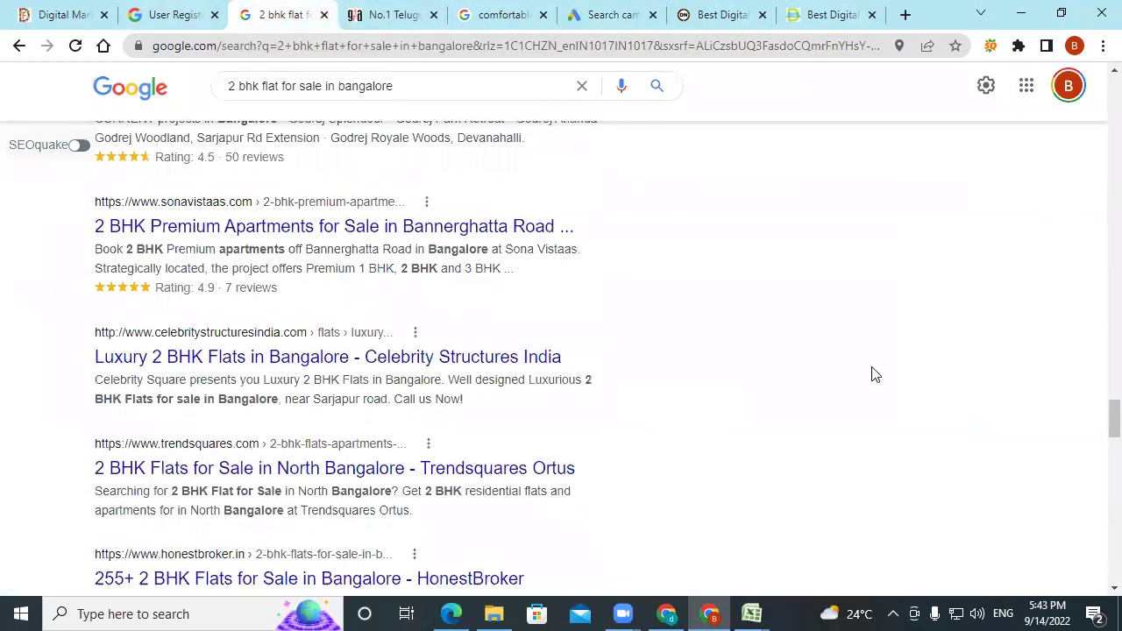
left_click_drag(1095, 424, 1099, 203)
scroll(1095, 202, "up", 15)
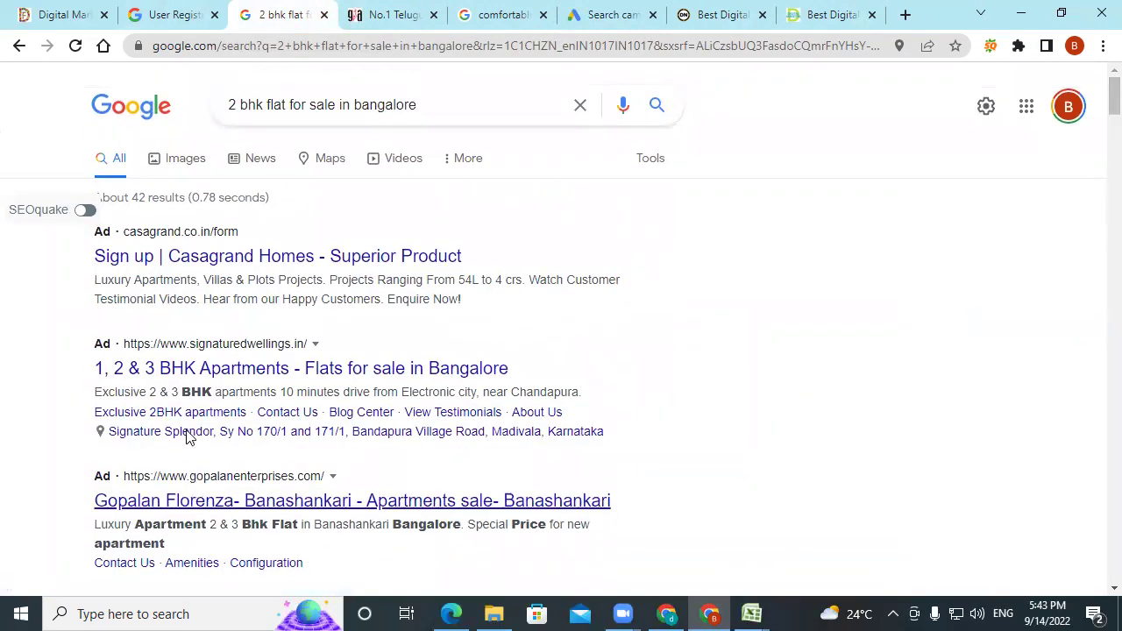
scroll(292, 474, "down", 2)
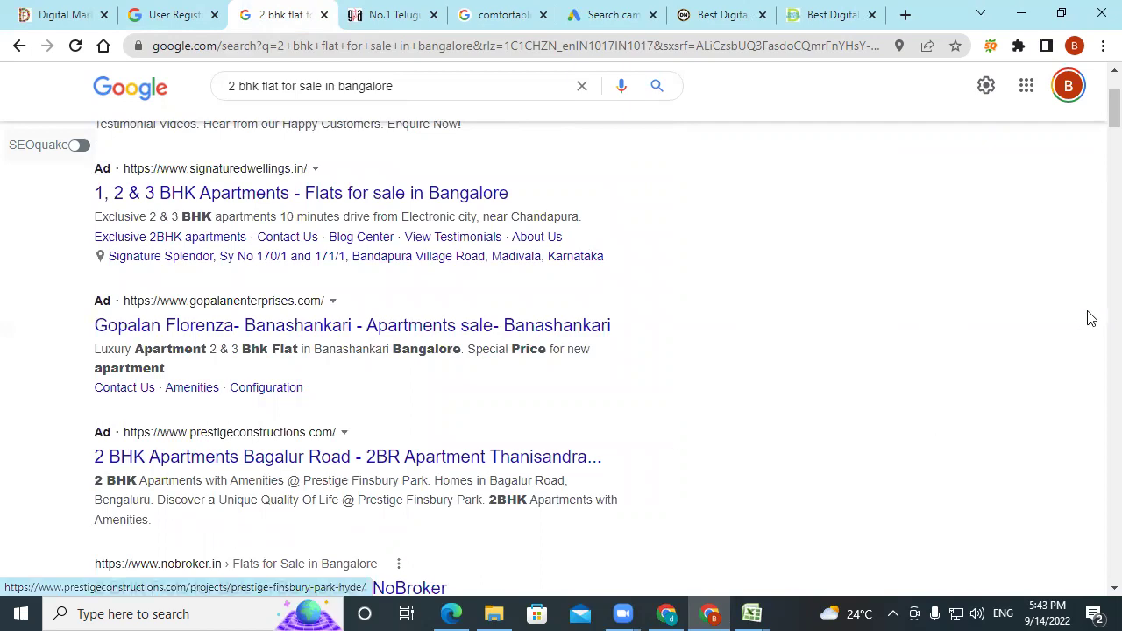
left_click_drag(1098, 102, 1112, 526)
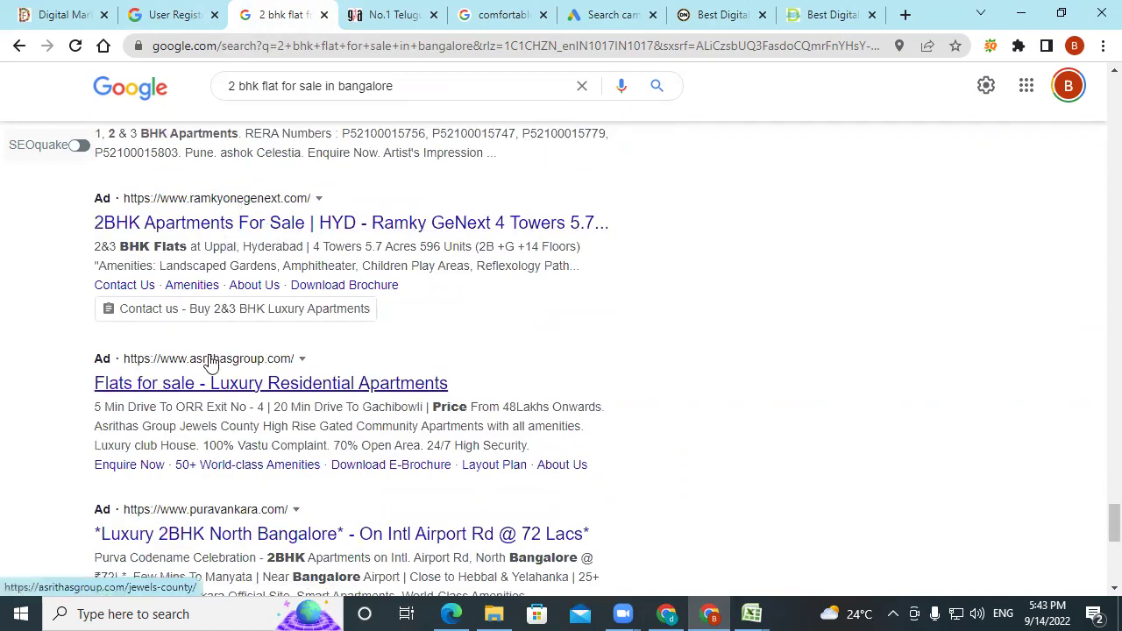
scroll(544, 460, "down", 1)
scroll(544, 460, "down", 3)
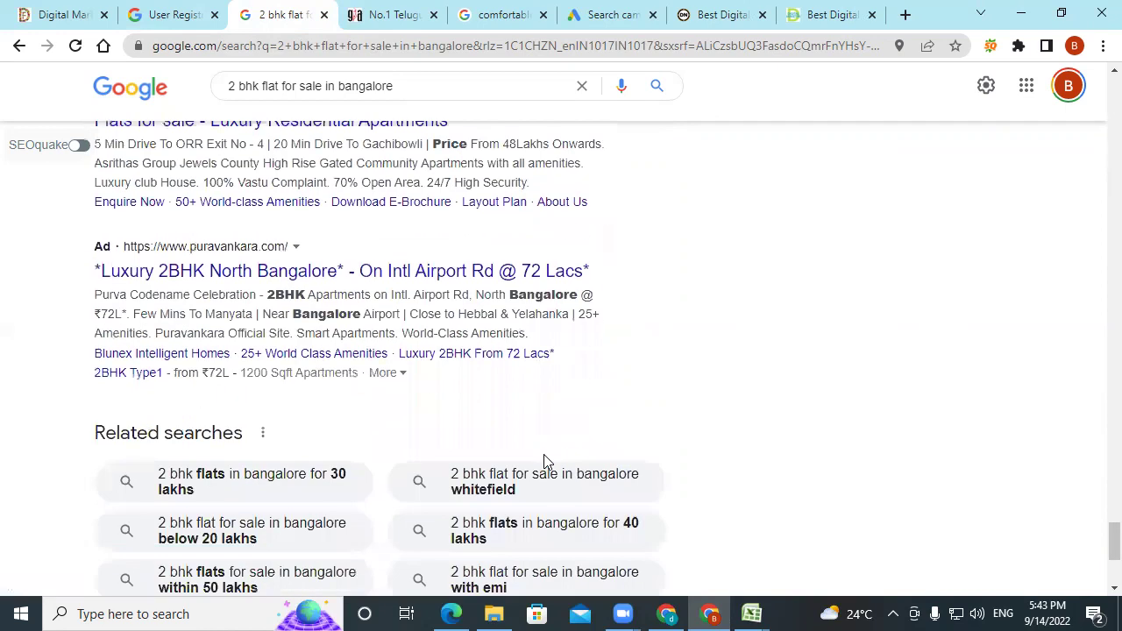
scroll(544, 460, "up", 6)
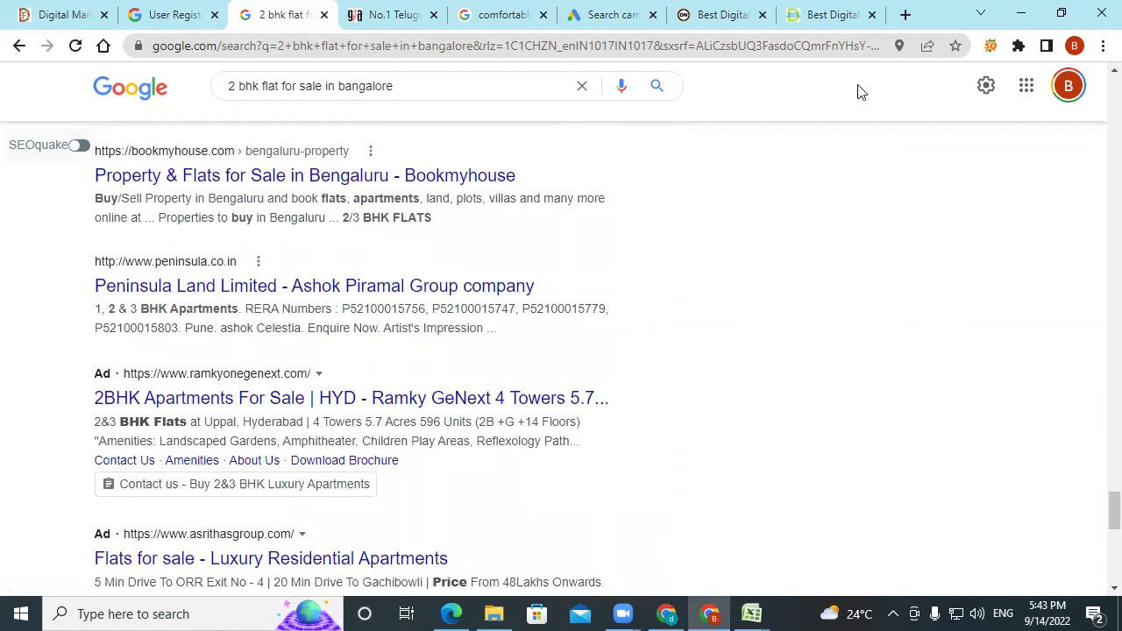
left_click(614, 15)
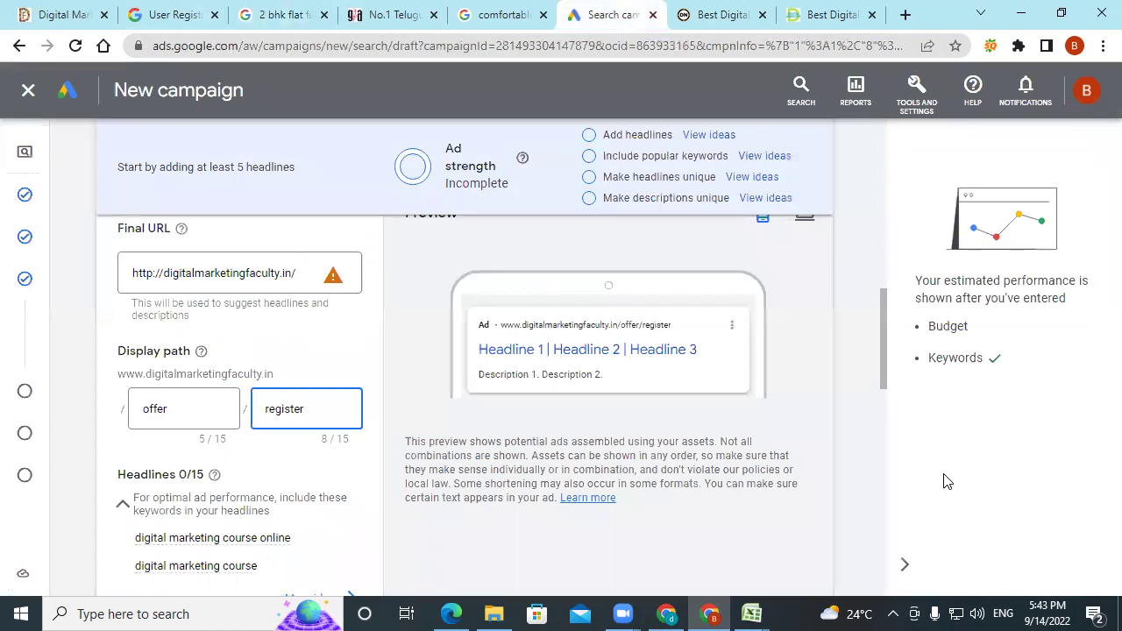
Compare the suggested headline keywords with the ad group's keyword list, and view more headline ideas
scroll(369, 526, "down", 2)
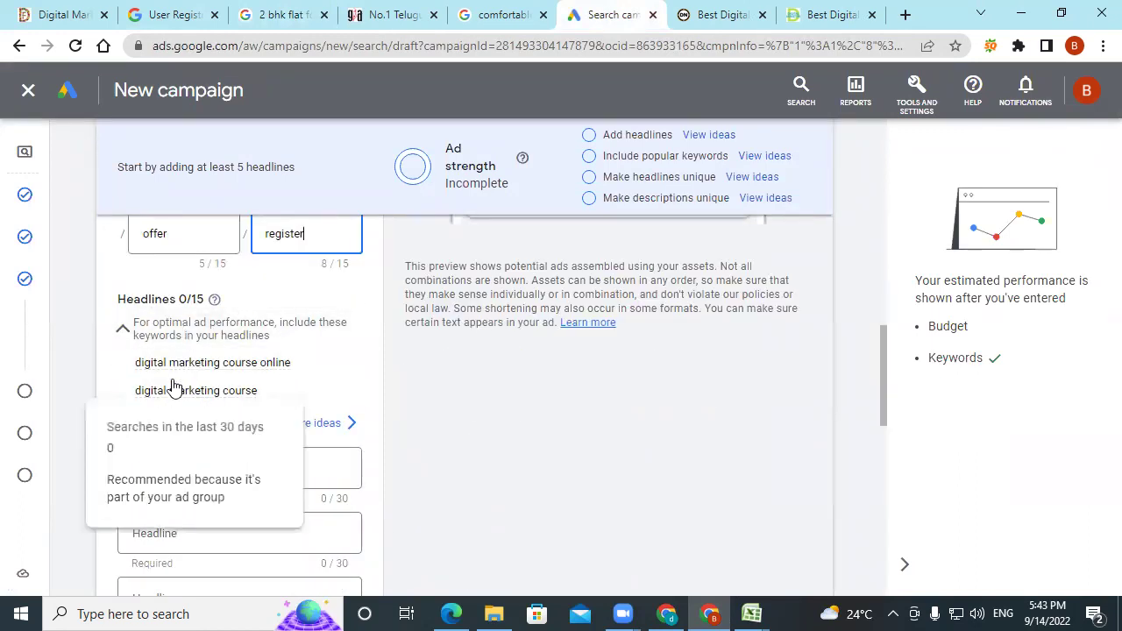
scroll(293, 360, "up", 2)
scroll(293, 359, "up", 5)
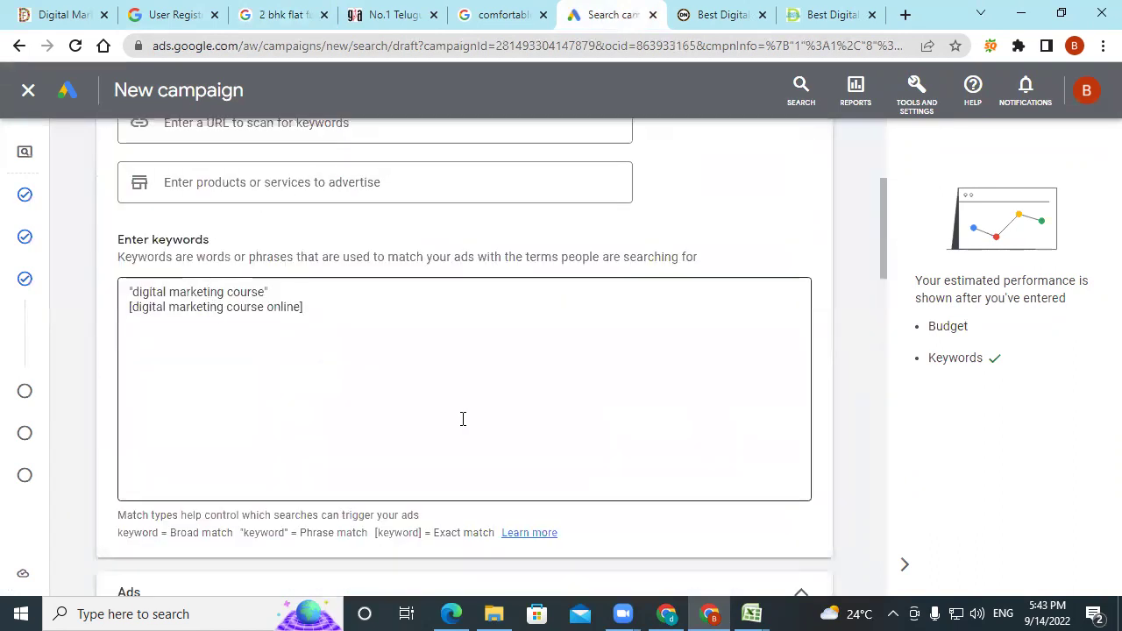
scroll(461, 421, "down", 10)
scroll(175, 331, "up", 2)
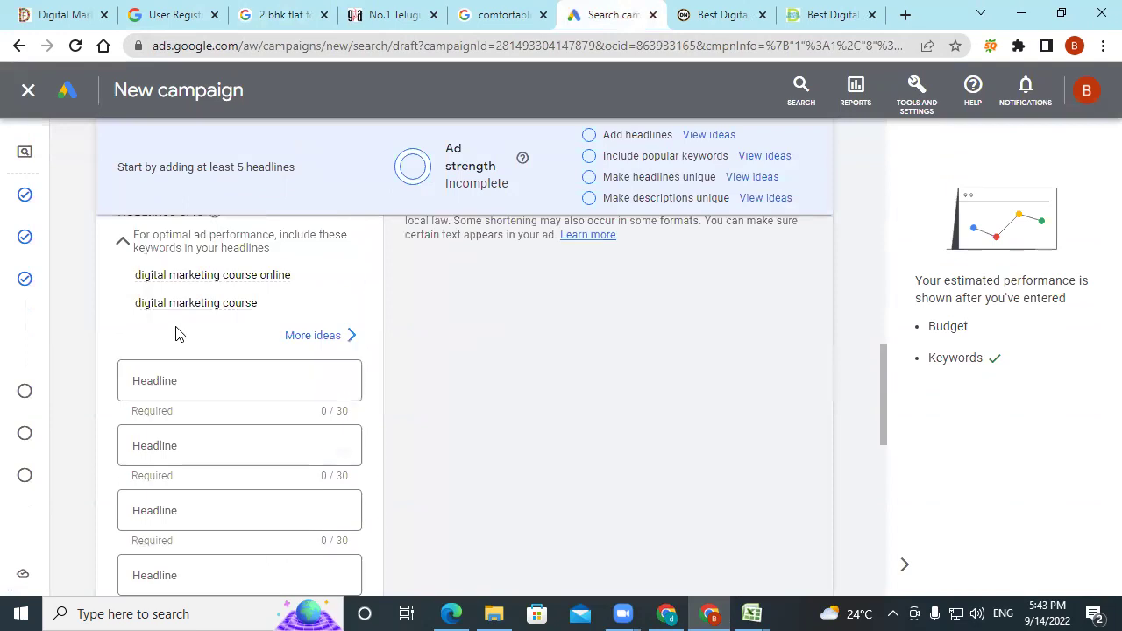
left_click(295, 340)
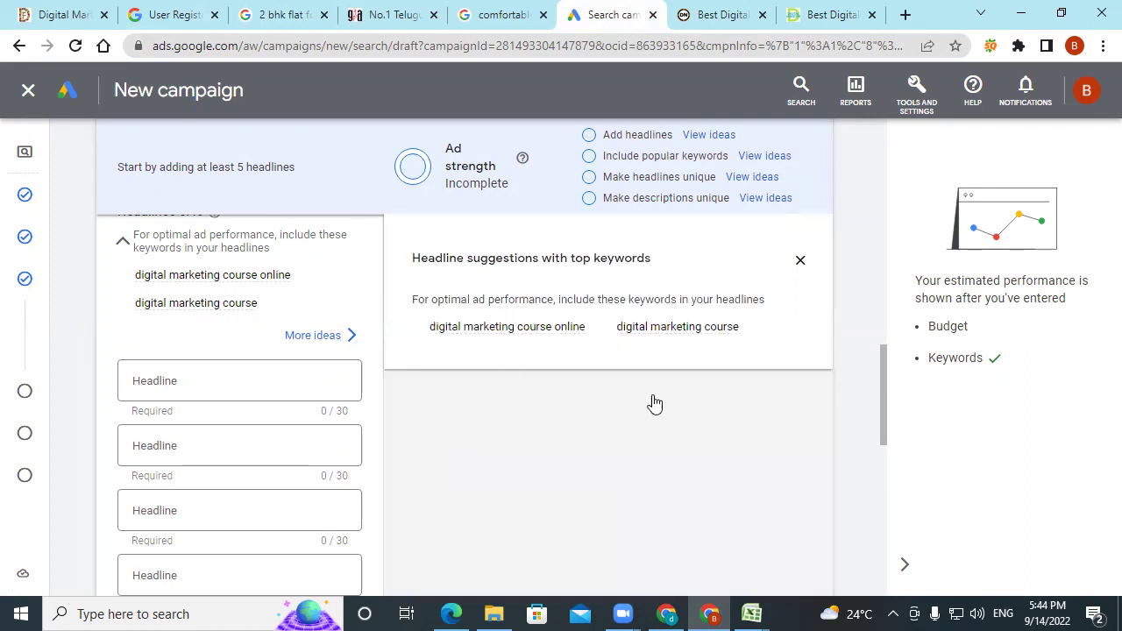
left_click(801, 260)
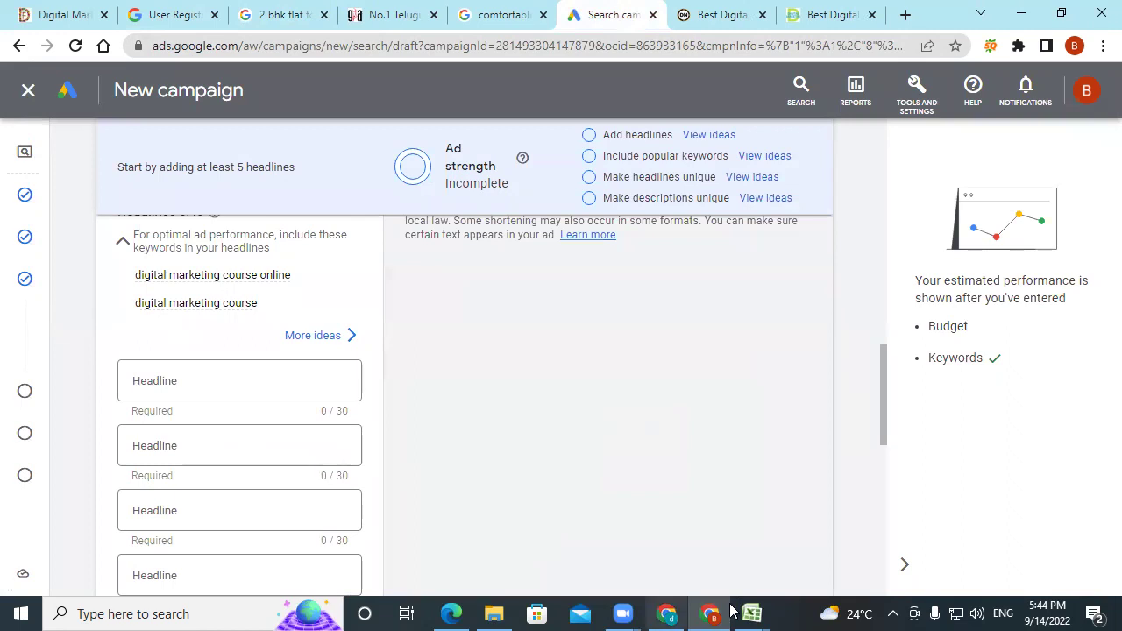
Switch to the Keyword Stats workbook in Excel to review the keyword list, and return to the campaign draft
mouse_move(751, 614)
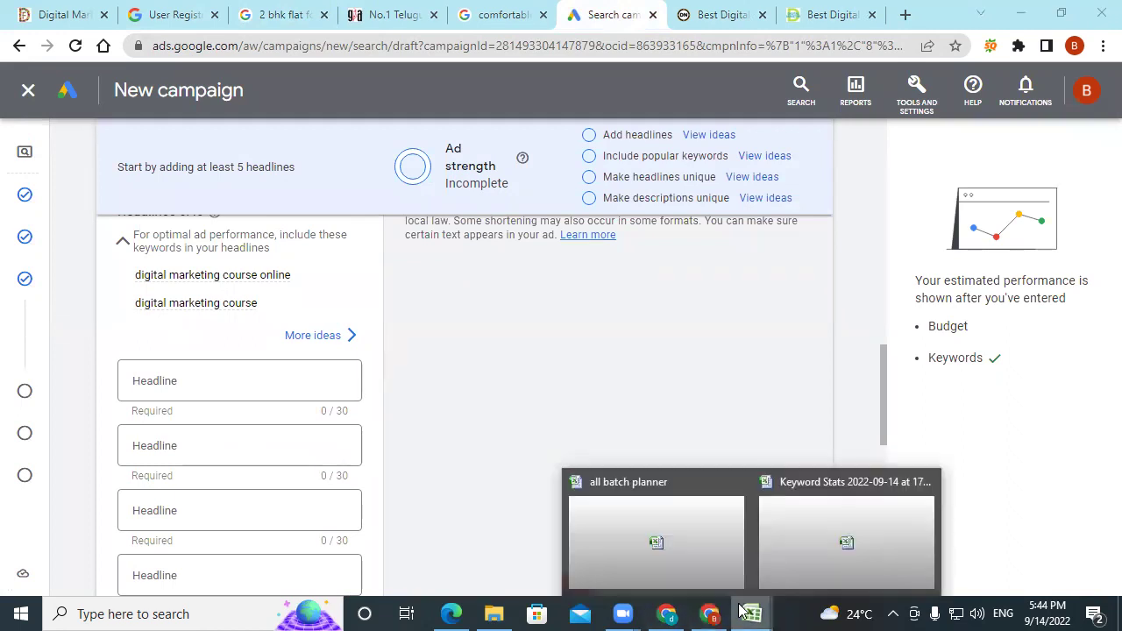
left_click(866, 570)
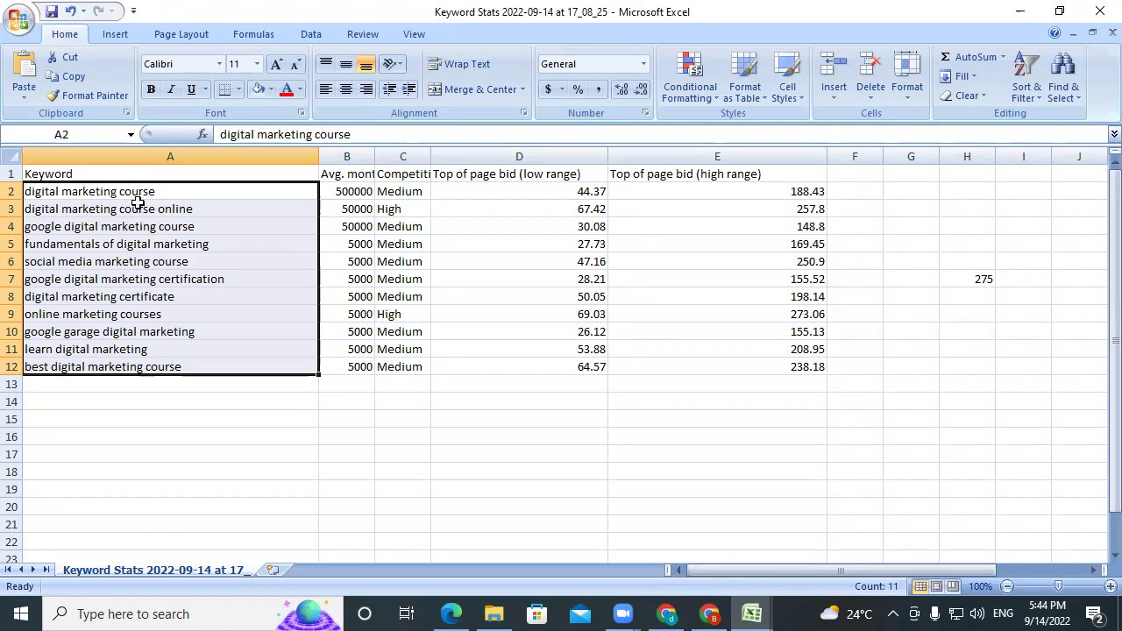
left_click(1023, 12)
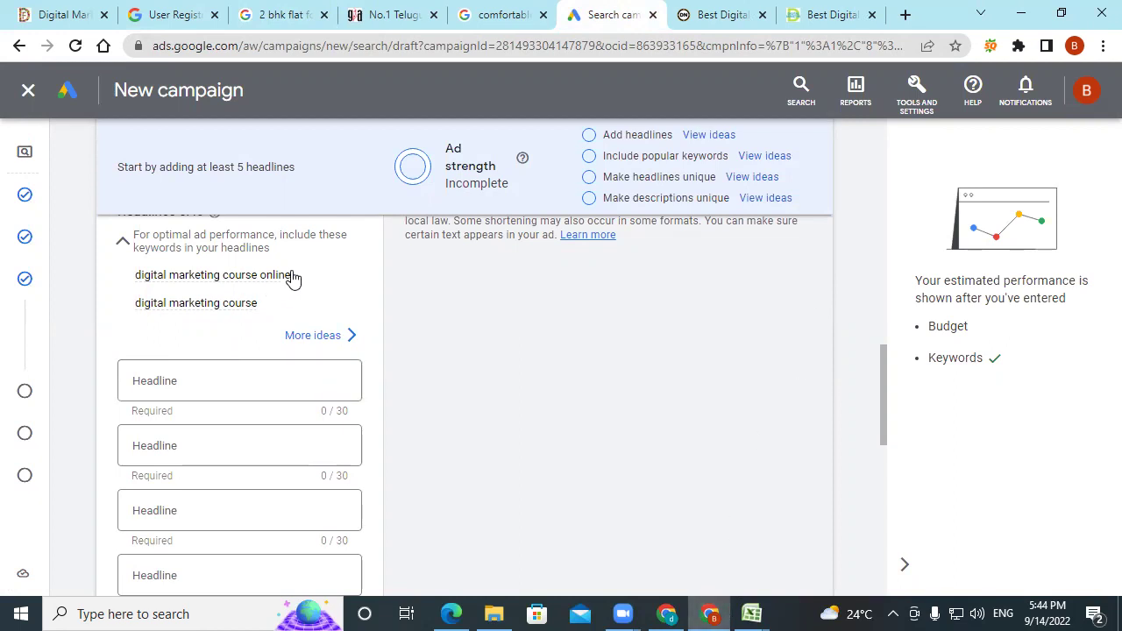
Fill the first headline with the suggested keyword digital marketing course online, removing the space before online to fit 30 characters
left_click_drag(294, 277, 143, 288)
key("ctrl+c")
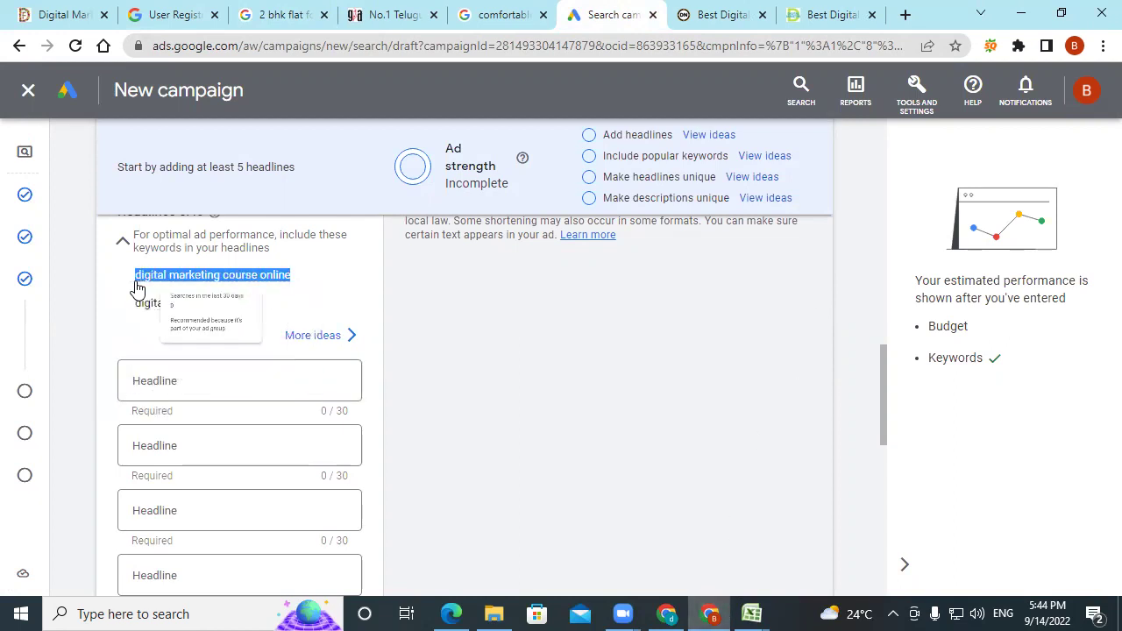
left_click(153, 397)
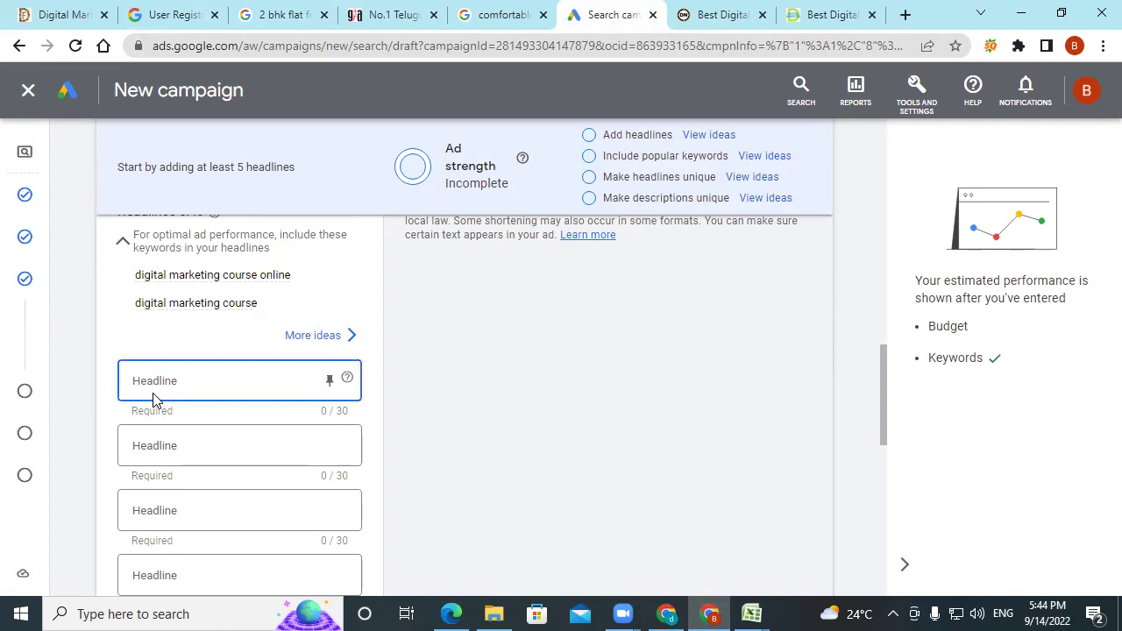
key("ctrl+v")
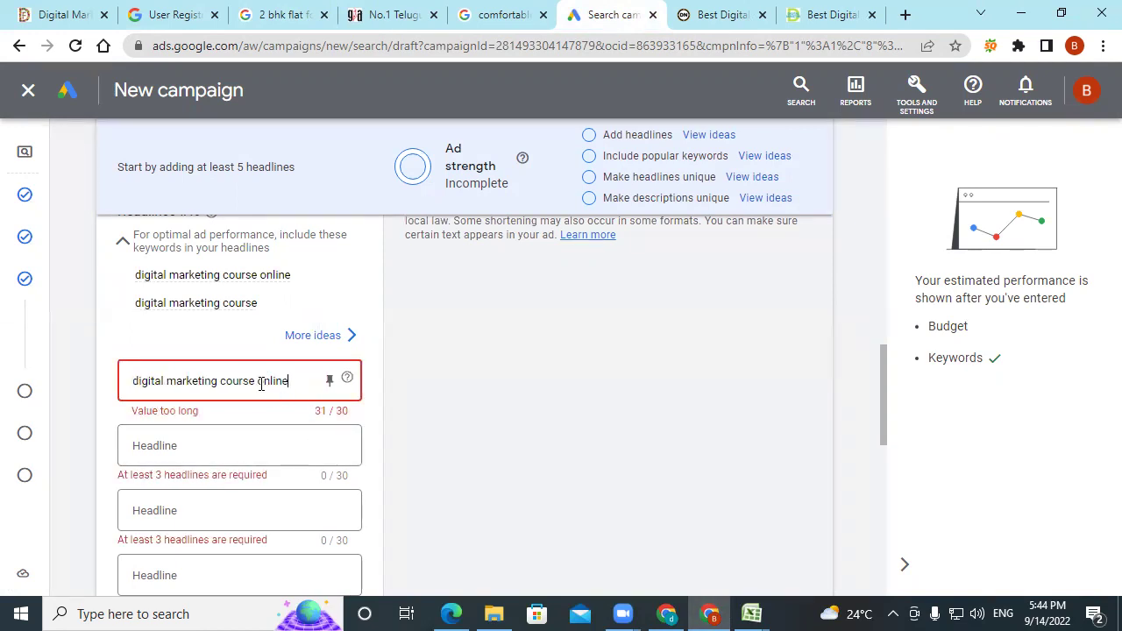
key("ctrl+Left")
key("BackSpace")
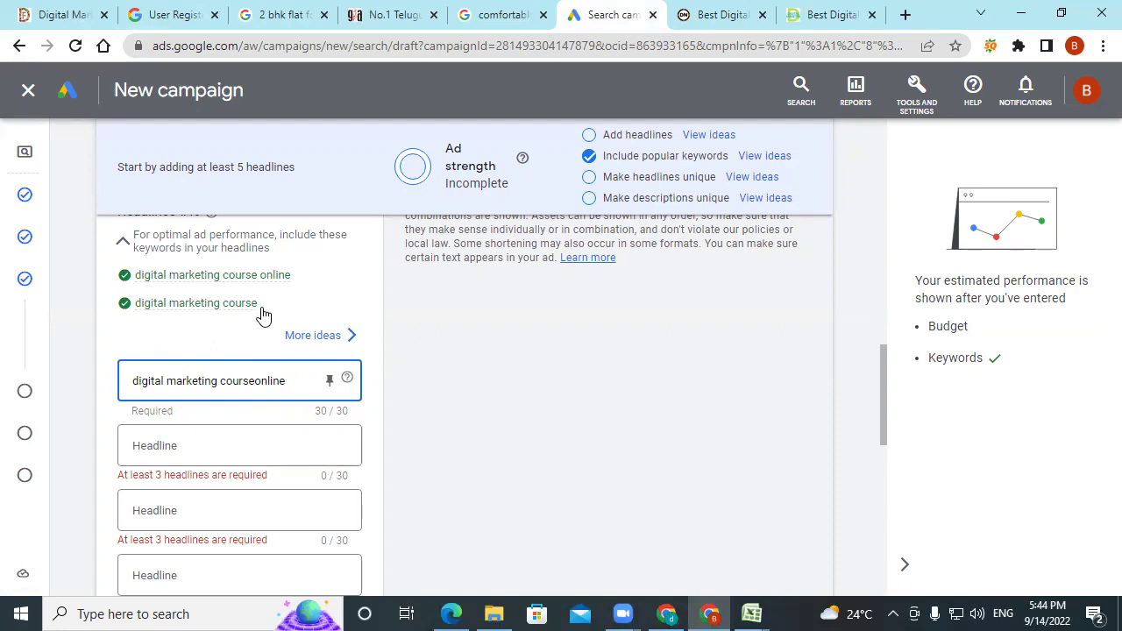
Fill the second headline with the suggested keyword digital marketing course
triple_click(149, 309)
key("ctrl+c")
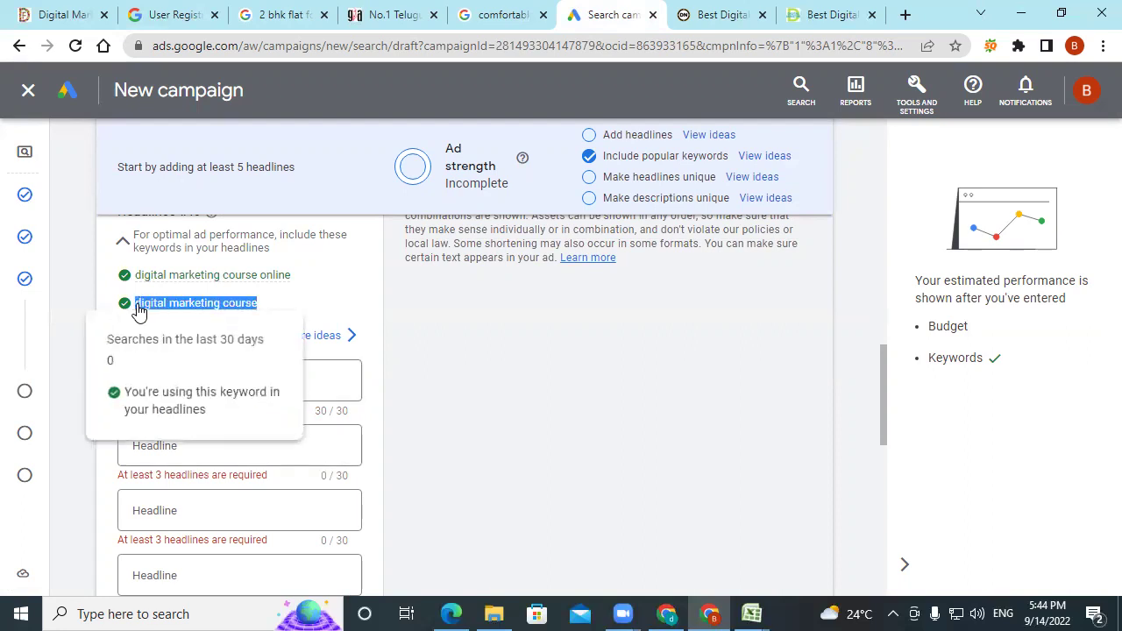
left_click(165, 449)
key("ctrl+v")
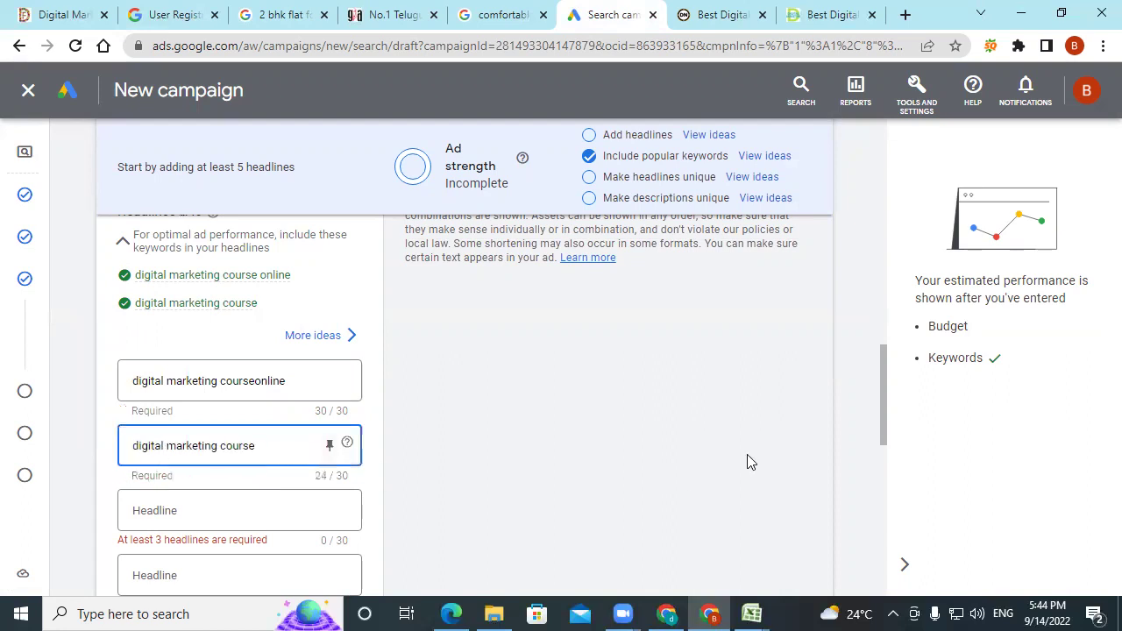
Enter online digital marketingcourse as the third headline, leaving out the space before course to fit the 30-character limit
left_click(205, 511)
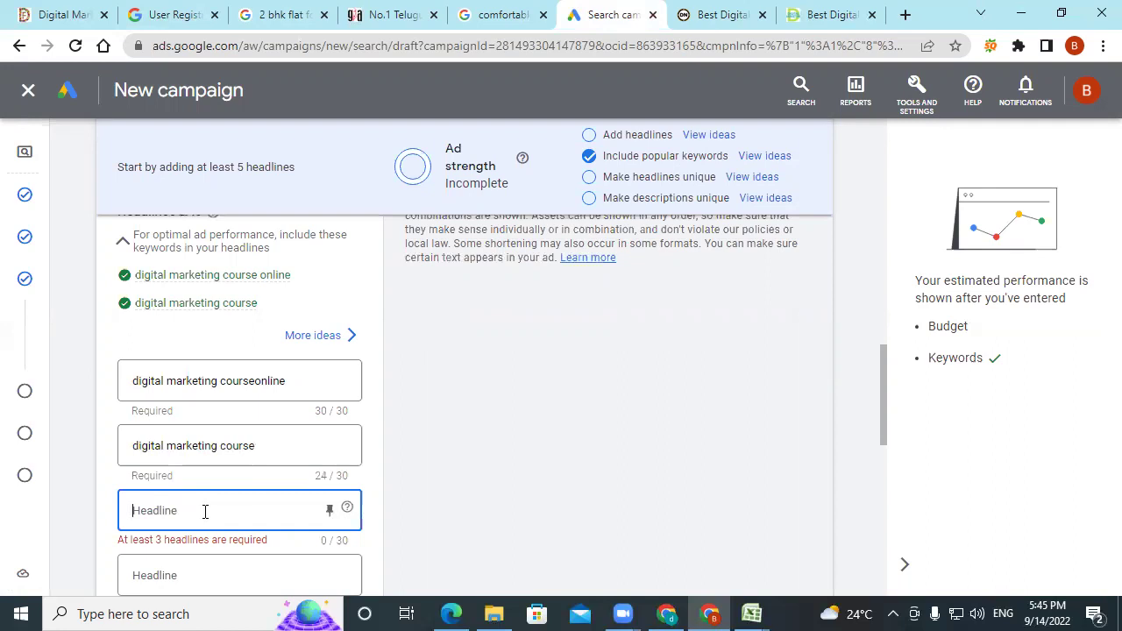
key("ctrl+v")
left_click_drag(163, 511, 119, 515)
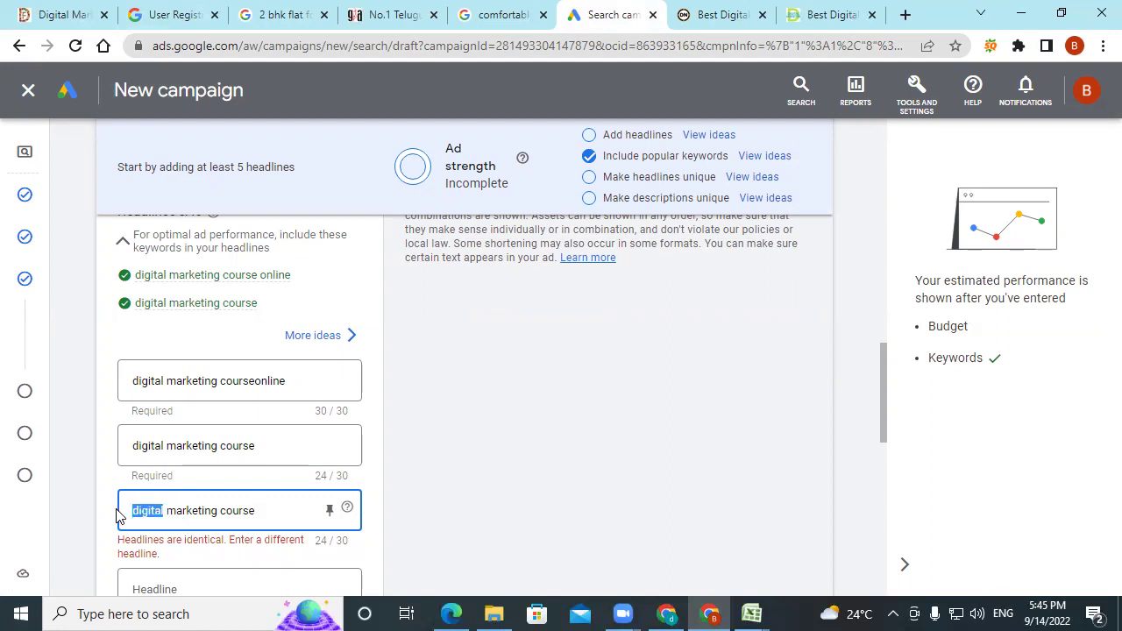
type("on")
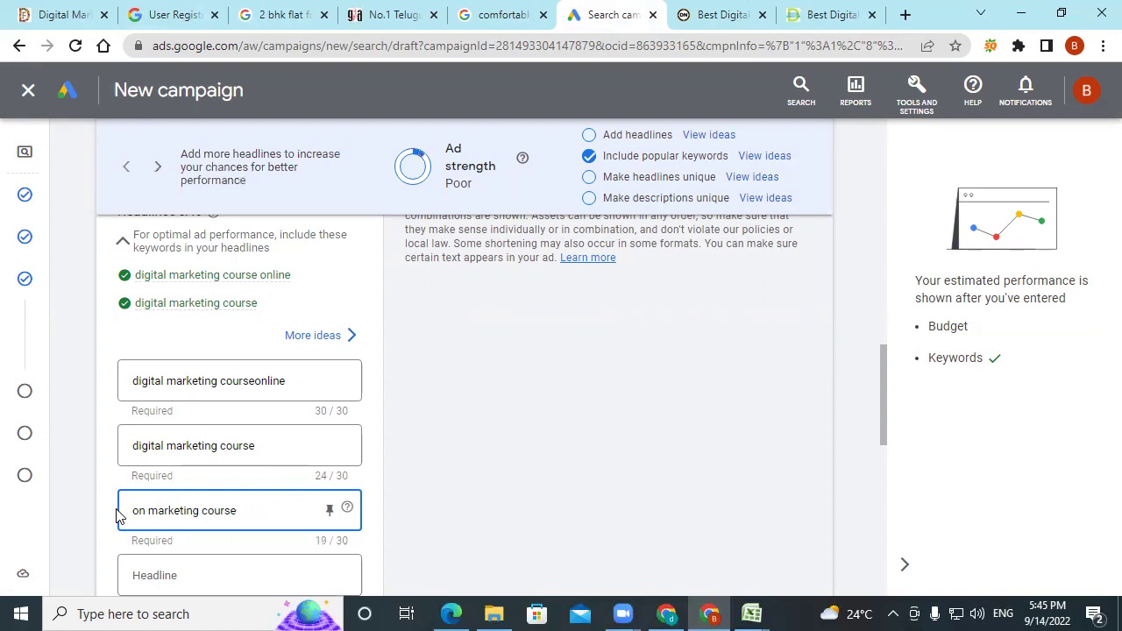
type("line")
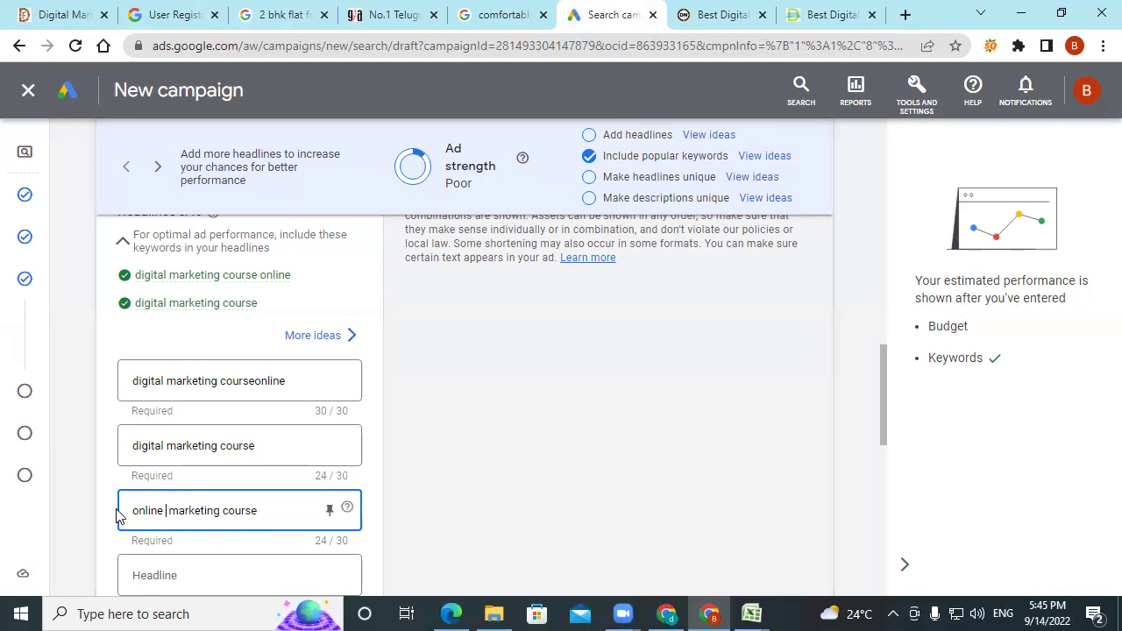
type("digita")
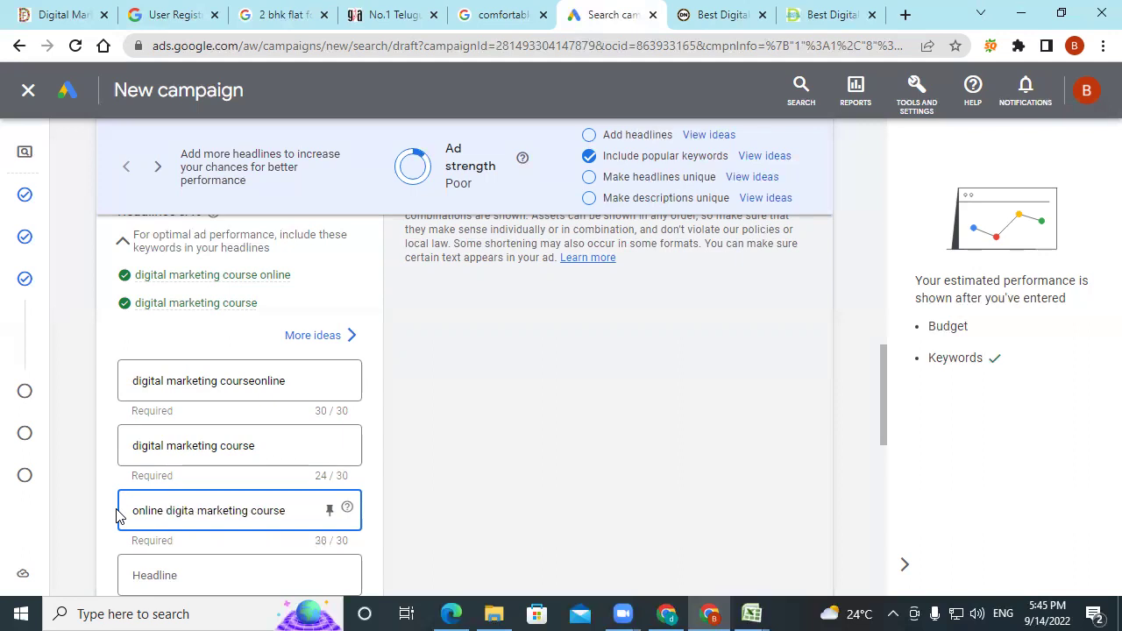
type("l")
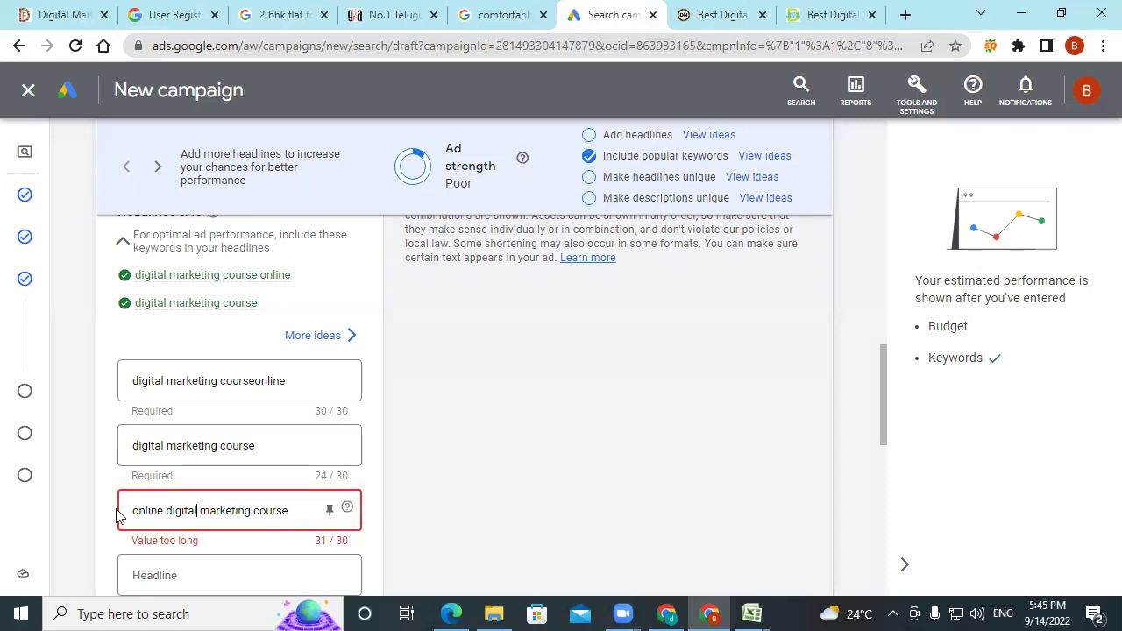
left_click(251, 512)
key("BackSpace")
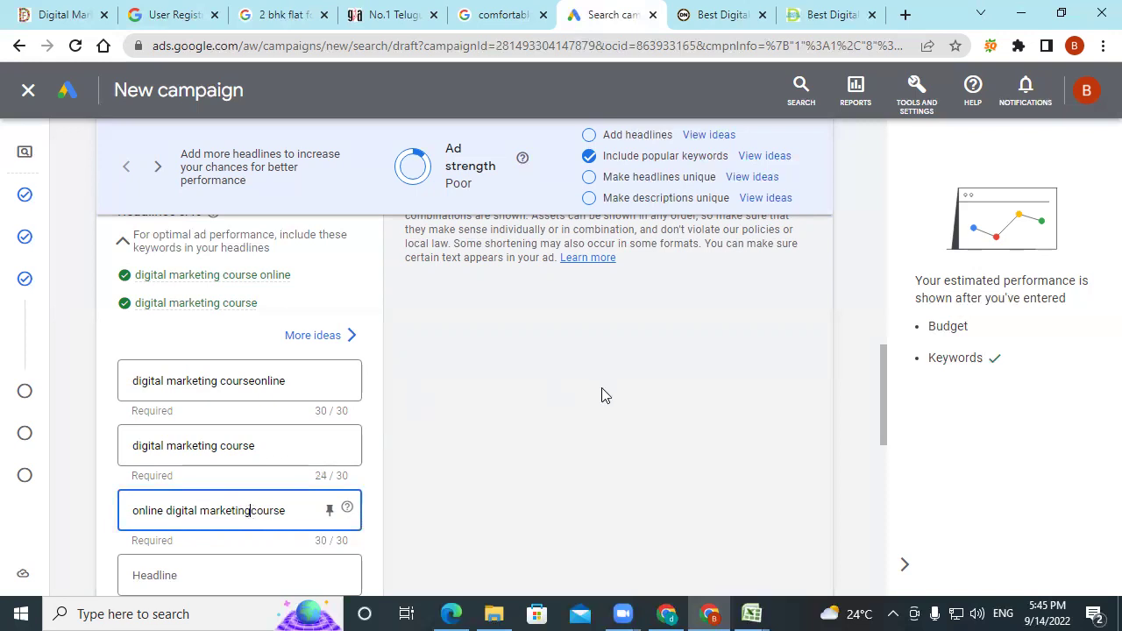
Add empty headline fields to the ad until the maximum of 15 is reached
scroll(298, 447, "down", 1)
scroll(236, 416, "up", 1)
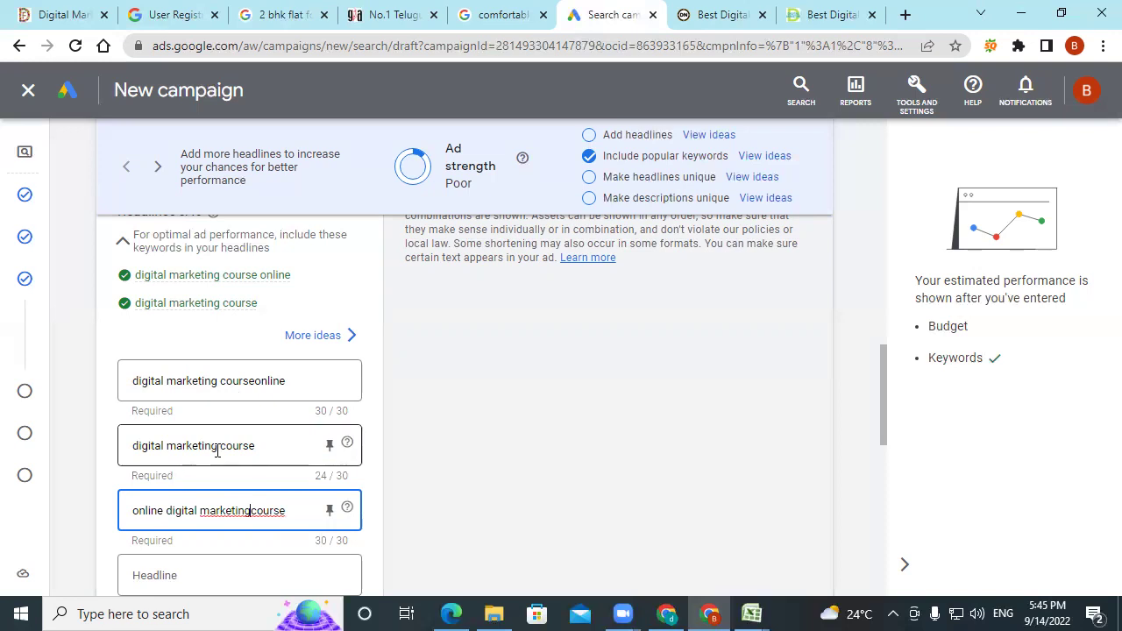
scroll(218, 452, "down", 4)
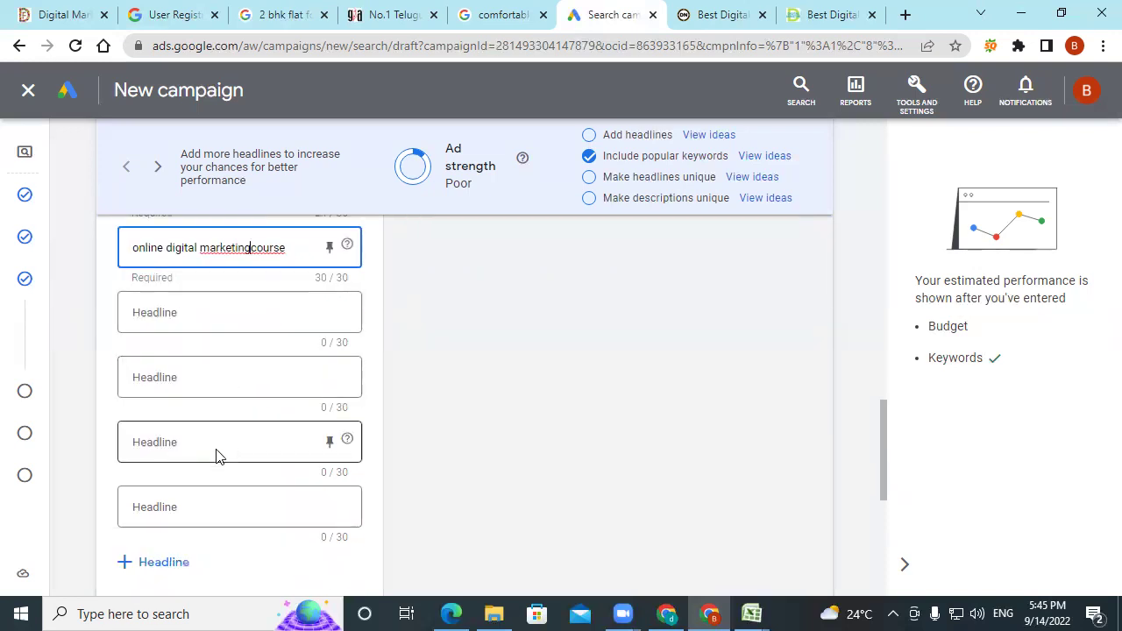
left_click(147, 478)
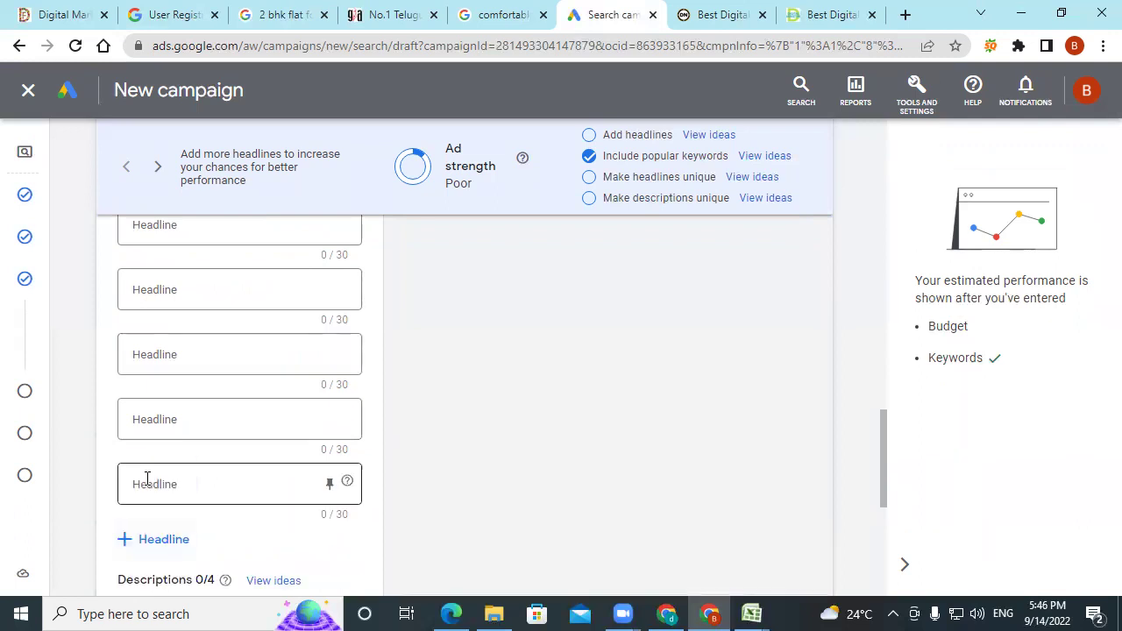
scroll(155, 514, "down", 1)
left_click(158, 456)
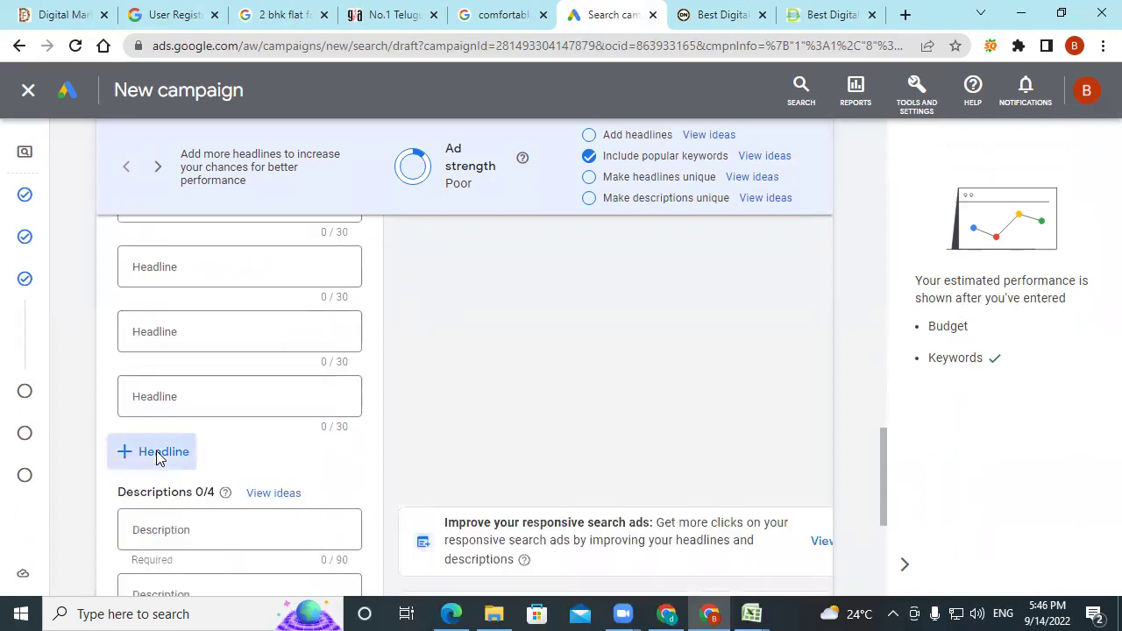
scroll(156, 449, "down", 2)
left_click(163, 343)
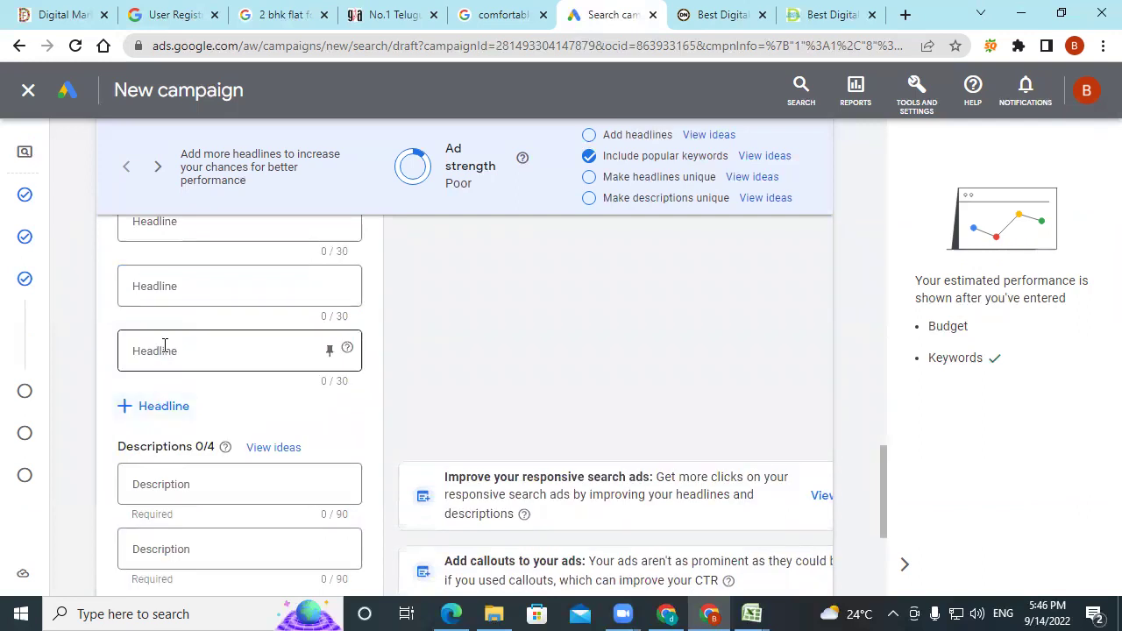
scroll(164, 344, "down", 2)
left_click(167, 237)
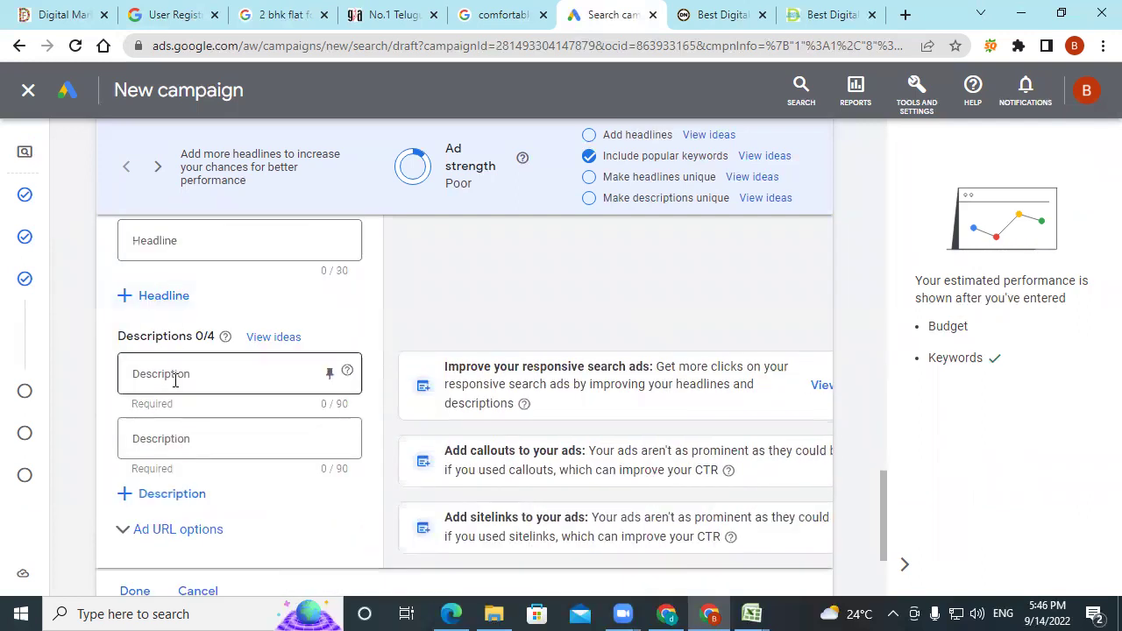
left_click(172, 300)
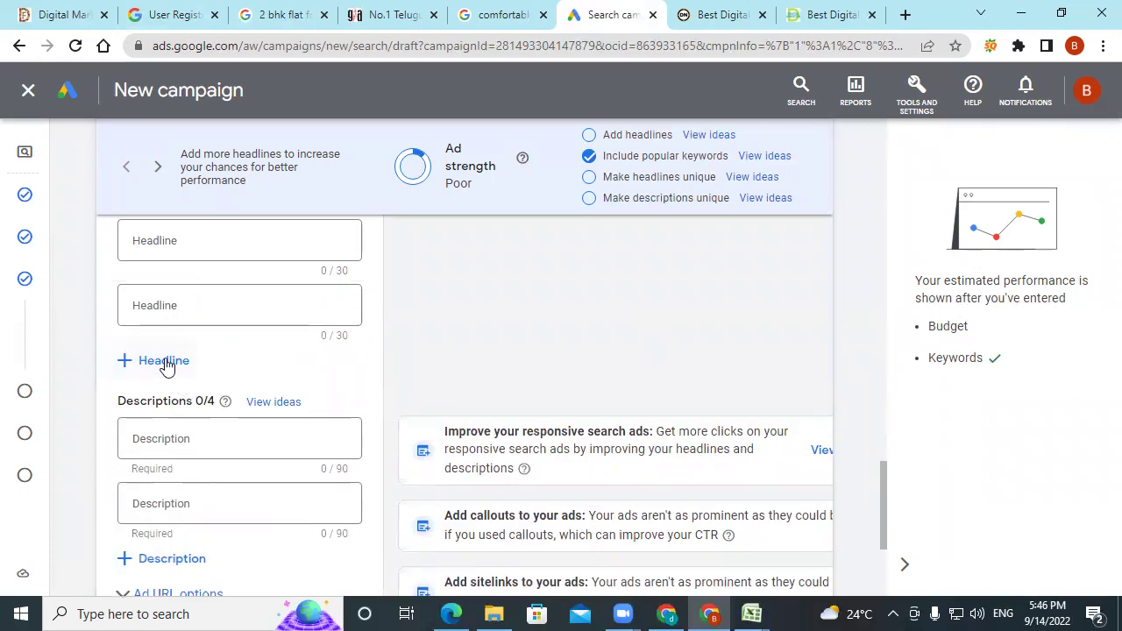
left_click(167, 363)
left_click(169, 423)
scroll(168, 421, "down", 2)
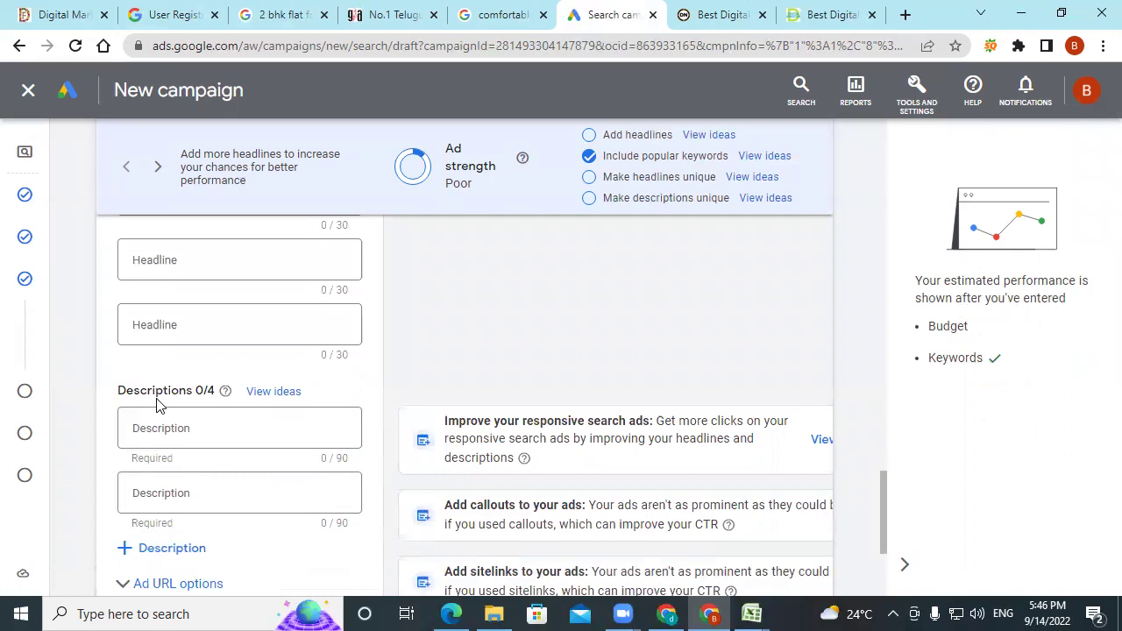
Review the filled and empty headline fields, and view the ad preview in its desktop layout
scroll(235, 349, "up", 1)
scroll(235, 349, "up", 1)
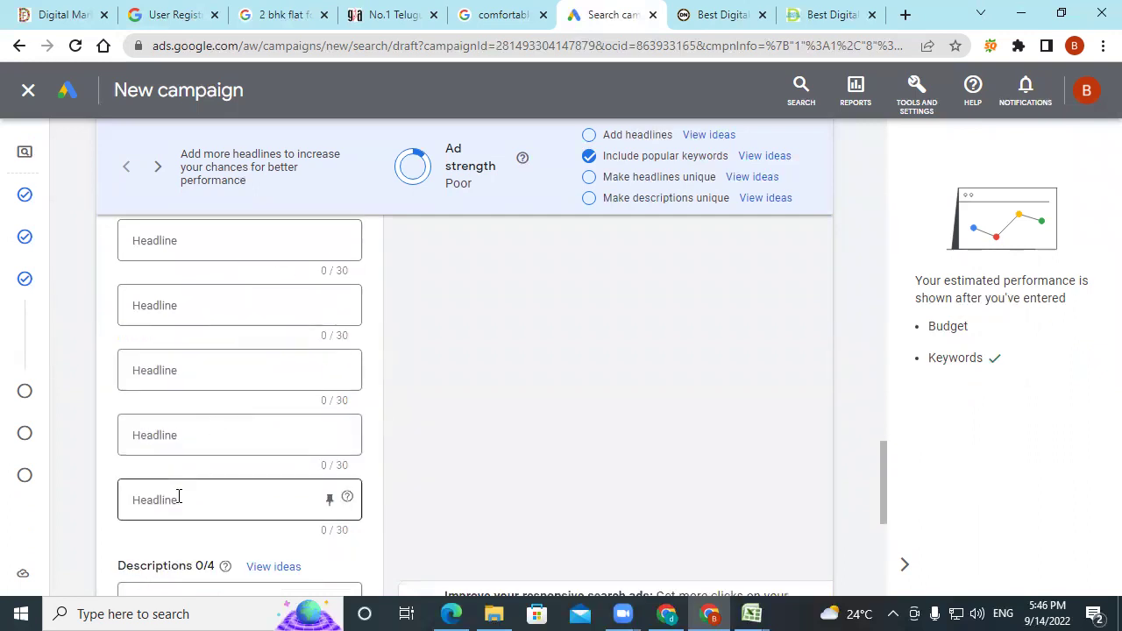
scroll(162, 333, "up", 1)
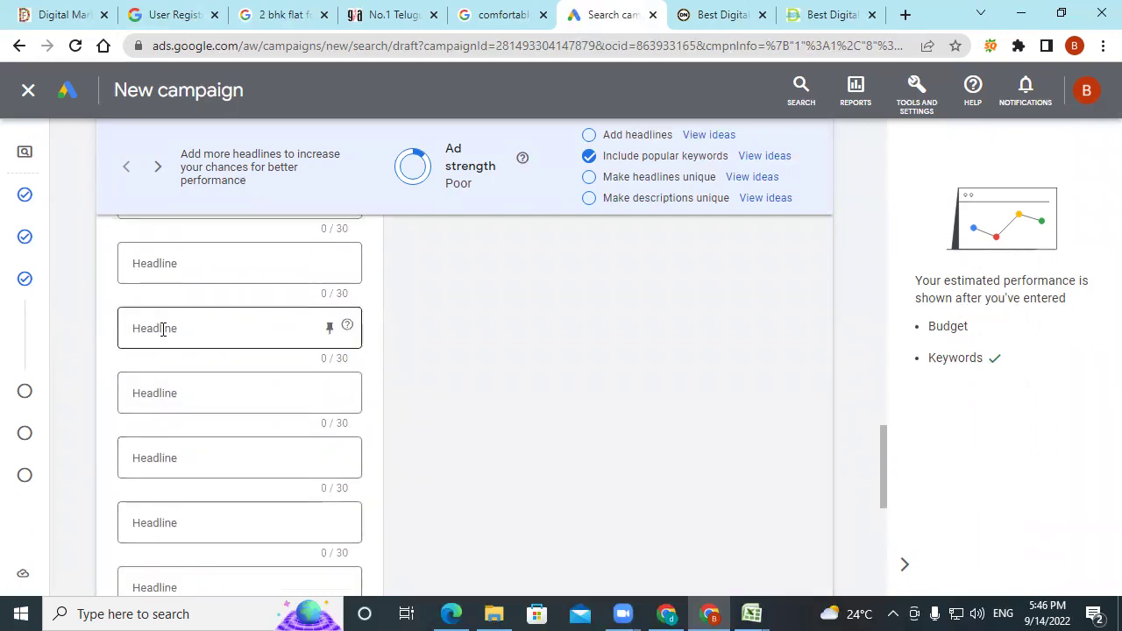
scroll(155, 275, "up", 1)
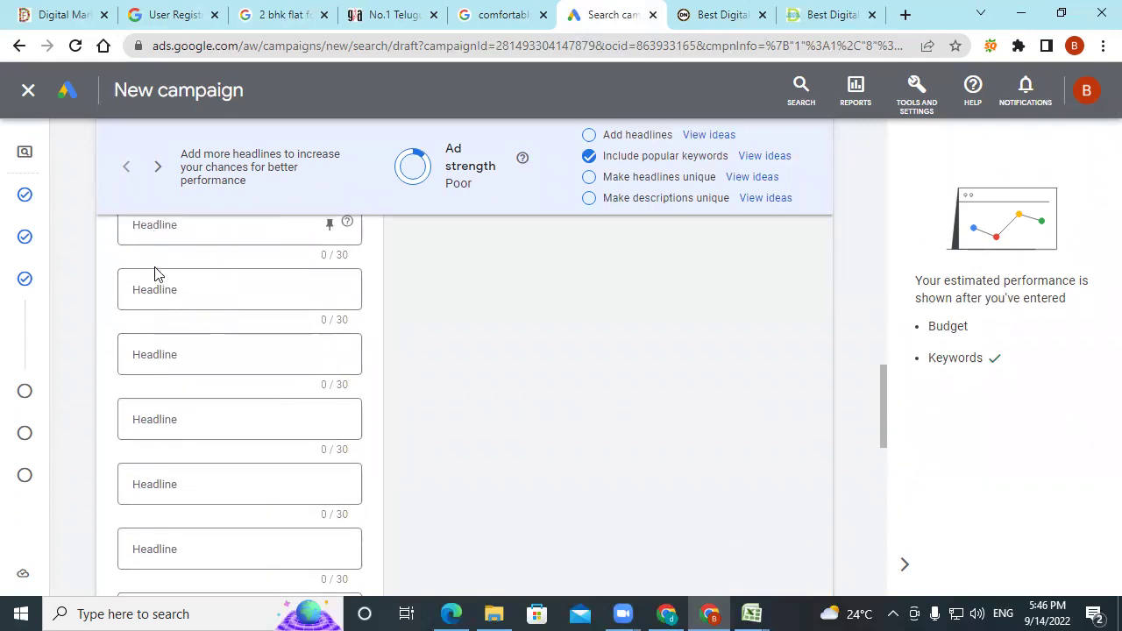
scroll(155, 275, "up", 3)
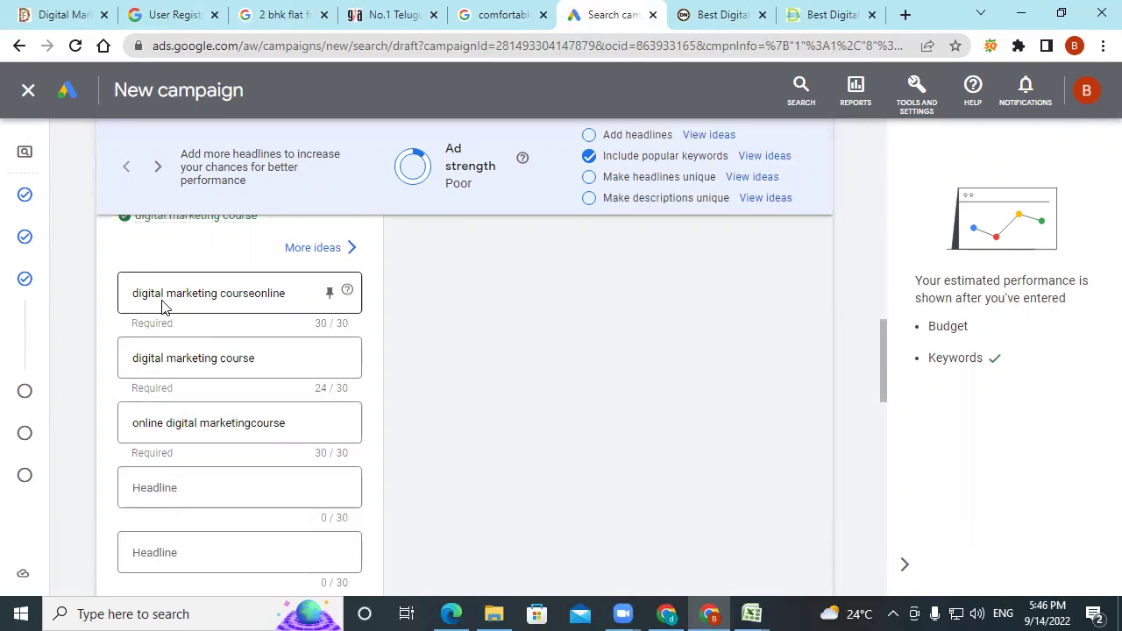
scroll(176, 377, "down", 10)
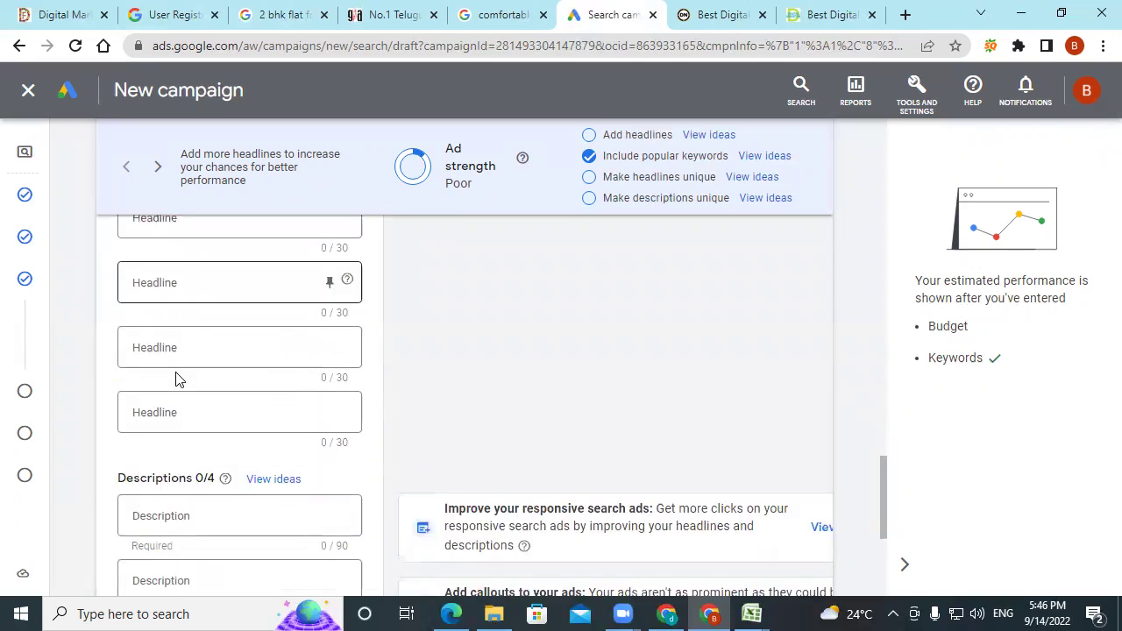
scroll(176, 377, "up", 15)
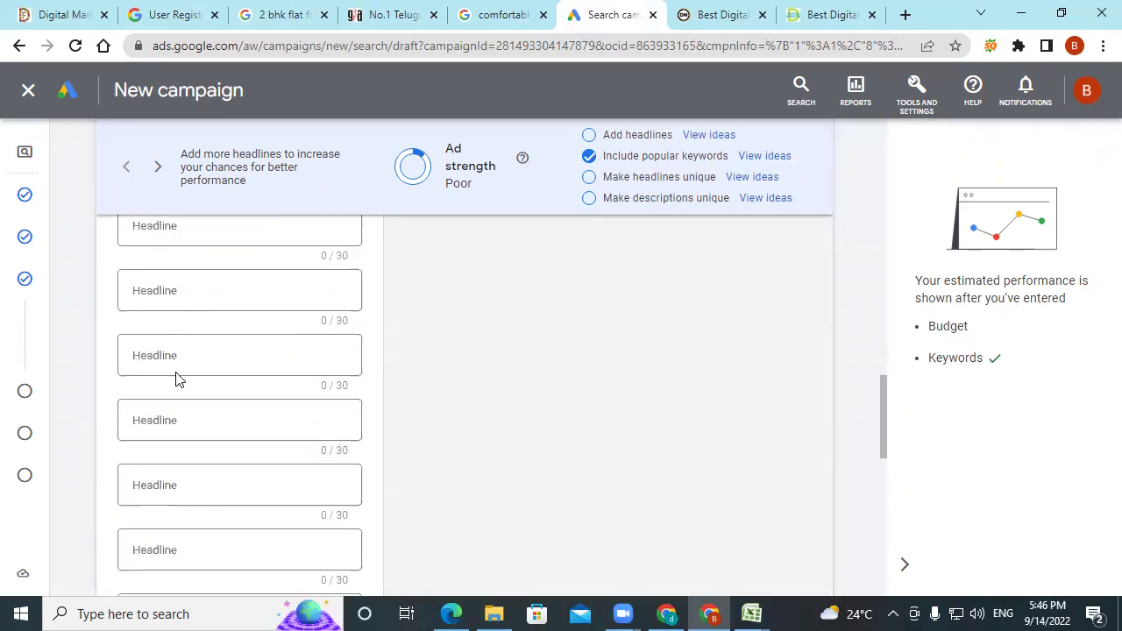
scroll(353, 428, "down", 10)
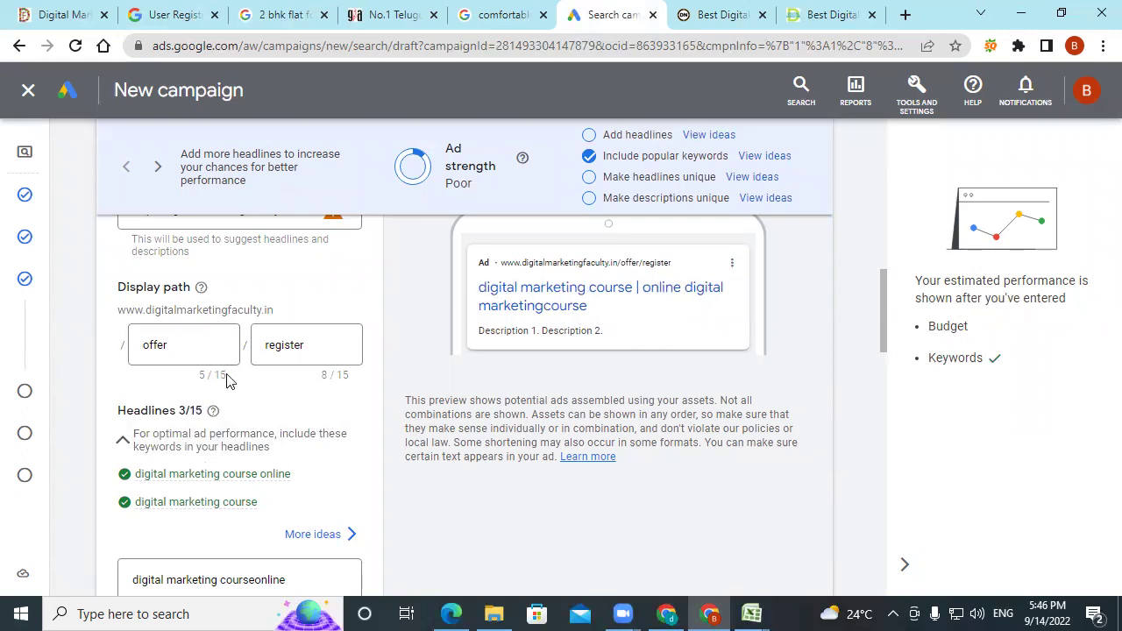
scroll(203, 526, "down", 1)
scroll(530, 402, "up", 2)
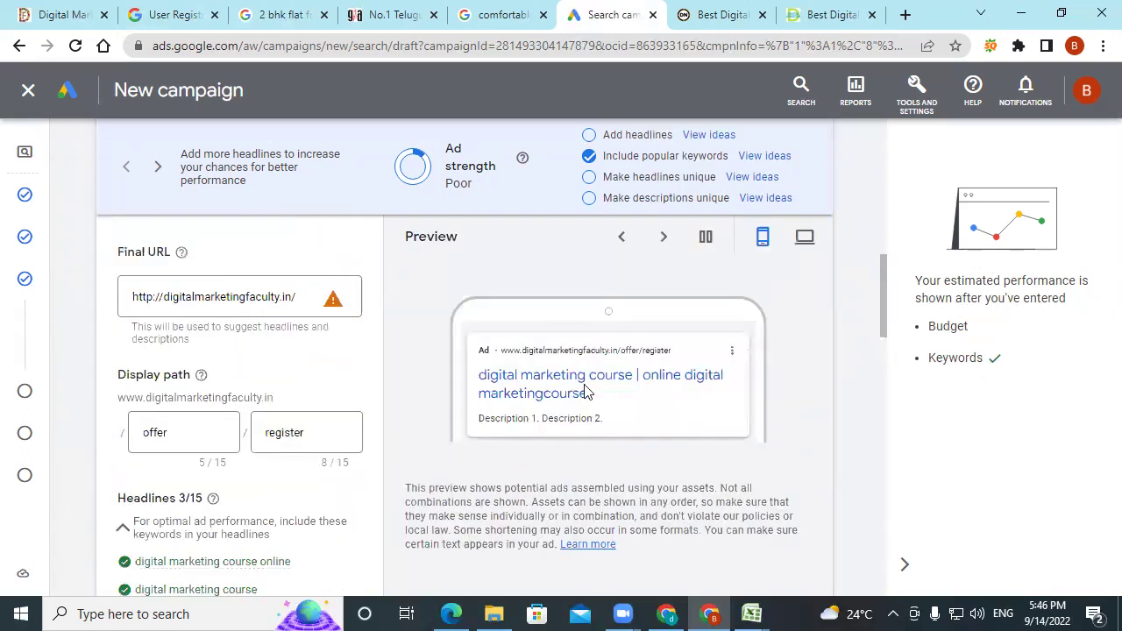
left_click(804, 236)
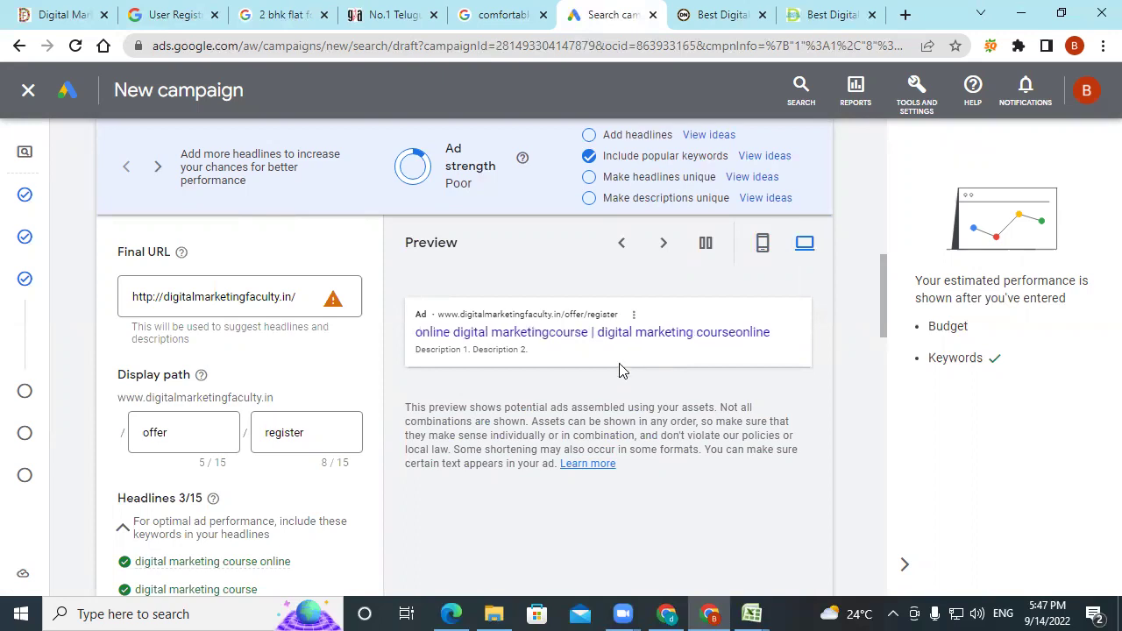
Pin the second headline, digital marketing course, to show only in position 1
scroll(295, 501, "down", 3)
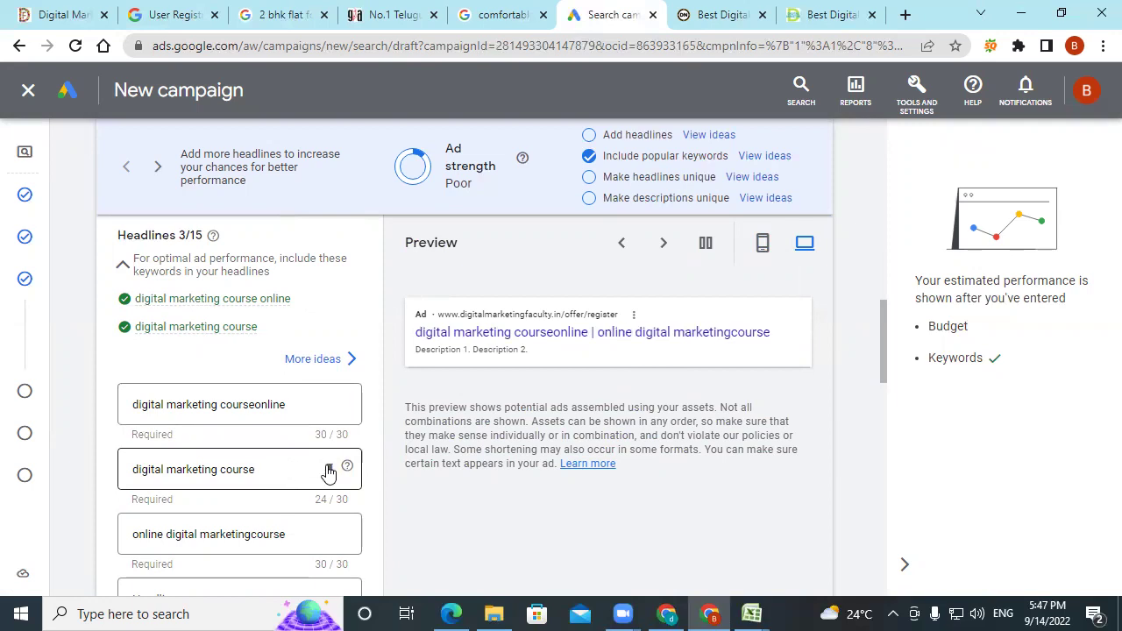
left_click(330, 471)
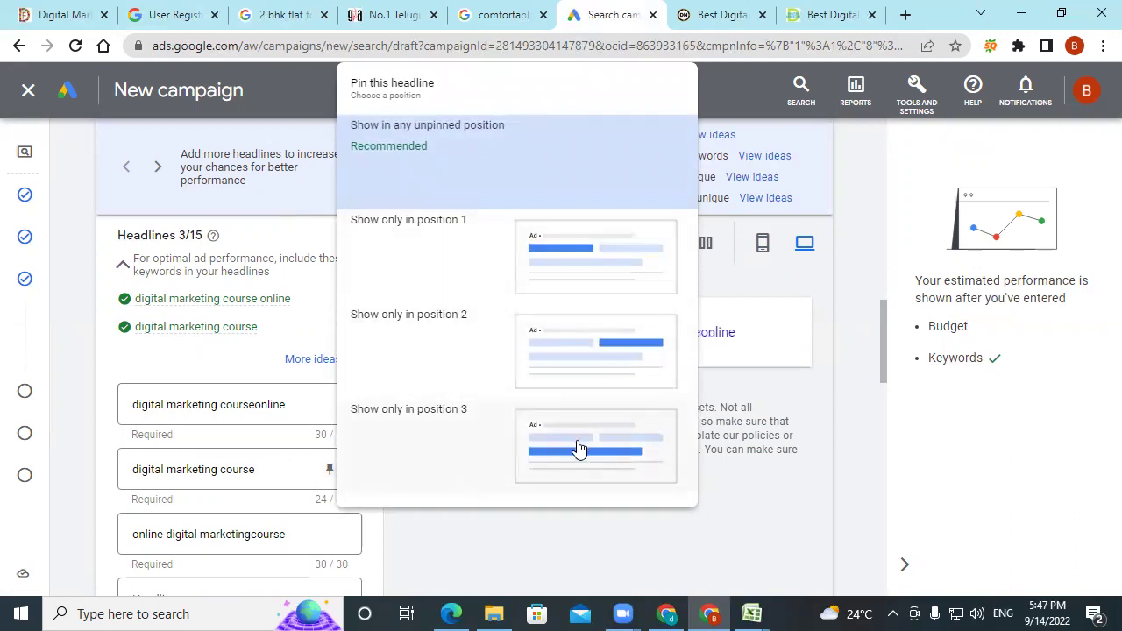
left_click(566, 268)
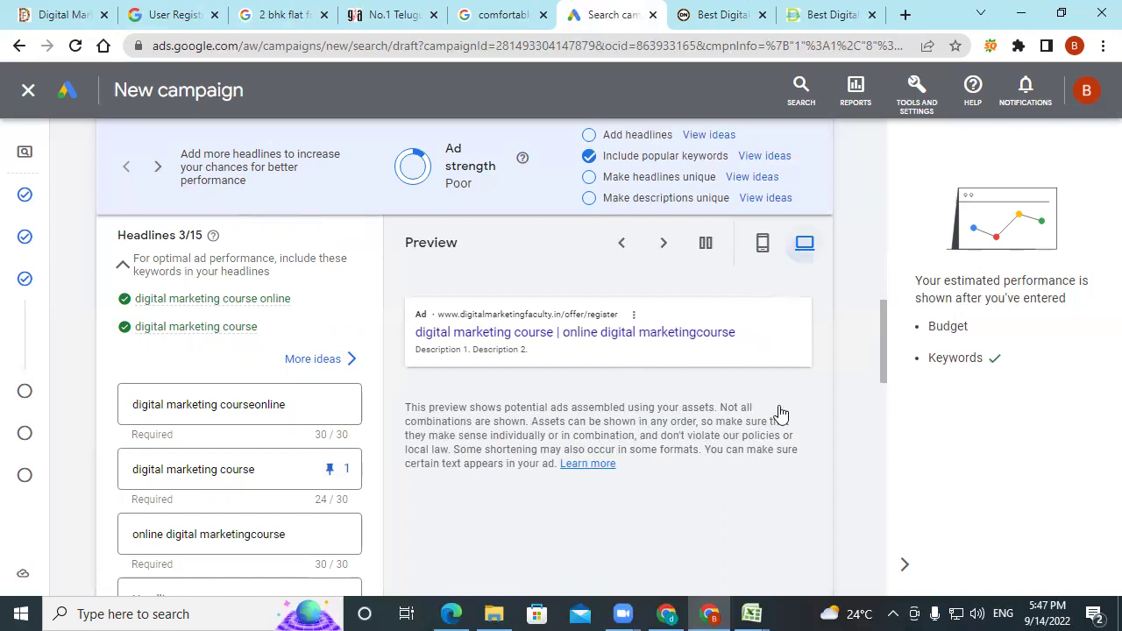
Switch the ad preview to the mobile layout and examine how the pinned headline is arranged
left_click(760, 248)
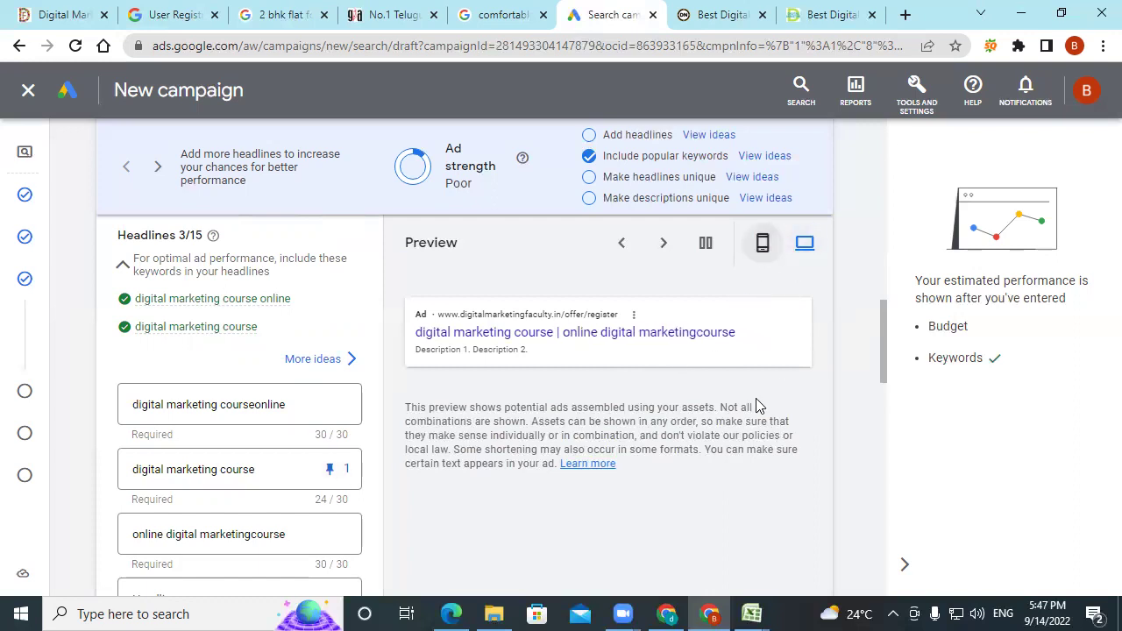
scroll(755, 368, "up", 6)
scroll(741, 451, "down", 3)
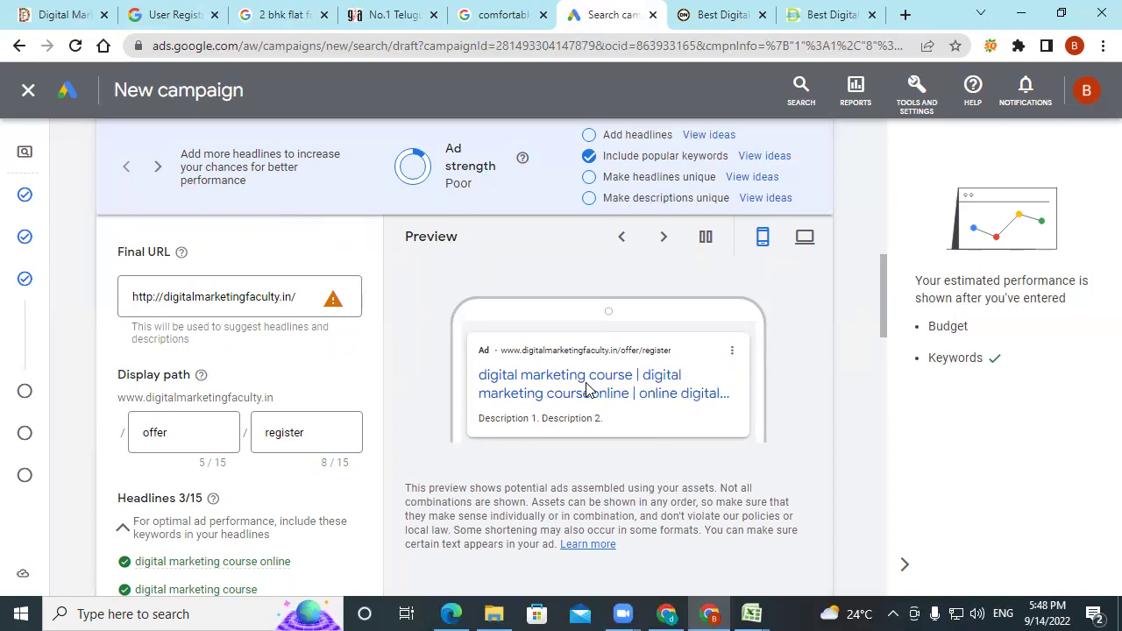
Enter digital marketing course in the ad's first description
scroll(324, 446, "down", 2)
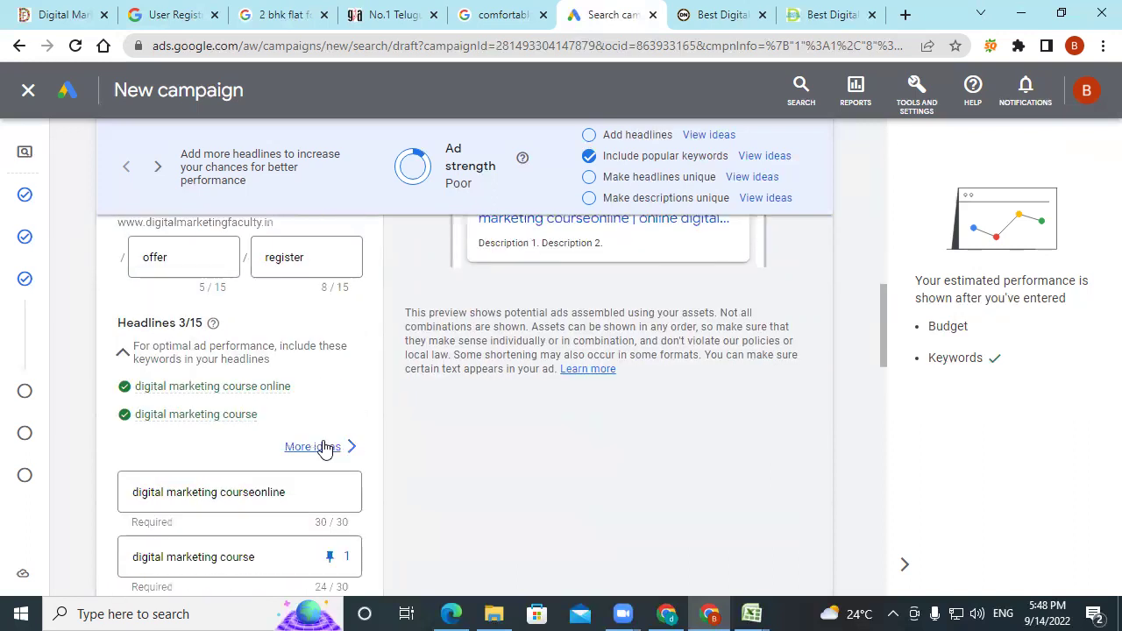
scroll(324, 446, "down", 5)
scroll(323, 449, "down", 5)
scroll(288, 378, "up", 2)
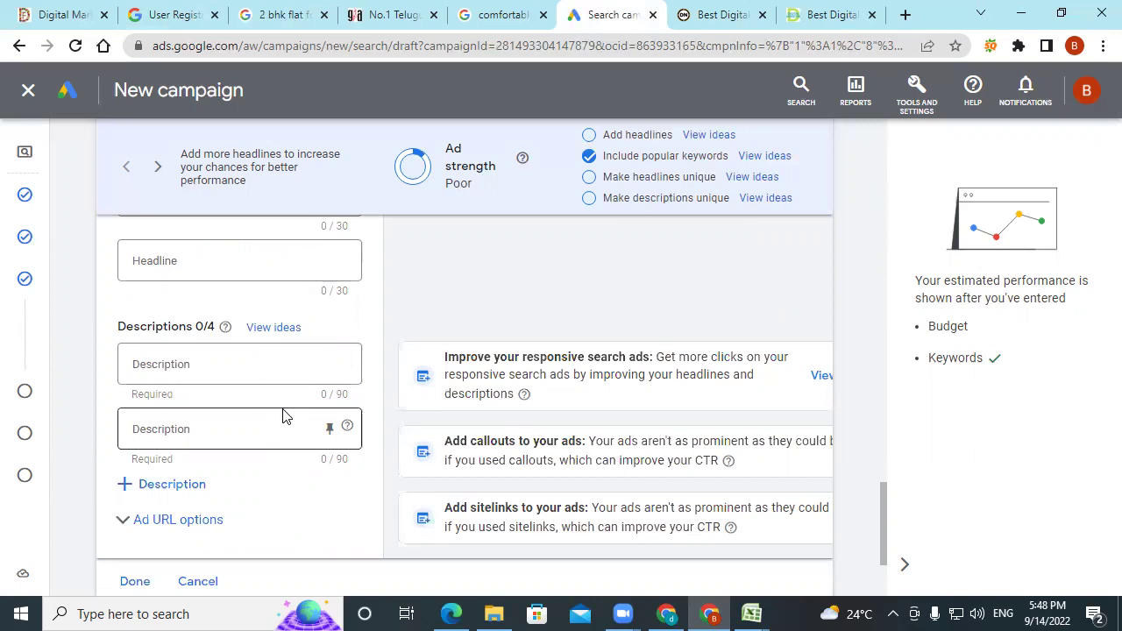
left_click(238, 380)
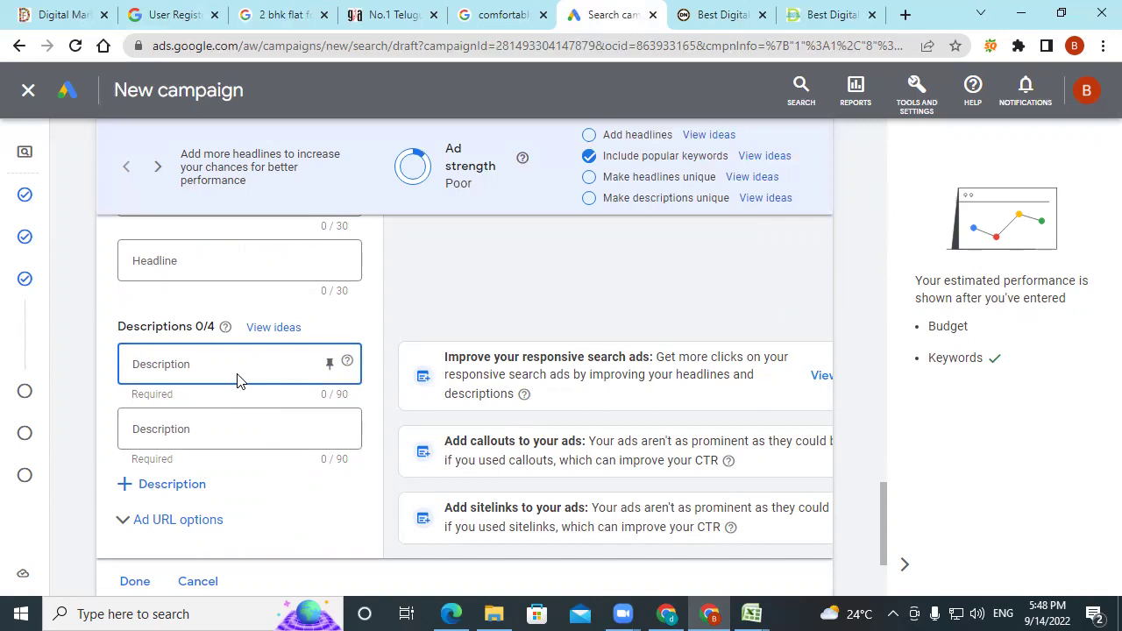
type("digital marketing course")
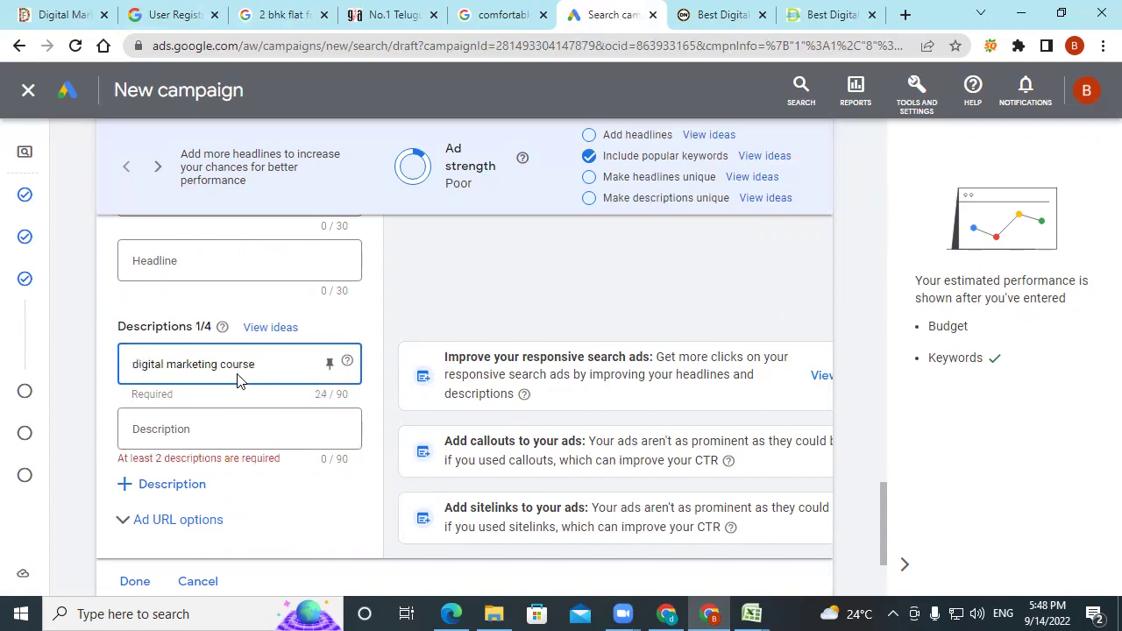
Extend the first description to read digital marketing course online for affordable price
type("o")
type("nline for aff")
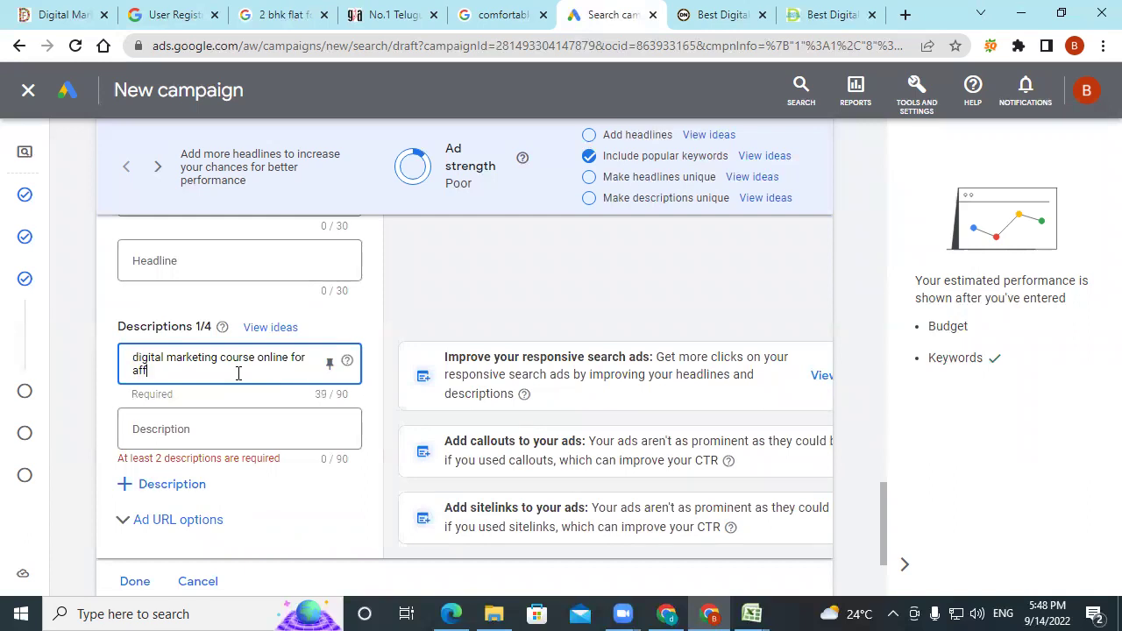
type("ordable price")
Enter digital marketing course with placement assistance as the ad's second description
left_click(198, 426)
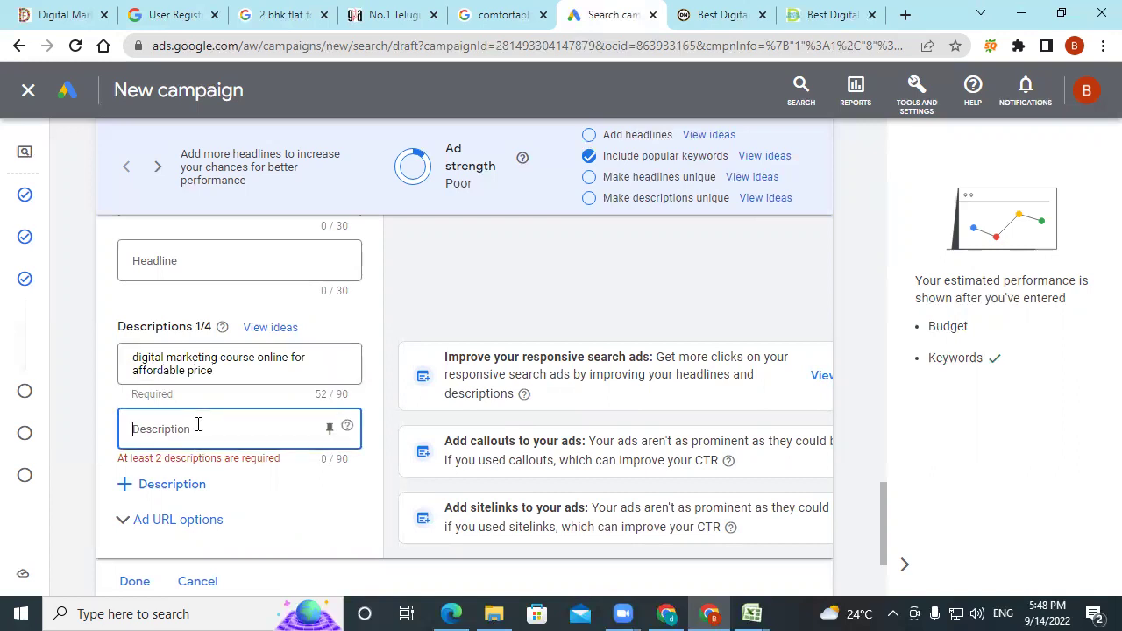
type("digital marketing course")
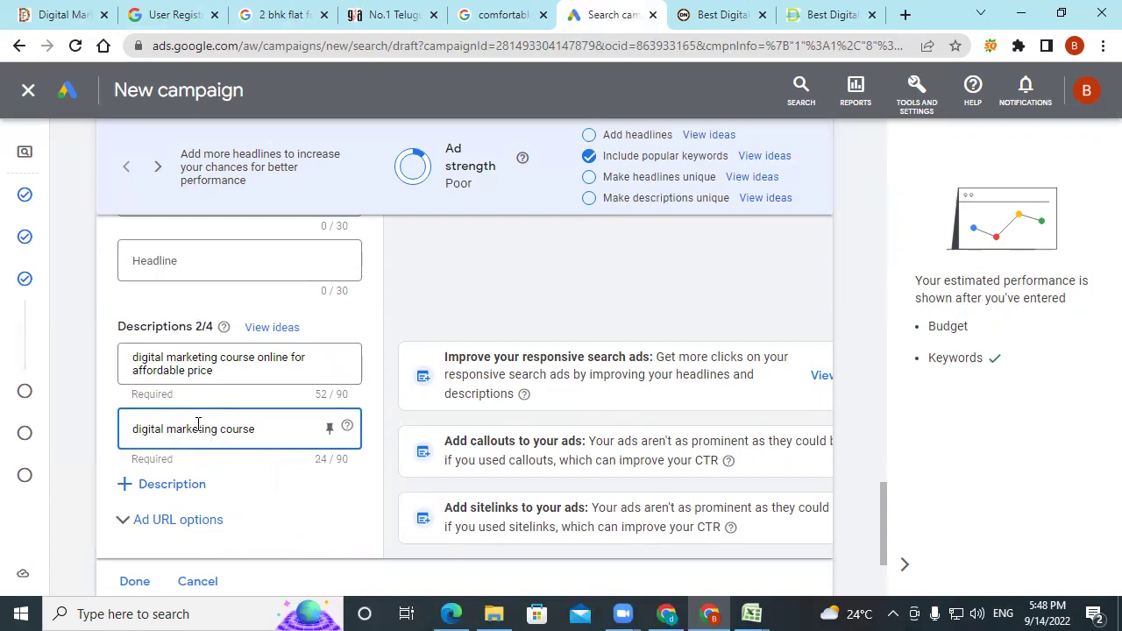
type("with ")
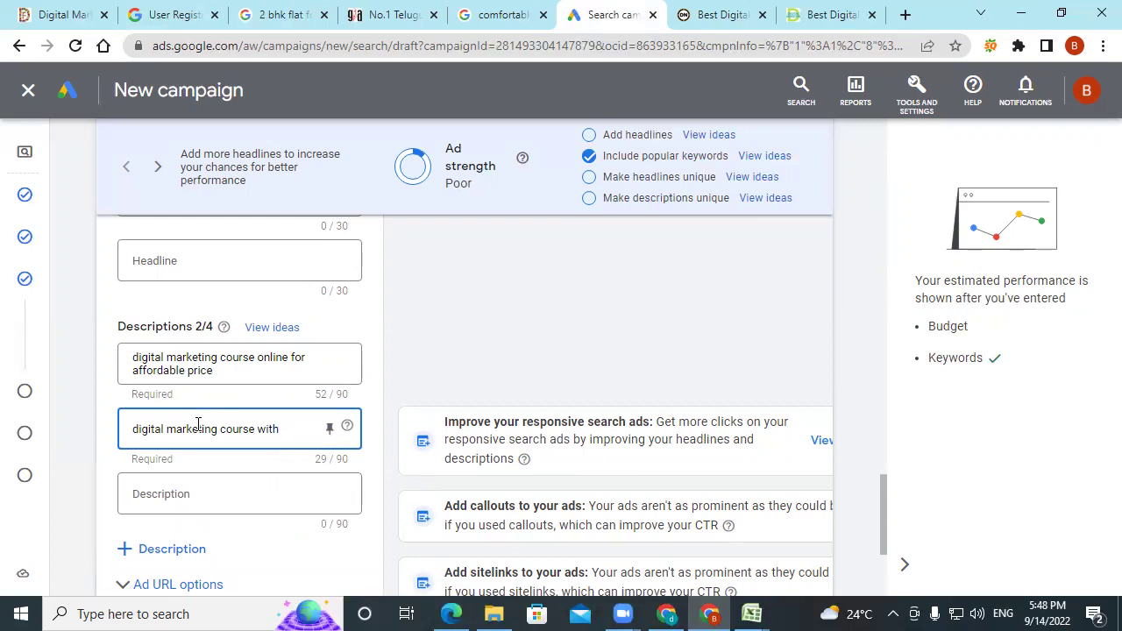
type("placement ass")
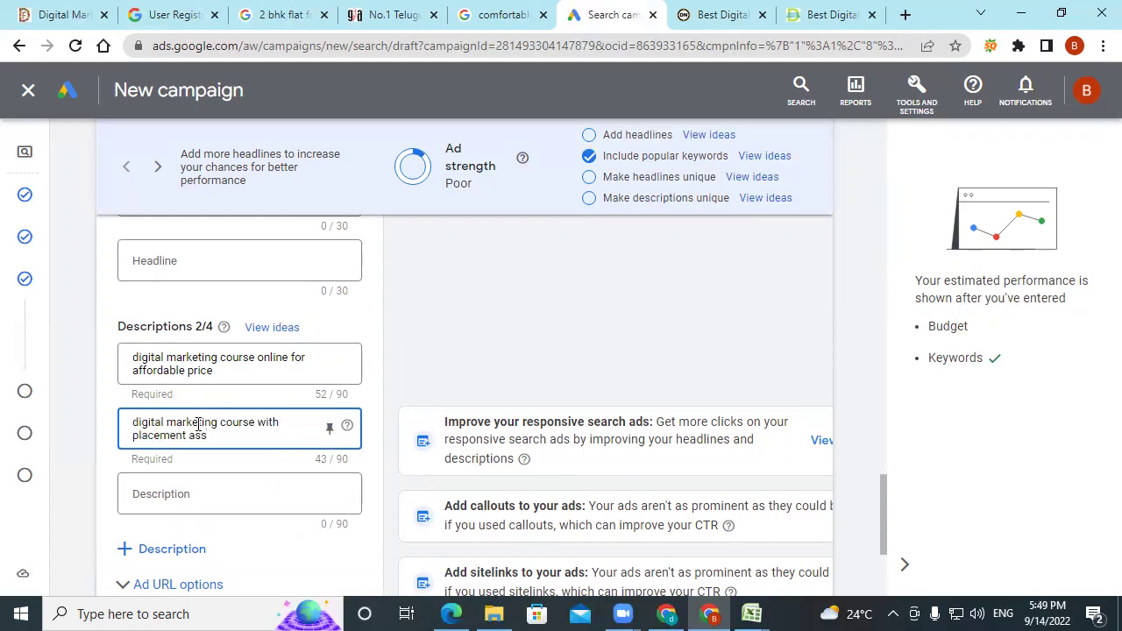
type("istance")
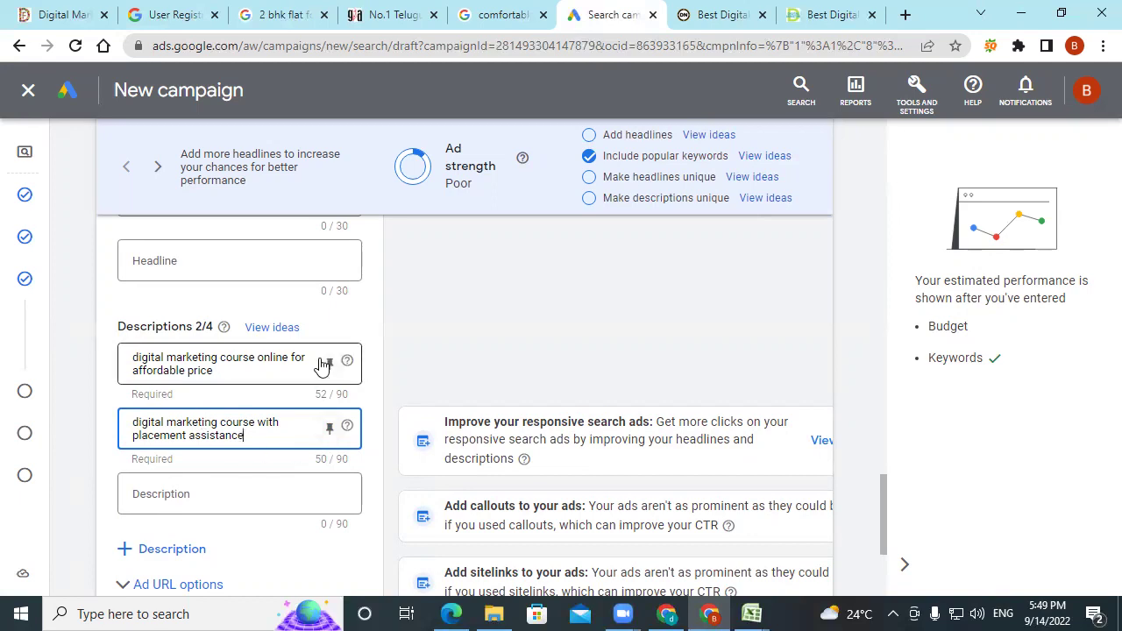
Pin the first description to show only in position 1 and check the ad preview in its desktop layout
left_click(489, 374)
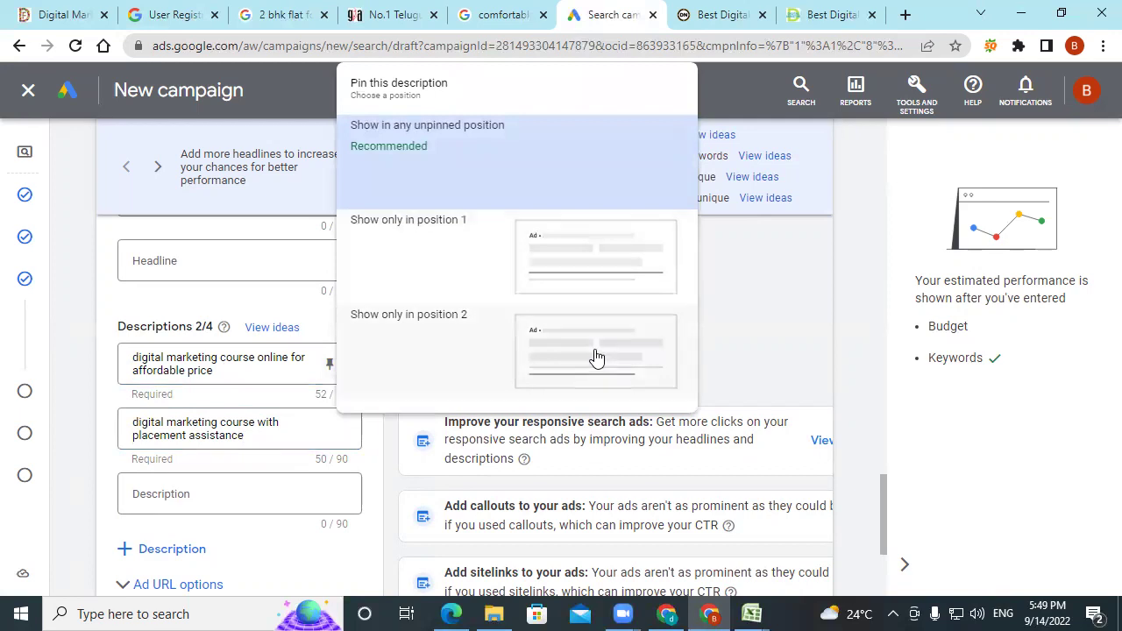
left_click(584, 278)
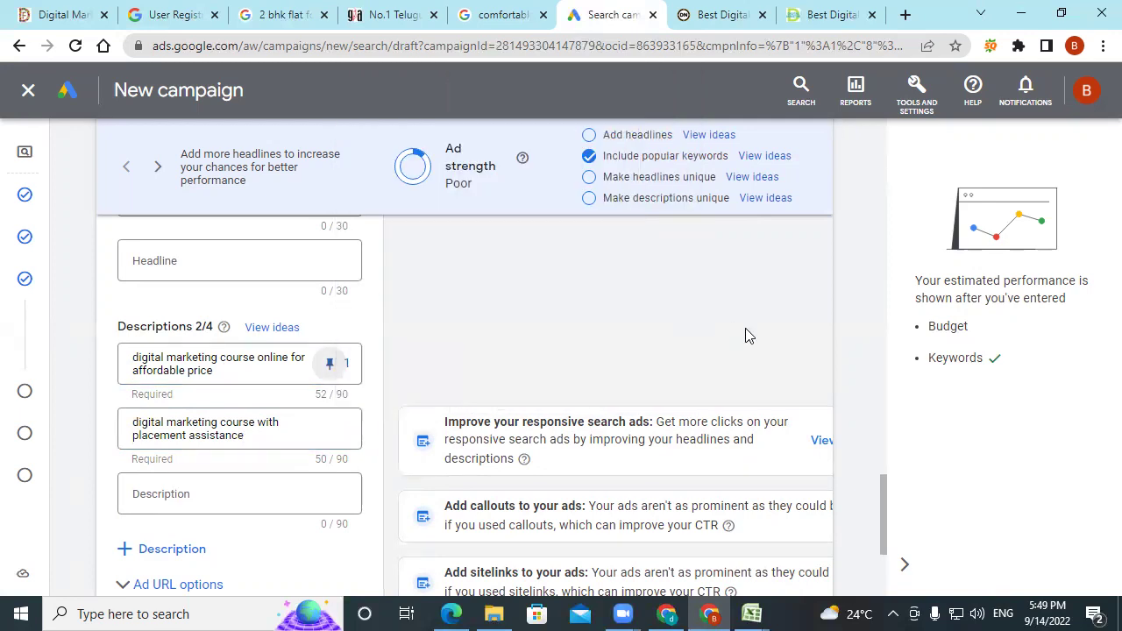
scroll(720, 355, "up", 5)
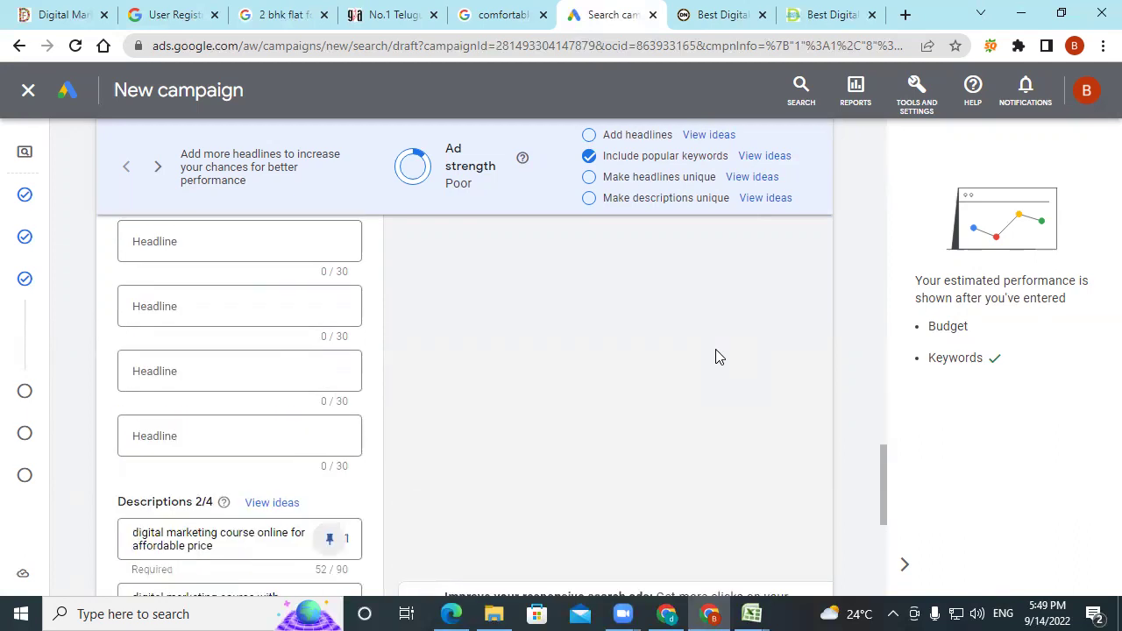
scroll(717, 356, "up", 8)
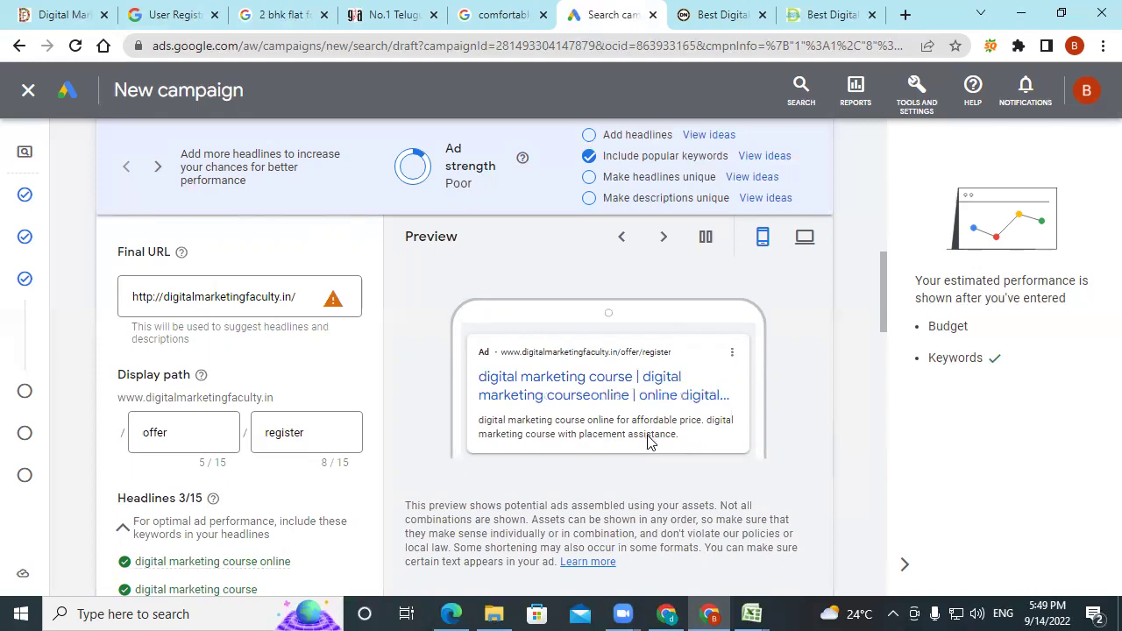
left_click(805, 237)
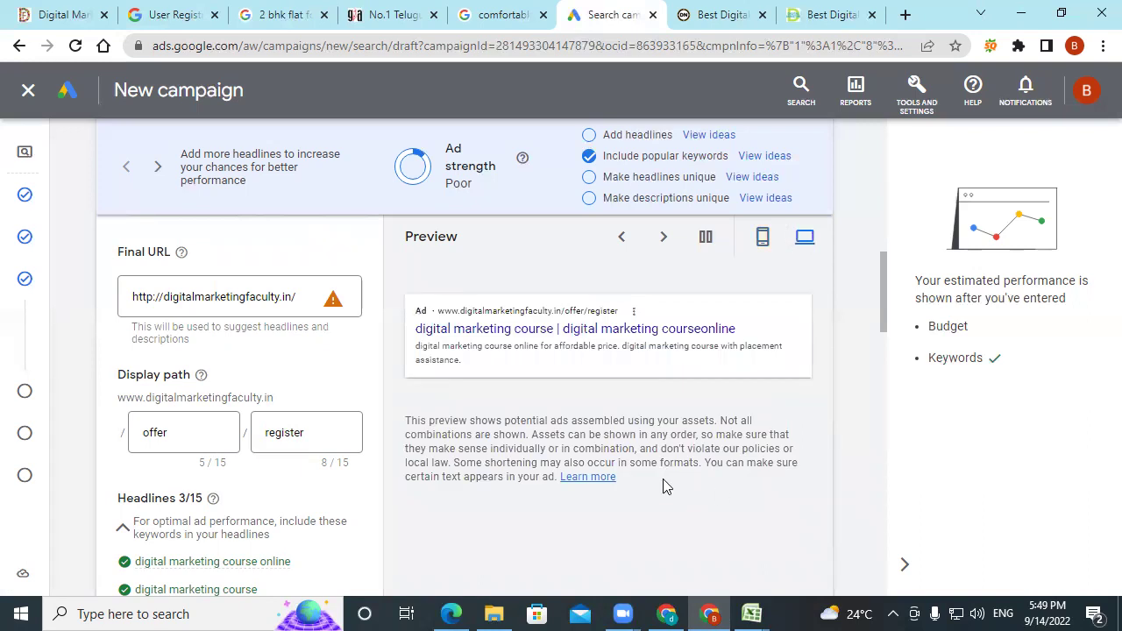
Review the ad's display path, headline and description fields, and inspect the Ad URL options before collapsing them again
scroll(326, 414, "down", 10)
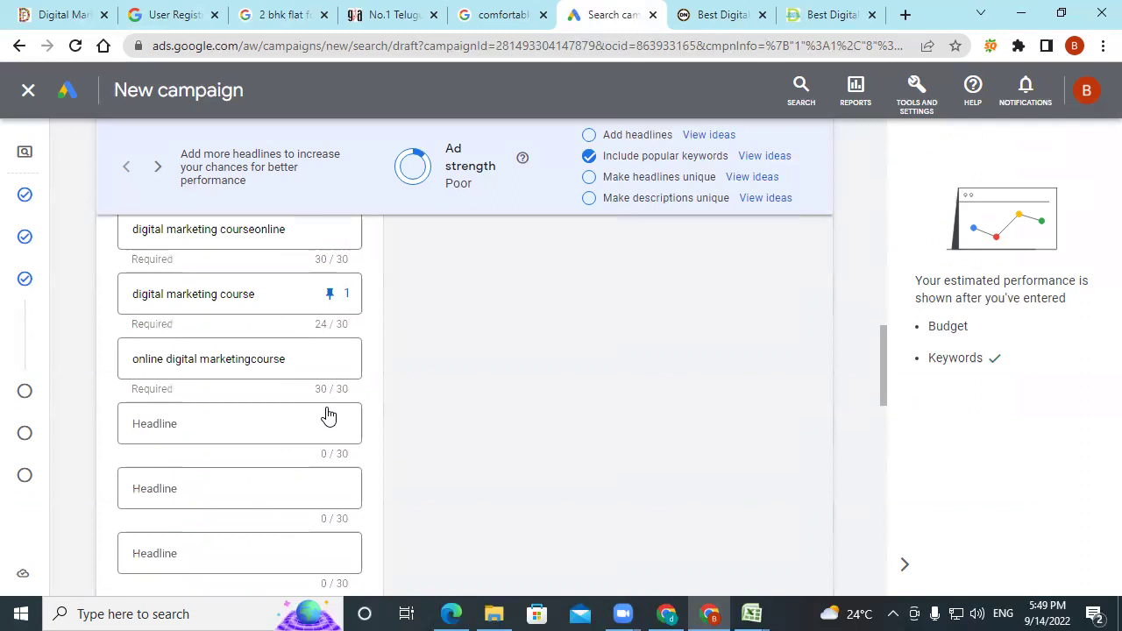
scroll(327, 412, "down", 3)
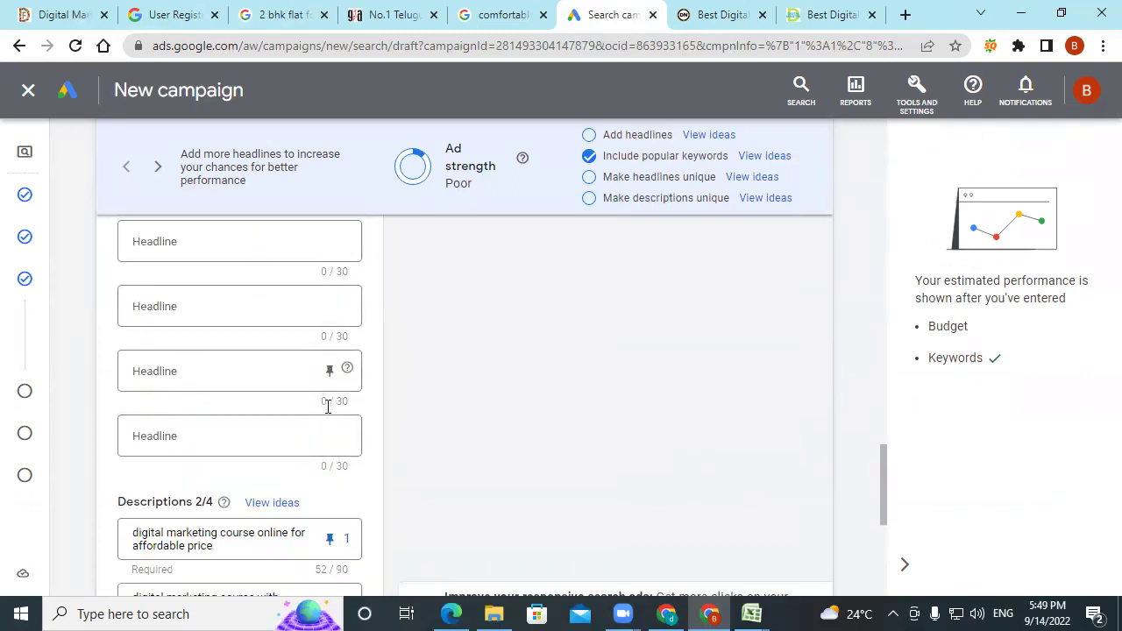
scroll(326, 404, "down", 4)
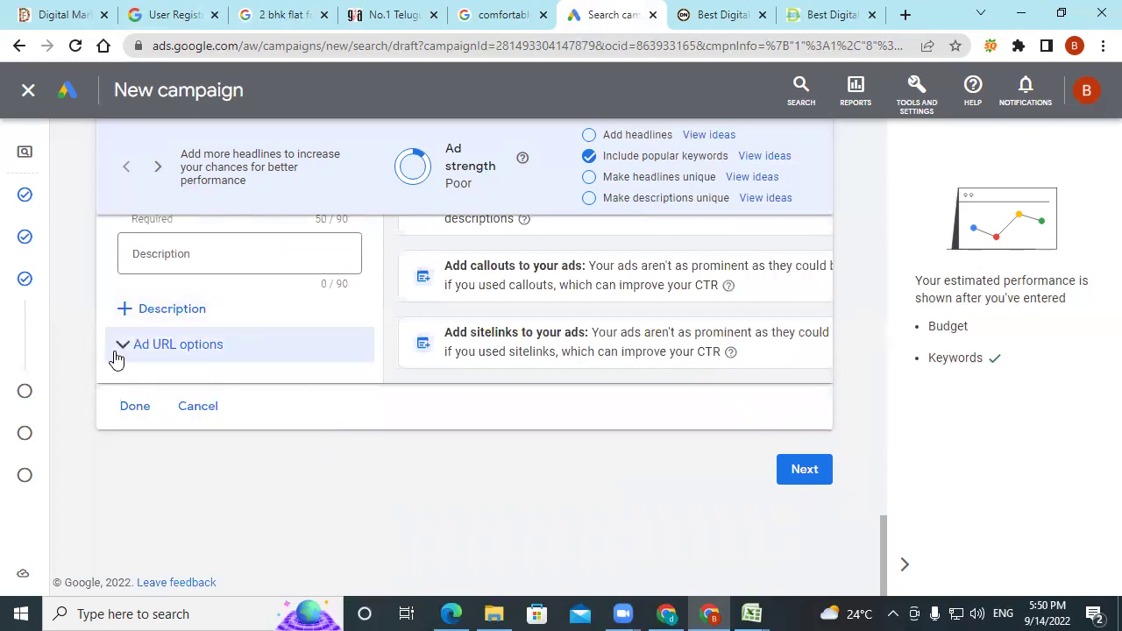
scroll(395, 281, "up", 10)
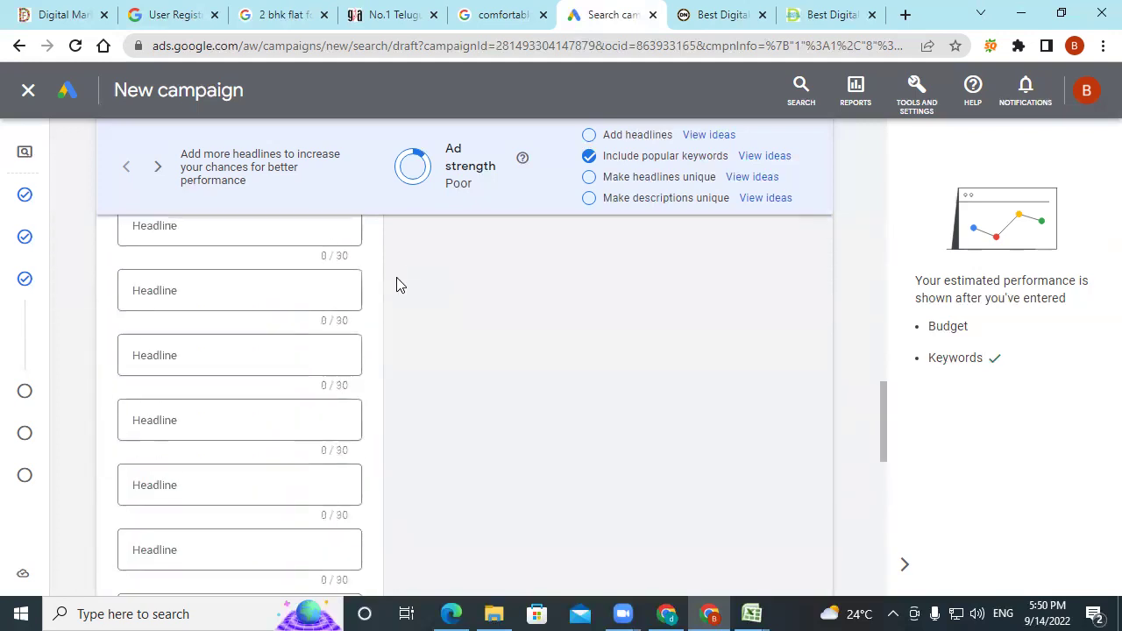
scroll(377, 303, "up", 3)
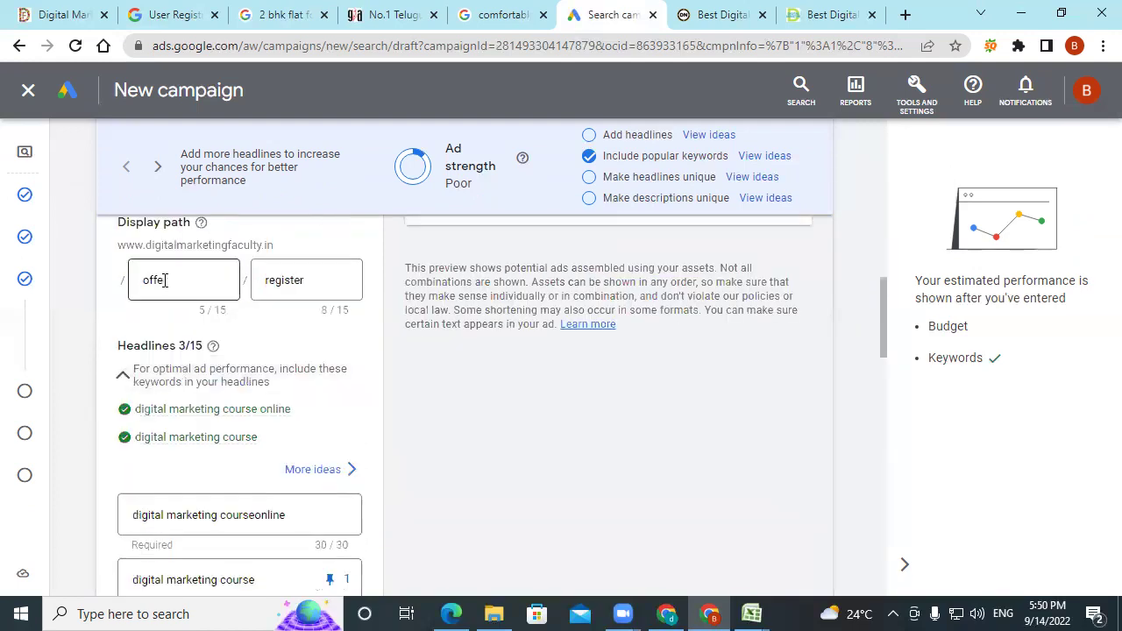
scroll(209, 379, "down", 15)
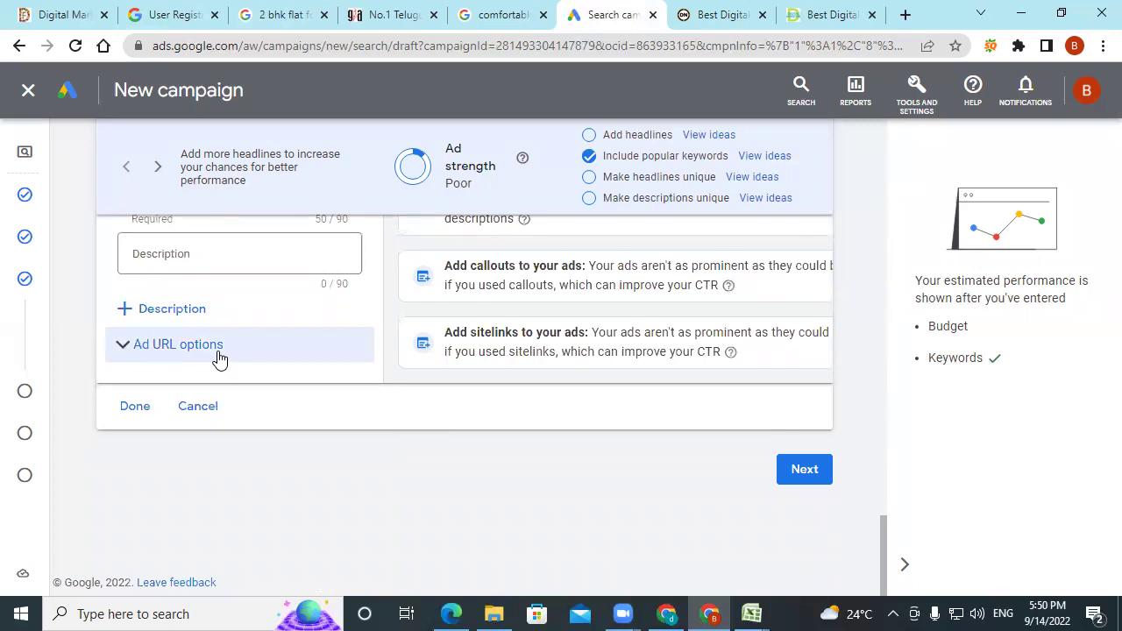
left_click(218, 353)
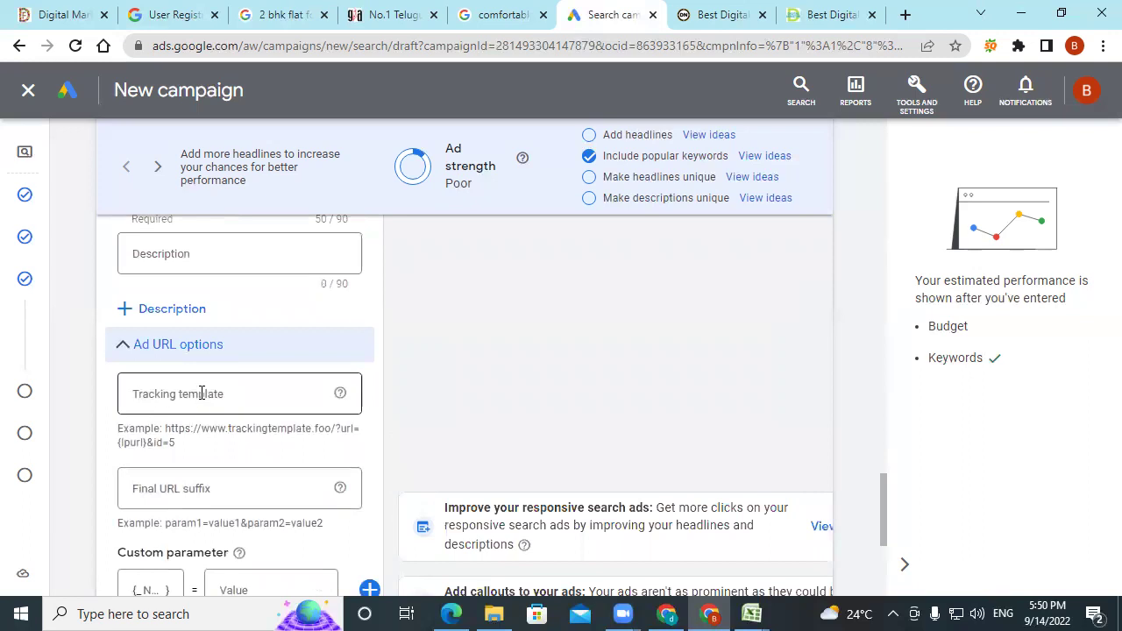
left_click(119, 349)
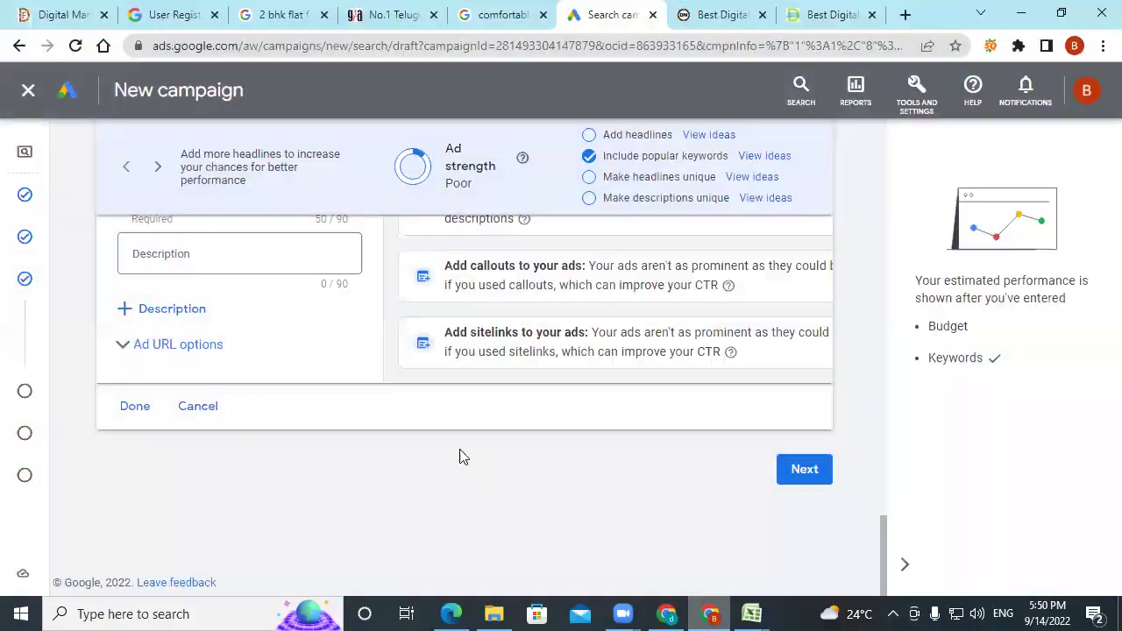
Switch to the Google results for 2 bhk flat for sale in bangalore and examine the extra links and extensions shown under the ads
left_click(272, 9)
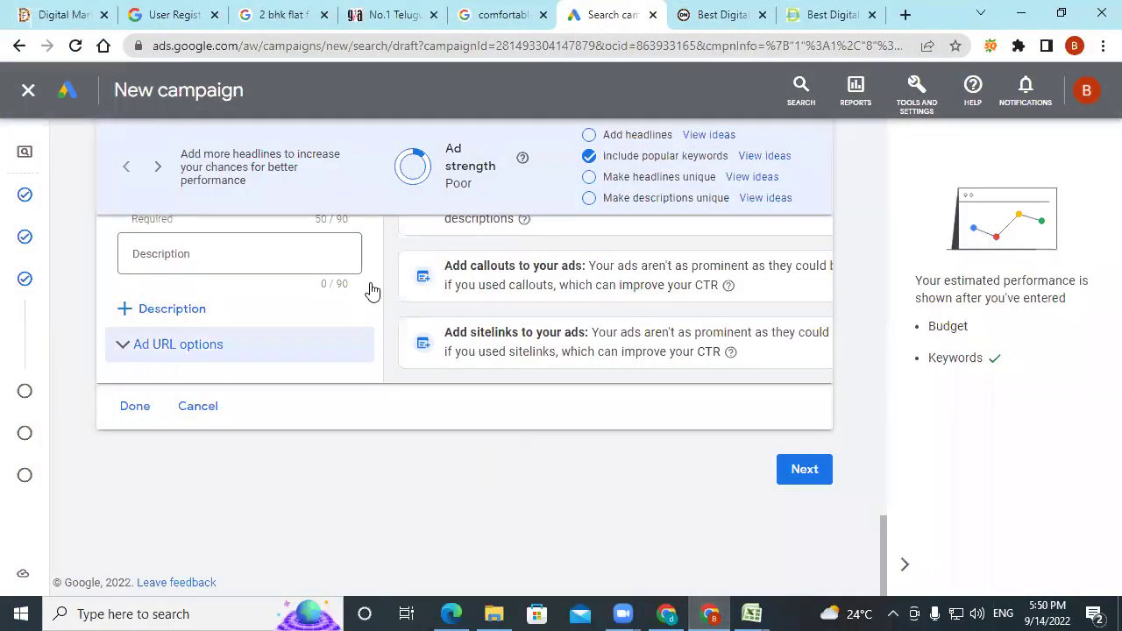
scroll(1096, 351, "up", 10)
scroll(1094, 211, "up", 10)
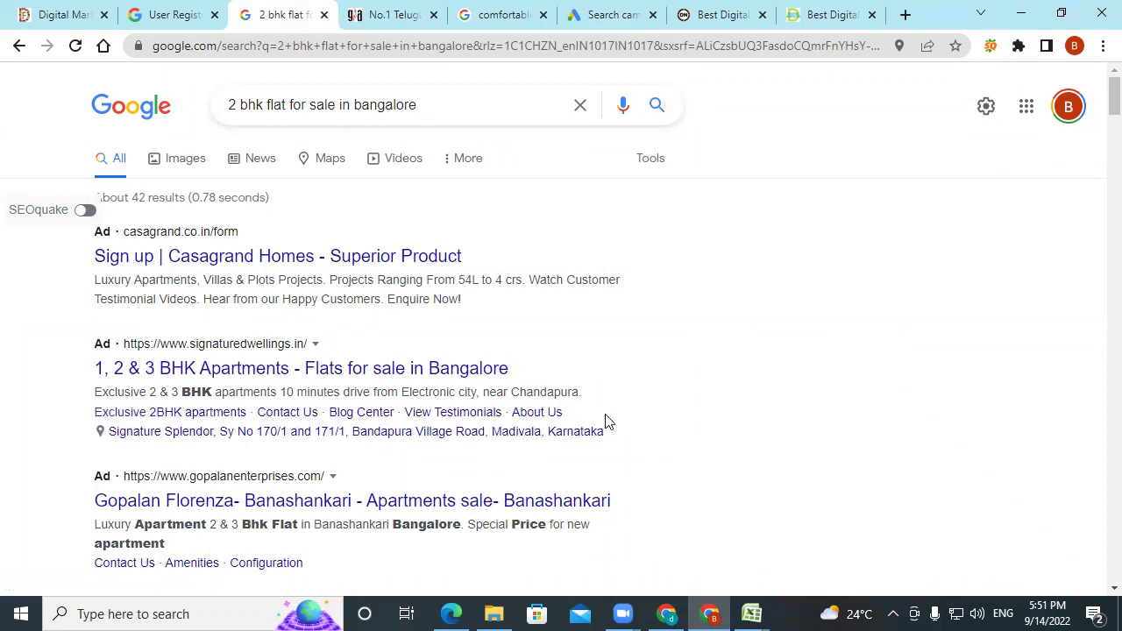
scroll(421, 438, "down", 1)
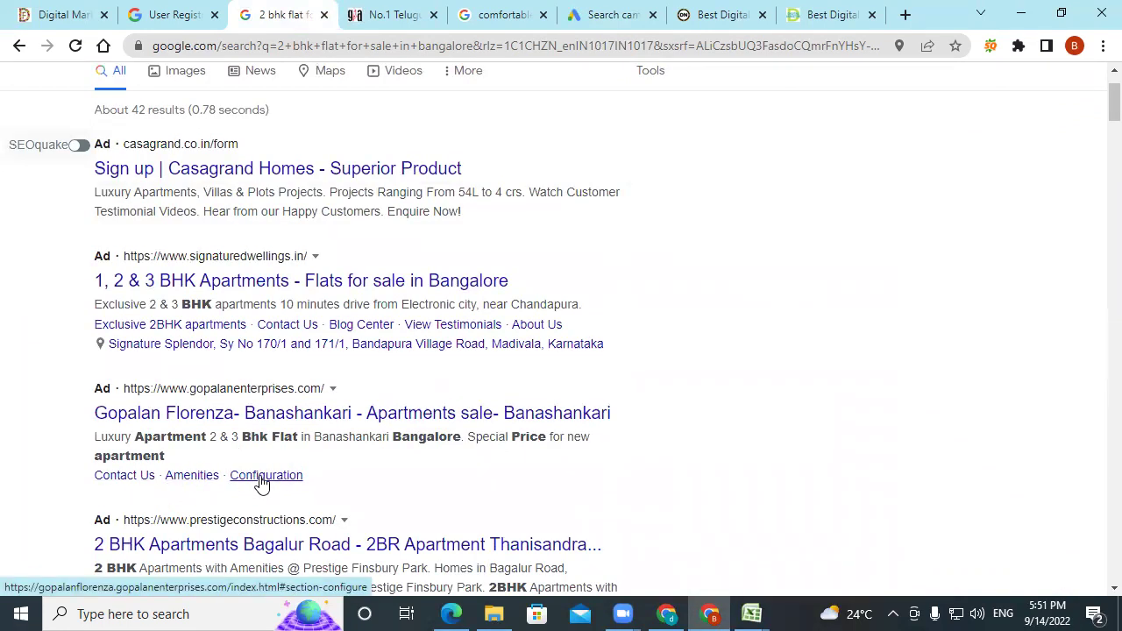
scroll(261, 465, "down", 2)
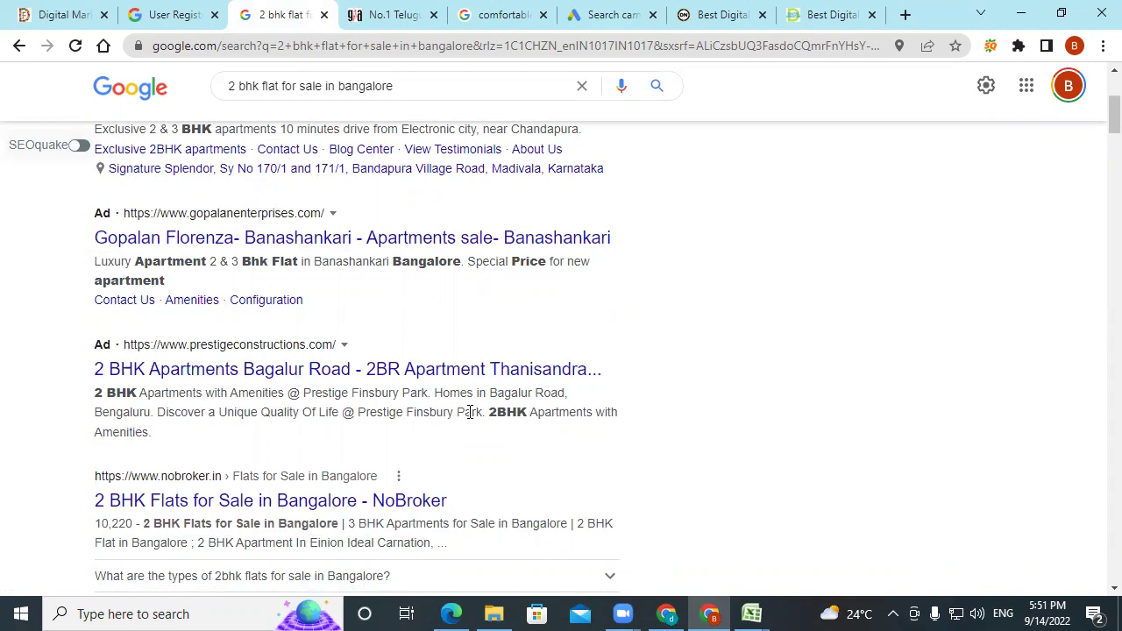
left_click_drag(1114, 118, 1097, 560)
scroll(964, 508, "down", 1)
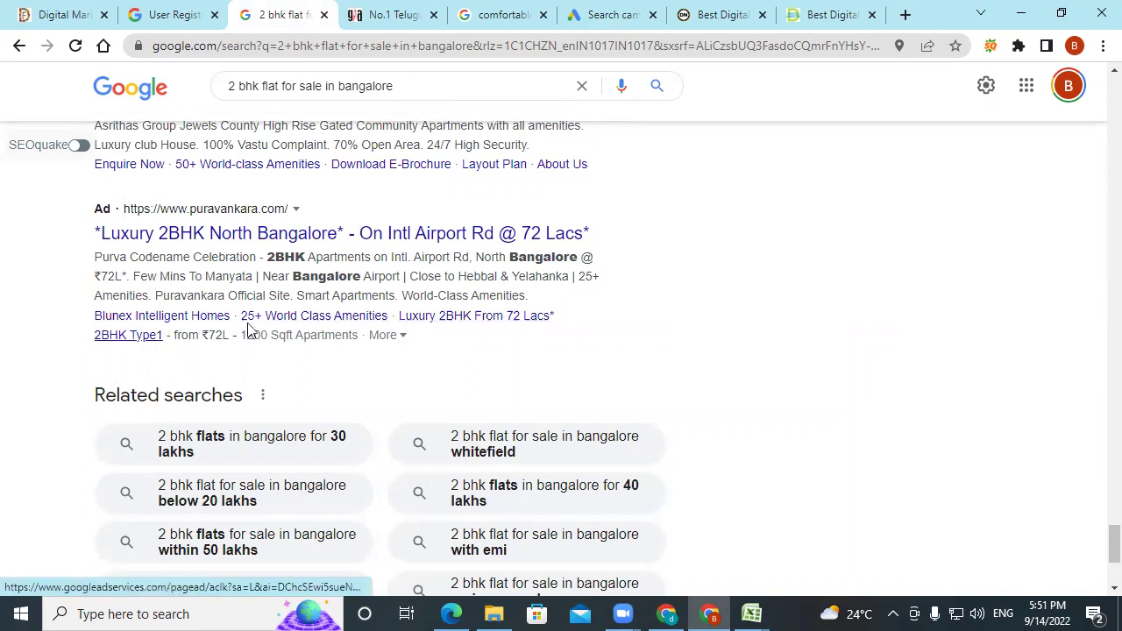
scroll(268, 327, "up", 1)
scroll(267, 327, "up", 1)
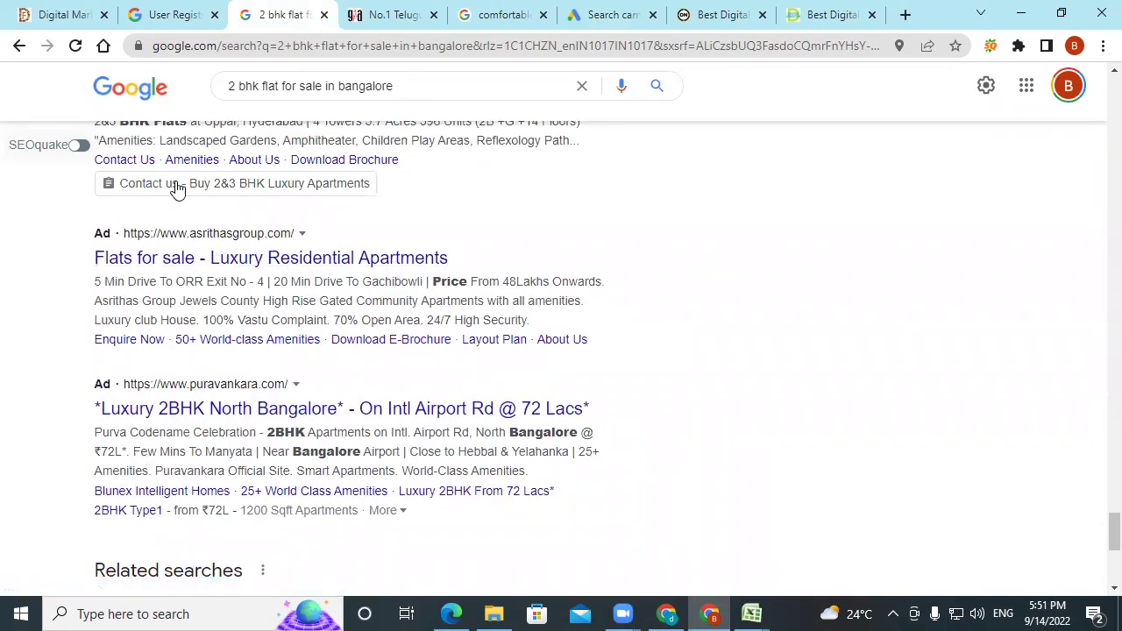
scroll(177, 189, "up", 1)
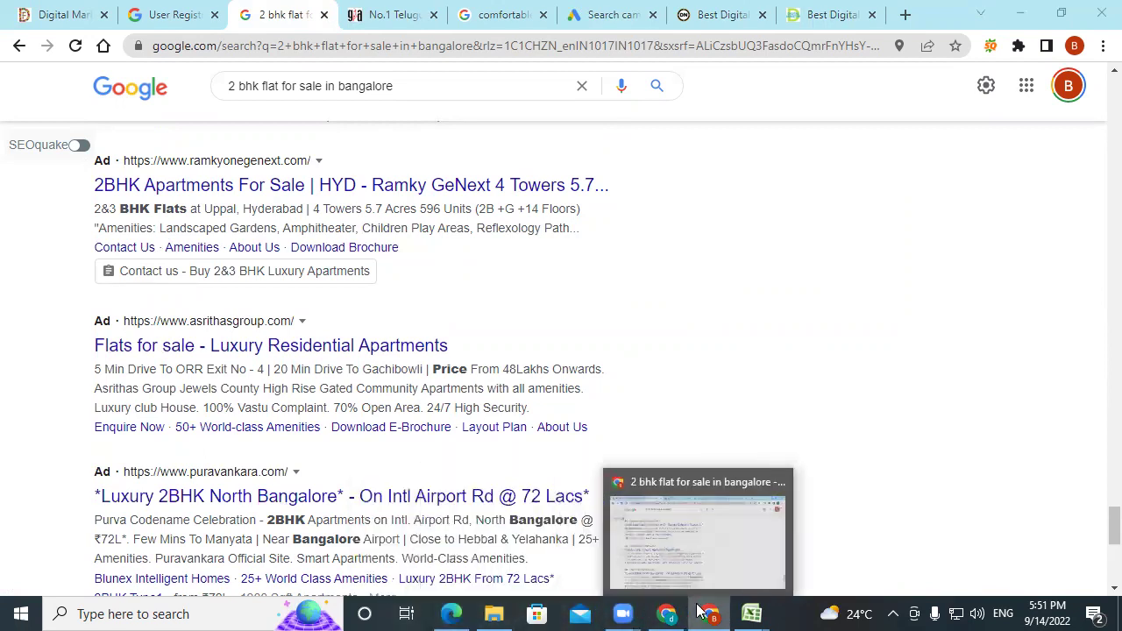
key("super+d")
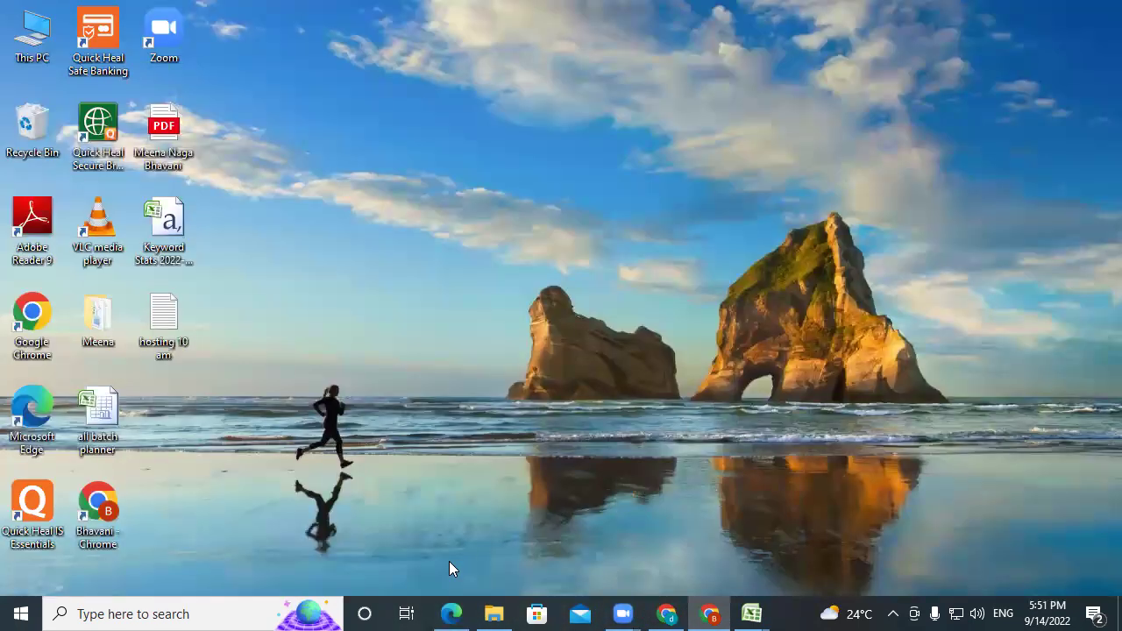
left_click(712, 613)
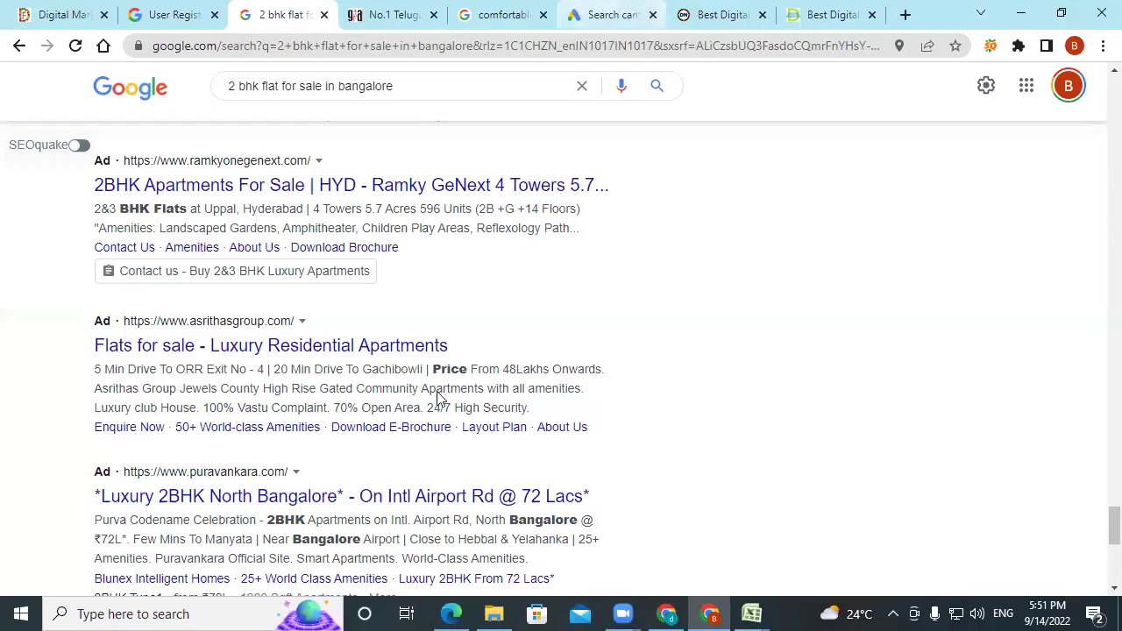
Return to the campaign draft in Google Ads, advance to Extensions, and reveal the additional extension types with Sitelink extensions collapsed
key("ctrl+6")
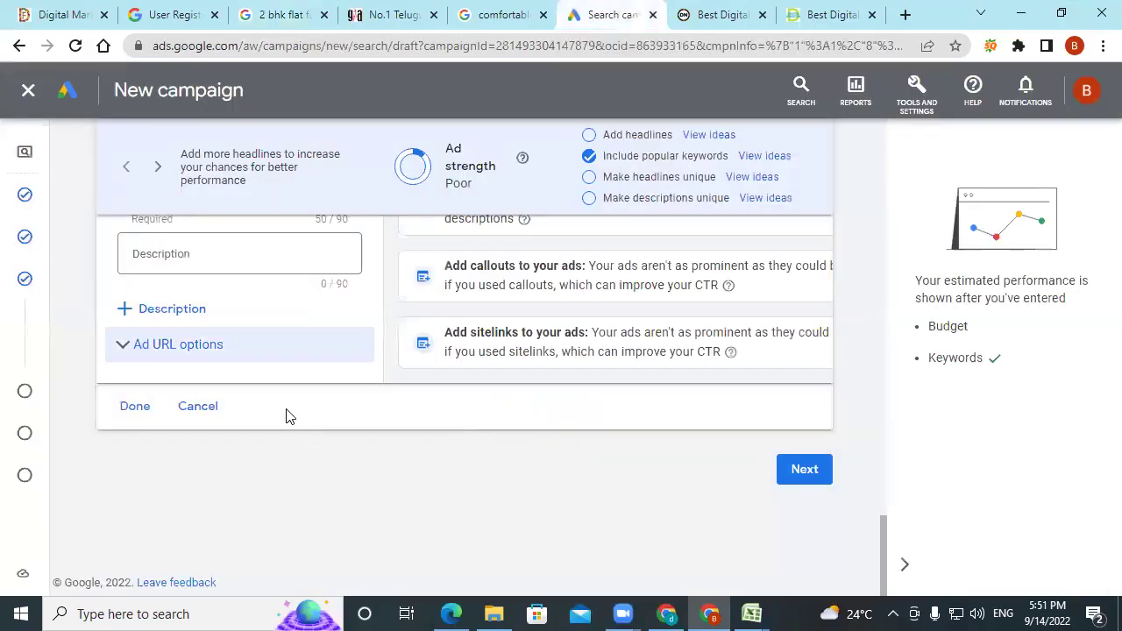
left_click(801, 477)
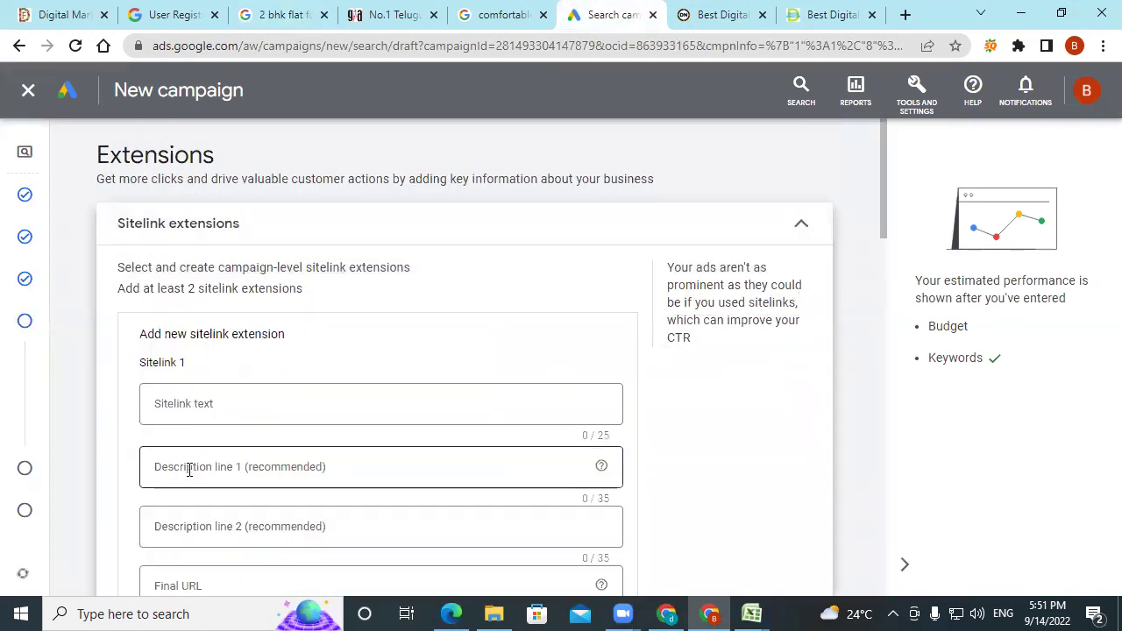
left_click(782, 247)
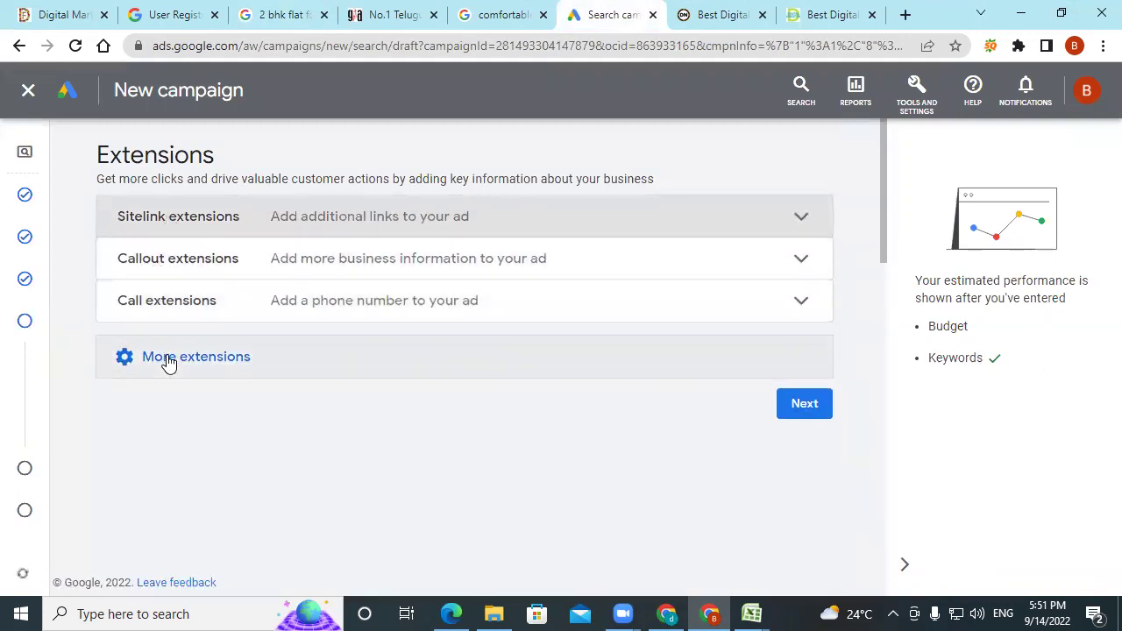
left_click(170, 356)
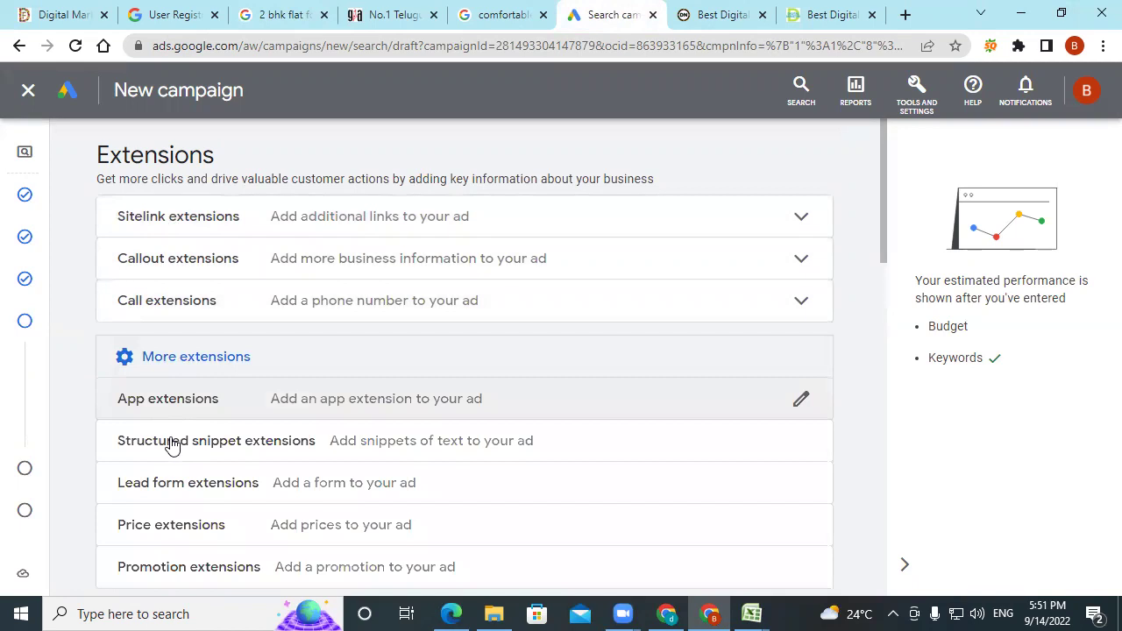